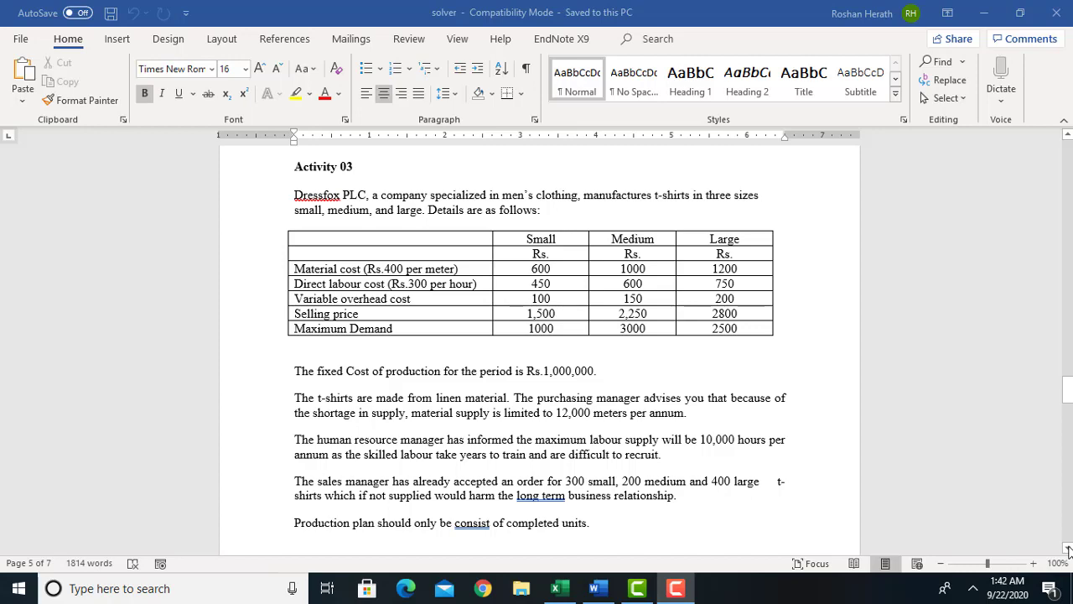
Copy the Activity 03 t-shirt cost table from Word and paste it at A2 of Sheet1 in Excel, matching destination formatting
{"action": "scroll", "coordinate": [1069, 550], "scroll_direction": "down", "scroll_amount": 2}
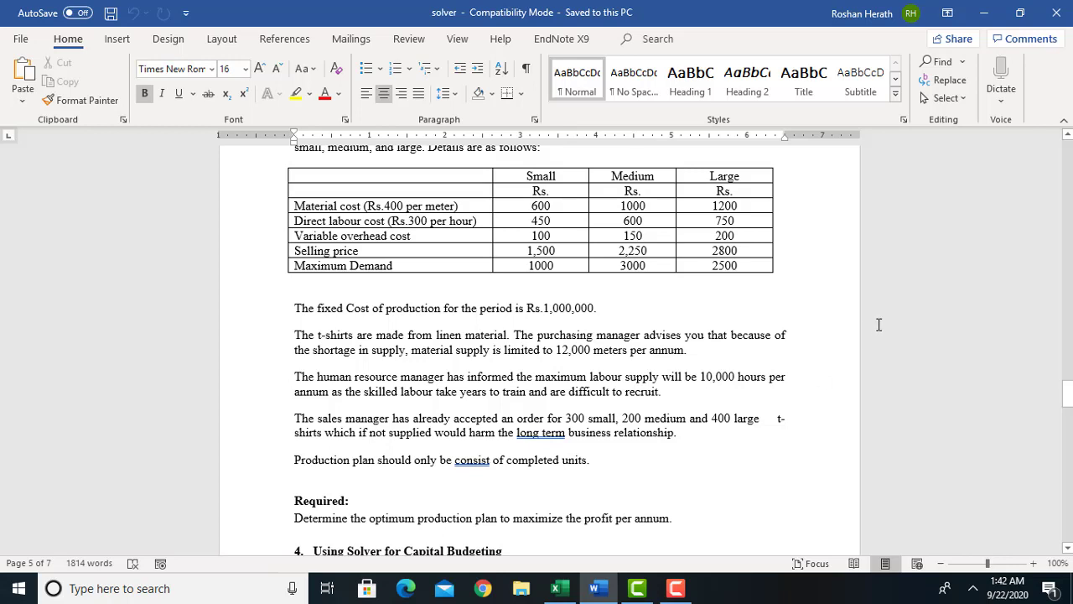
{"action": "left_click", "coordinate": [1067, 134]}
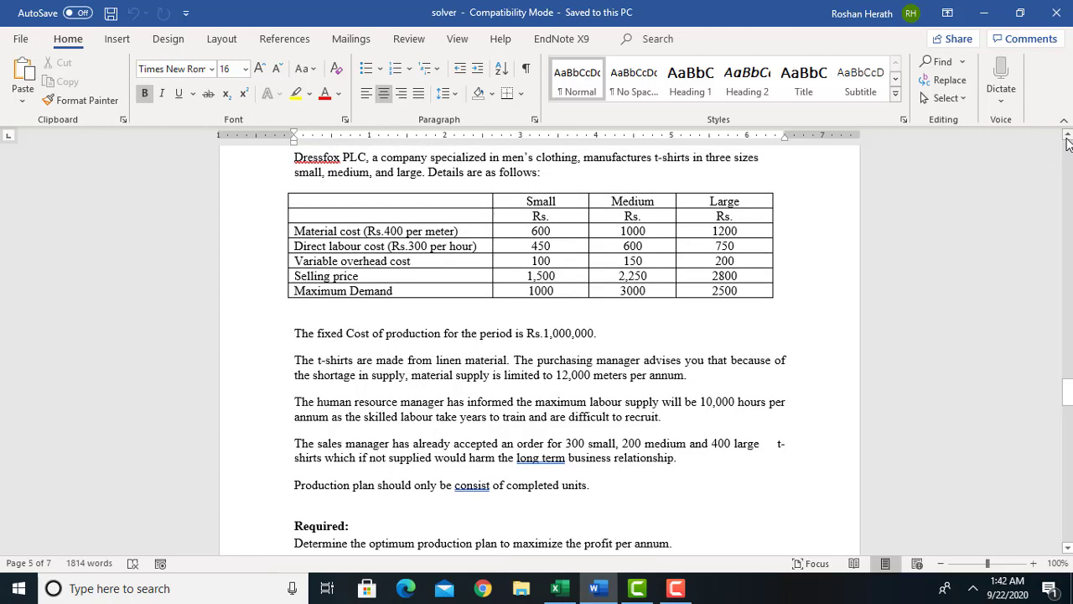
{"action": "mouse_move", "coordinate": [327, 207]}
{"action": "left_click", "coordinate": [281, 186]}
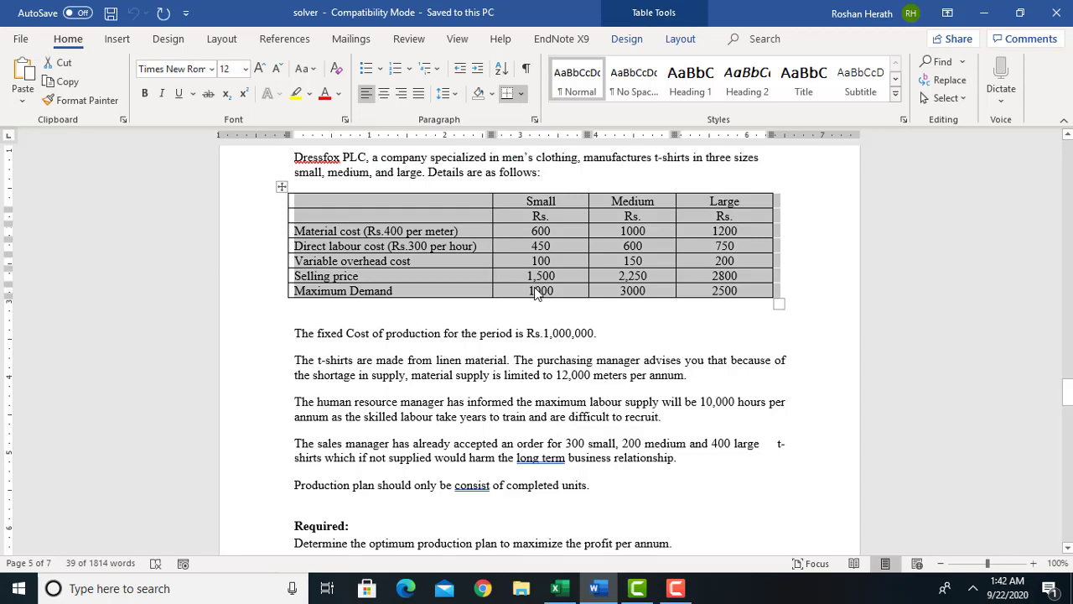
{"action": "left_click", "coordinate": [558, 590]}
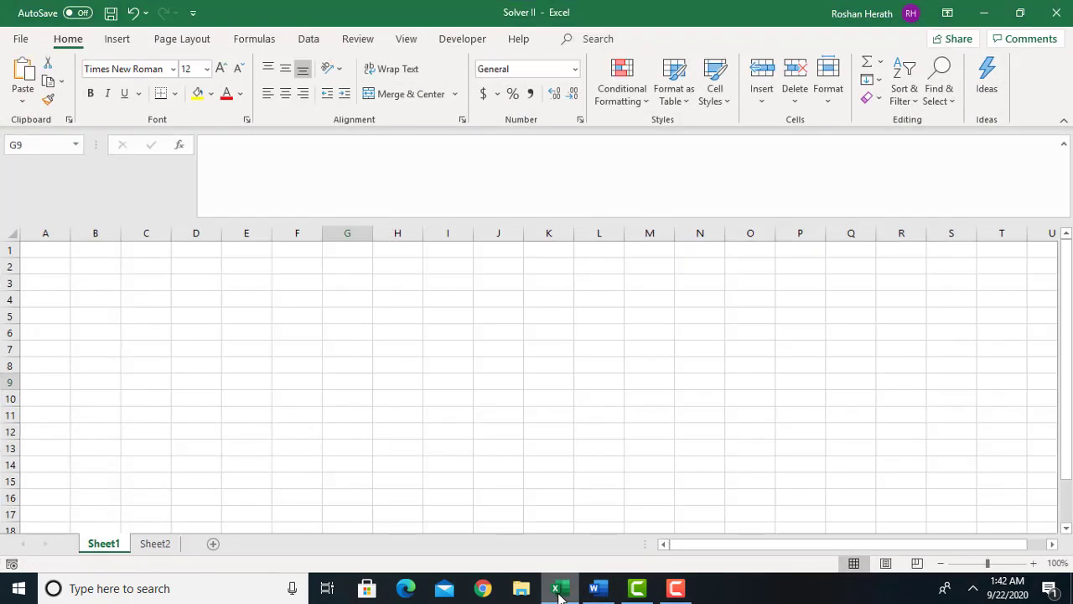
{"action": "left_click", "coordinate": [46, 265]}
{"action": "right_click", "coordinate": [47, 268]}
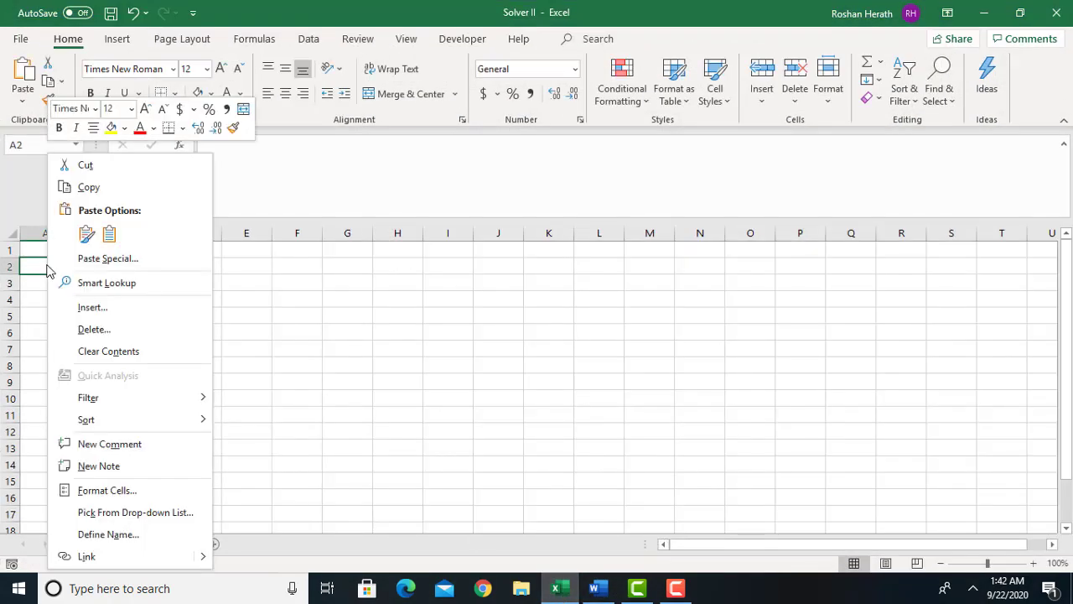
{"action": "left_click", "coordinate": [109, 236]}
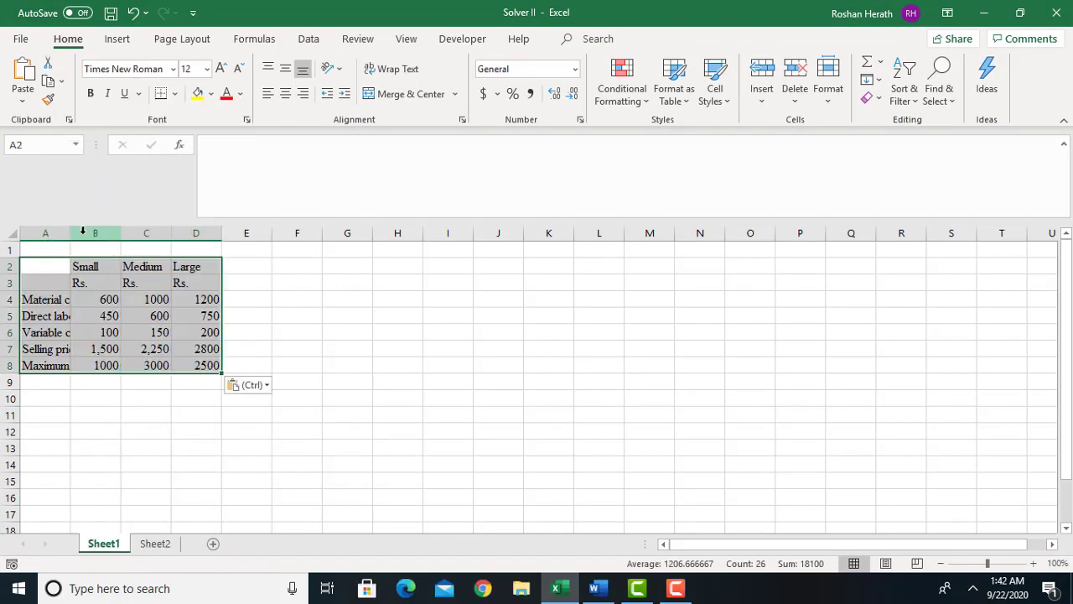
Enter the heading "Inputs" in A1 and widen column A to fit the row labels
{"action": "left_click", "coordinate": [52, 249]}
{"action": "type", "text": "i"}
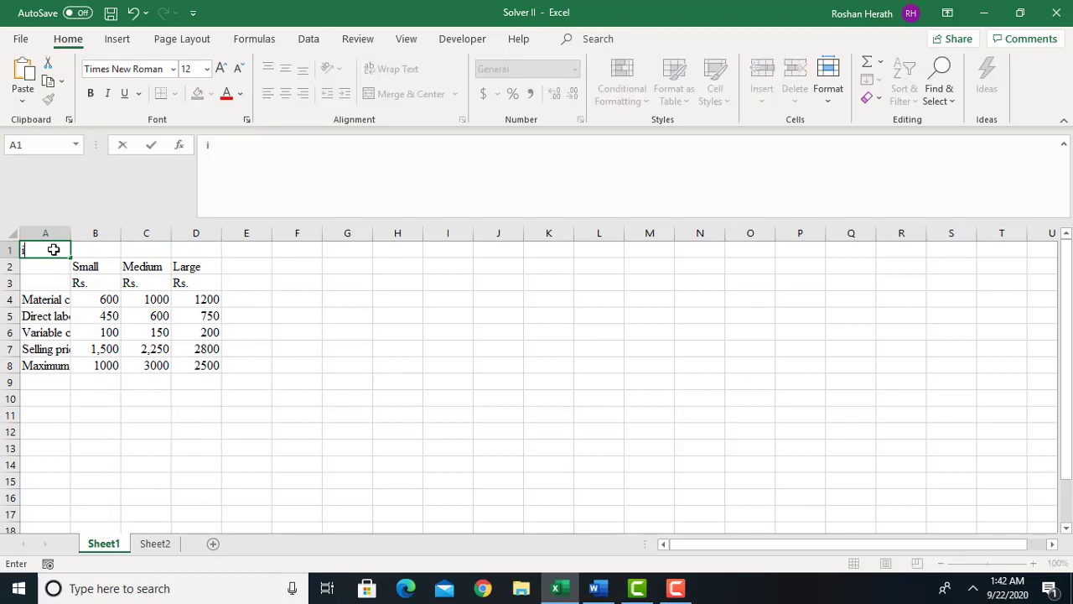
{"action": "key", "text": "BackSpace"}
{"action": "type", "text": "Inputs"}
{"action": "left_click", "coordinate": [192, 411]}
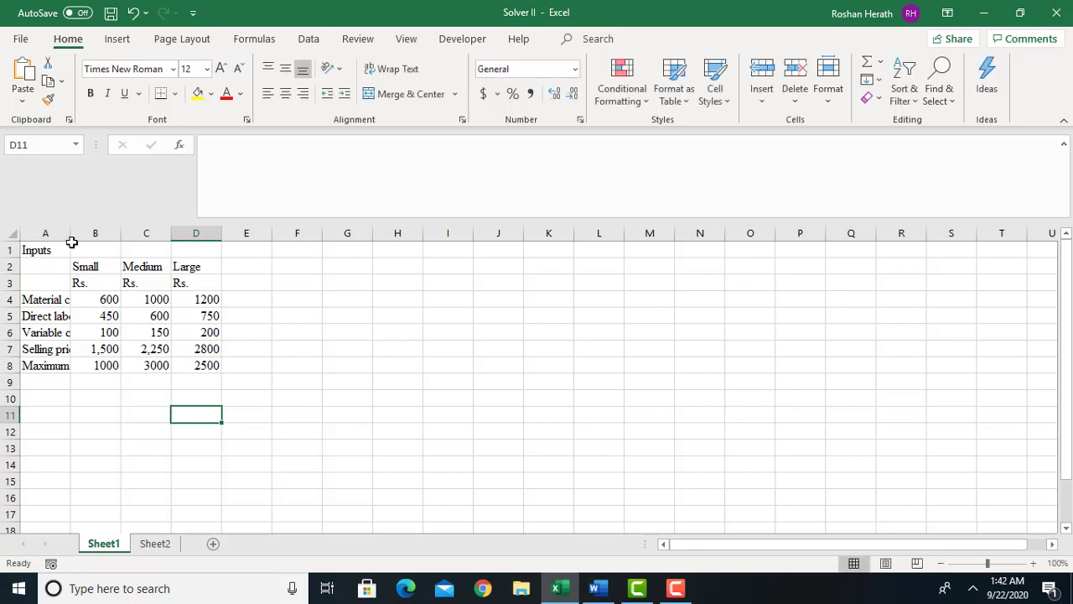
{"action": "left_click_drag", "start_coordinate": [72, 235], "coordinate": [204, 238]}
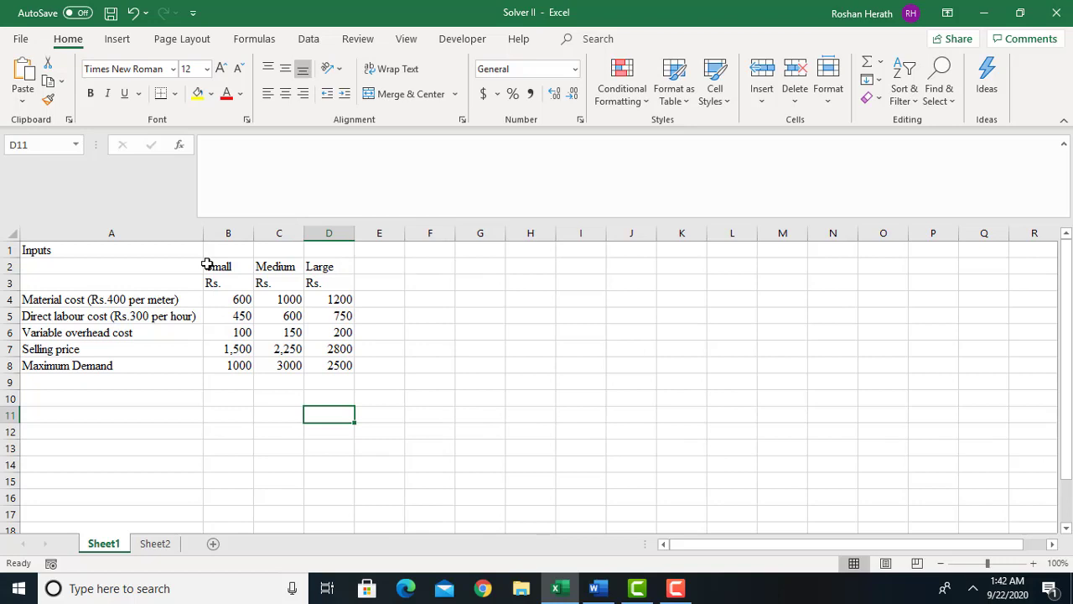
Label cell A9 below the Maximum Demand row "Contribution per unit"
{"action": "left_click", "coordinate": [150, 418]}
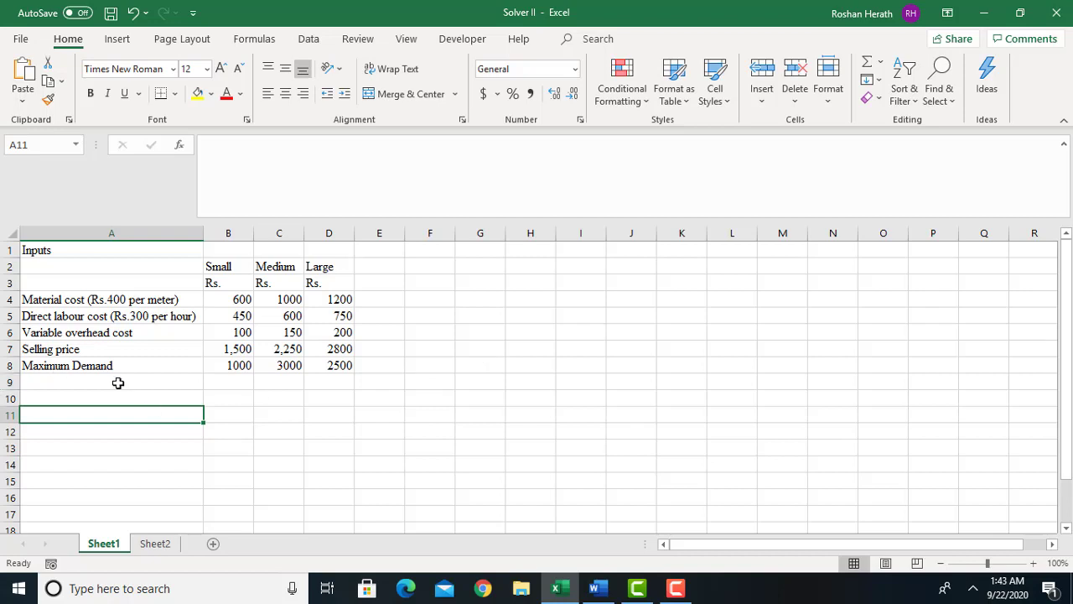
{"action": "left_click", "coordinate": [51, 389]}
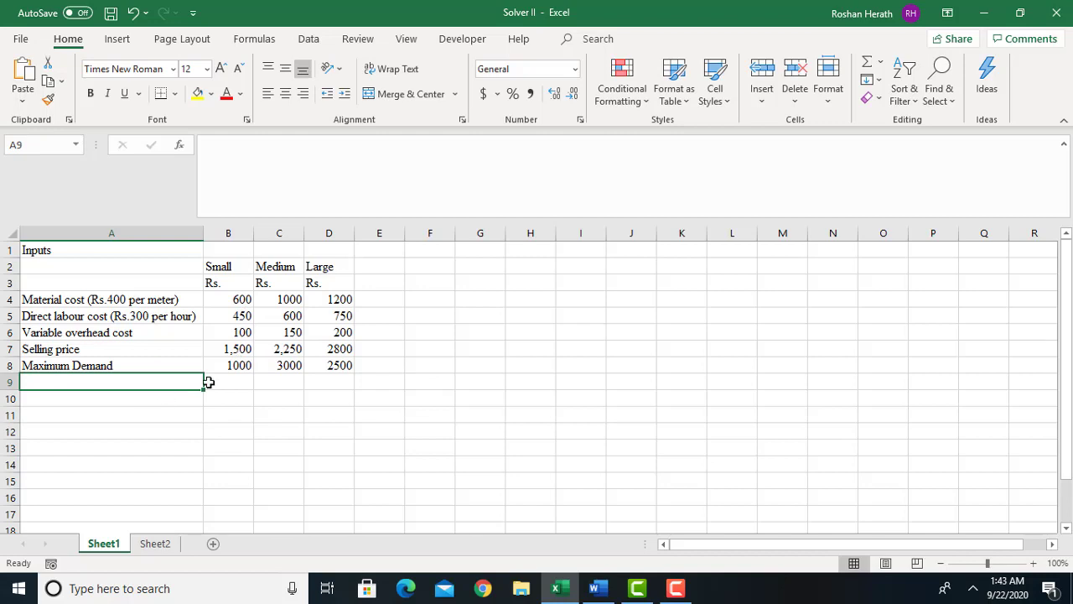
{"action": "type", "text": "Co"}
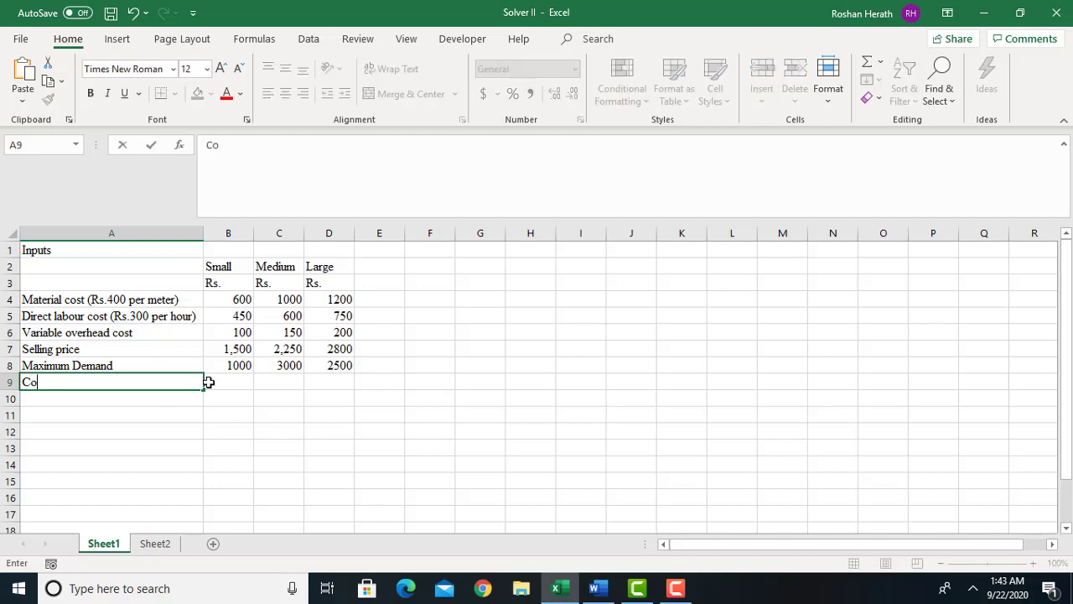
{"action": "type", "text": "ntribution per unit"}
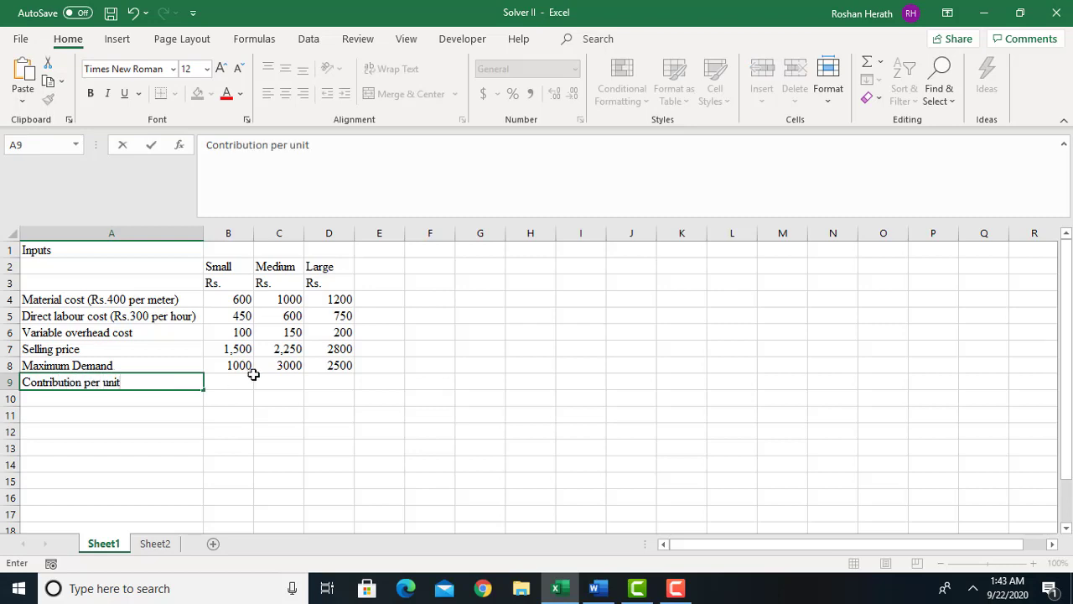
Calculate the small size's contribution in B9 as selling price minus variable costs with =B7-SUM(B4:B6)
{"action": "left_click", "coordinate": [237, 392]}
{"action": "left_click", "coordinate": [225, 378]}
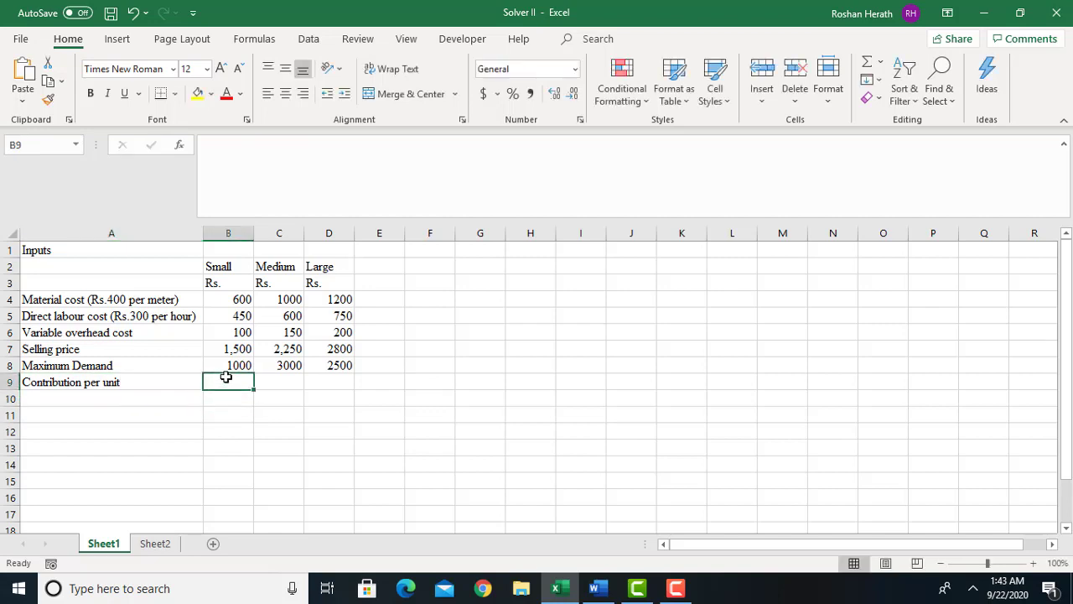
{"action": "type", "text": "="}
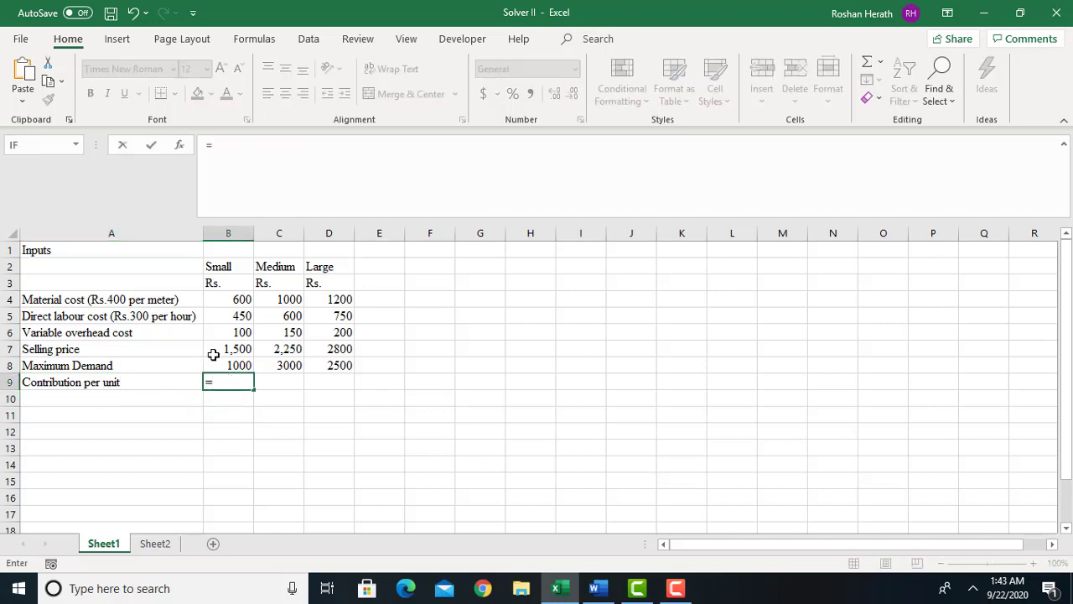
{"action": "left_click", "coordinate": [226, 351]}
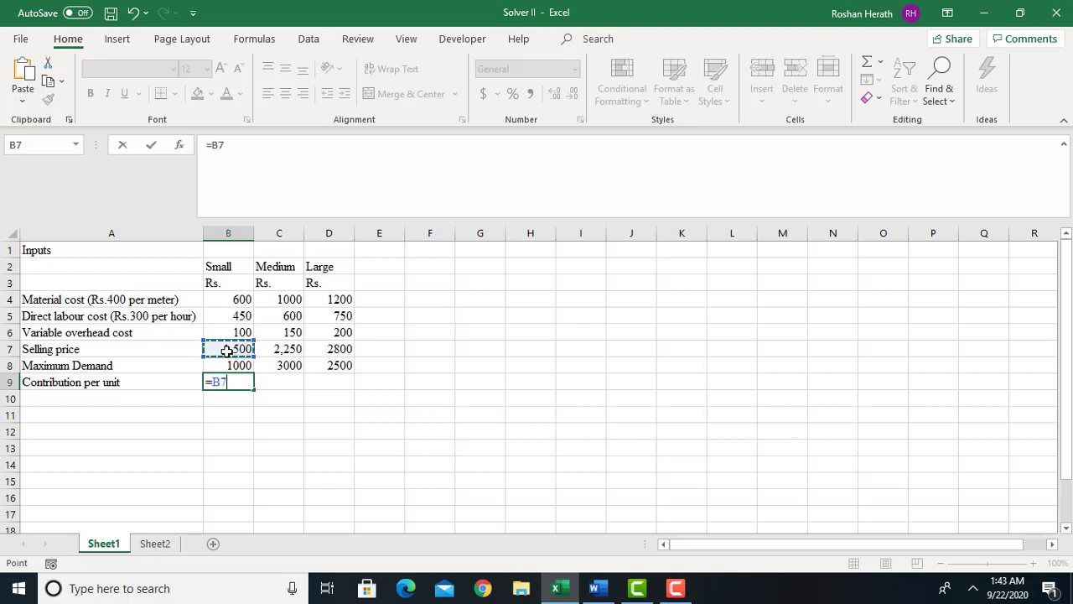
{"action": "type", "text": "-sum"}
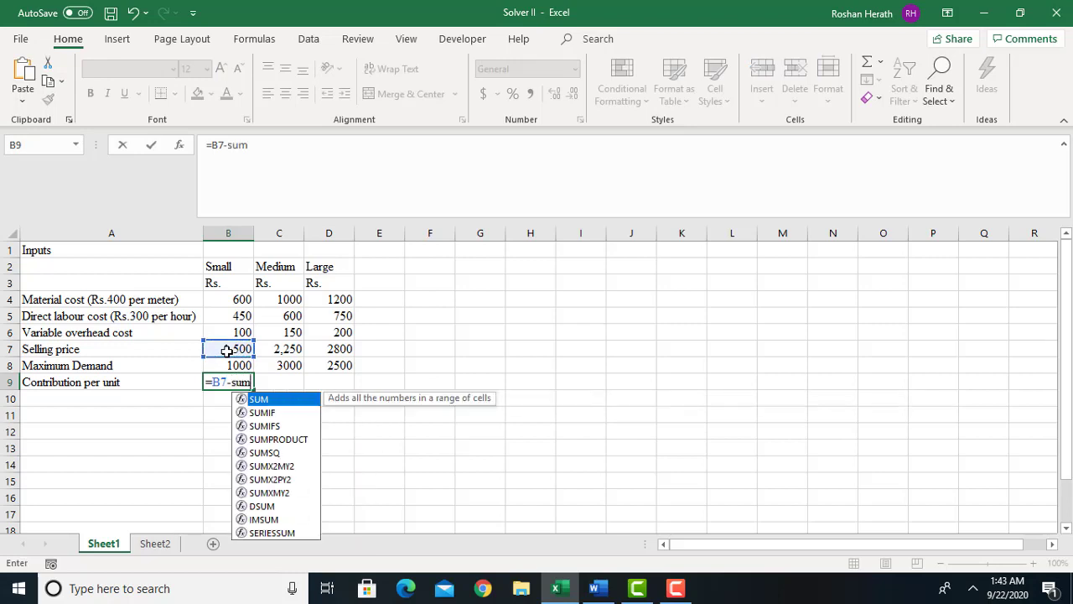
{"action": "double_click", "coordinate": [260, 400]}
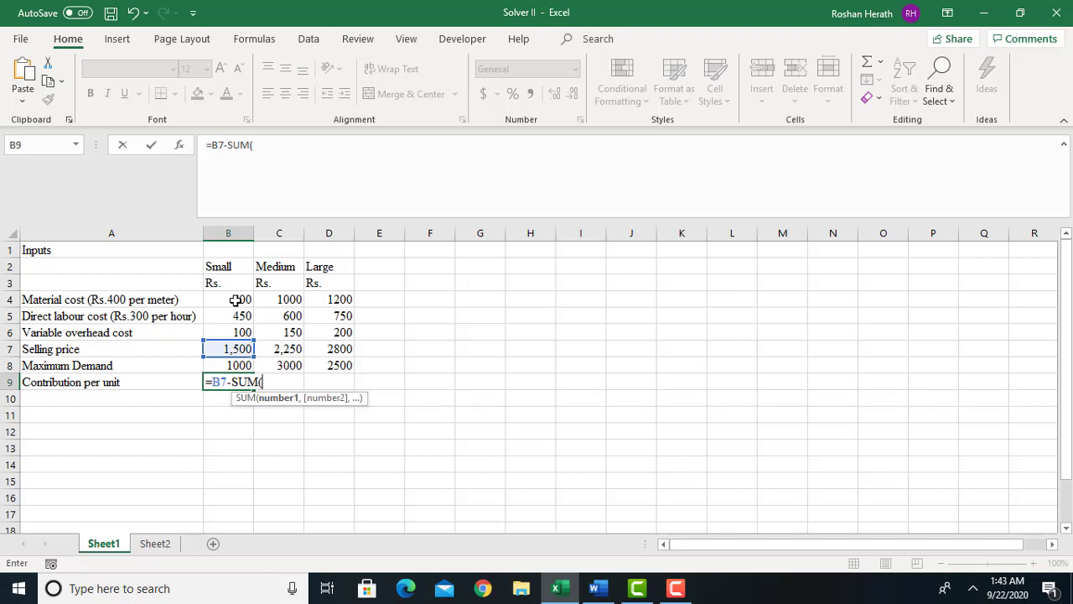
{"action": "left_click_drag", "start_coordinate": [236, 299], "coordinate": [238, 332]}
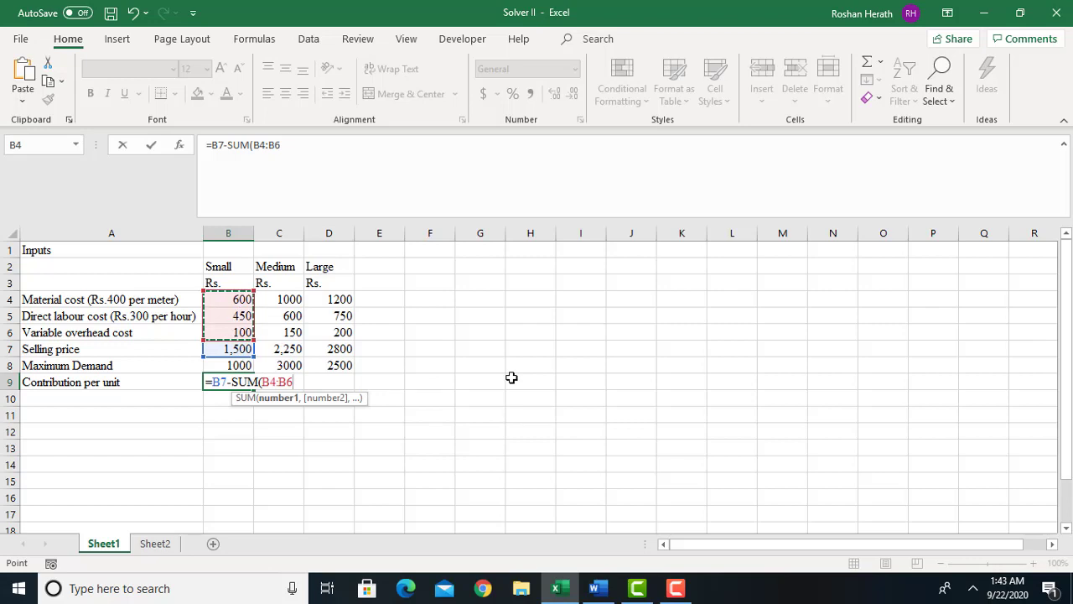
{"action": "type", "text": ")"}
{"action": "key", "text": "Return"}
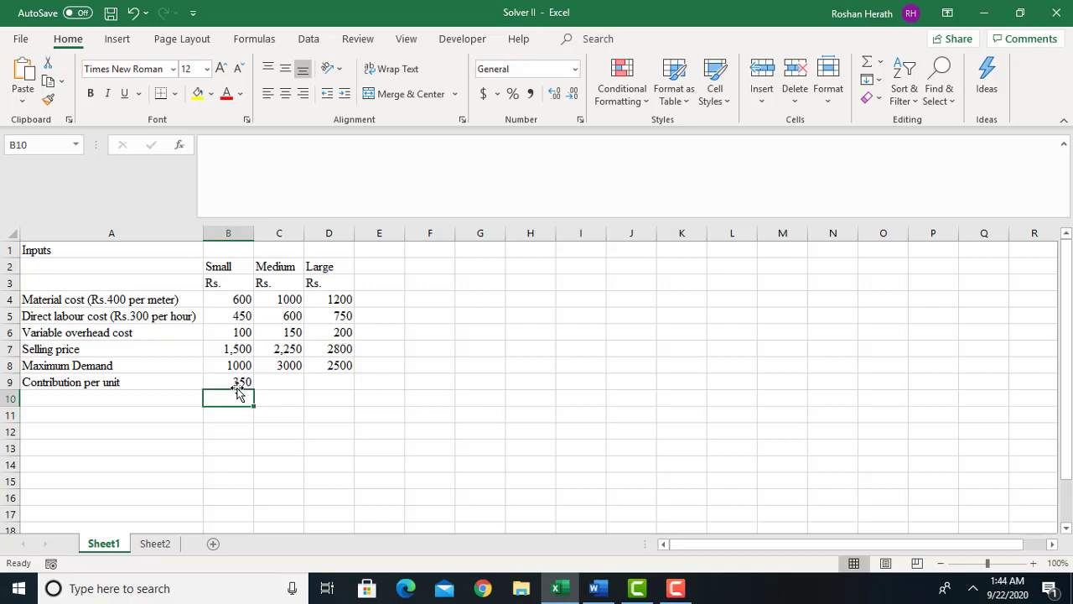
Extend the contribution formula from B9 across to D9 and shade B9:D9 light blue
{"action": "left_click", "coordinate": [242, 383]}
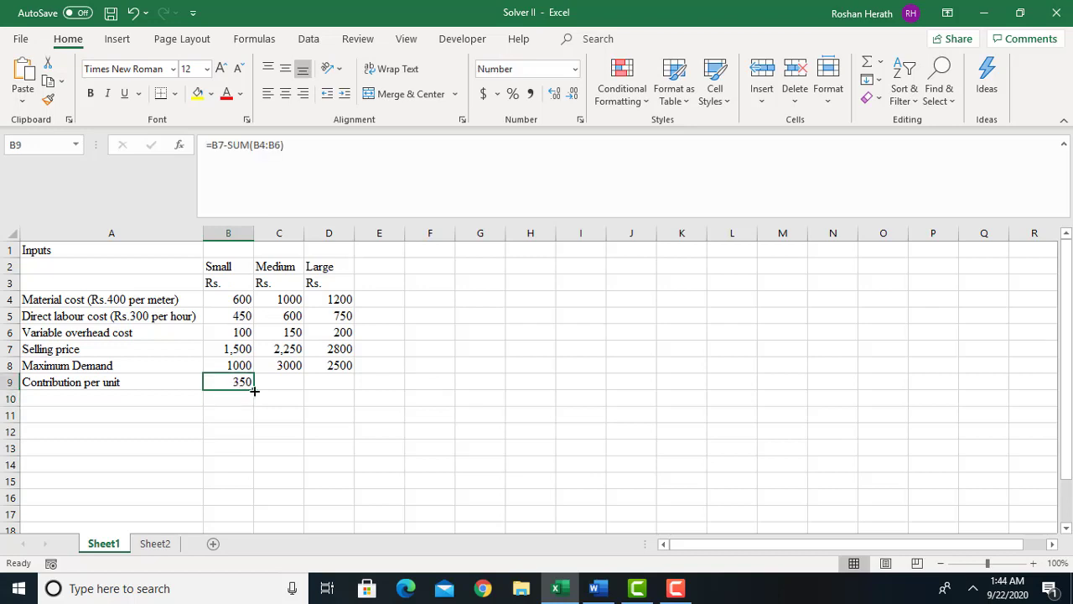
{"action": "left_click_drag", "start_coordinate": [254, 391], "coordinate": [353, 392]}
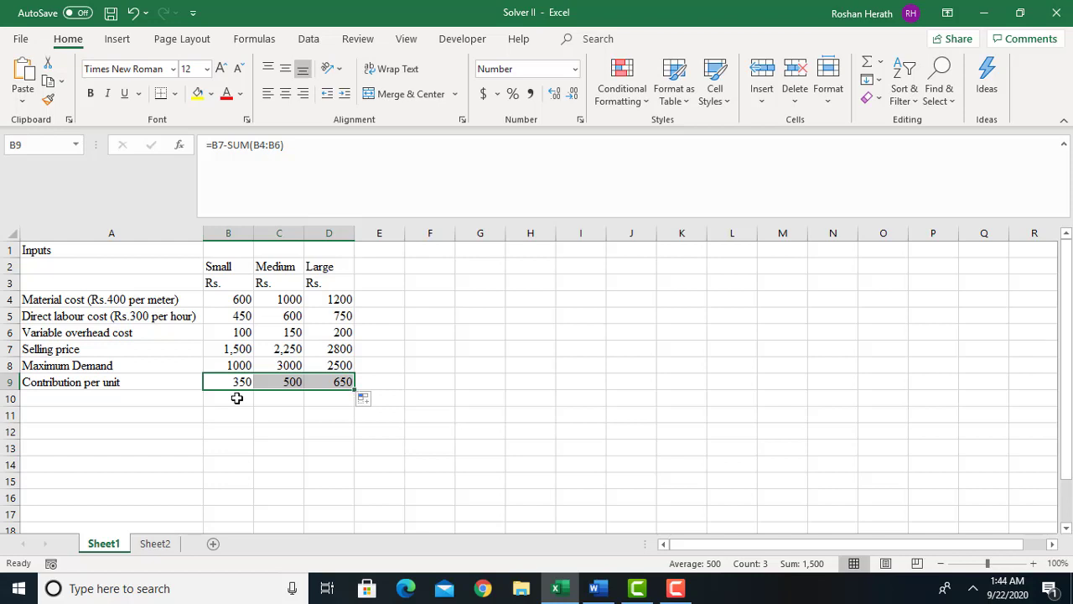
{"action": "left_click", "coordinate": [210, 95]}
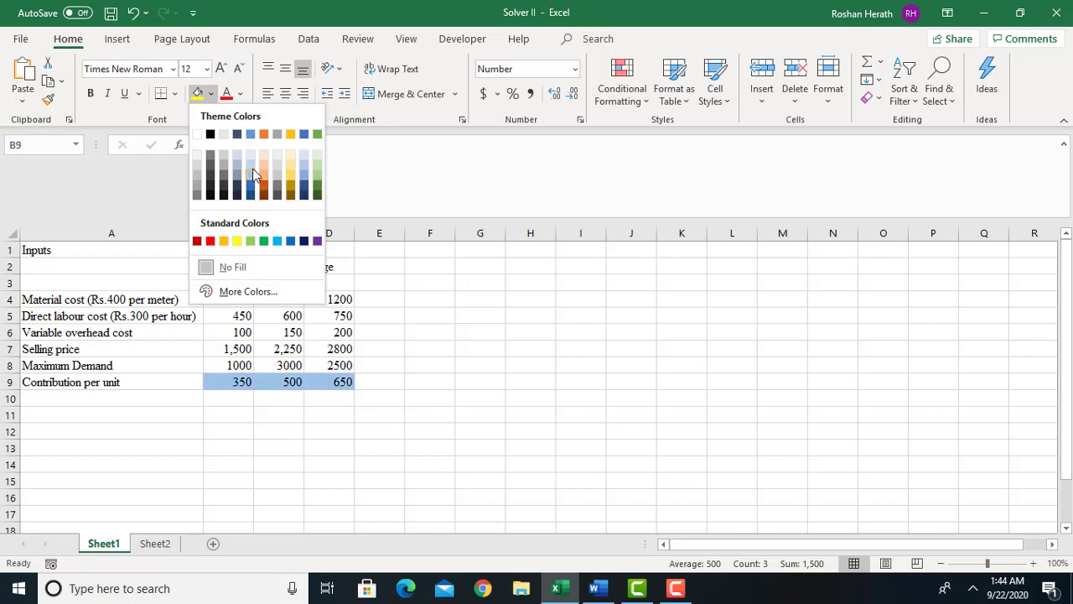
{"action": "left_click", "coordinate": [253, 169]}
{"action": "left_click", "coordinate": [430, 358]}
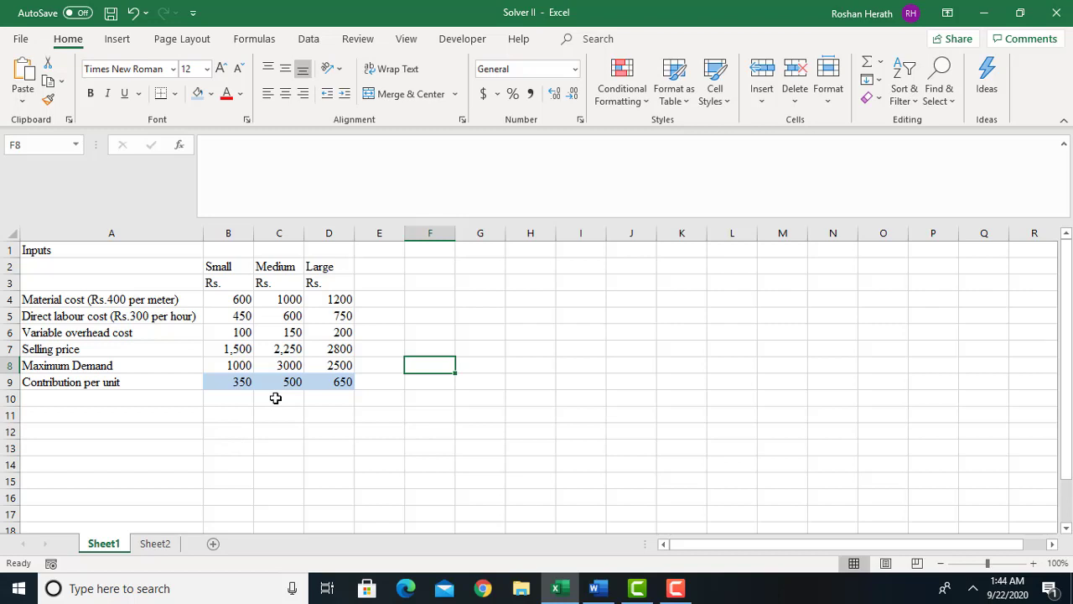
Enter the row label "Product mix" in cell A13
{"action": "left_click", "coordinate": [1067, 530]}
{"action": "left_click", "coordinate": [1067, 529]}
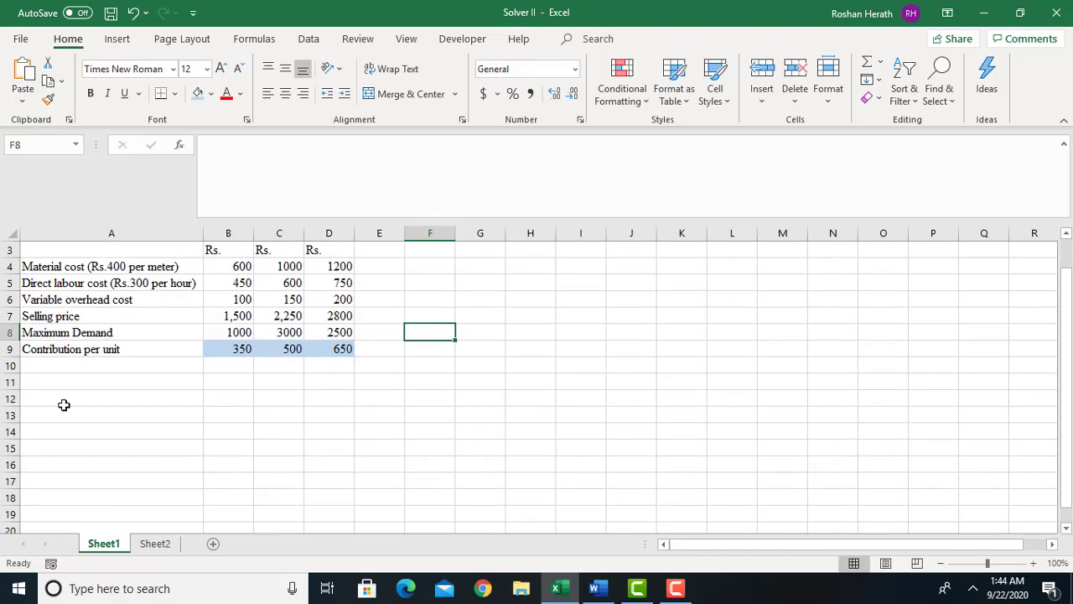
{"action": "left_click", "coordinate": [57, 412]}
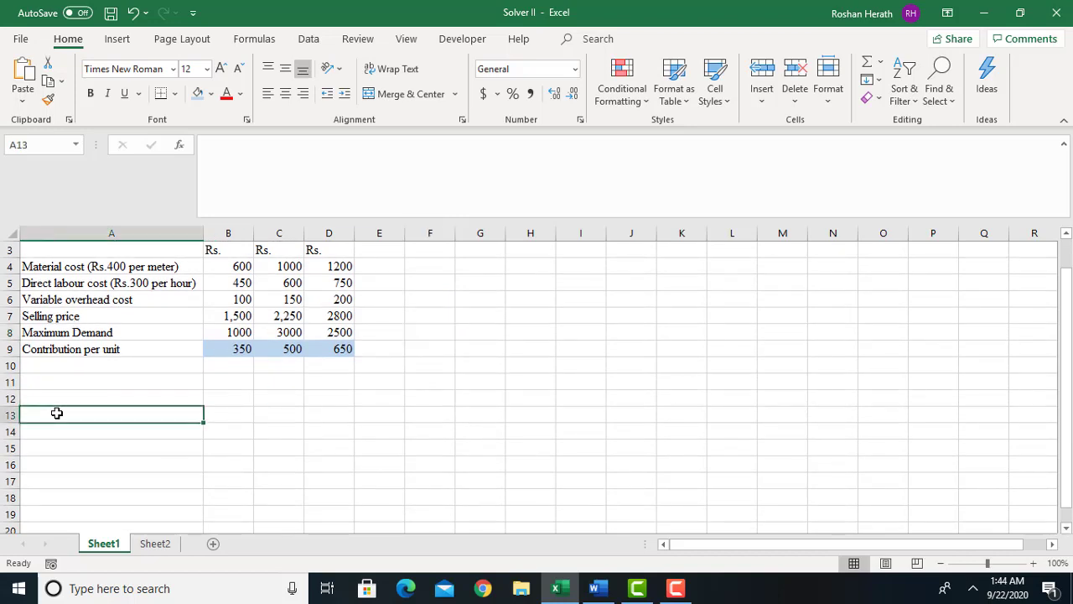
{"action": "type", "text": "Prod"}
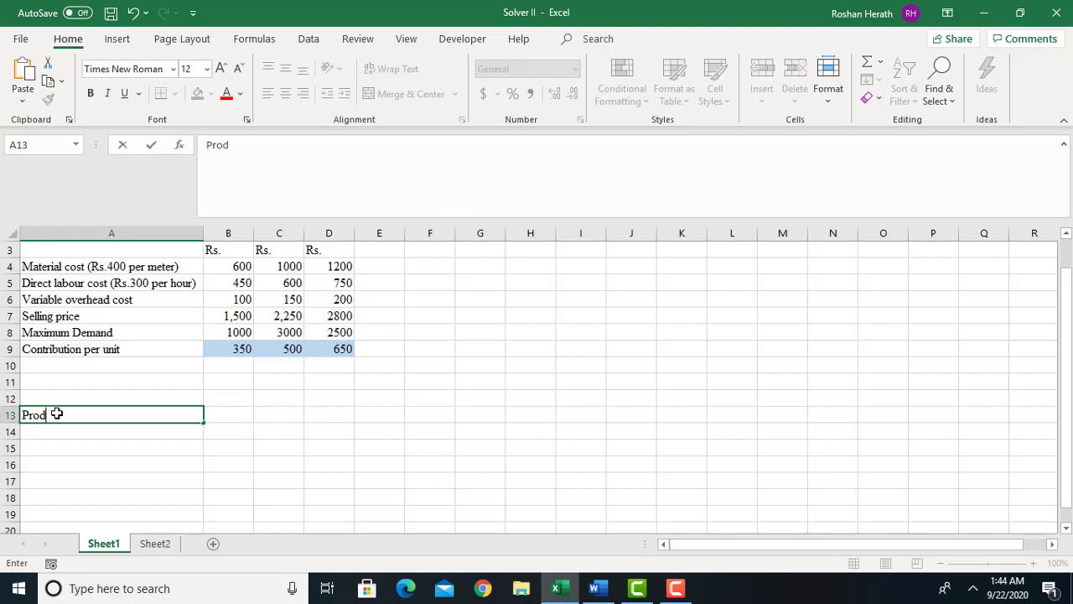
{"action": "type", "text": "uct mix"}
Enter the trial product mix quantities 100, 200 and 300 in B13, C13 and D13
{"action": "left_click", "coordinate": [217, 415]}
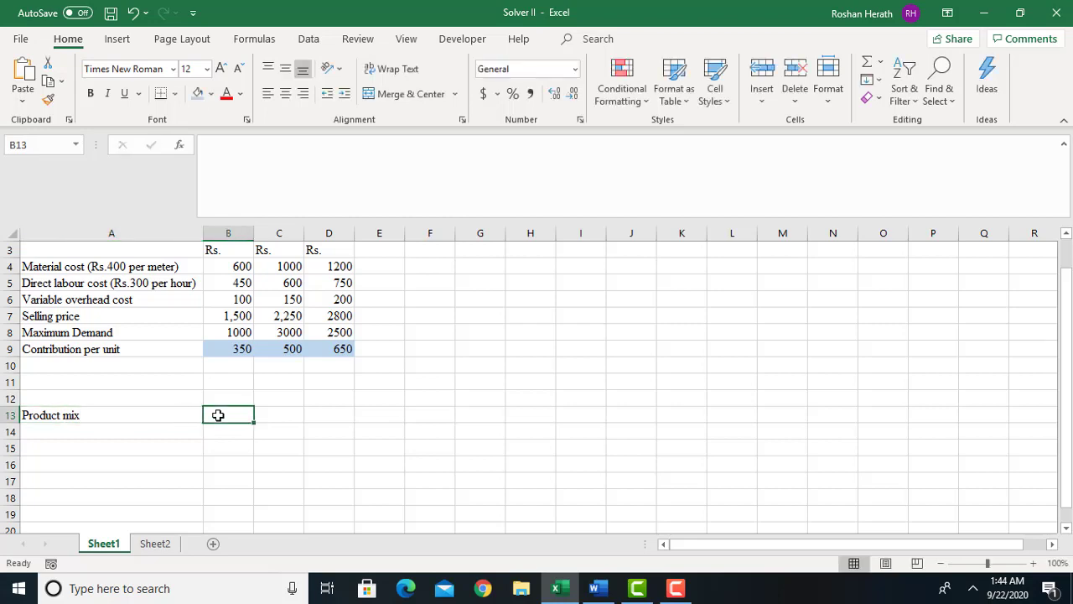
{"action": "type", "text": "100"}
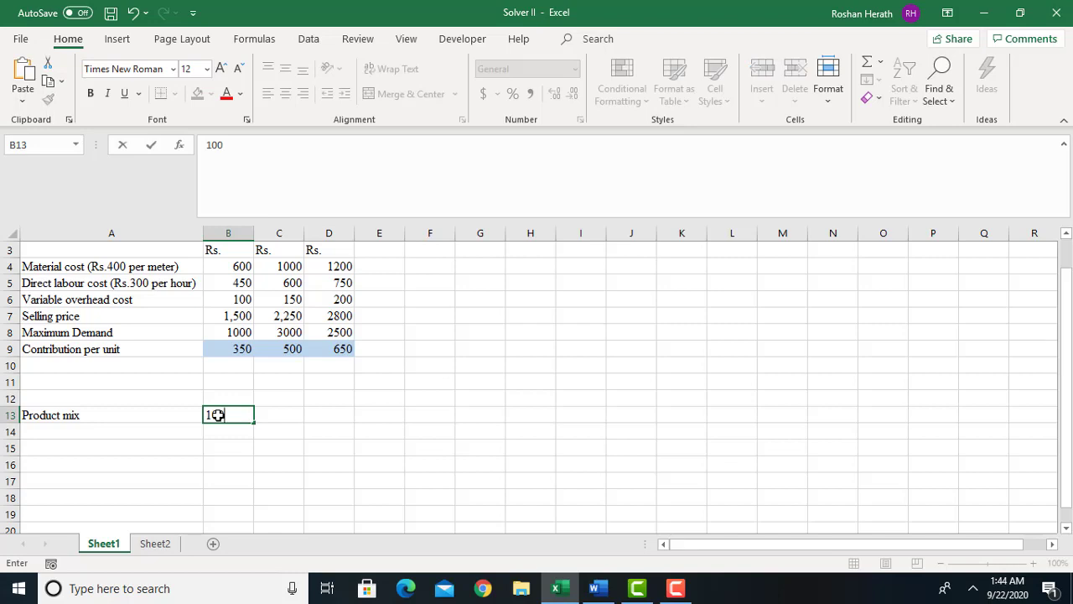
{"action": "key", "text": "Tab"}
{"action": "type", "text": "200"}
{"action": "key", "text": "Tab"}
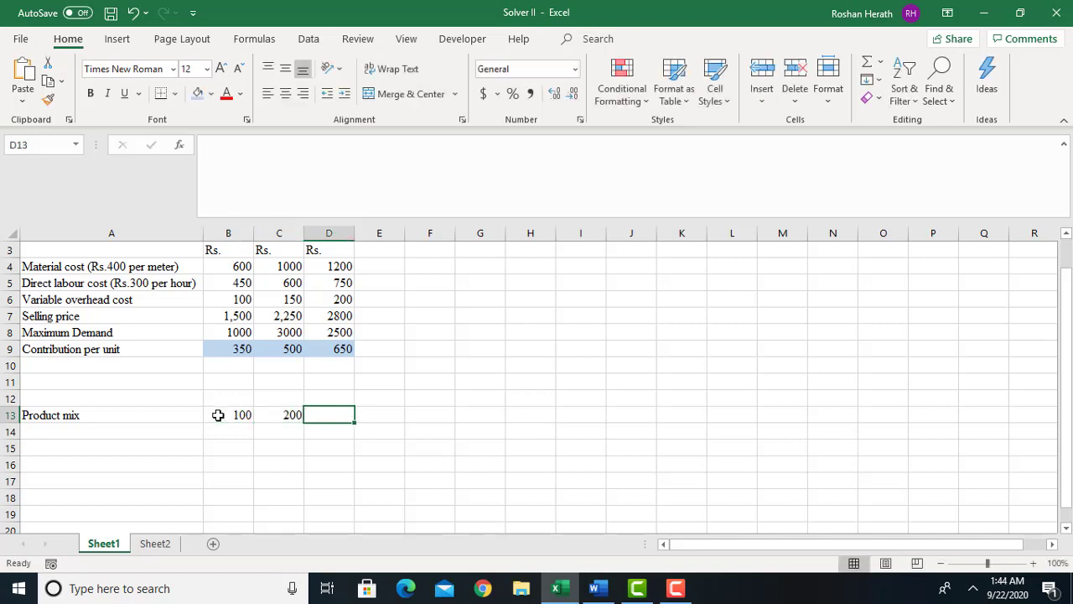
{"action": "type", "text": "300"}
{"action": "key", "text": "Return"}
Shade the product mix quantities in B13:D13 yellow
{"action": "left_click_drag", "start_coordinate": [218, 415], "coordinate": [329, 415]}
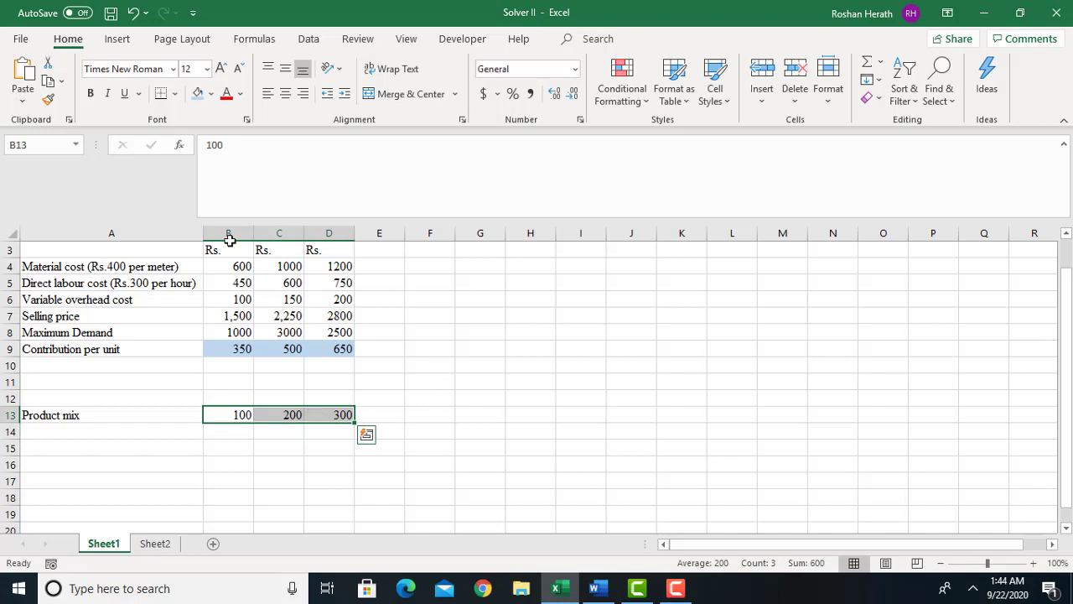
{"action": "left_click", "coordinate": [210, 93]}
{"action": "left_click", "coordinate": [238, 241]}
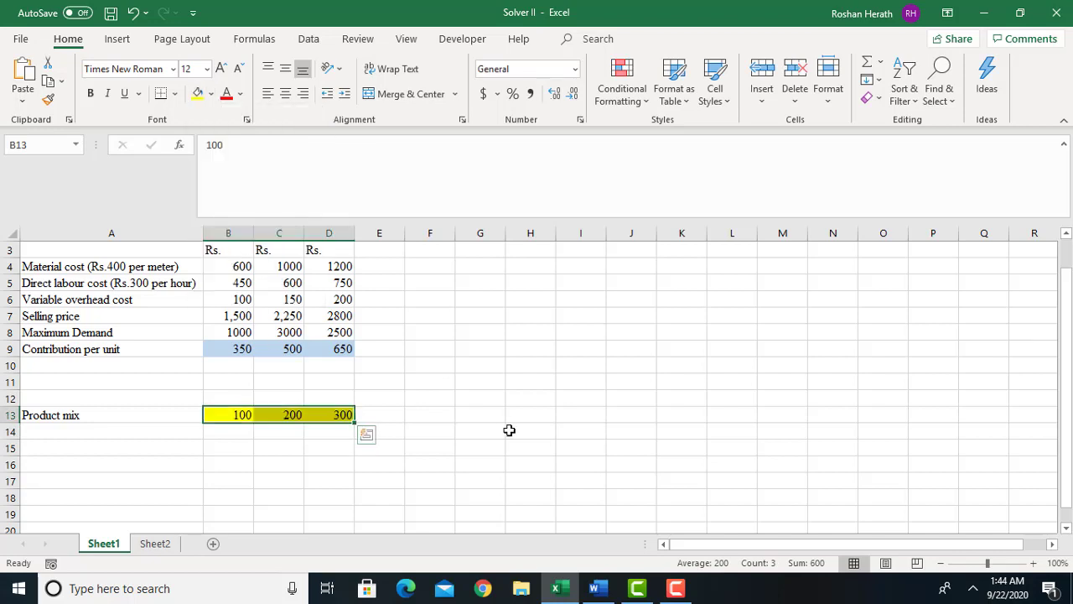
{"action": "left_click", "coordinate": [508, 429]}
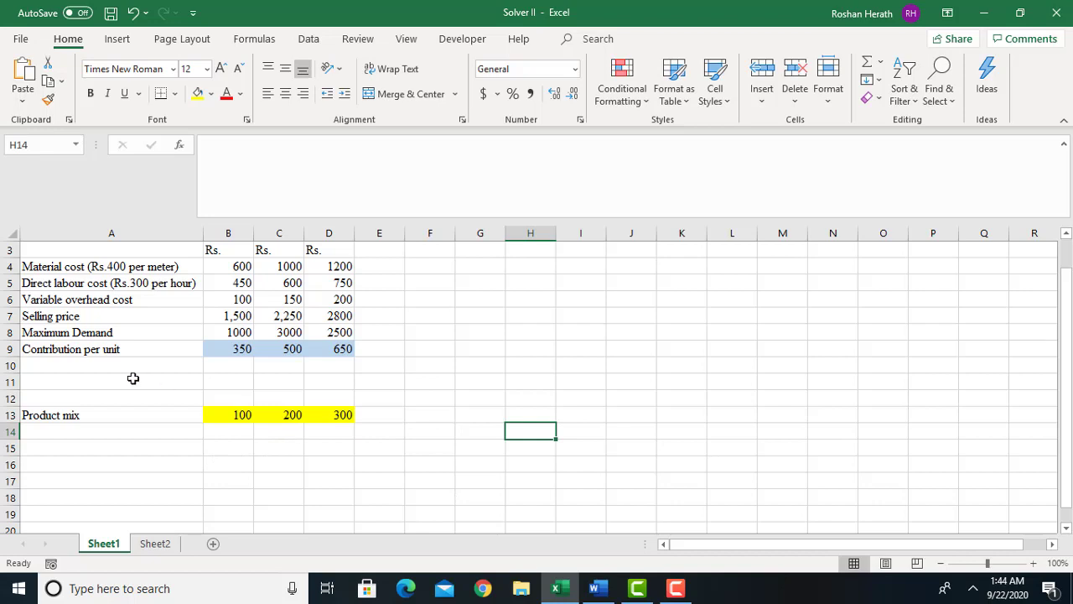
Enter the label "Fixed Cost" in cell A16 and the amount 1000000 in B16
{"action": "left_click", "coordinate": [53, 465]}
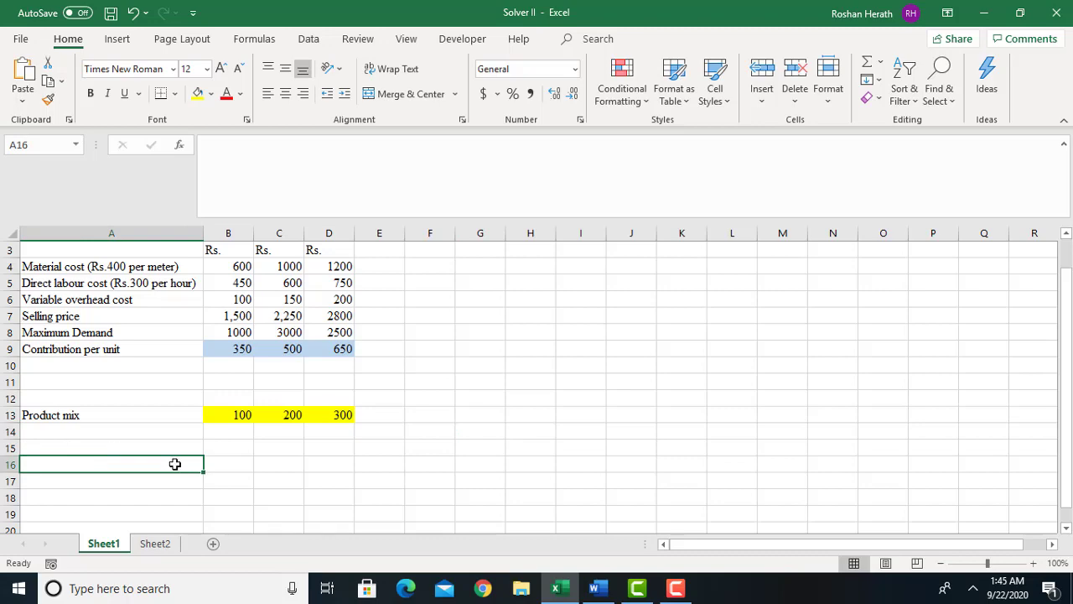
{"action": "left_click", "coordinate": [595, 588]}
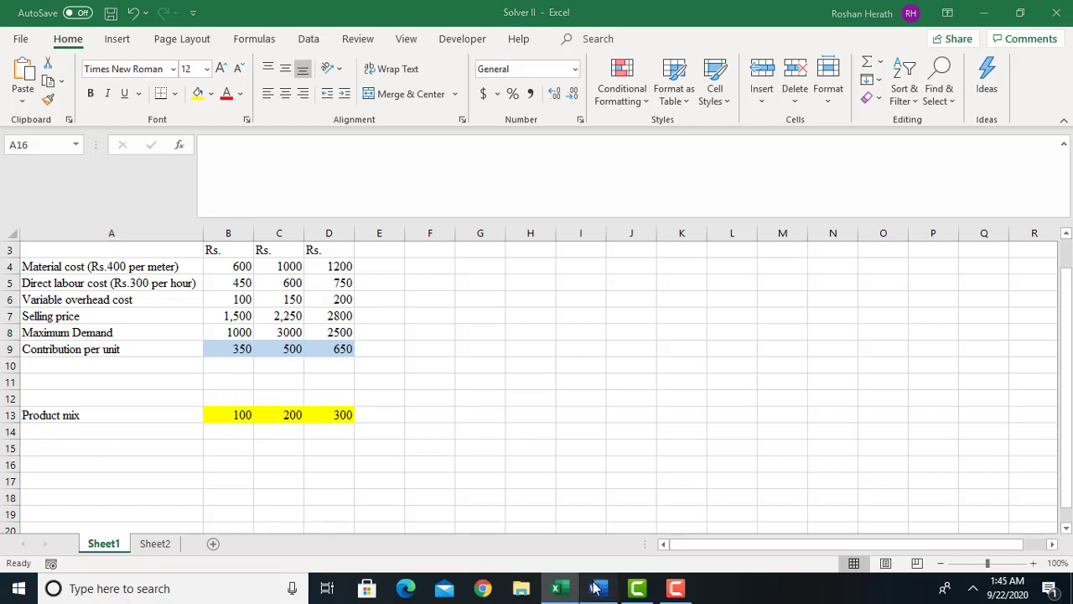
{"action": "left_click", "coordinate": [555, 588]}
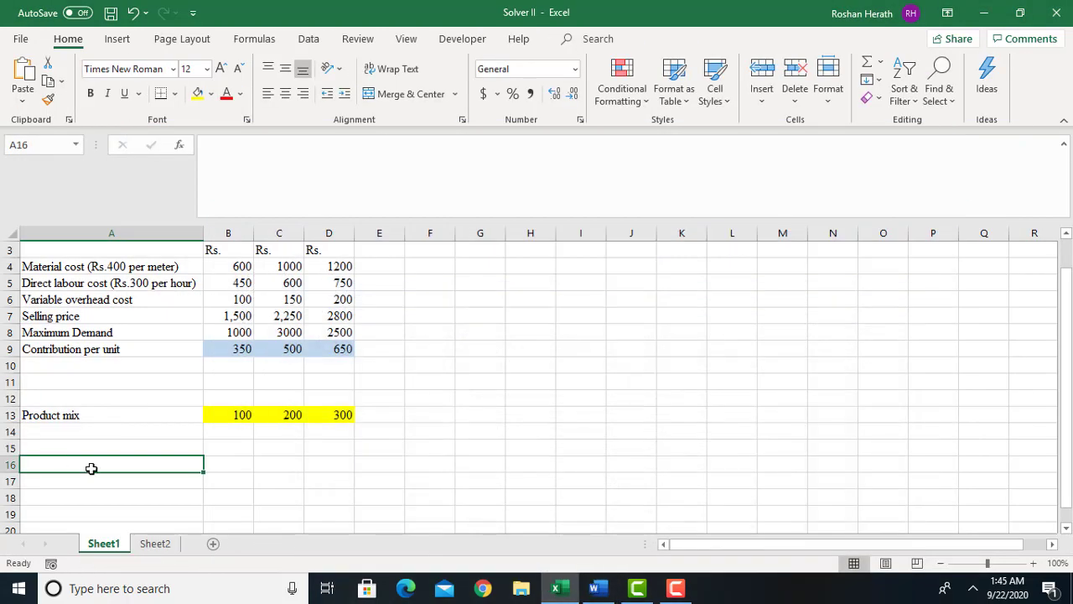
{"action": "type", "text": "Fi"}
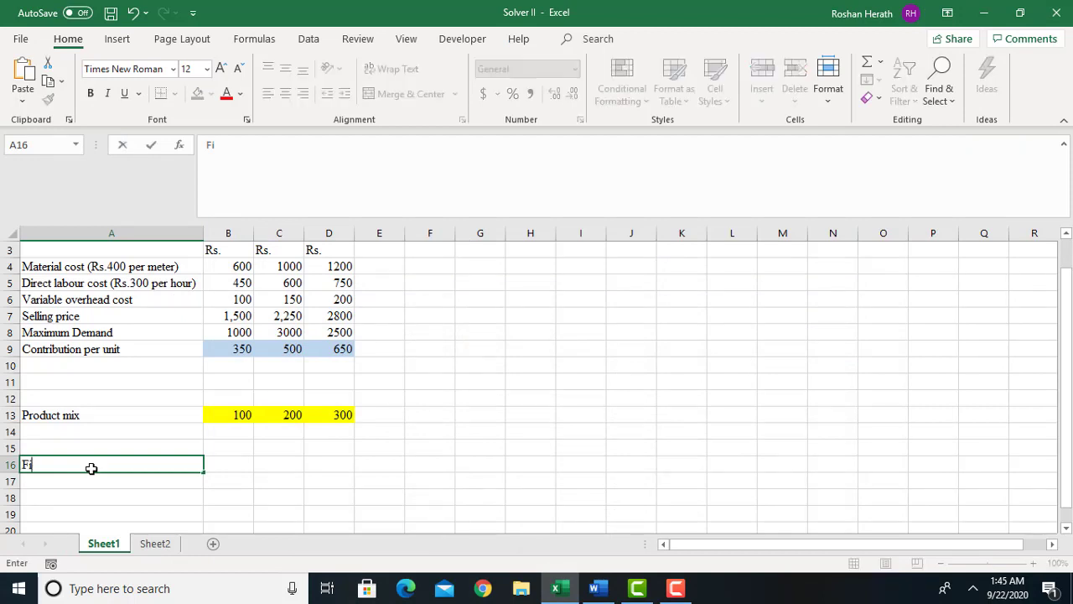
{"action": "type", "text": "xed Cost"}
{"action": "left_click", "coordinate": [239, 466]}
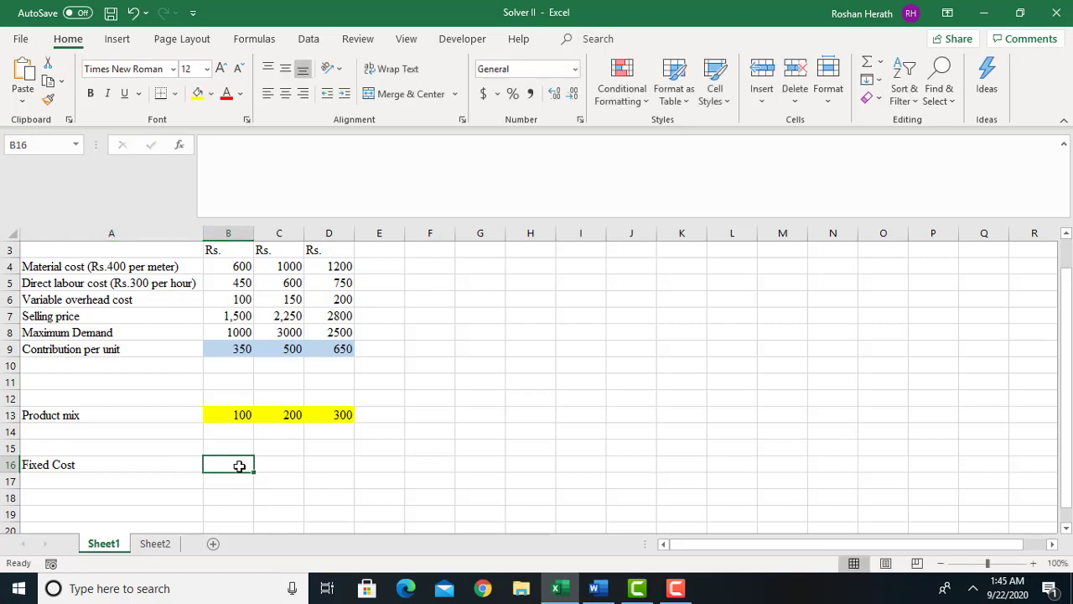
{"action": "type", "text": "1000000"}
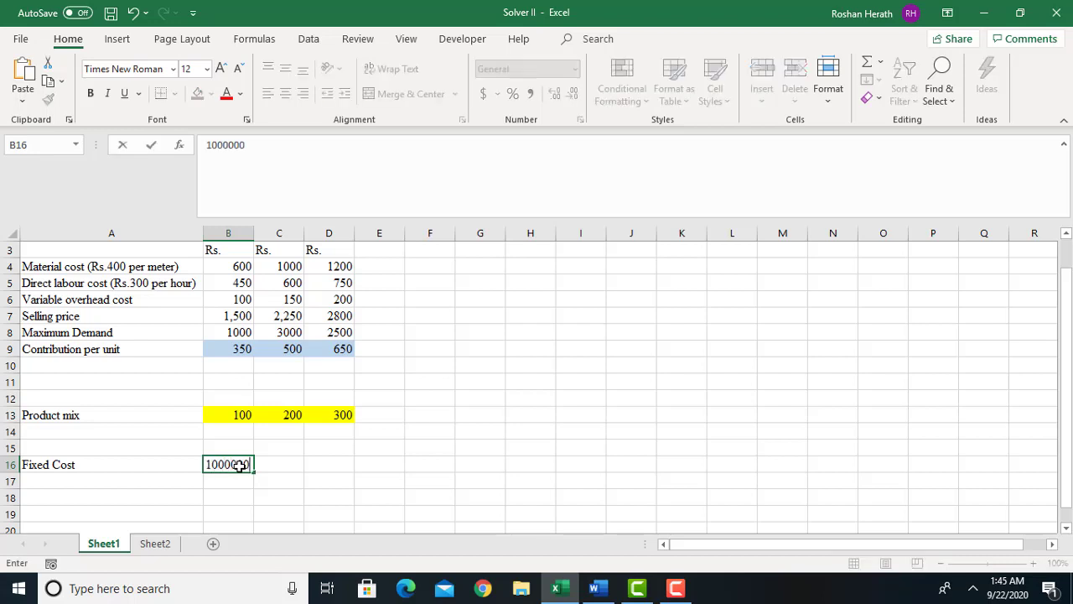
{"action": "key", "text": "Return"}
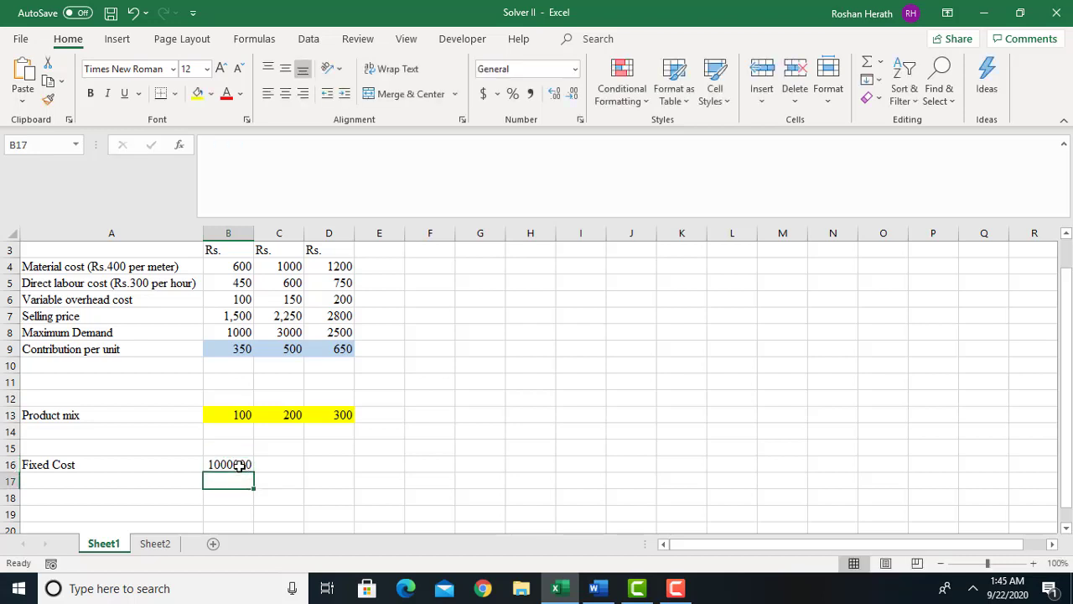
Format the numbers in B4:D16 with thousands separators and no decimal places
{"action": "left_click_drag", "start_coordinate": [232, 268], "coordinate": [325, 461]}
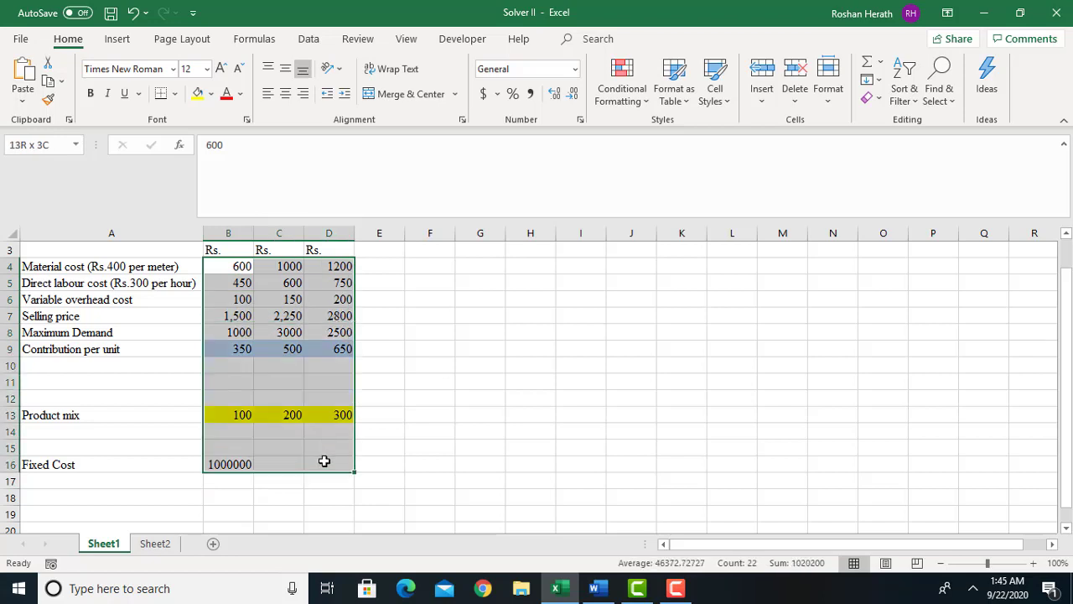
{"action": "left_click", "coordinate": [530, 93]}
{"action": "double_click", "coordinate": [572, 97]}
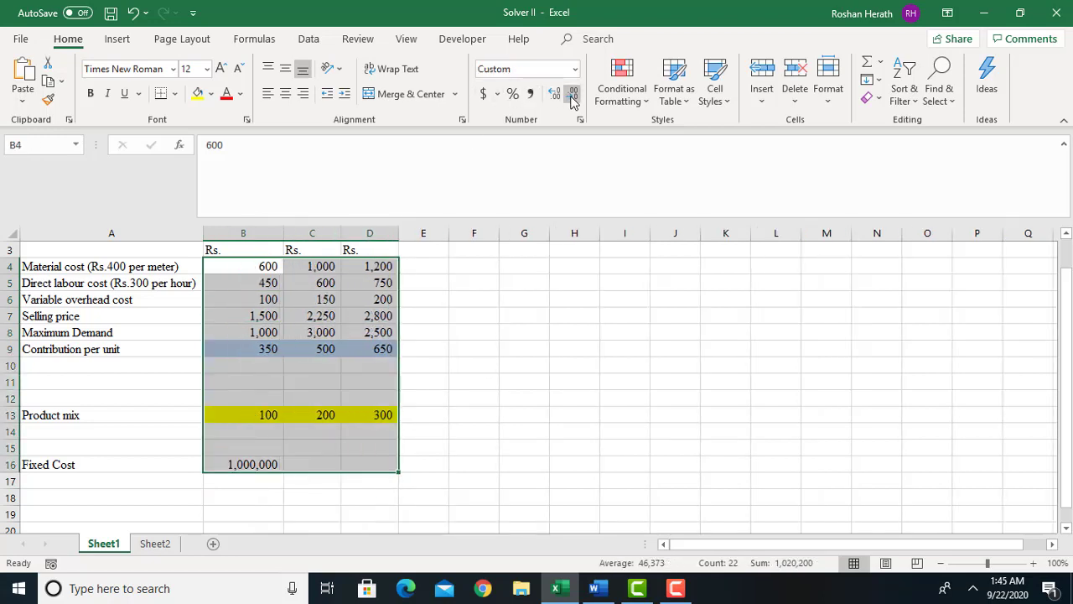
{"action": "left_click", "coordinate": [529, 383]}
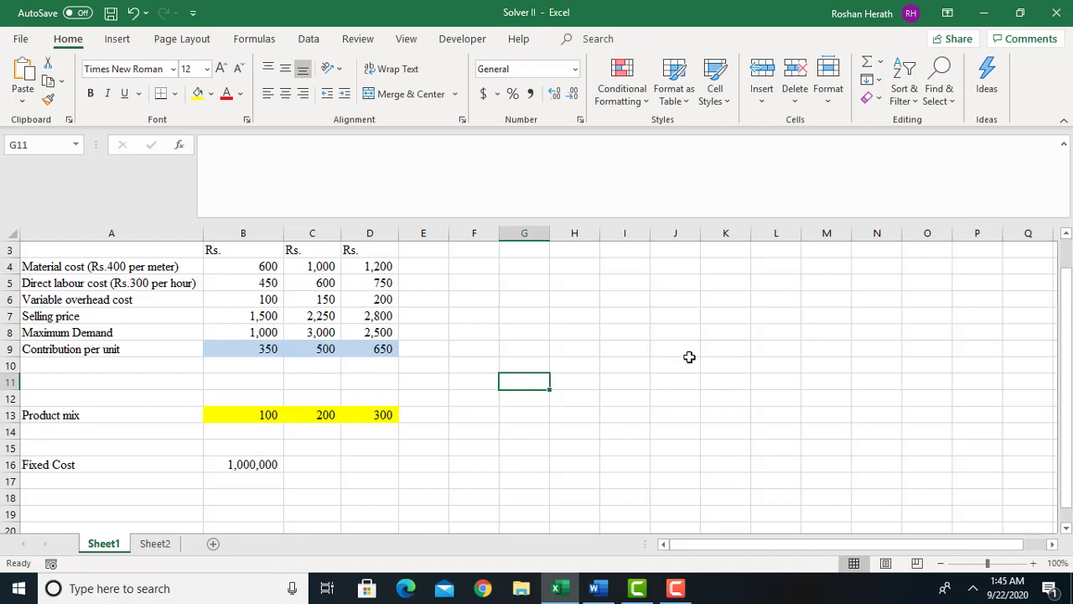
Enter the label "Profit" in cell A18 and shade the result cell B18 orange
{"action": "left_click_drag", "start_coordinate": [1068, 503], "coordinate": [1068, 514]}
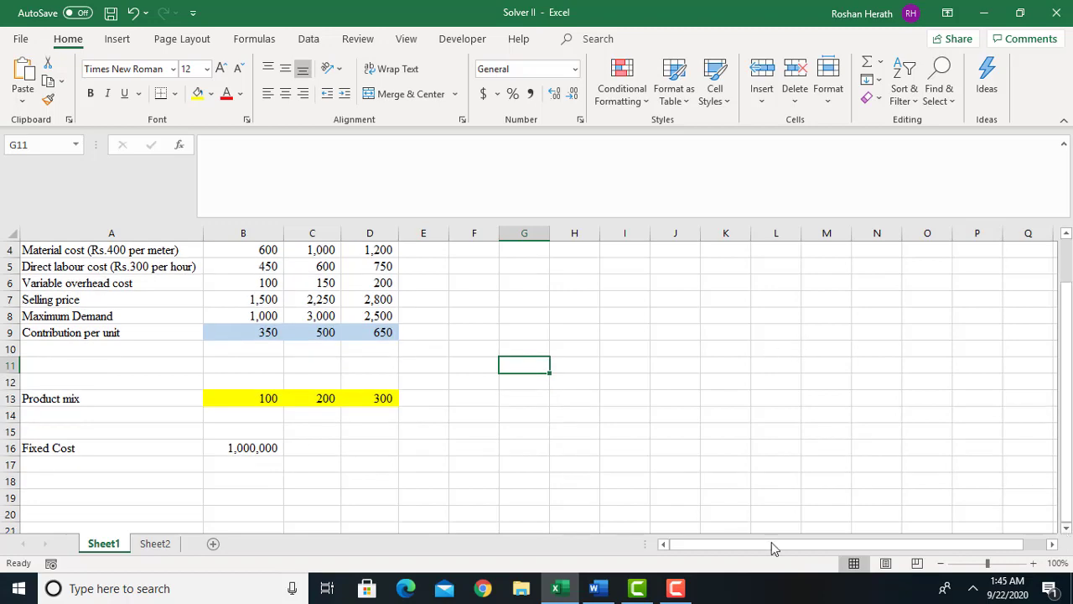
{"action": "left_click", "coordinate": [597, 589]}
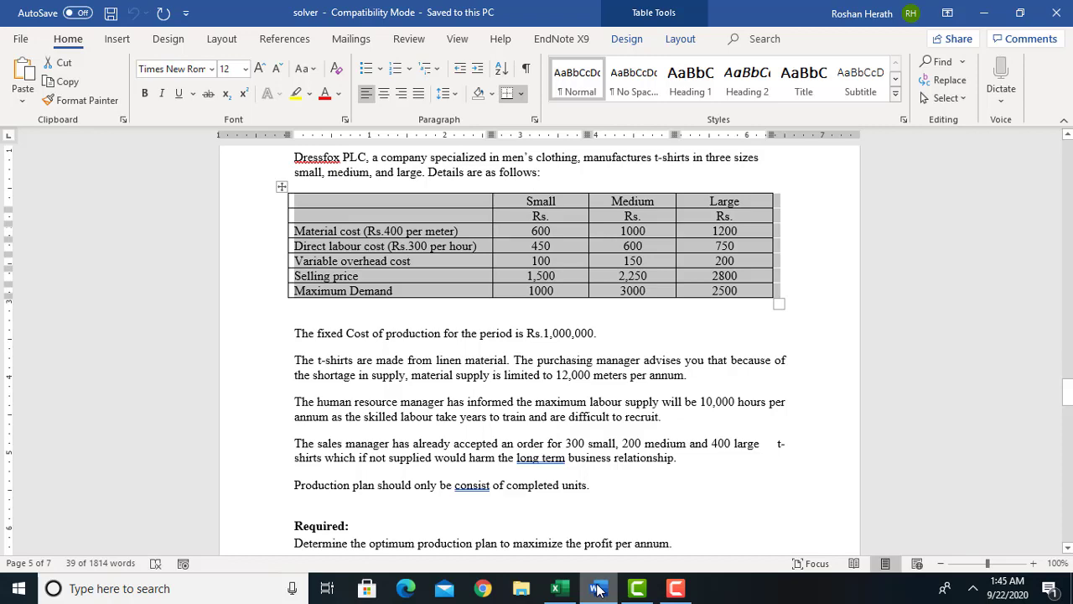
{"action": "left_click", "coordinate": [597, 589]}
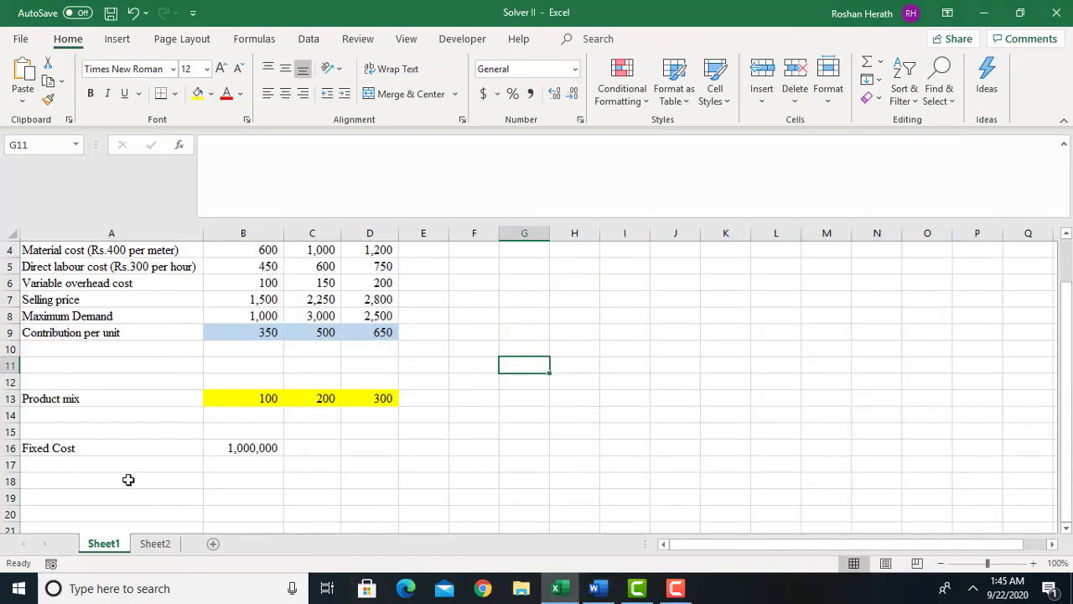
{"action": "left_click", "coordinate": [128, 480]}
{"action": "type", "text": "Profit"}
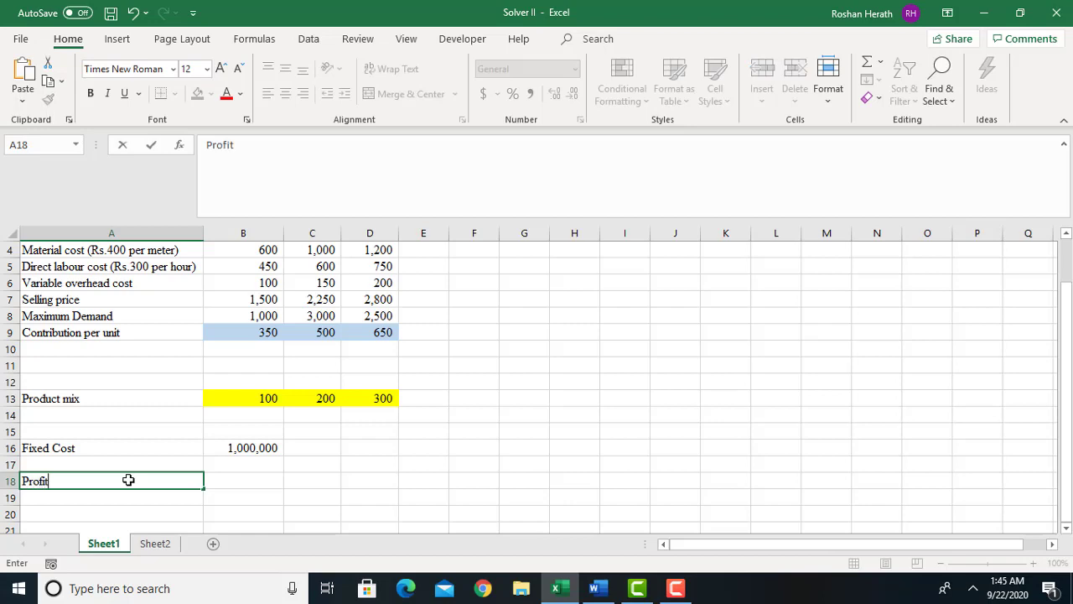
{"action": "left_click", "coordinate": [254, 478]}
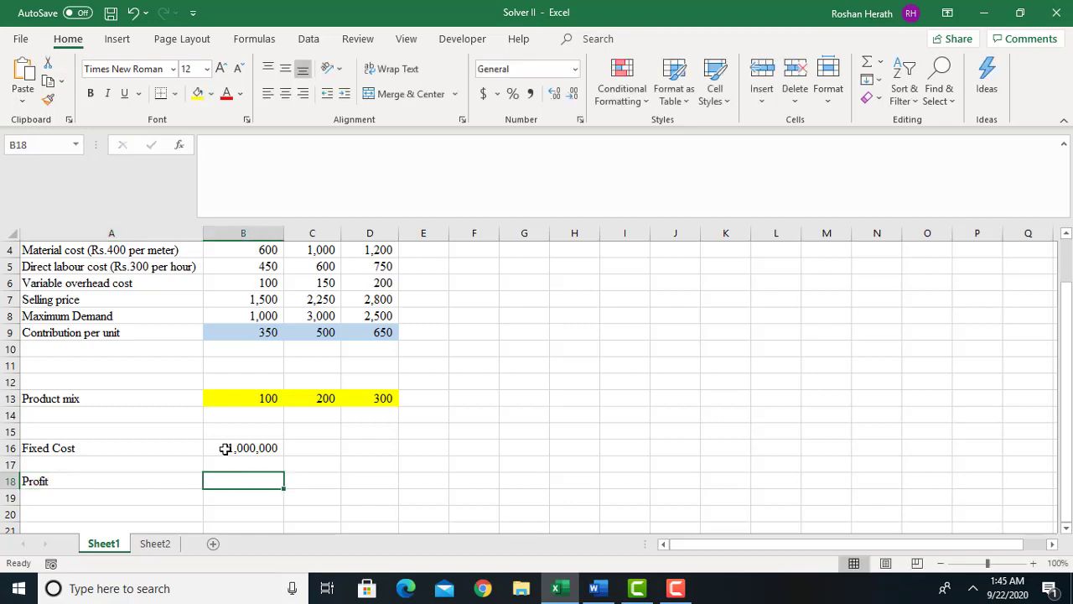
{"action": "left_click", "coordinate": [210, 93]}
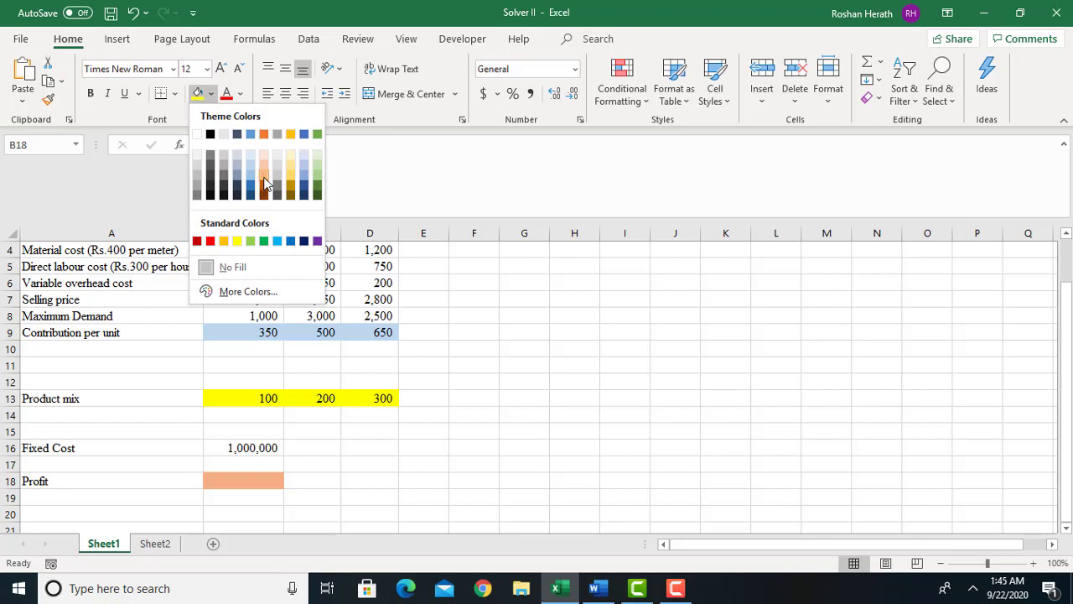
{"action": "left_click", "coordinate": [263, 183]}
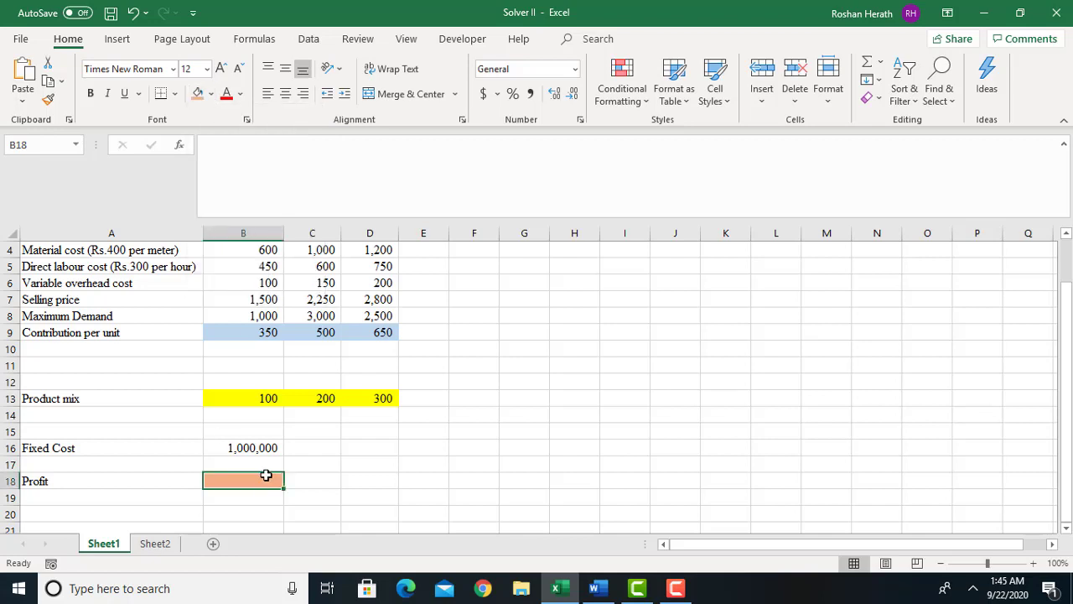
Calculate the profit in B18 as total contribution less fixed cost with the formula =SUMPRODUCT(B9:D9,B13:D13)-B16
{"action": "type", "text": "="}
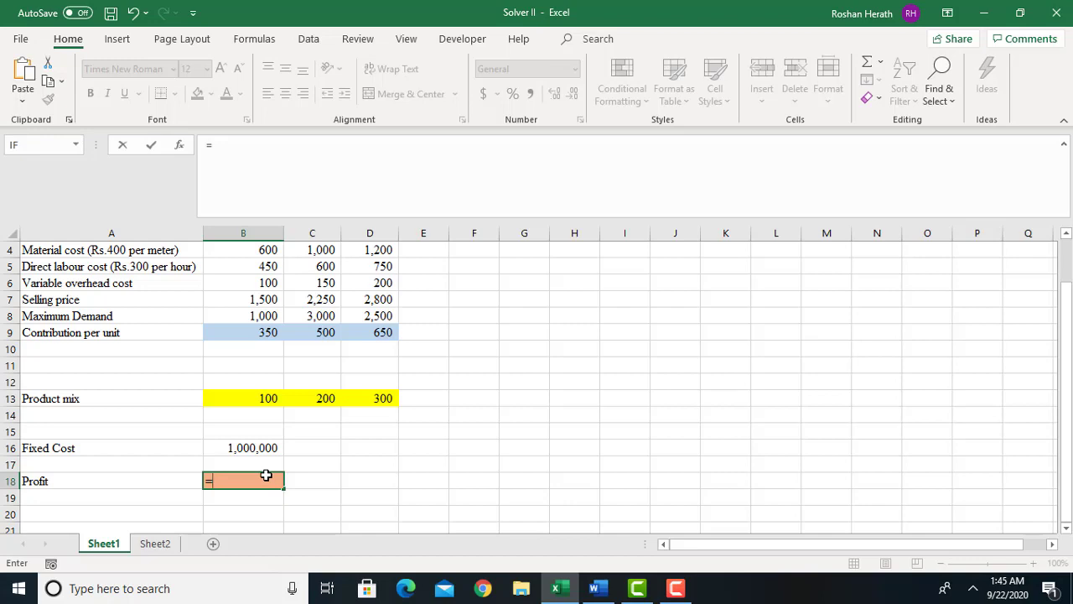
{"action": "type", "text": "sum"}
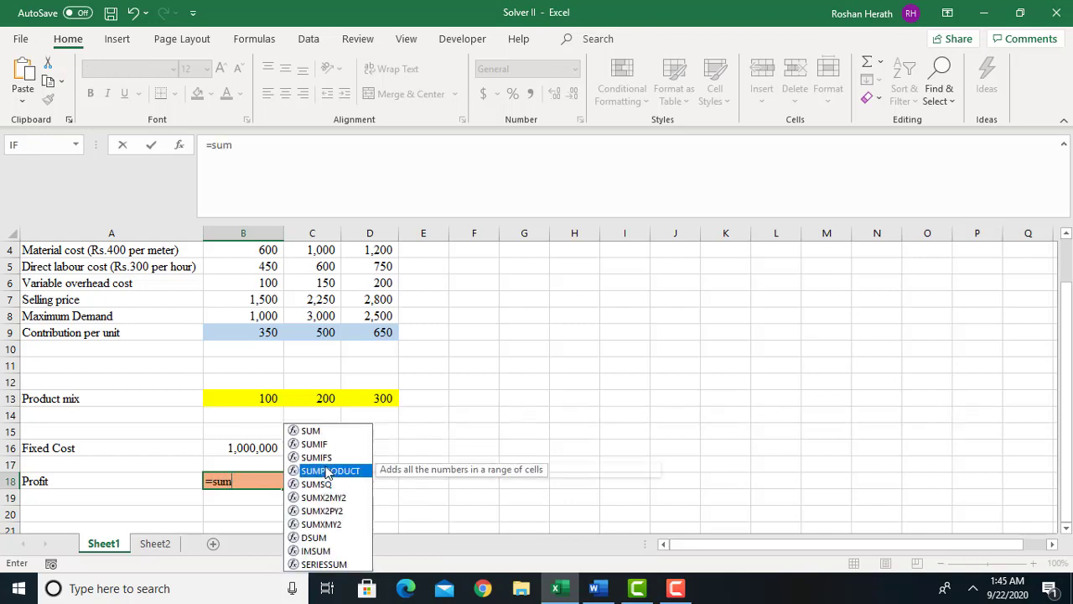
{"action": "double_click", "coordinate": [327, 470]}
{"action": "left_click", "coordinate": [180, 144]}
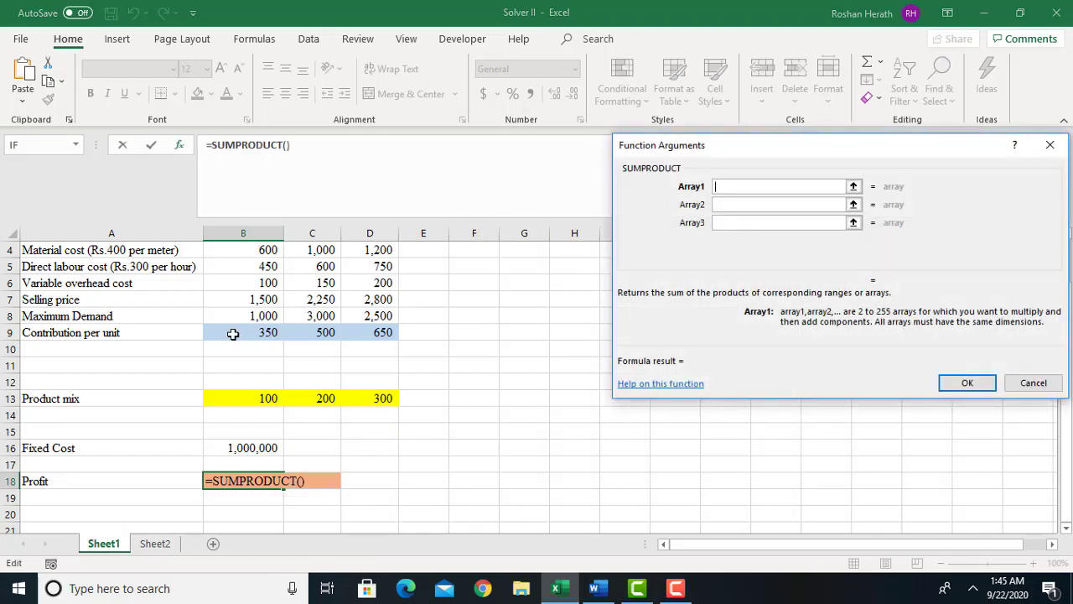
{"action": "left_click_drag", "start_coordinate": [233, 334], "coordinate": [359, 336]}
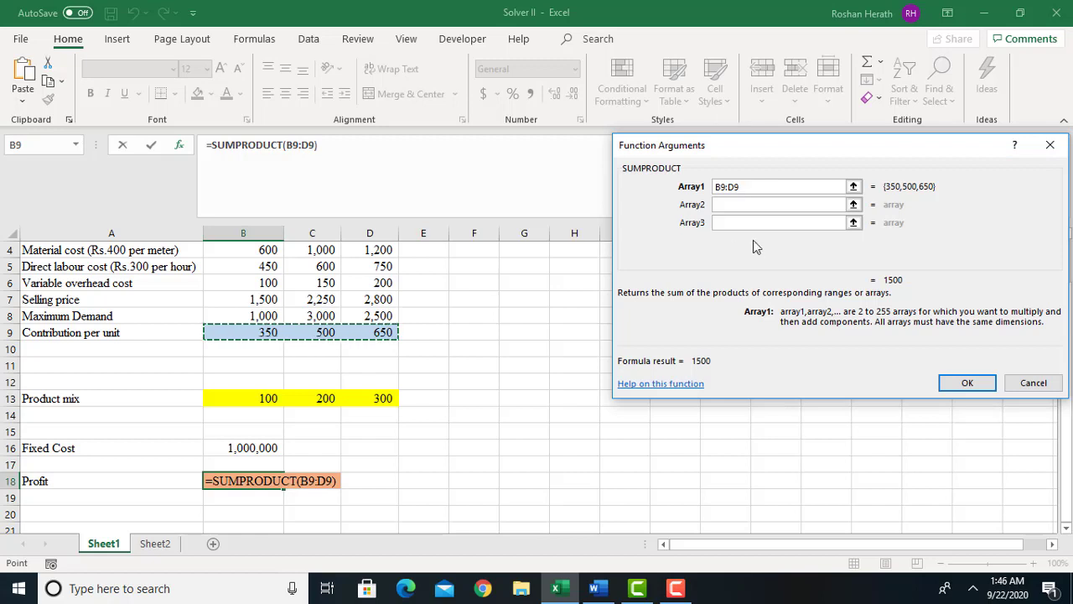
{"action": "left_click", "coordinate": [739, 208]}
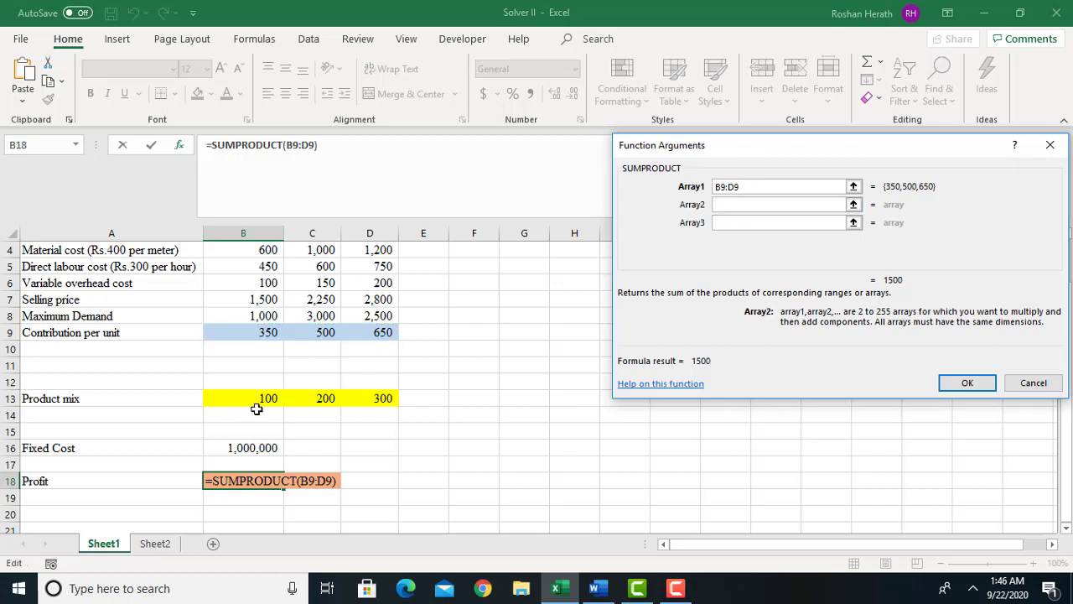
{"action": "left_click_drag", "start_coordinate": [256, 402], "coordinate": [385, 404]}
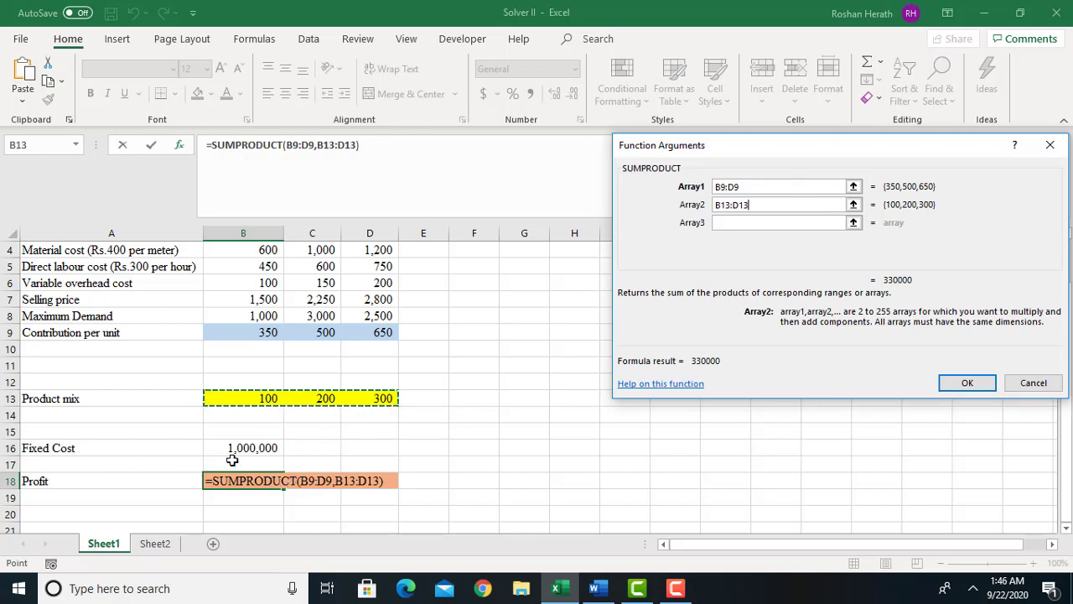
{"action": "left_click", "coordinate": [376, 145]}
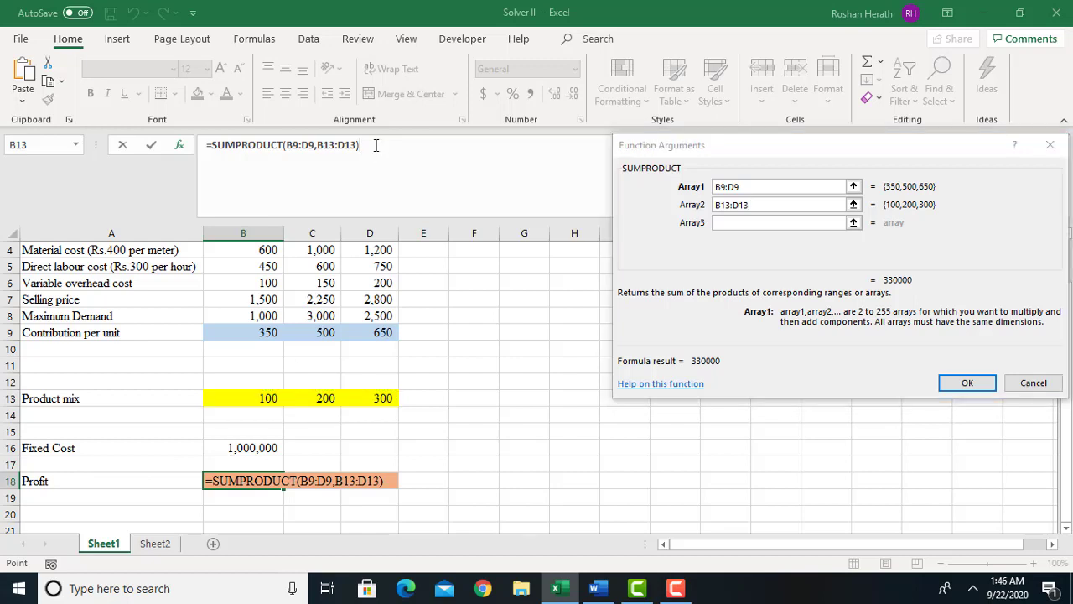
{"action": "type", "text": "-"}
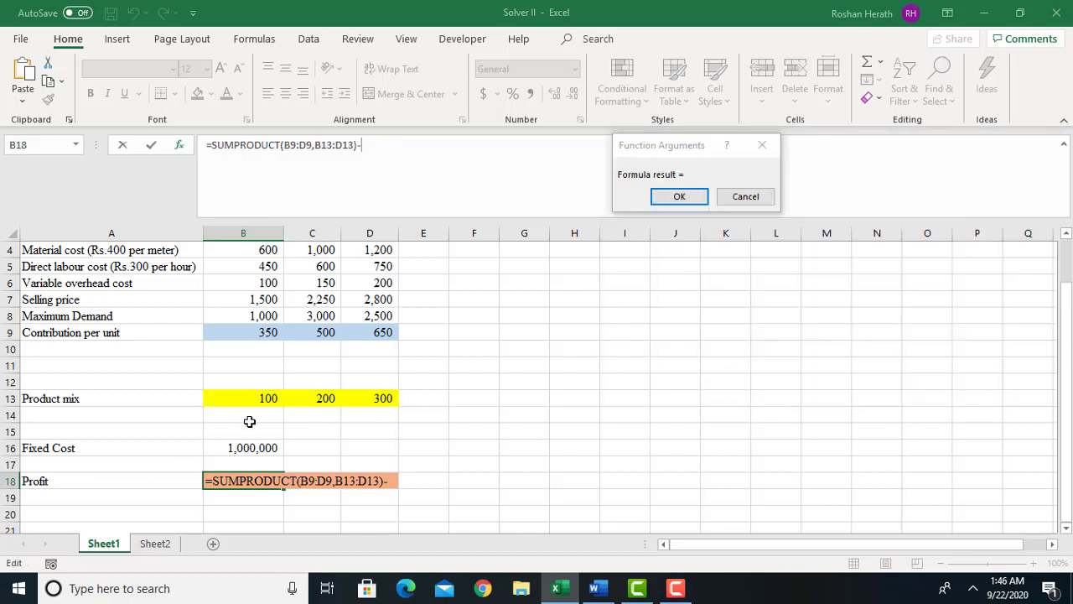
{"action": "left_click", "coordinate": [232, 452]}
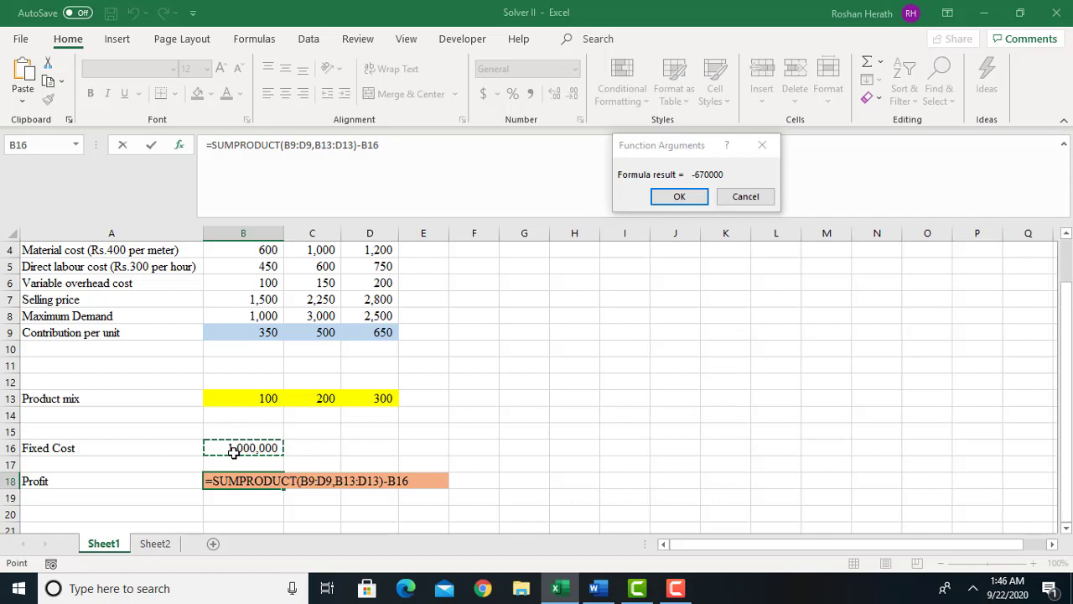
{"action": "key", "text": "Return"}
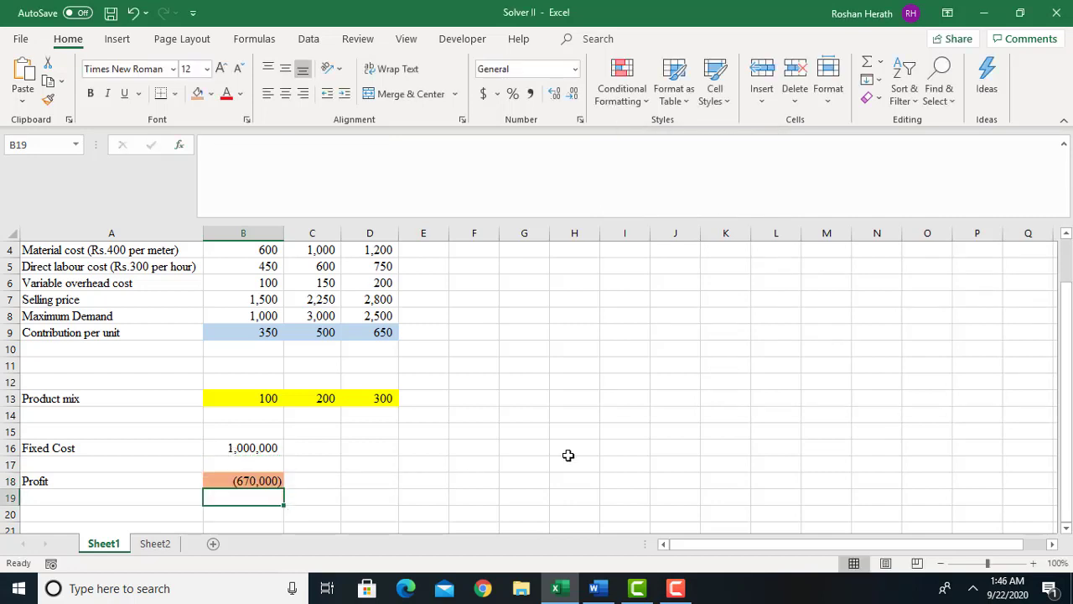
Apply all borders to the input table and product mix range A2:D13
{"action": "left_click_drag", "start_coordinate": [1069, 310], "coordinate": [1069, 270]}
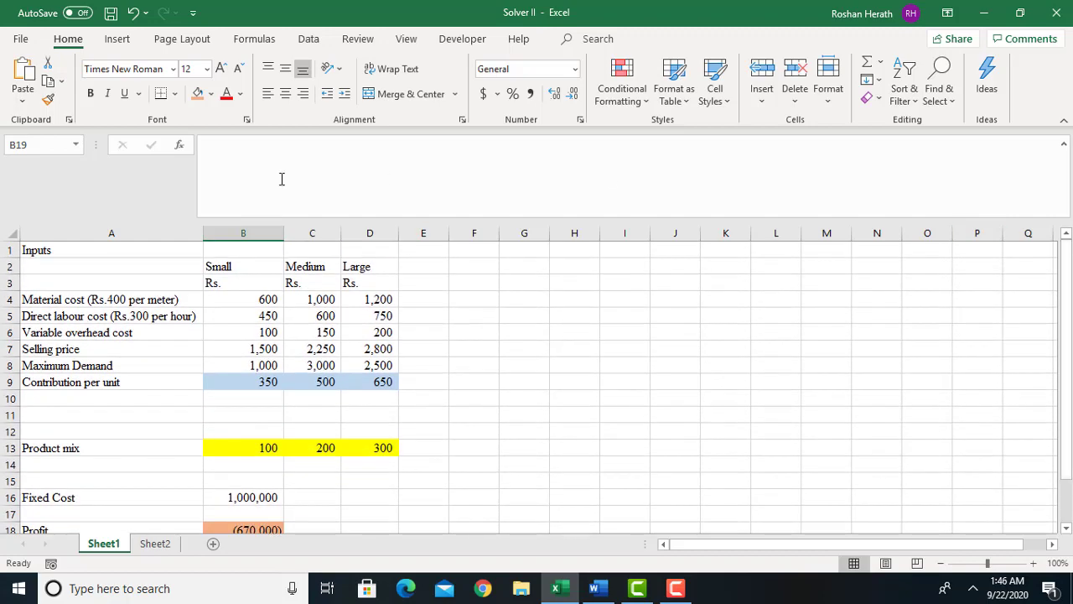
{"action": "left_click_drag", "start_coordinate": [59, 267], "coordinate": [385, 445]}
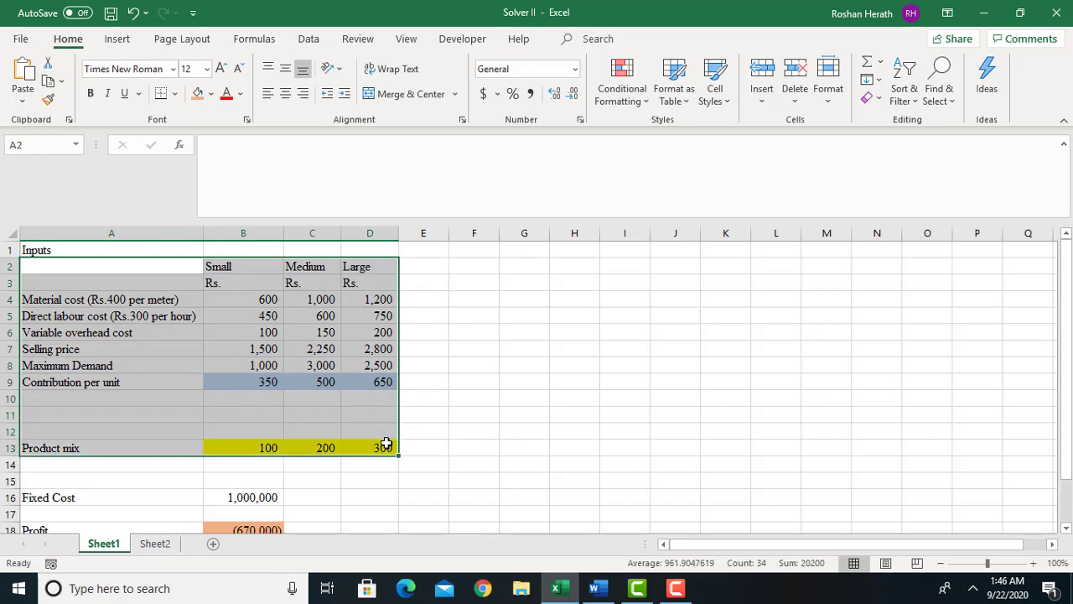
{"action": "left_click", "coordinate": [174, 94]}
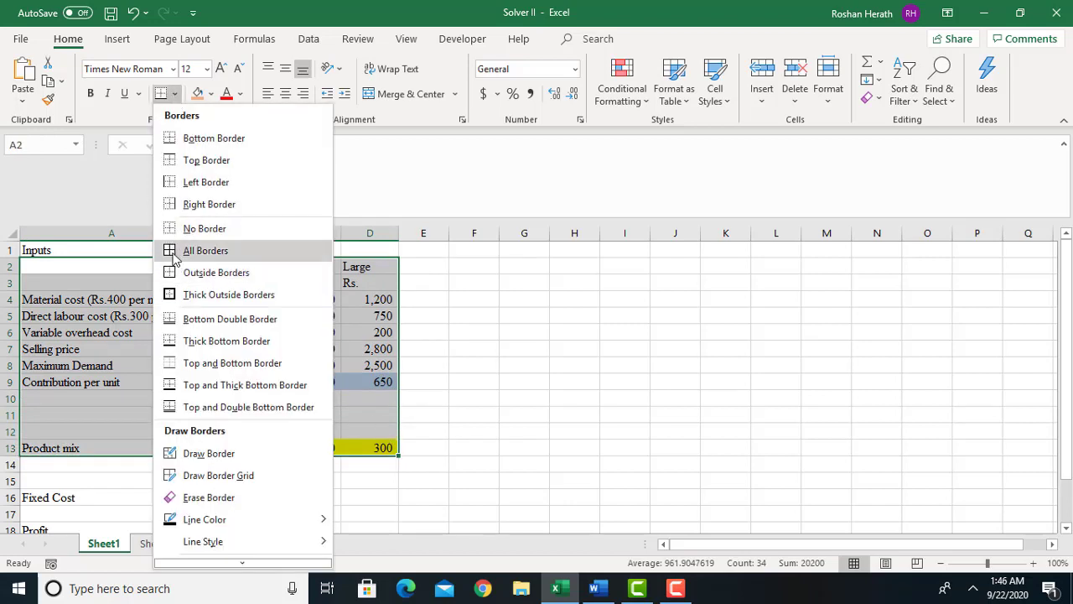
{"action": "left_click", "coordinate": [180, 250]}
{"action": "left_click", "coordinate": [633, 415]}
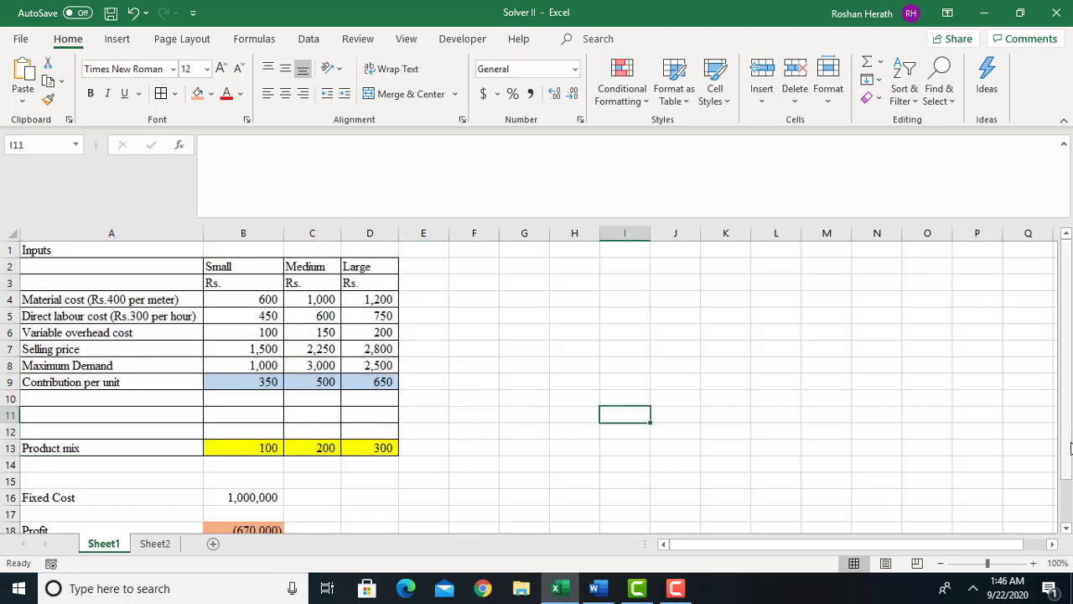
Enter the section heading "Constraints" in cell A20 below the profit row
{"action": "left_click_drag", "start_coordinate": [1069, 453], "coordinate": [1069, 463]}
{"action": "scroll", "coordinate": [537, 470], "scroll_direction": "down", "scroll_amount": 2}
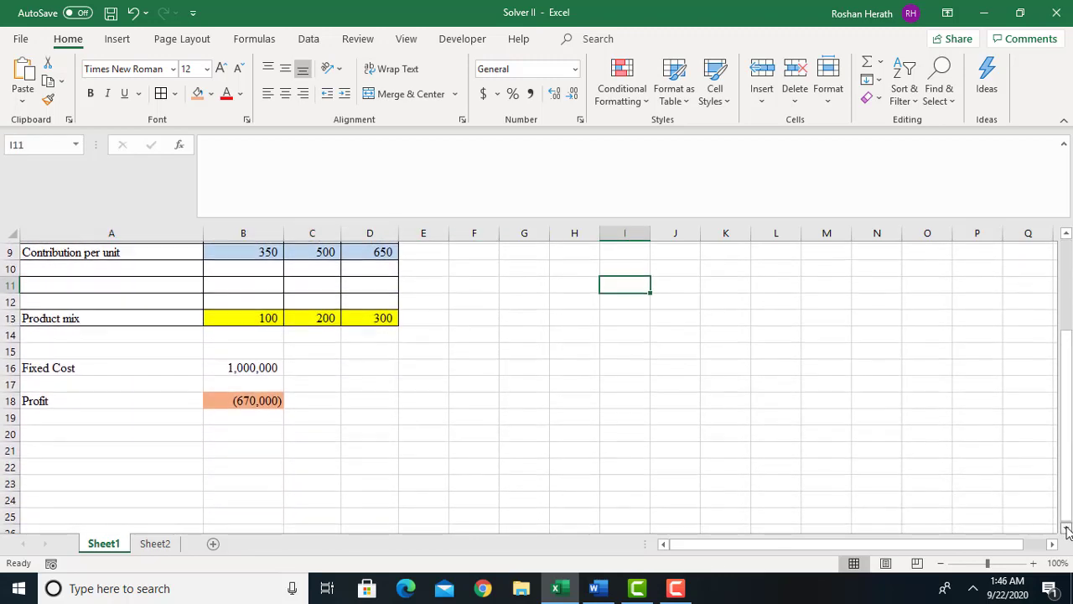
{"action": "left_click", "coordinate": [53, 437]}
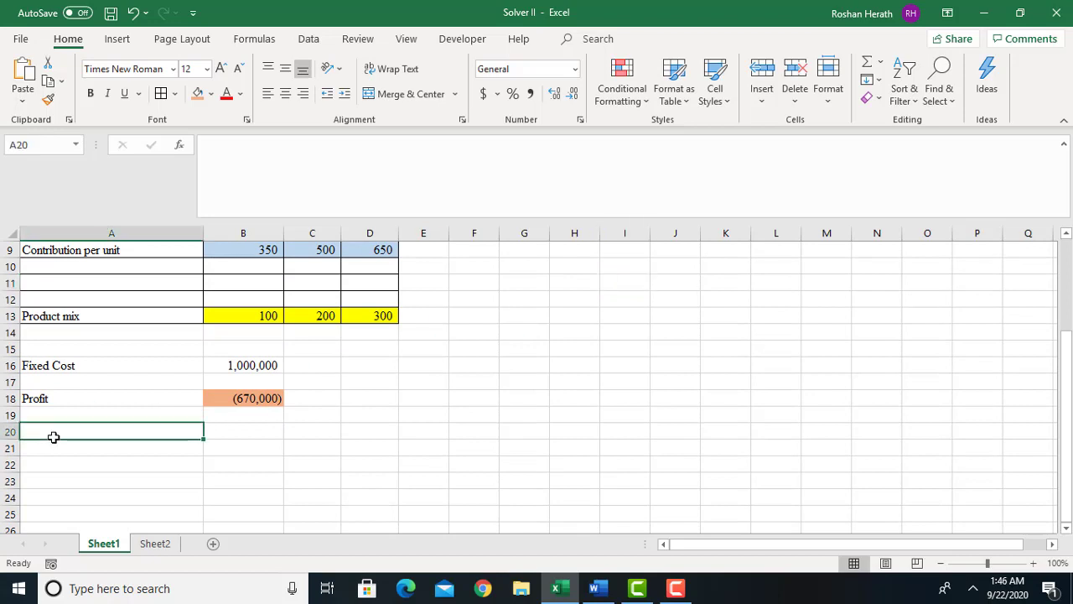
{"action": "type", "text": "Co"}
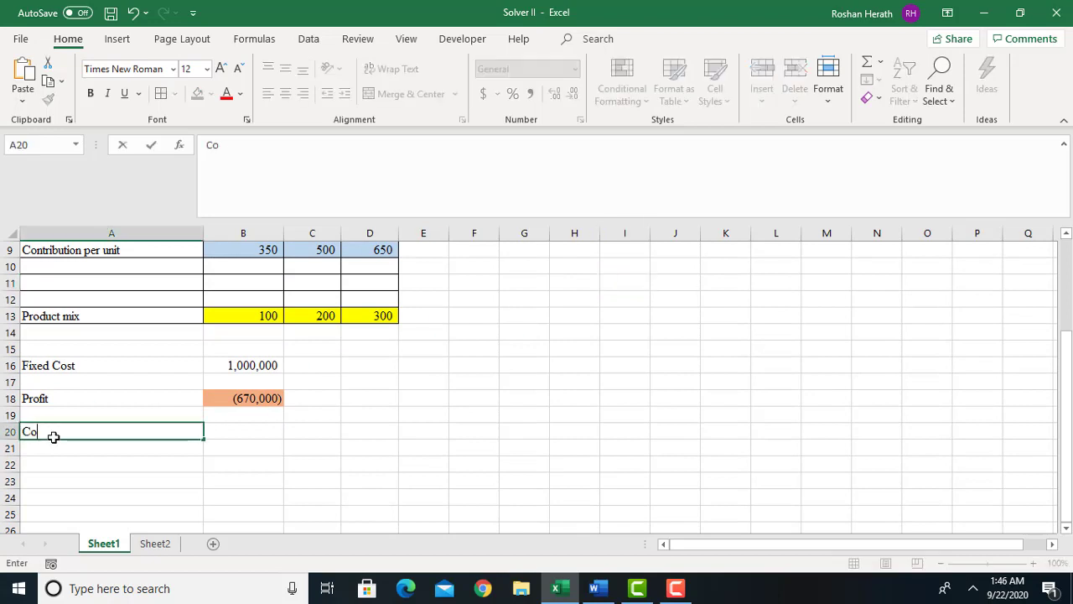
{"action": "type", "text": "nstra"}
{"action": "type", "text": "ints"}
{"action": "key", "text": "Return"}
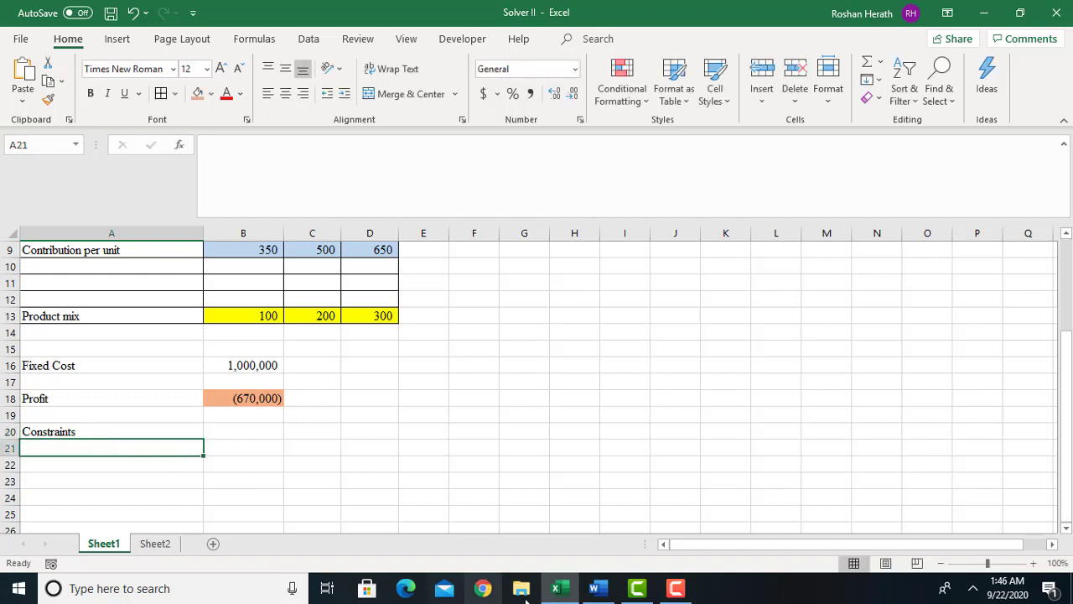
Check the problem statement in Word, and enter the label "Materails" in A21 and the column heading "Availability" in B20
{"action": "left_click", "coordinate": [593, 589]}
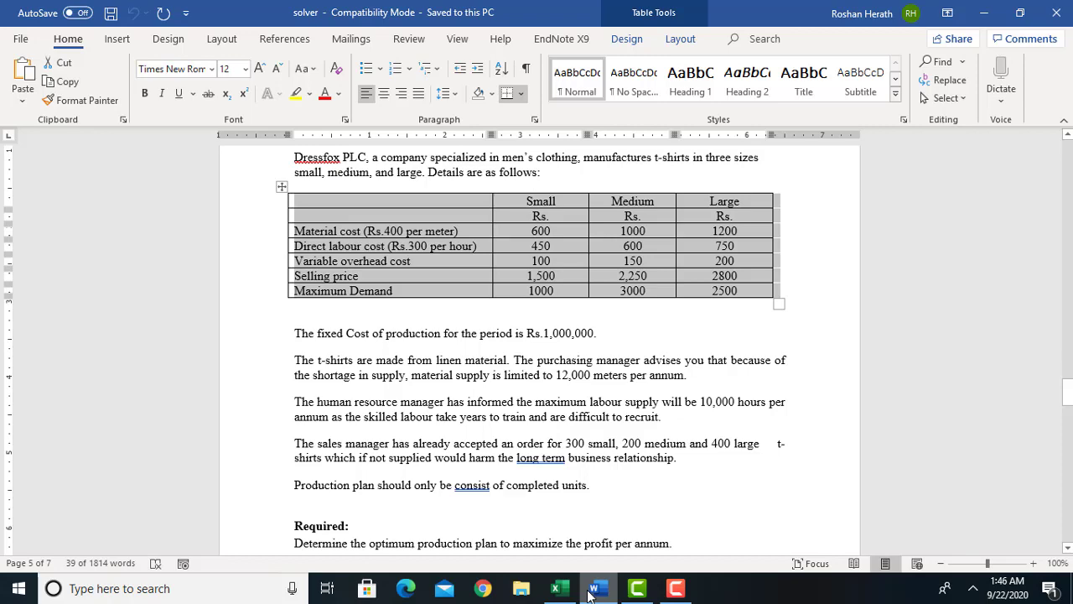
{"action": "left_click", "coordinate": [593, 589]}
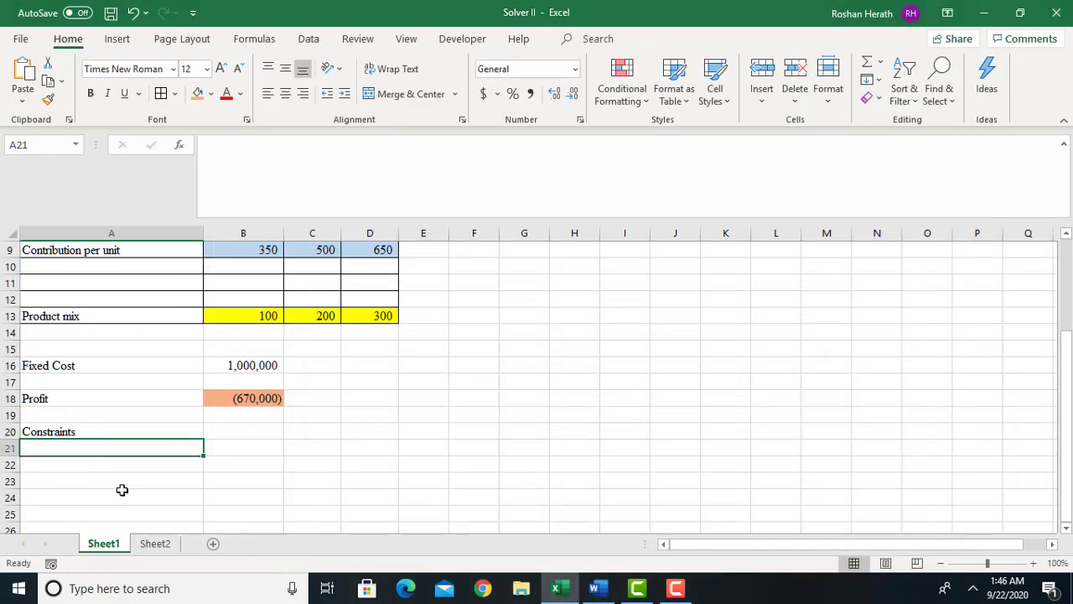
{"action": "type", "text": "Ma"}
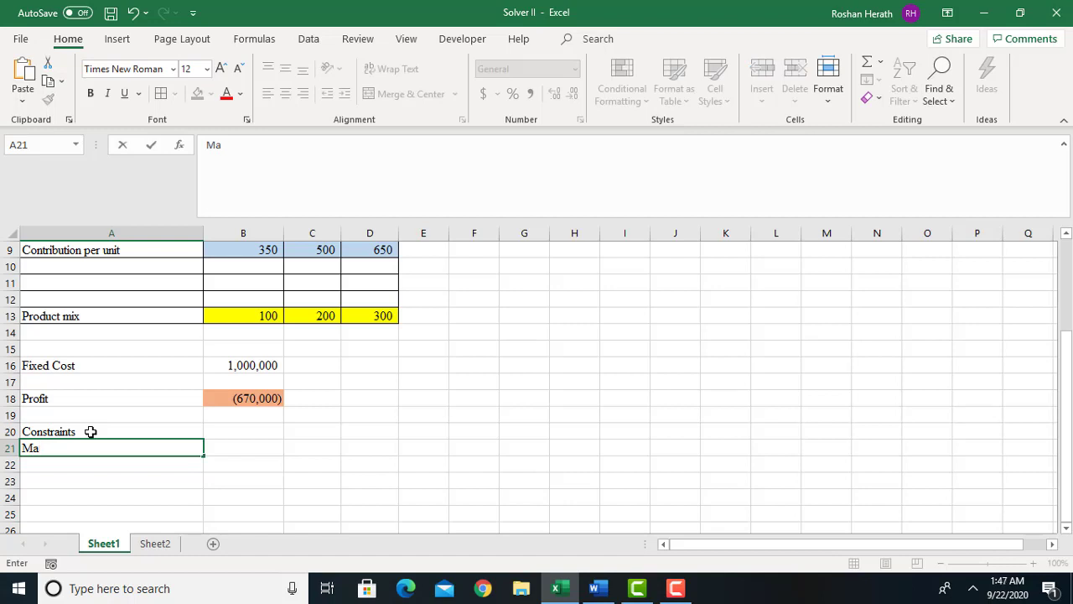
{"action": "type", "text": "terails"}
{"action": "left_click", "coordinate": [253, 432]}
{"action": "type", "text": "A"}
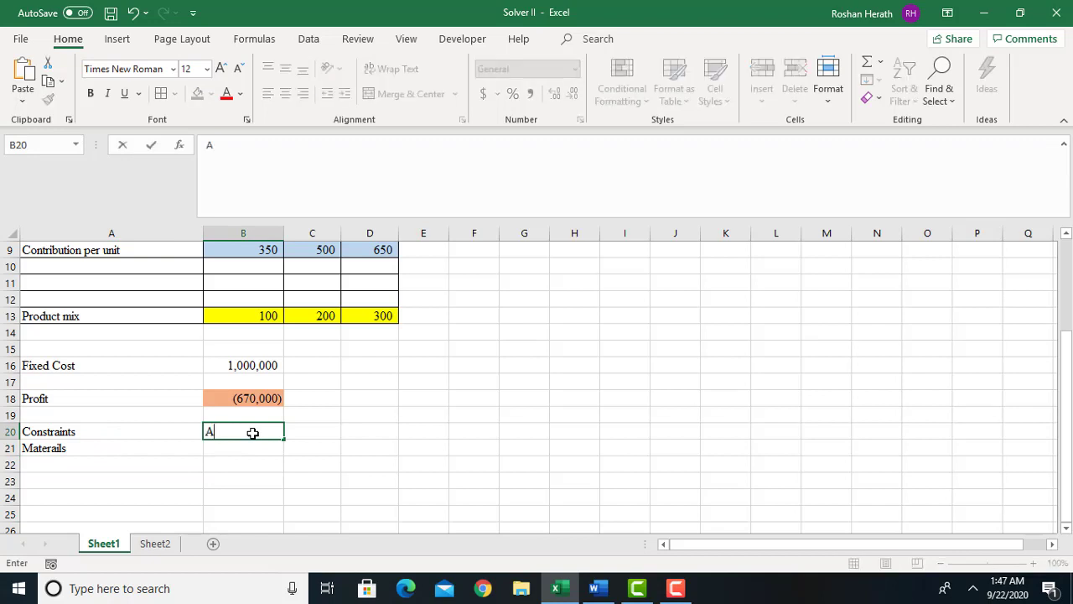
{"action": "type", "text": "vailability"}
Look up the material supply limit in the Word problem statement and enter 12000 as the materials availability in B21
{"action": "left_click", "coordinate": [239, 447]}
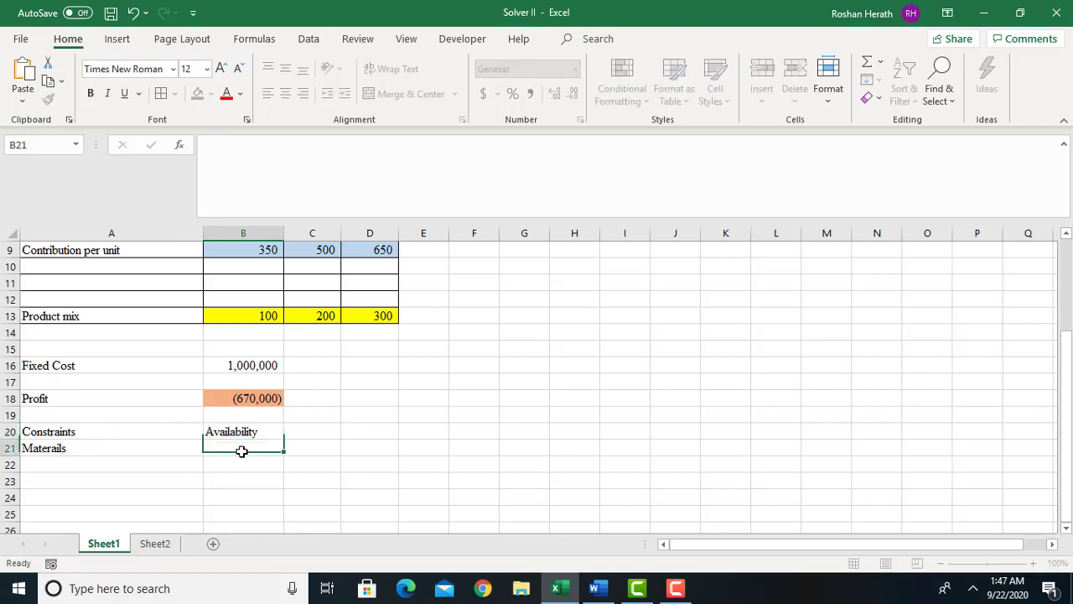
{"action": "left_click", "coordinate": [611, 595]}
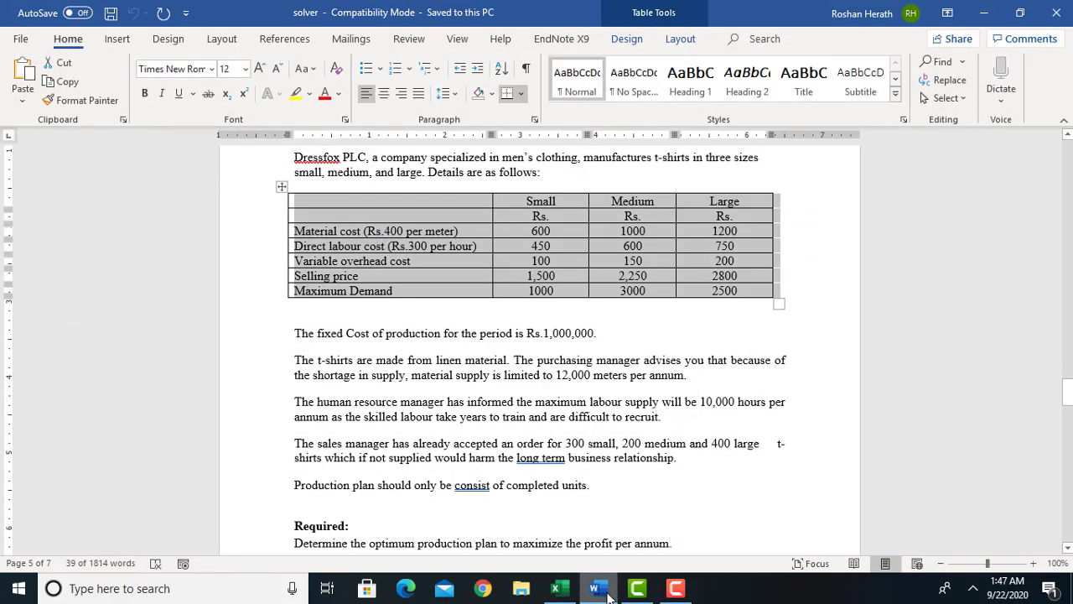
{"action": "left_click", "coordinate": [597, 590]}
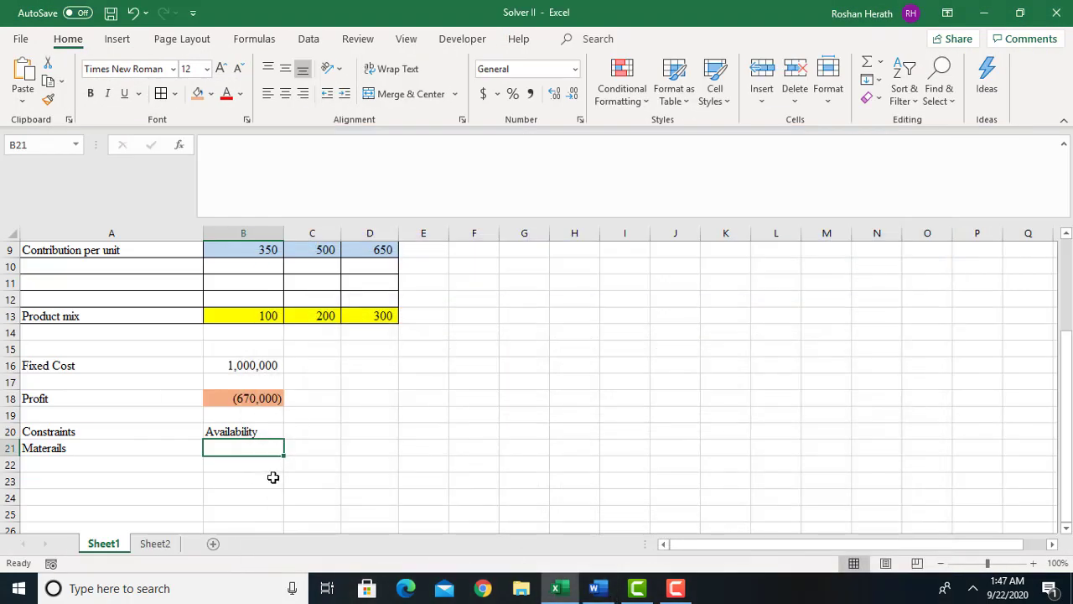
{"action": "type", "text": "12000"}
{"action": "key", "text": "Return"}
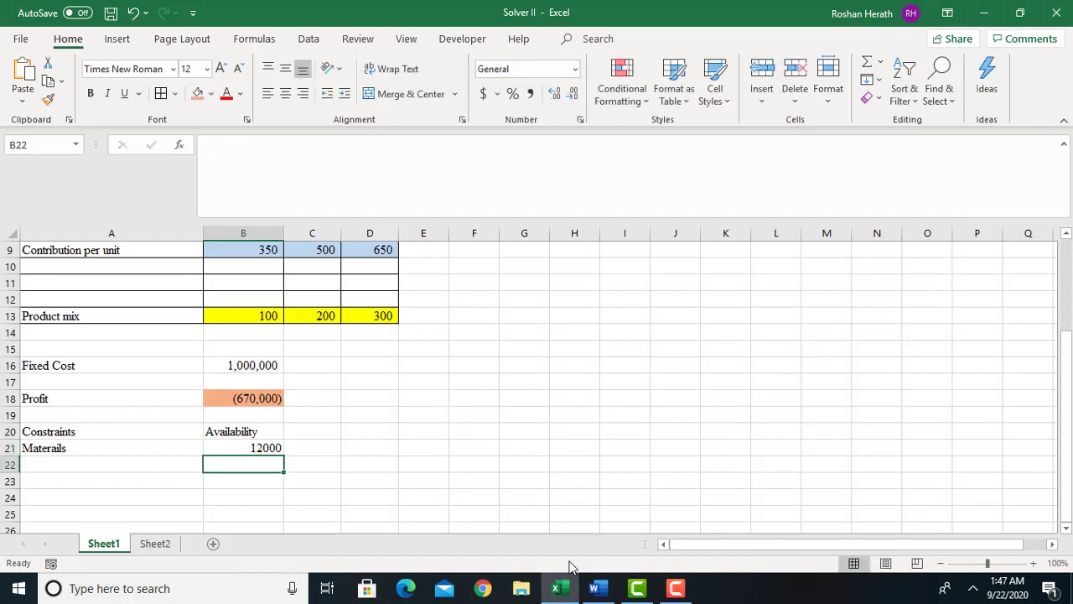
Look up the labour limit in the Word document, and add a "Labour" constraint in A22 with 10000 in B22
{"action": "left_click", "coordinate": [605, 595]}
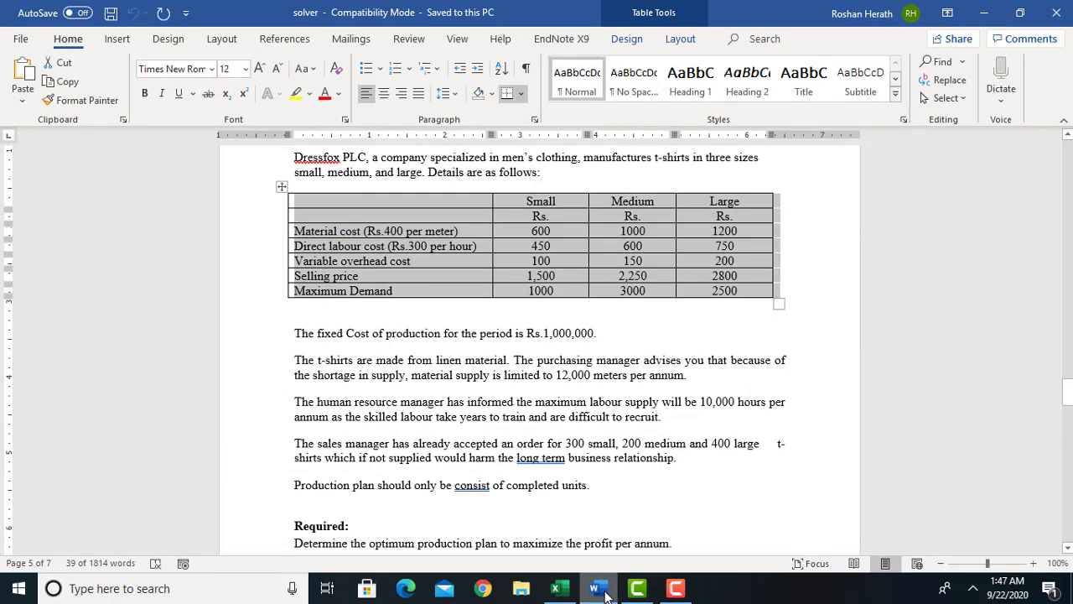
{"action": "left_click", "coordinate": [606, 595]}
{"action": "left_click", "coordinate": [138, 461]}
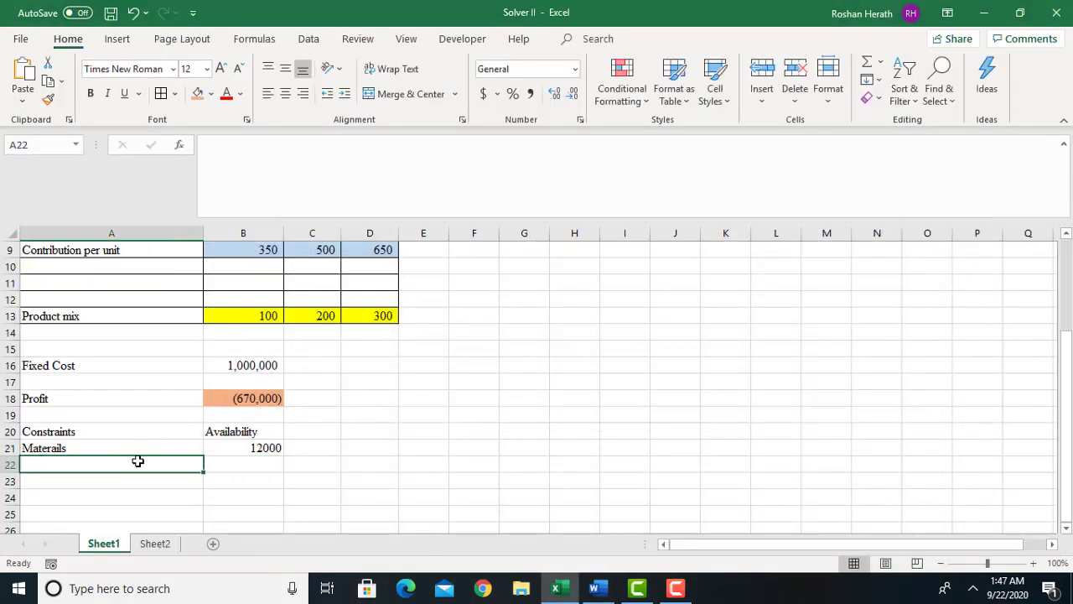
{"action": "type", "text": "Lab"}
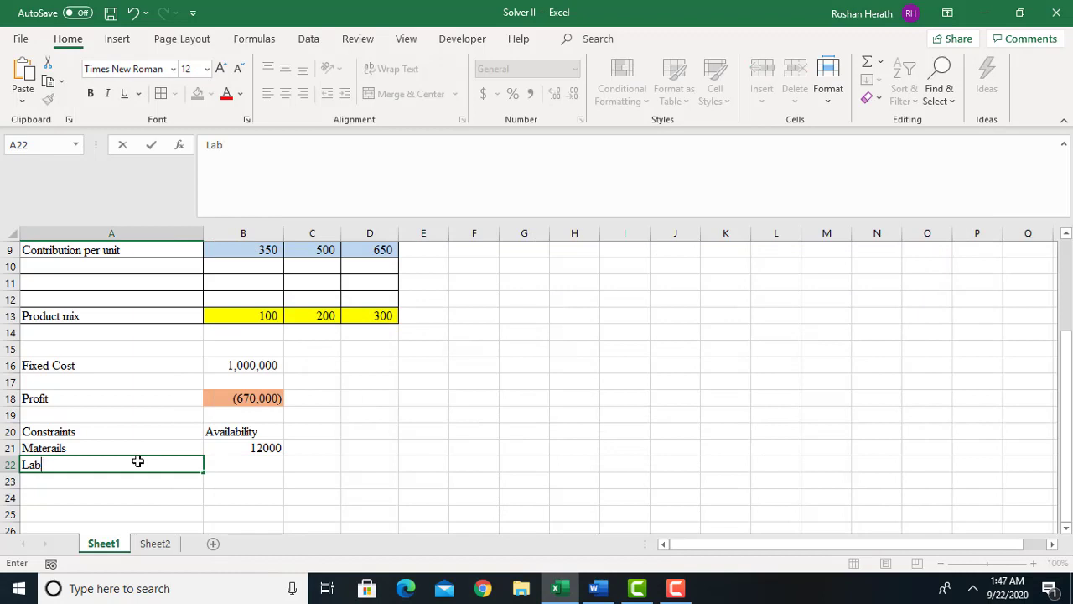
{"action": "type", "text": "our"}
{"action": "left_click", "coordinate": [265, 463]}
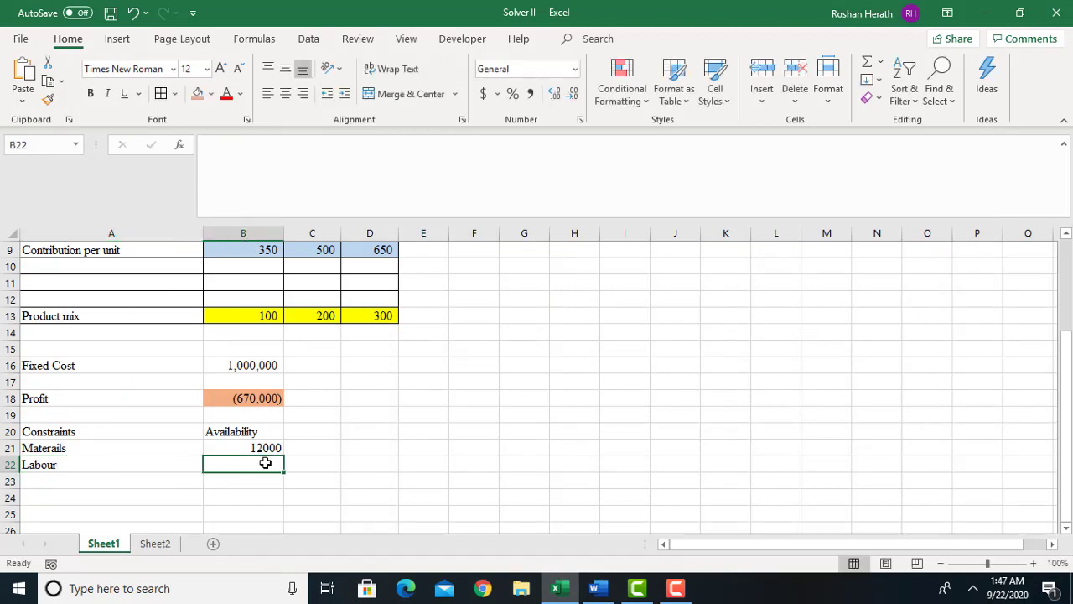
{"action": "type", "text": "10000"}
{"action": "key", "text": "Return"}
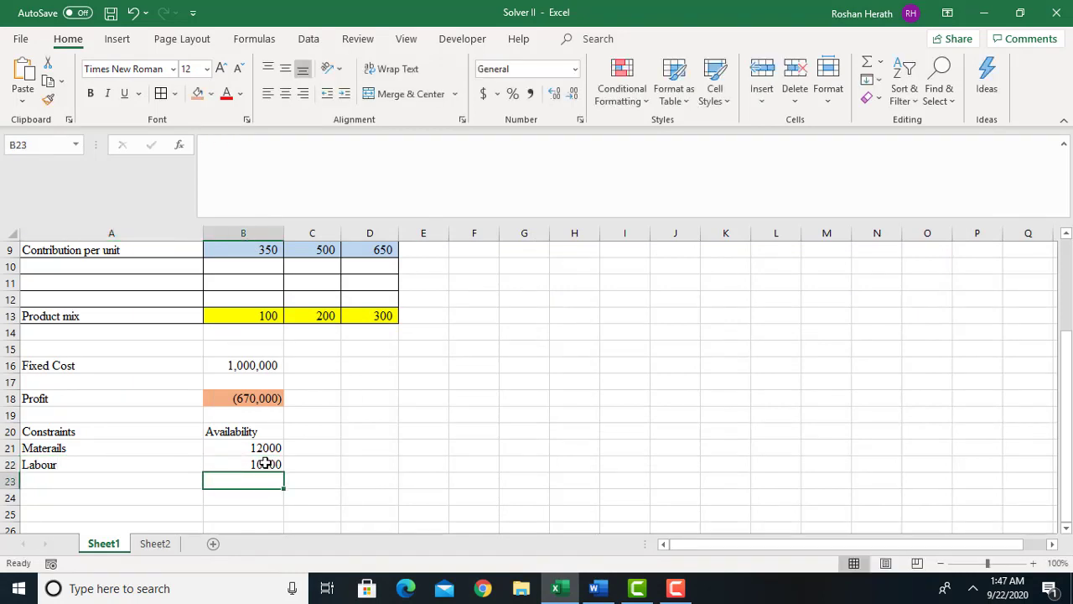
Check the accepted order in the Word document and enter the label "Minimum Production" in A24
{"action": "left_click", "coordinate": [599, 597]}
{"action": "left_click", "coordinate": [600, 600]}
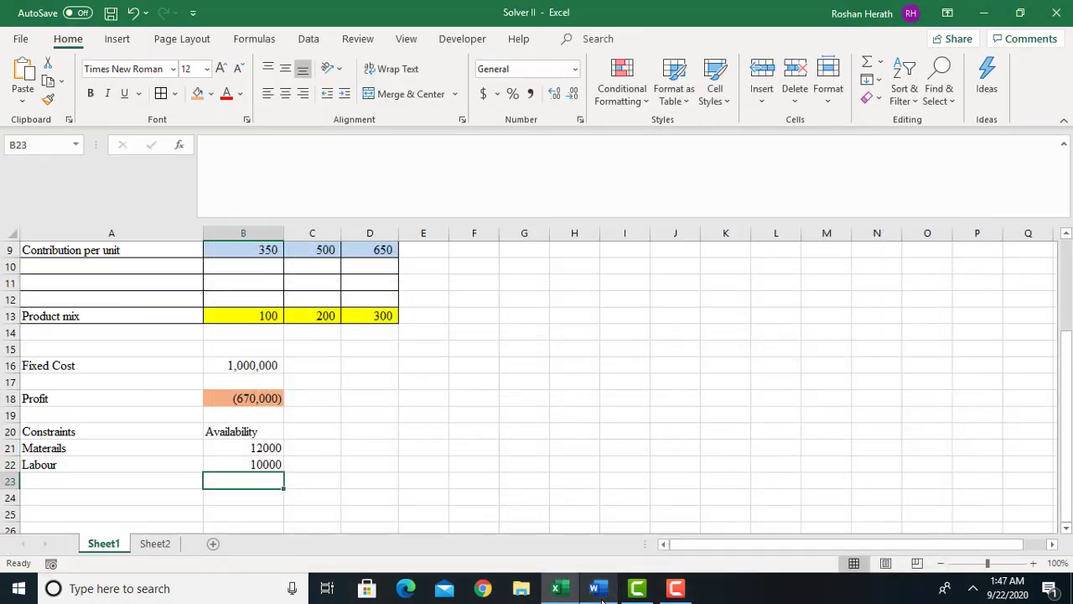
{"action": "left_click", "coordinate": [61, 500]}
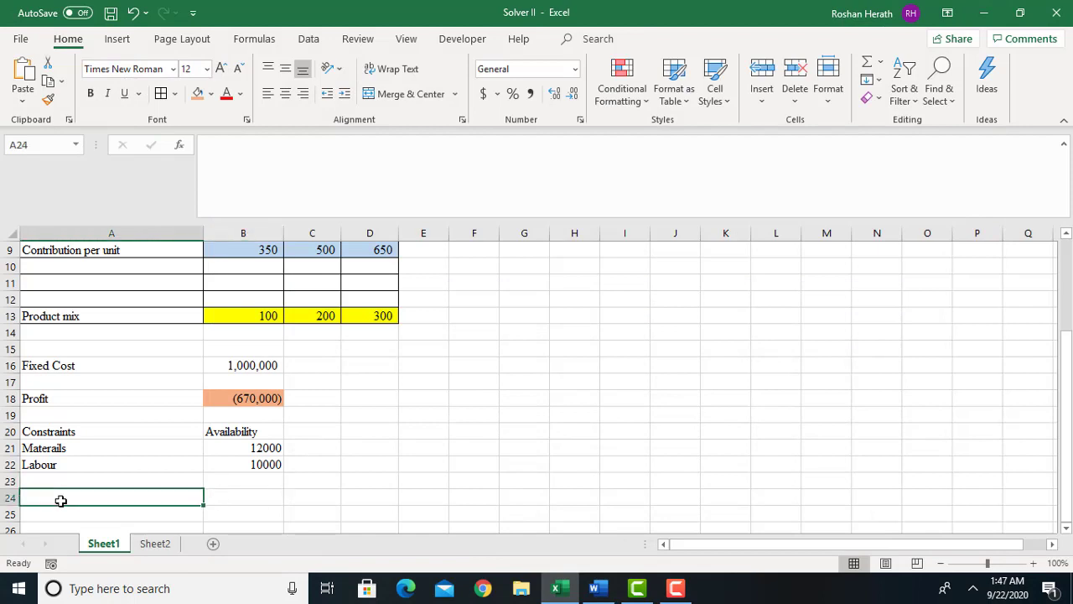
{"action": "type", "text": "Mi"}
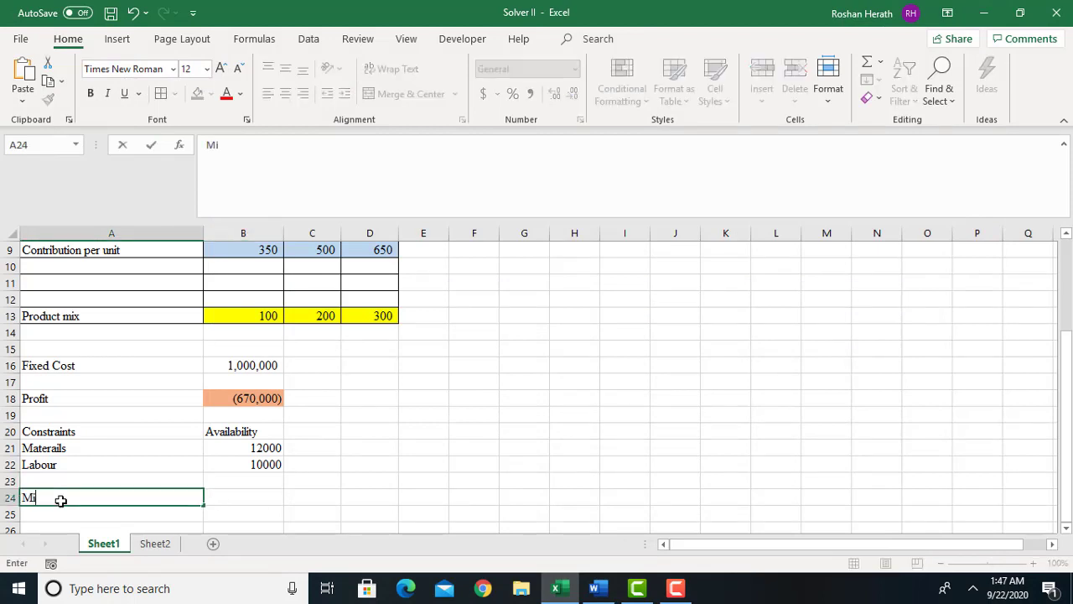
{"action": "type", "text": "nimum Produ"}
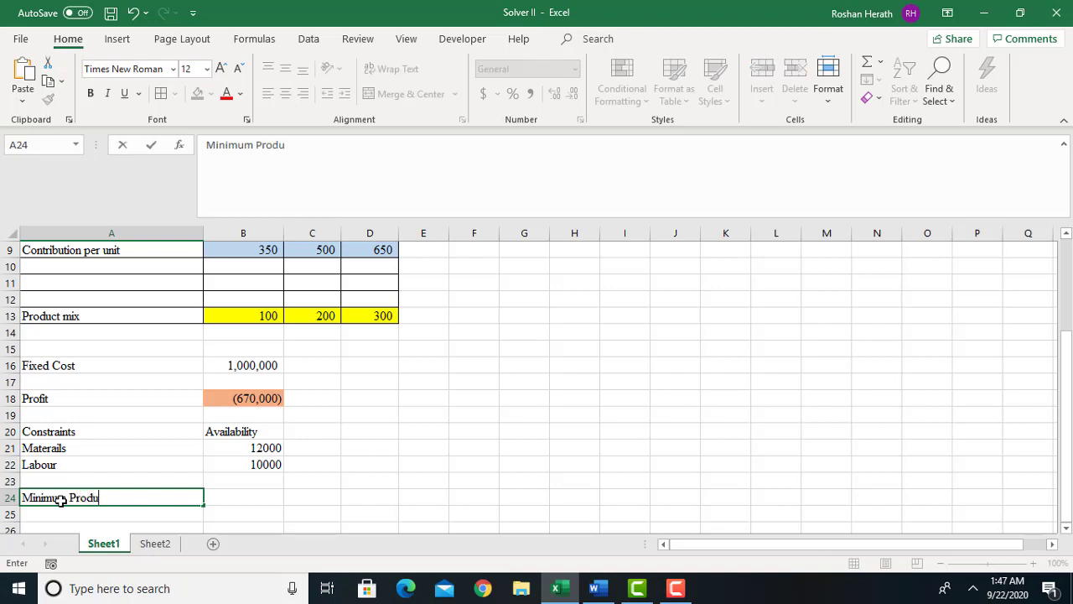
{"action": "type", "text": "ction"}
{"action": "left_click", "coordinate": [431, 466]}
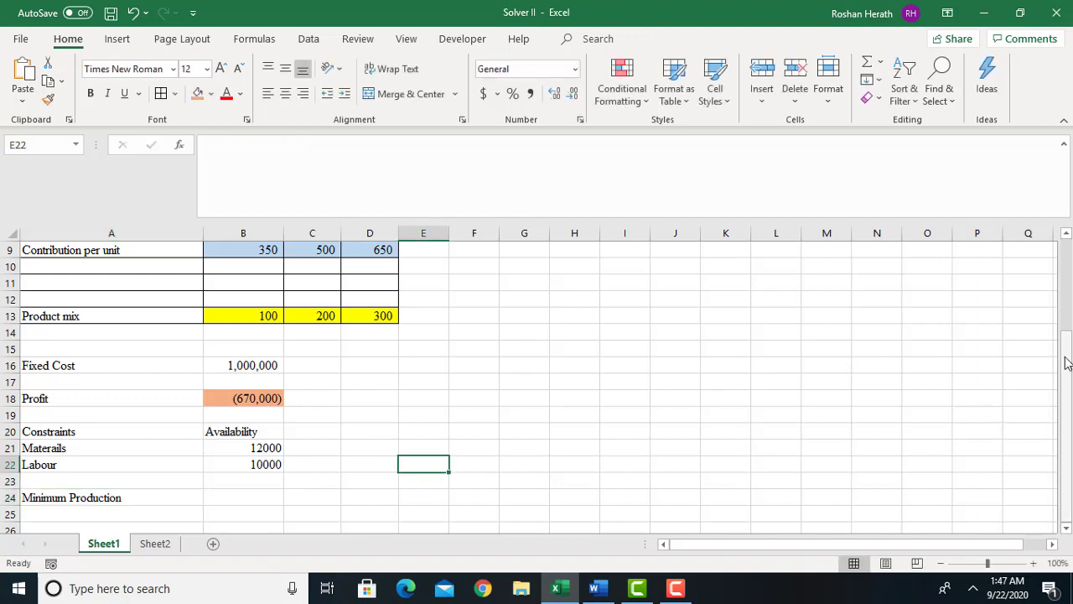
Copy the Small, Medium and Large headings from B2:D2 to B23:D23 above the minimum production row
{"action": "left_click_drag", "start_coordinate": [1066, 361], "coordinate": [1056, 267]}
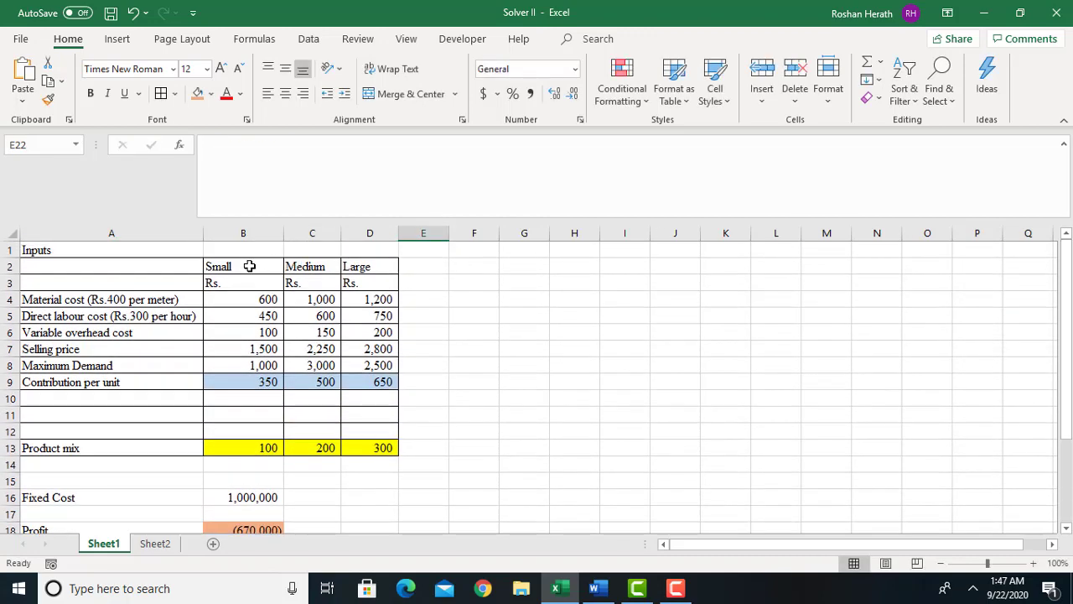
{"action": "left_click_drag", "start_coordinate": [249, 266], "coordinate": [351, 266]}
{"action": "key", "text": "ctrl+c"}
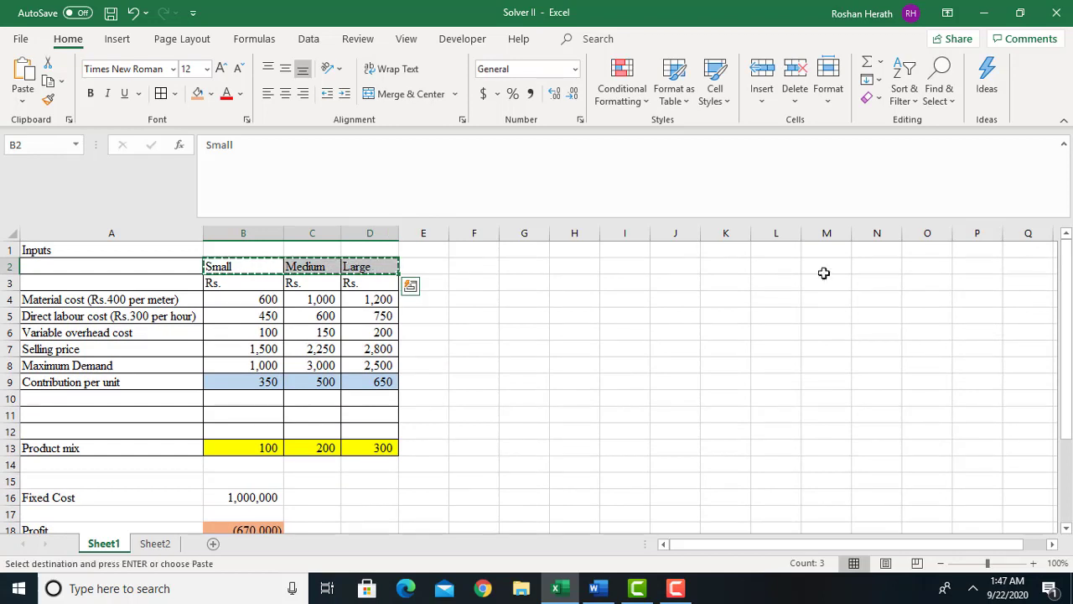
{"action": "left_click_drag", "start_coordinate": [1067, 372], "coordinate": [1067, 507]}
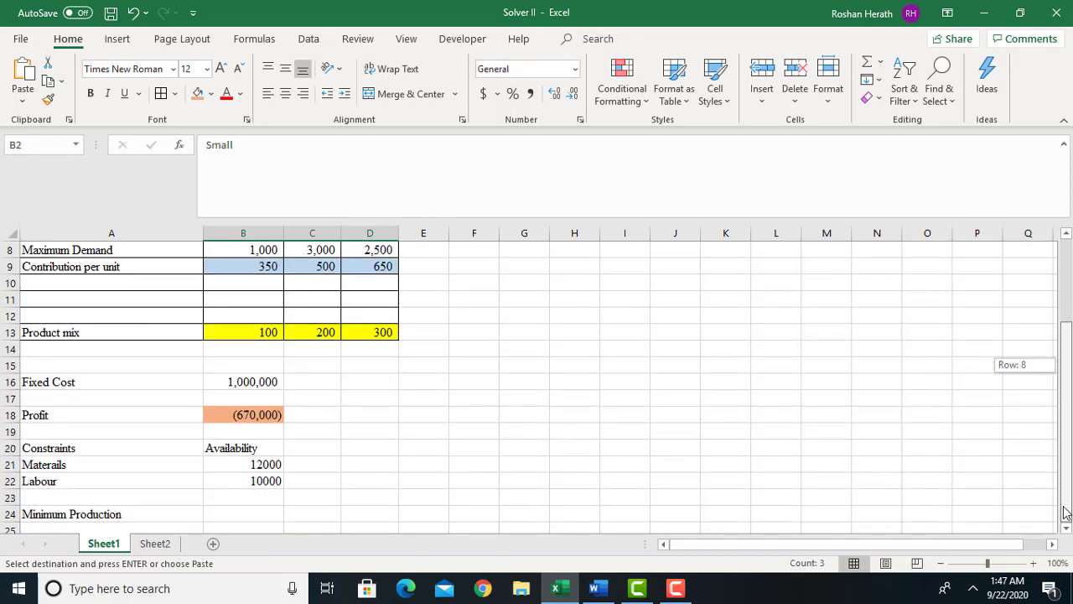
{"action": "left_click", "coordinate": [221, 498]}
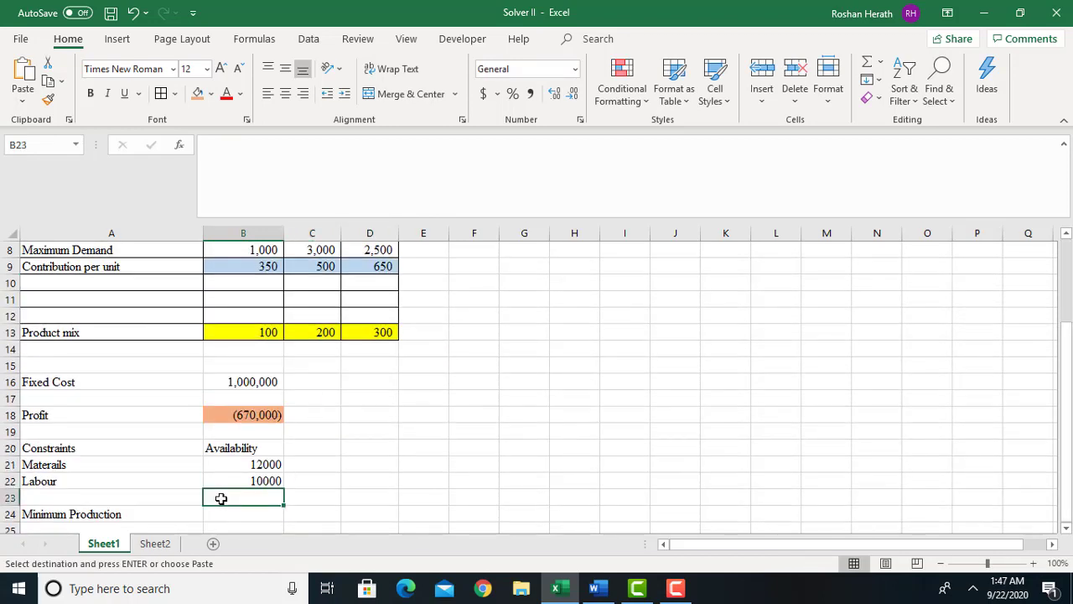
{"action": "key", "text": "ctrl+v"}
Enter the accepted order quantities from the Word document as minimum production: 300 in B24, 200 in C24 and 400 in D24
{"action": "left_click", "coordinate": [242, 511]}
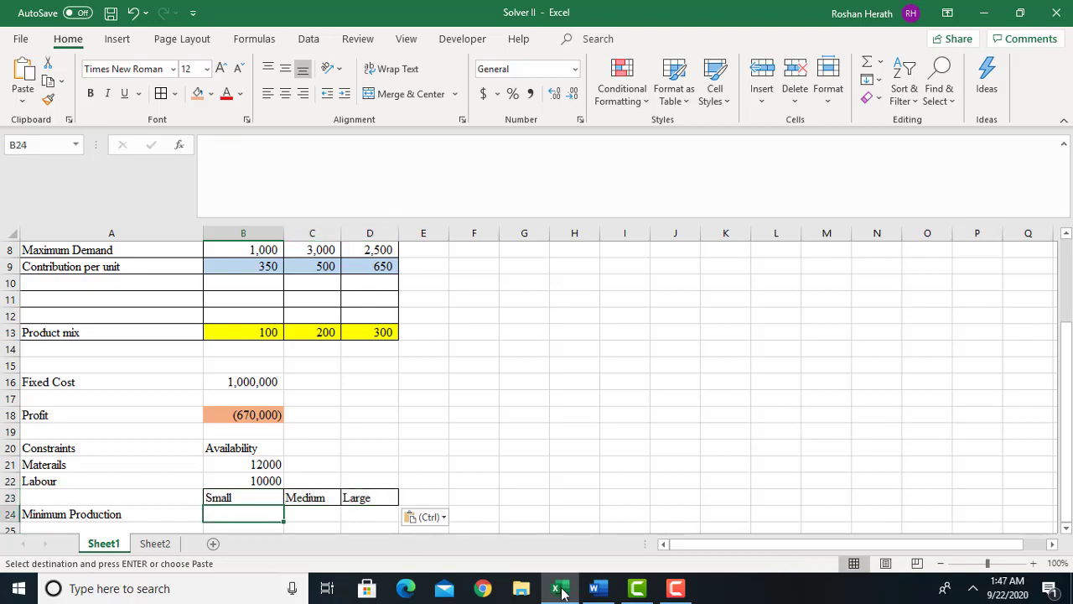
{"action": "left_click", "coordinate": [595, 589]}
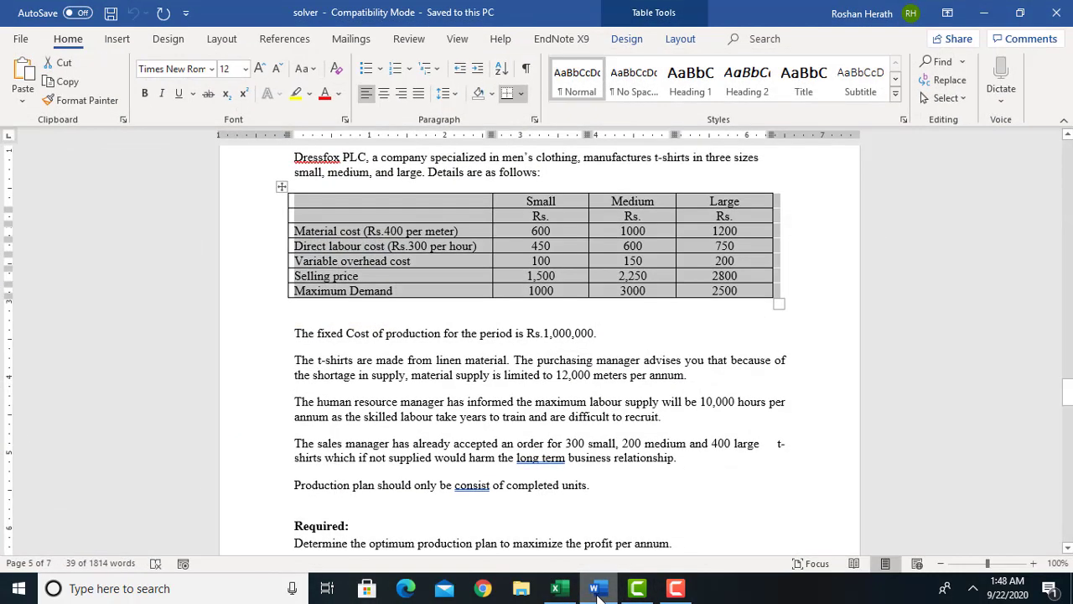
{"action": "left_click", "coordinate": [598, 590]}
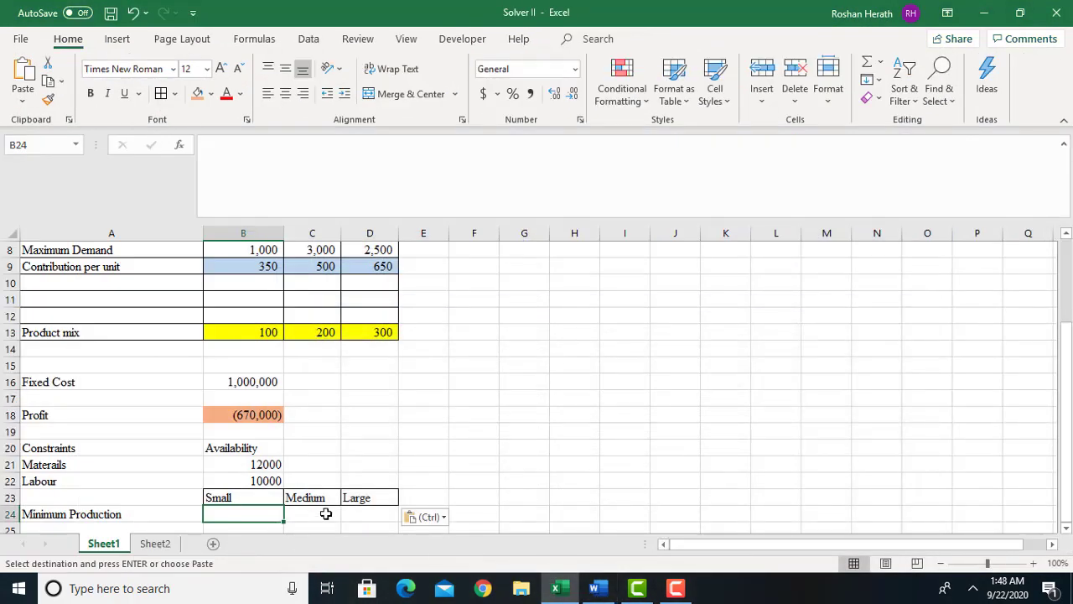
{"action": "type", "text": "300"}
{"action": "key", "text": "Tab"}
{"action": "type", "text": "200"}
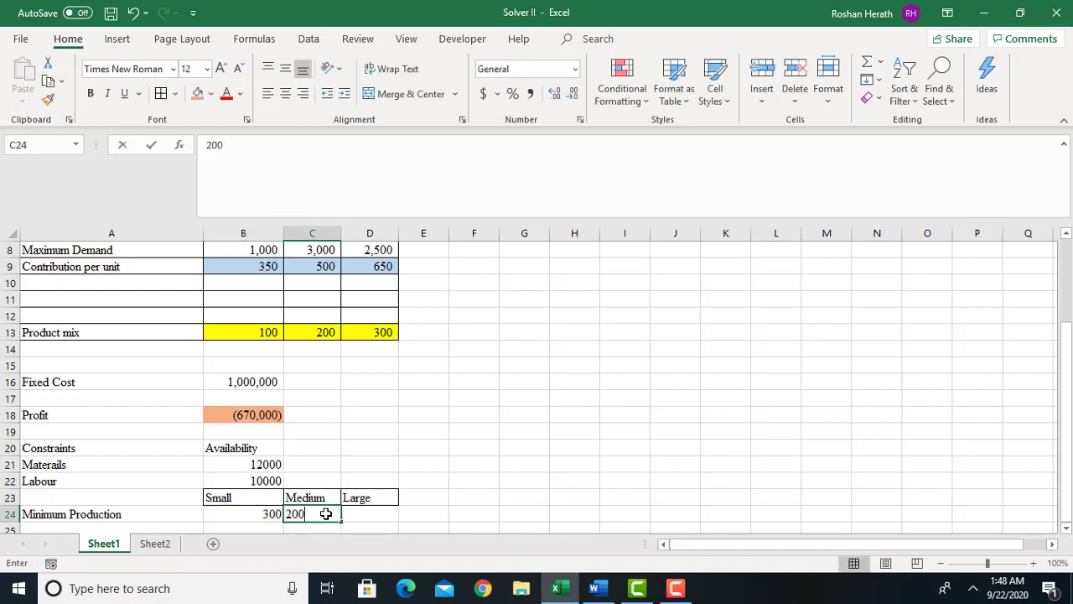
{"action": "key", "text": "Tab"}
{"action": "type", "text": "400"}
{"action": "key", "text": "Return"}
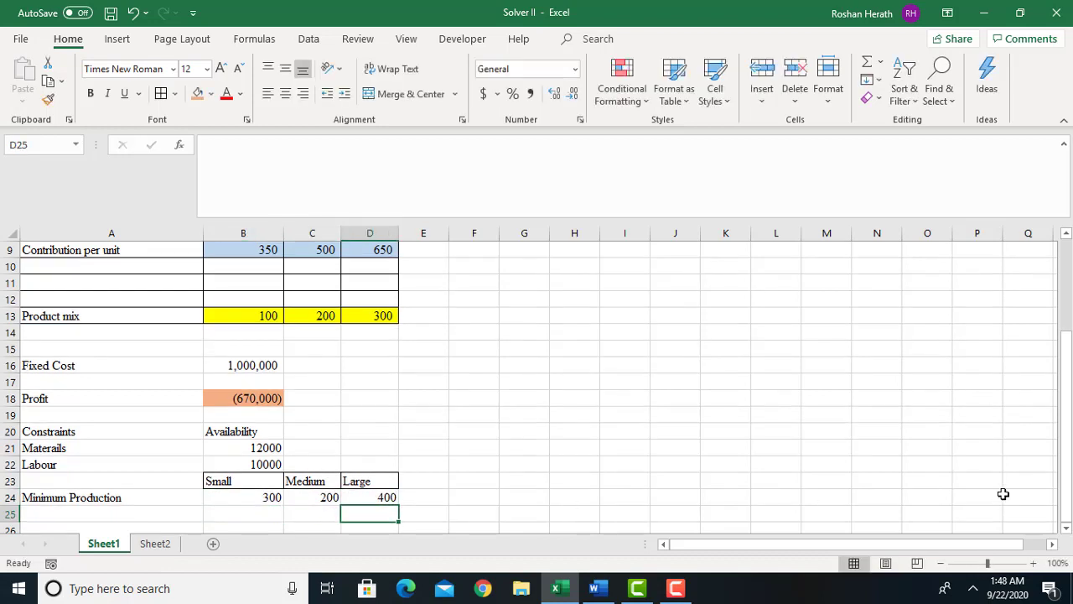
Check the completed-units requirement in the Word document, and record it as "Product Mix" in A26 with "Integer" in B26
{"action": "left_click", "coordinate": [1067, 529]}
{"action": "left_click", "coordinate": [1067, 528]}
{"action": "left_click", "coordinate": [1067, 529]}
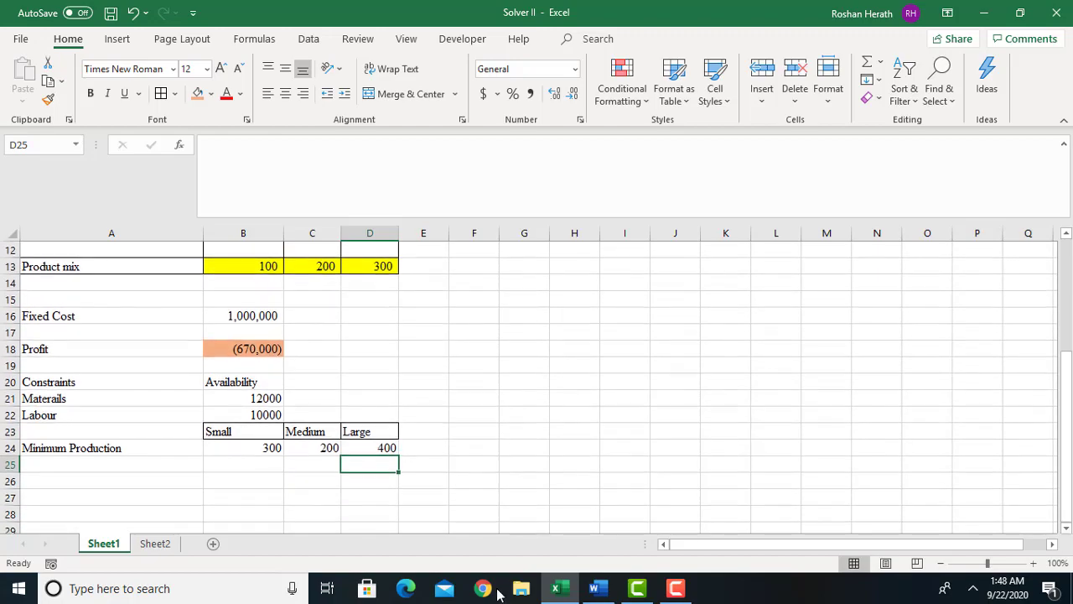
{"action": "left_click", "coordinate": [600, 594]}
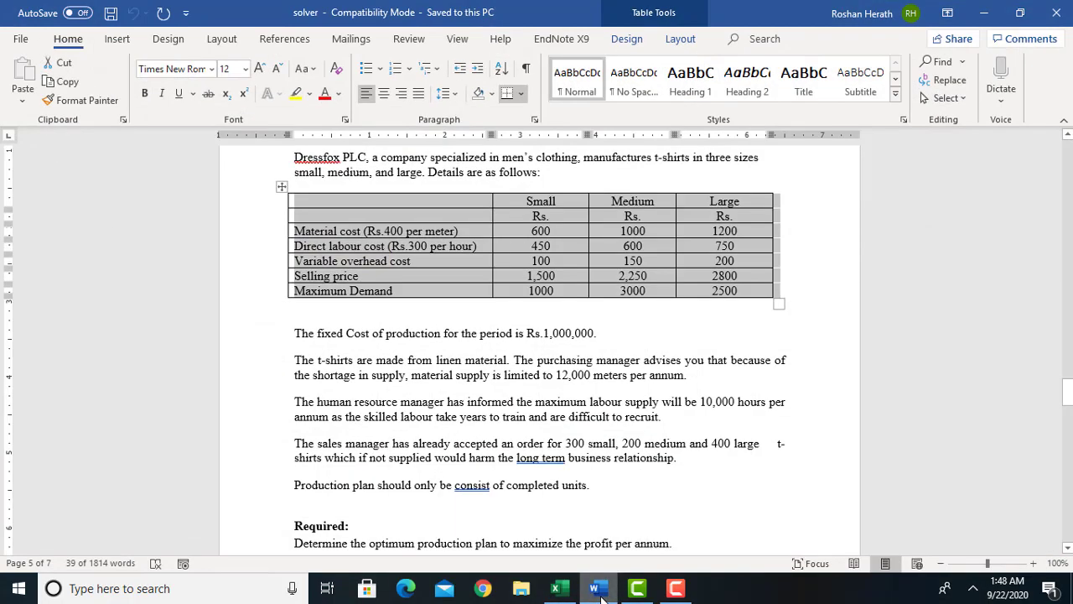
{"action": "left_click", "coordinate": [601, 594]}
{"action": "left_click", "coordinate": [110, 486]}
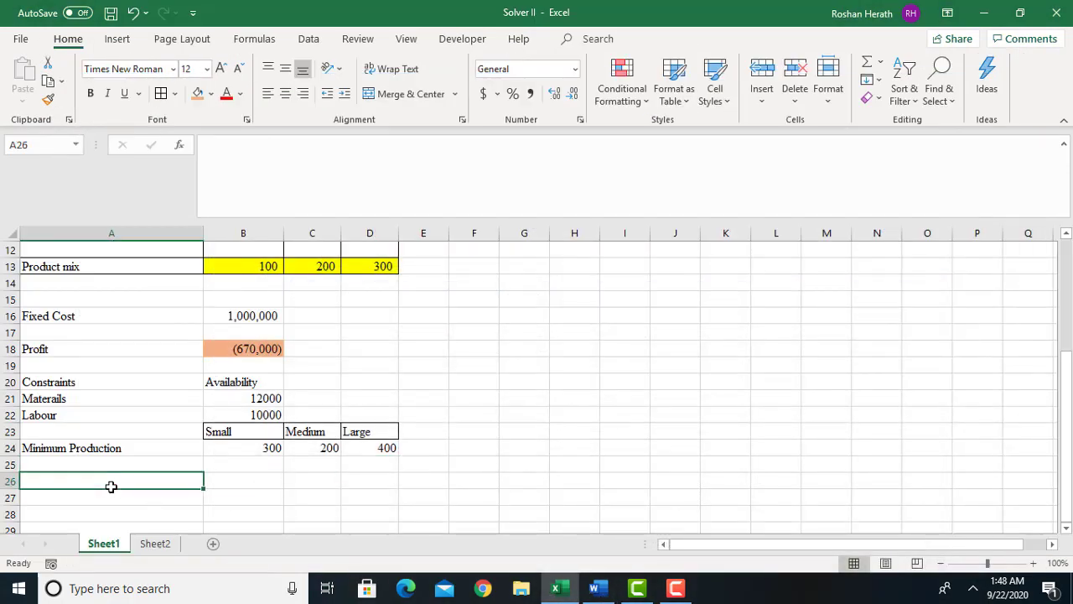
{"action": "type", "text": "Pr"}
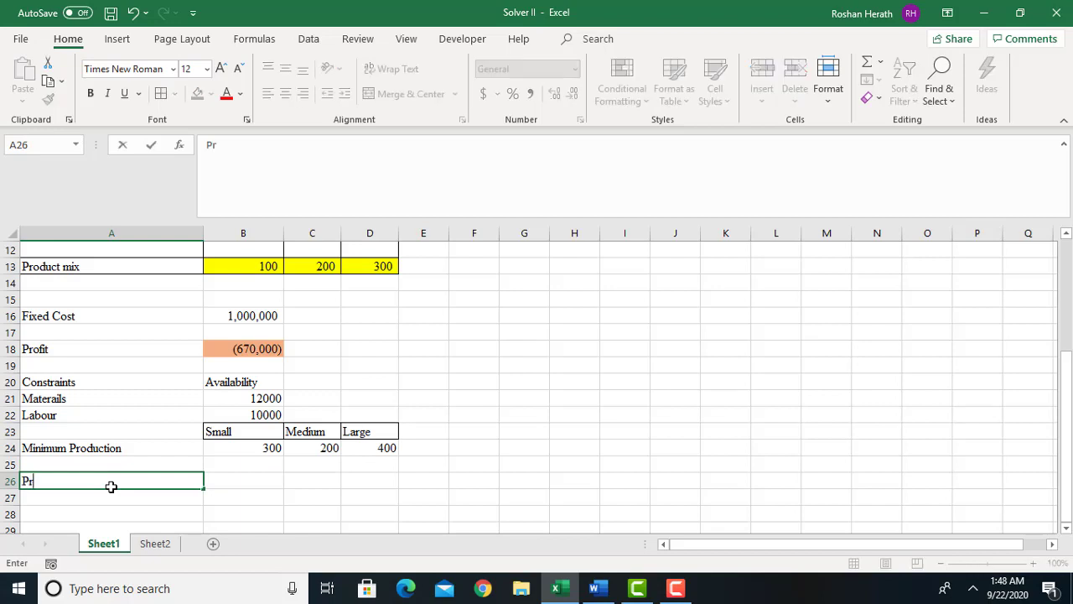
{"action": "type", "text": "oduct Mix"}
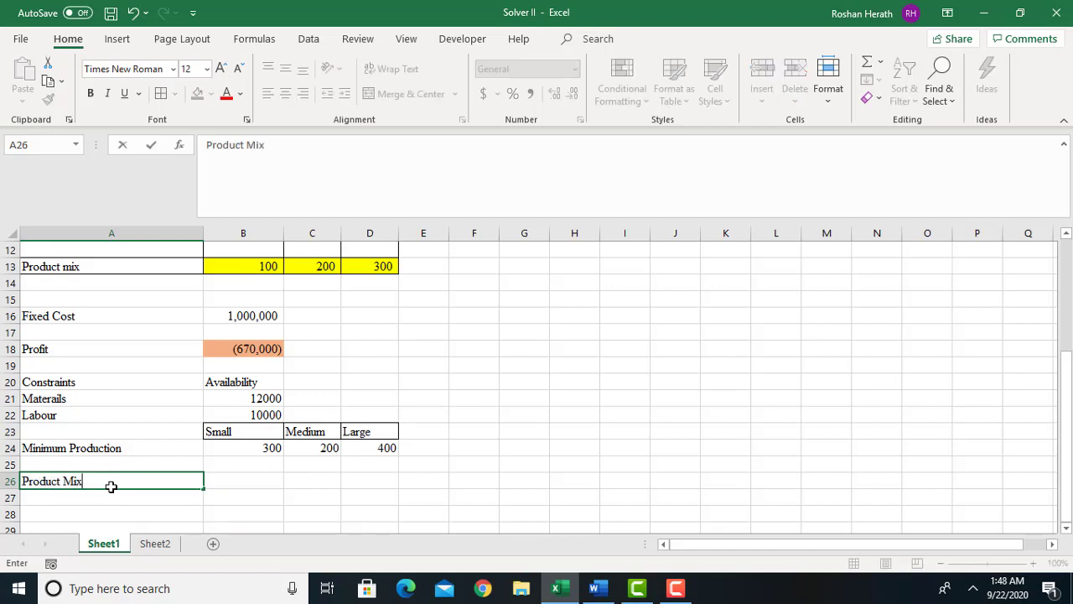
{"action": "left_click", "coordinate": [250, 478]}
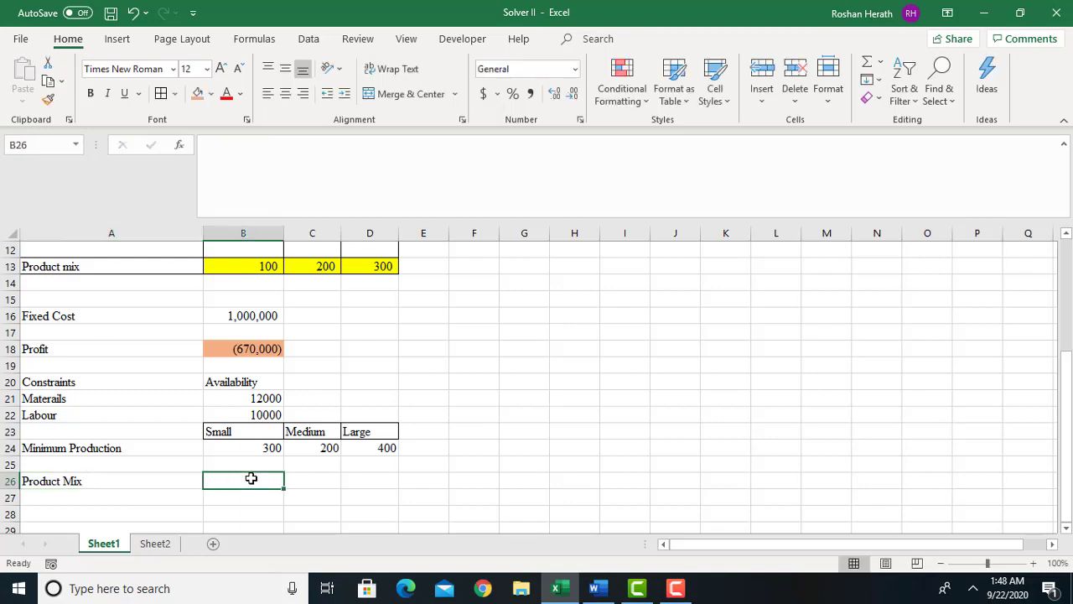
{"action": "type", "text": "Inte"}
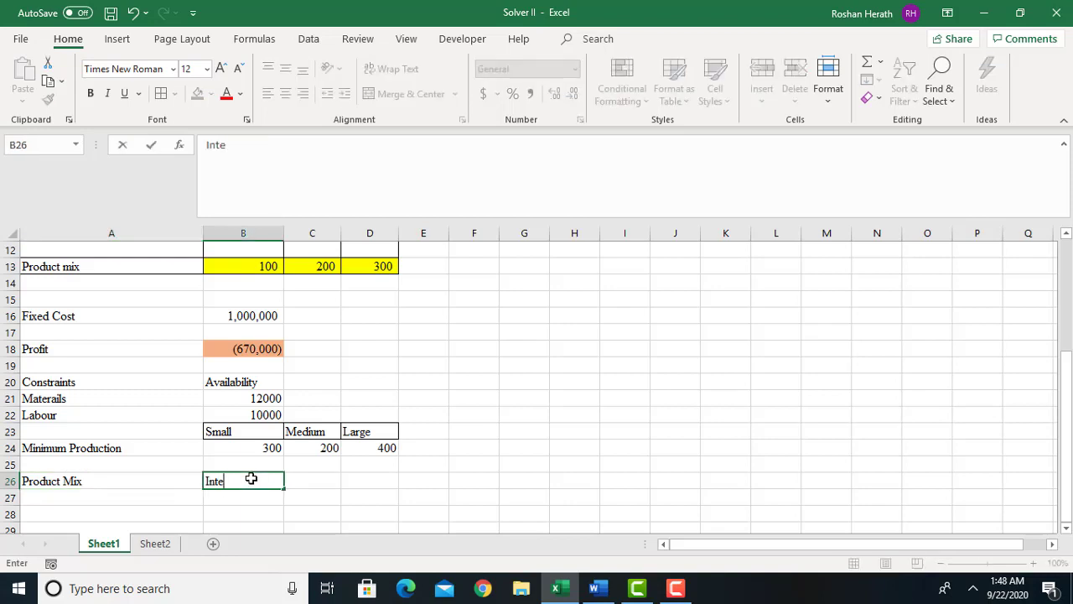
{"action": "type", "text": "ger"}
{"action": "left_click", "coordinate": [353, 478]}
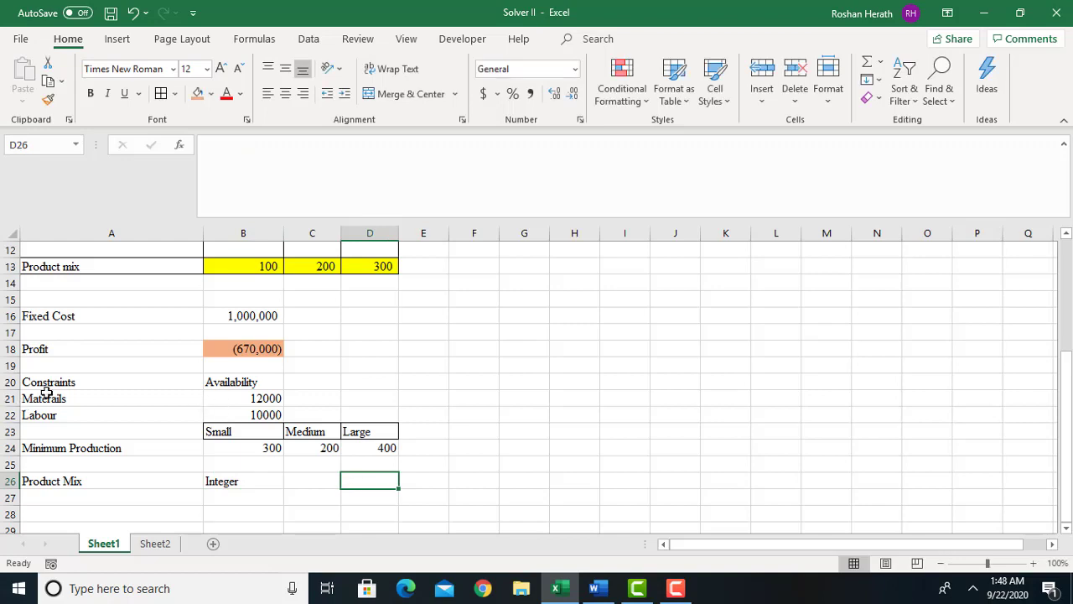
Enter the heading "Usage" in D20, on the same row as the Availability heading of the constraints
{"action": "left_click", "coordinate": [230, 383]}
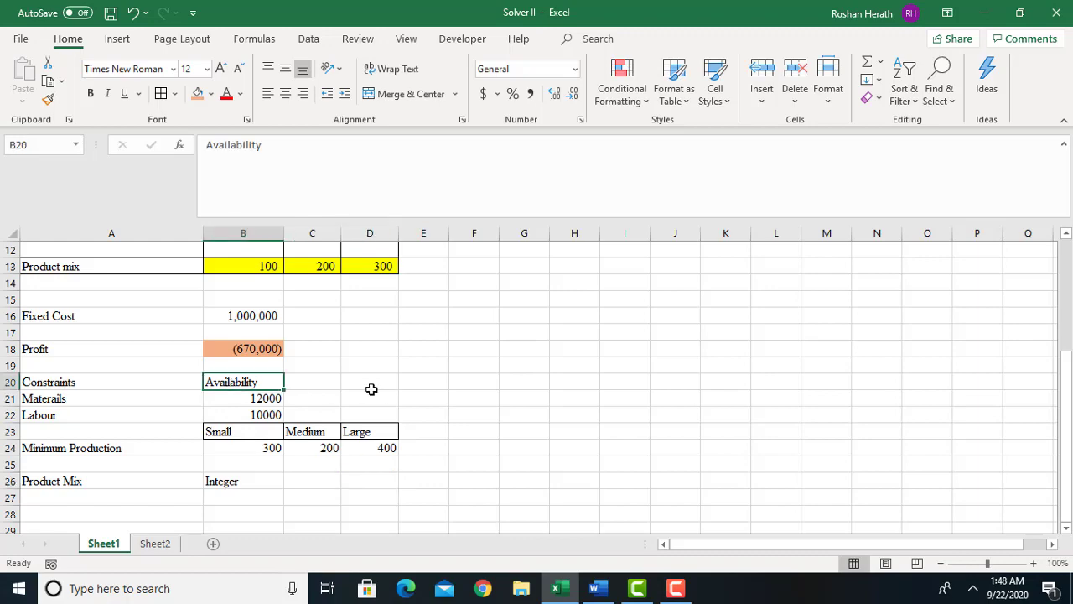
{"action": "left_click", "coordinate": [371, 389]}
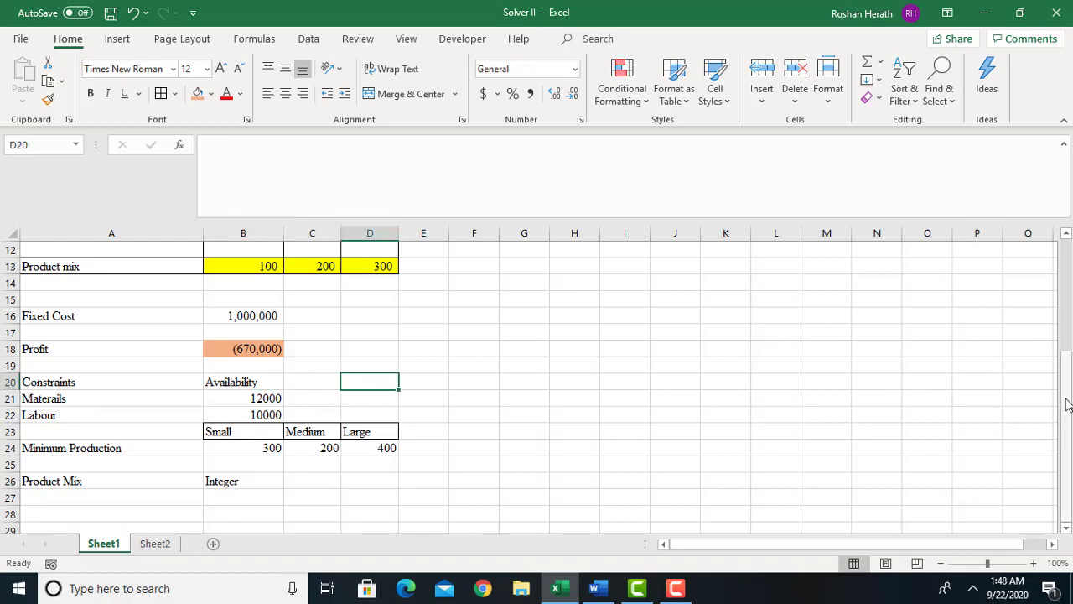
{"action": "left_click_drag", "start_coordinate": [1066, 404], "coordinate": [1060, 358]}
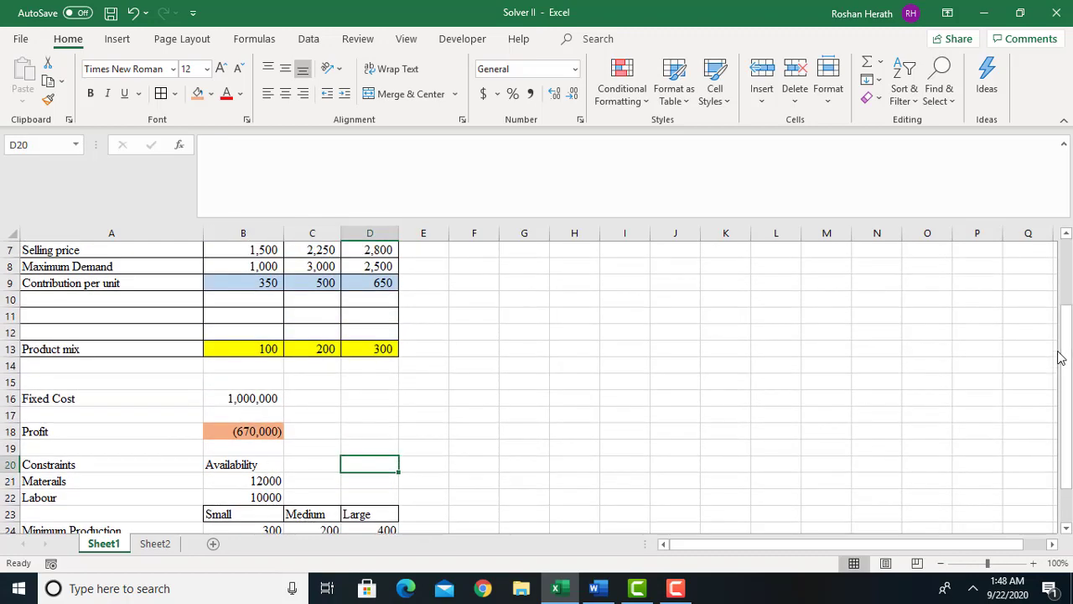
{"action": "type", "text": "Con"}
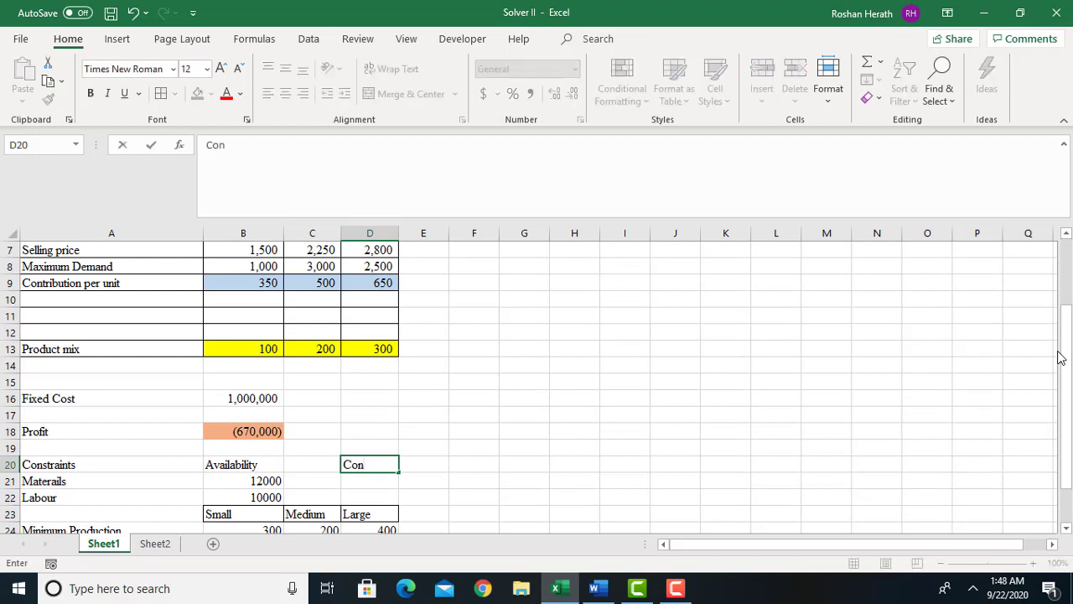
{"action": "key", "text": "BackSpace"}
{"action": "key", "text": "BackSpace"}
{"action": "key", "text": "BackSpace"}
{"action": "type", "text": "u"}
{"action": "type", "text": "Usage"}
{"action": "left_click", "coordinate": [371, 479]}
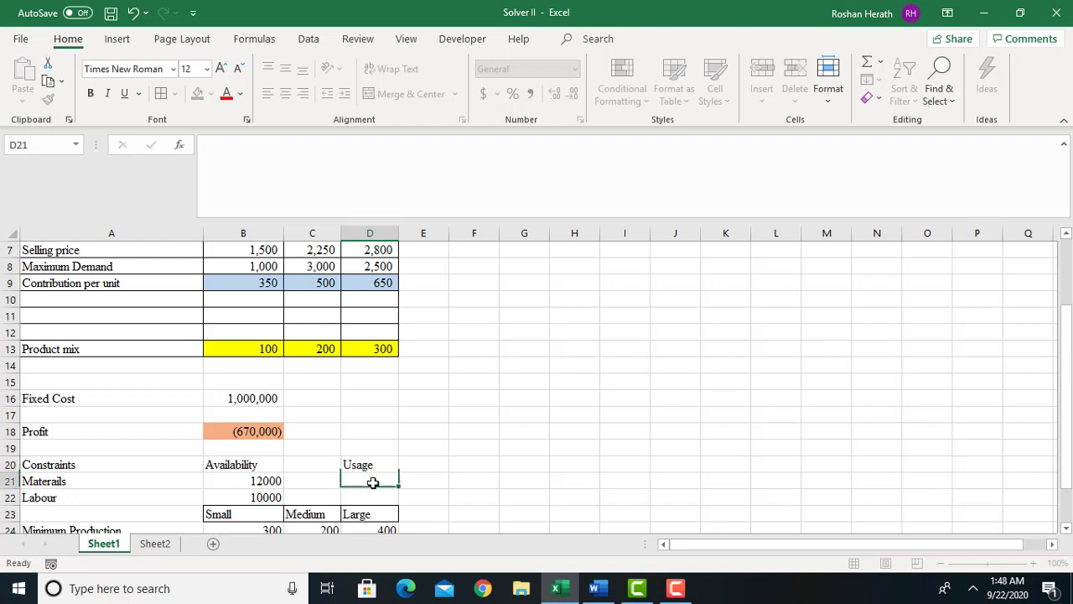
Enter the constraint sign ">=" in C21 for materials and in C22 for labour
{"action": "left_click", "coordinate": [306, 484]}
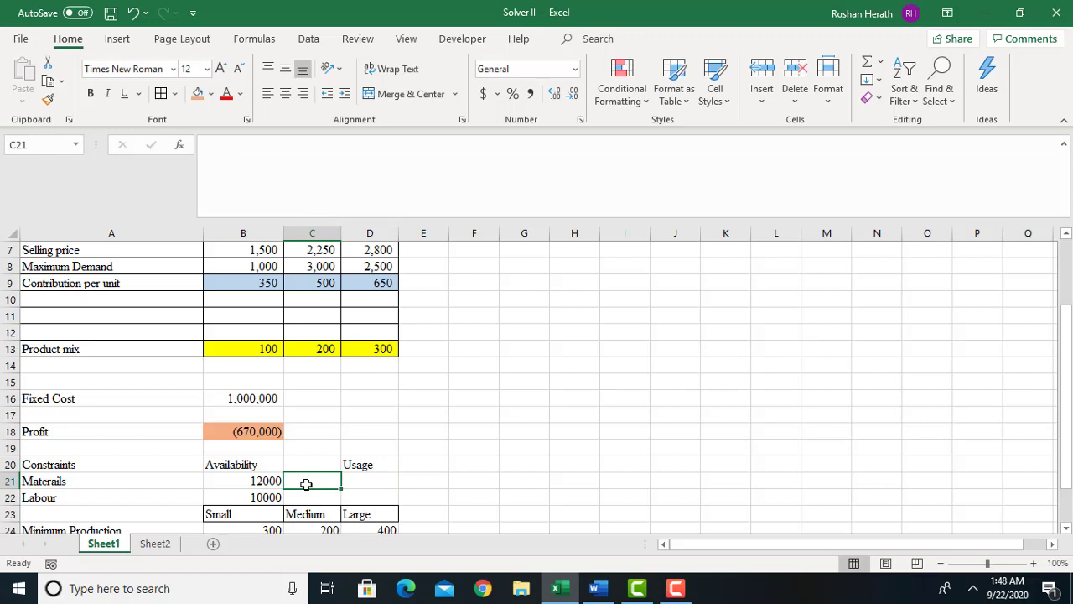
{"action": "type", "text": ">="}
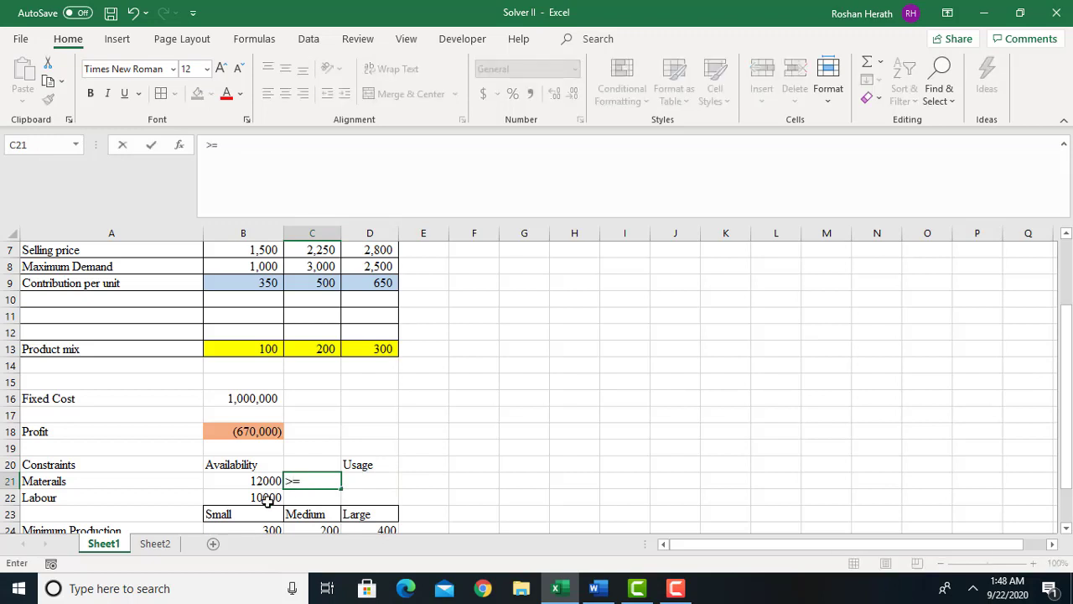
{"action": "left_click", "coordinate": [292, 497]}
{"action": "type", "text": ">="}
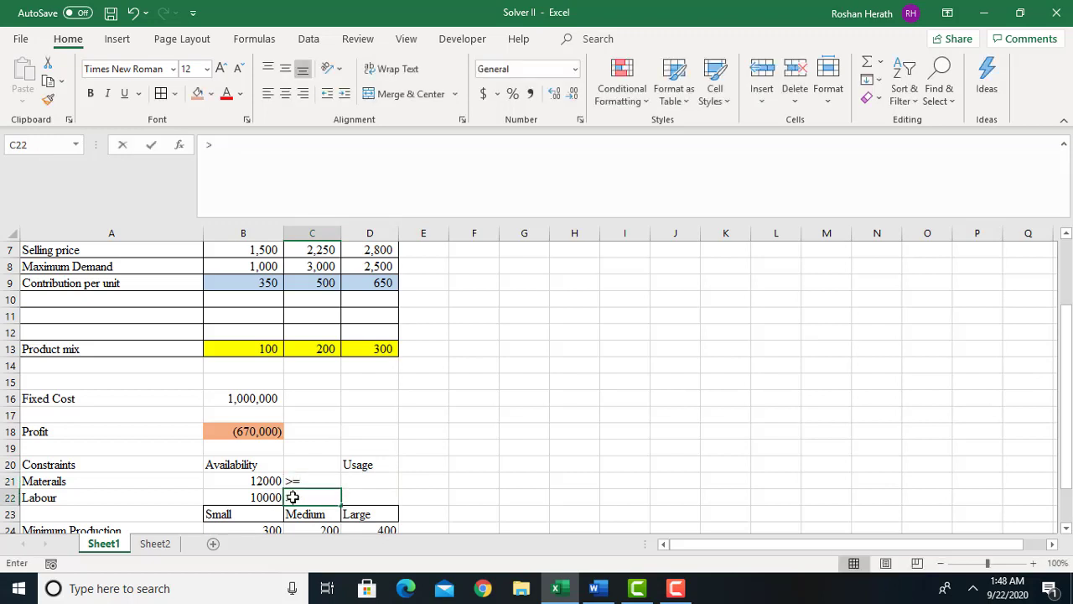
{"action": "left_click", "coordinate": [370, 482]}
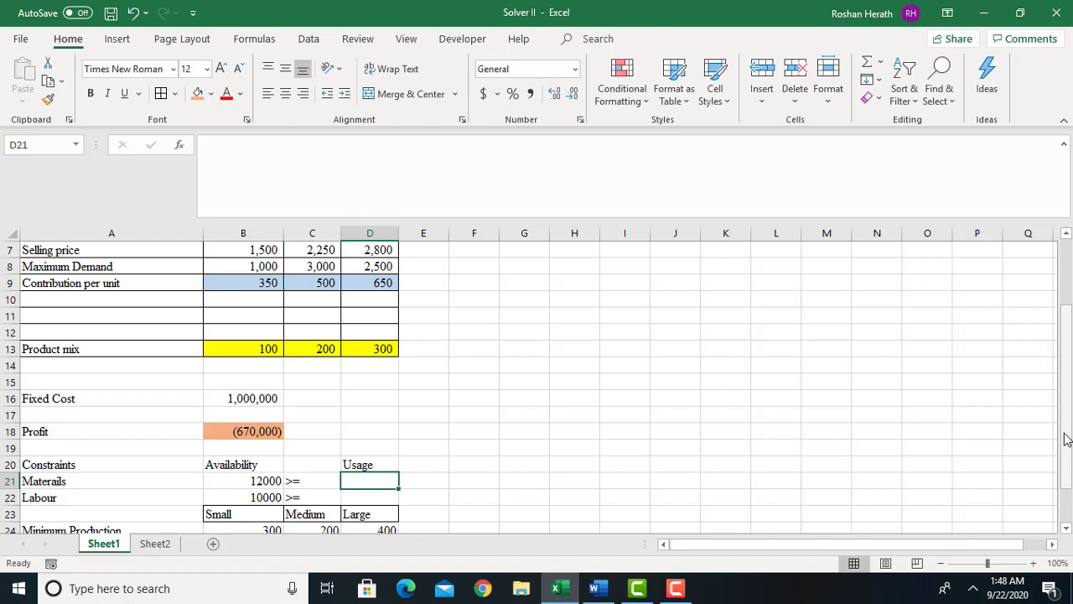
Label A10 "Material per unit" in the row below Contribution per unit
{"action": "left_click_drag", "start_coordinate": [1065, 440], "coordinate": [1062, 383]}
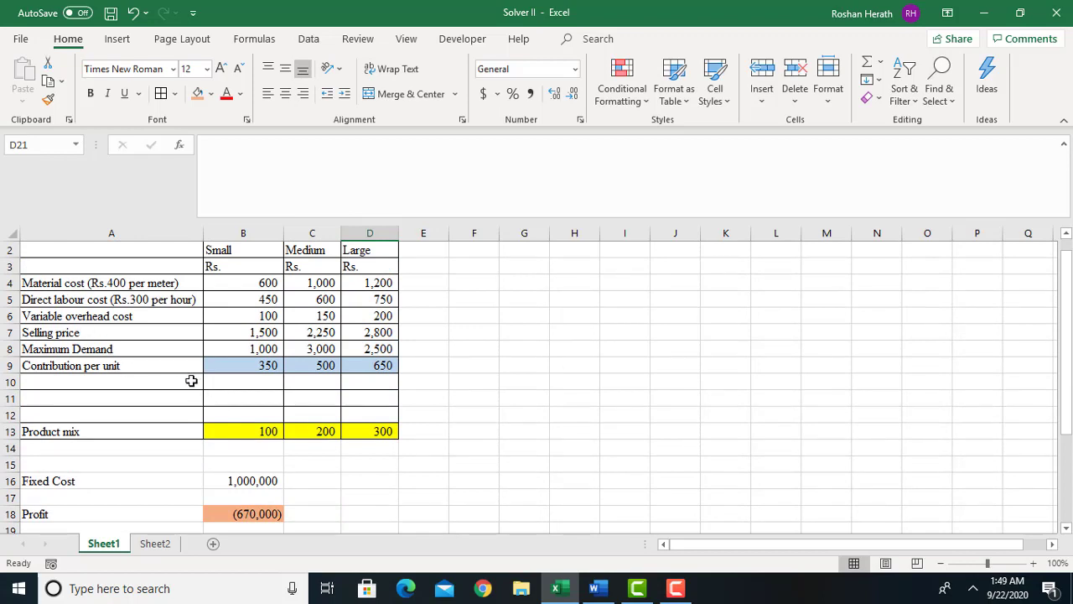
{"action": "left_click", "coordinate": [263, 388]}
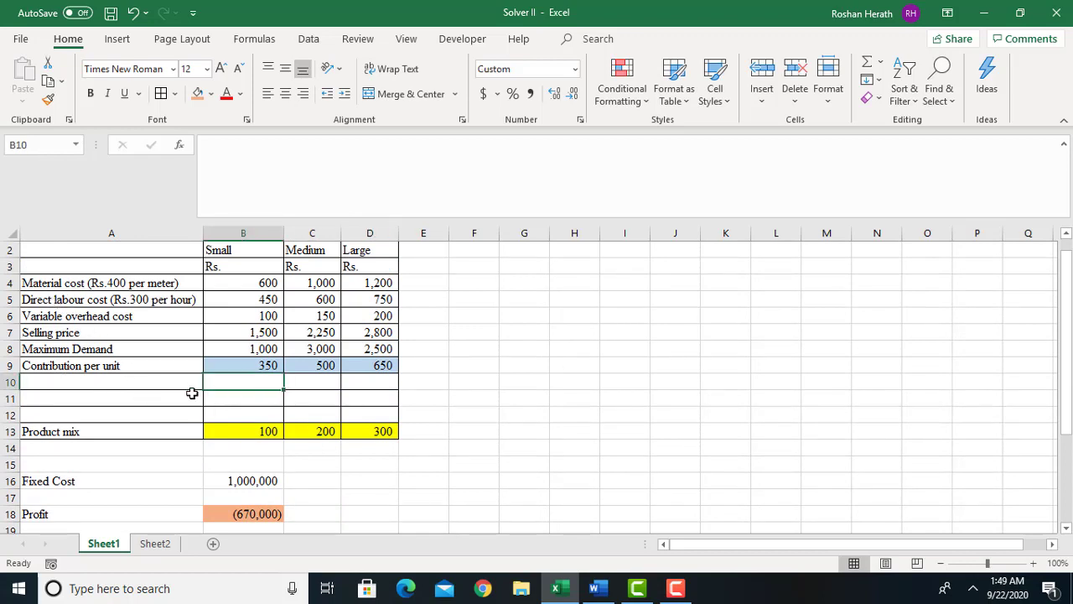
{"action": "left_click", "coordinate": [114, 381]}
{"action": "type", "text": "M"}
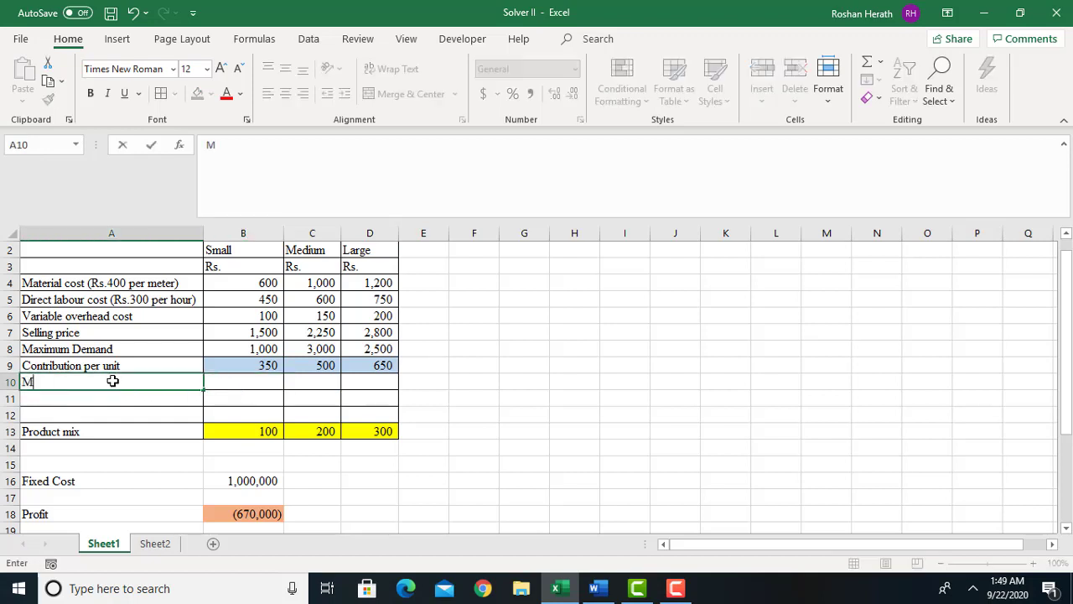
{"action": "type", "text": "aterial"}
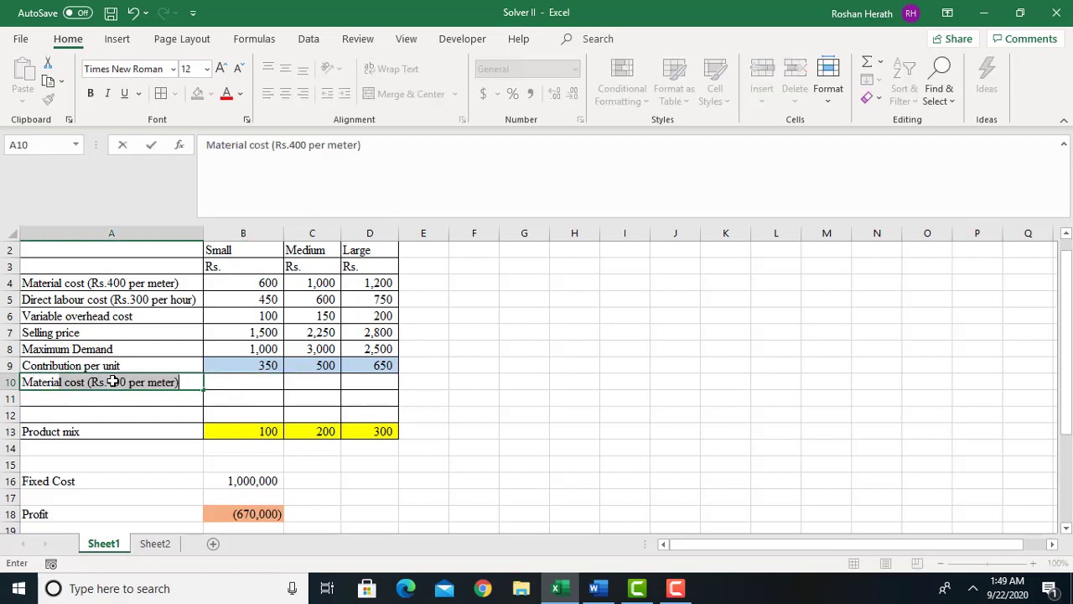
{"action": "type", "text": " per"}
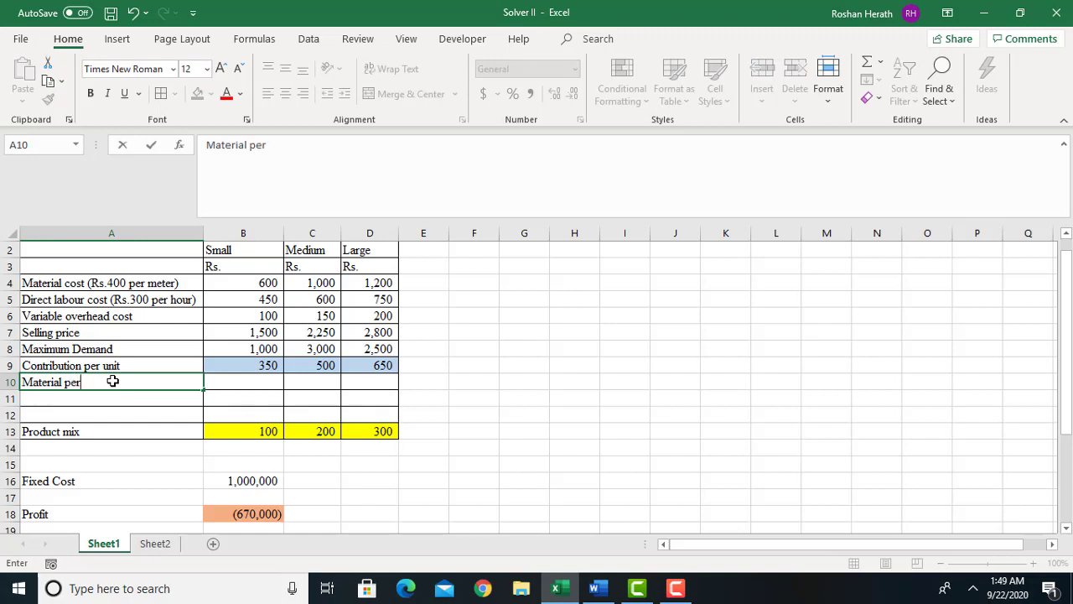
{"action": "type", "text": " unit"}
Label A11 "Direct labour hours per unit", replacing the autocompleted labour cost text
{"action": "left_click", "coordinate": [58, 398]}
{"action": "type", "text": "D"}
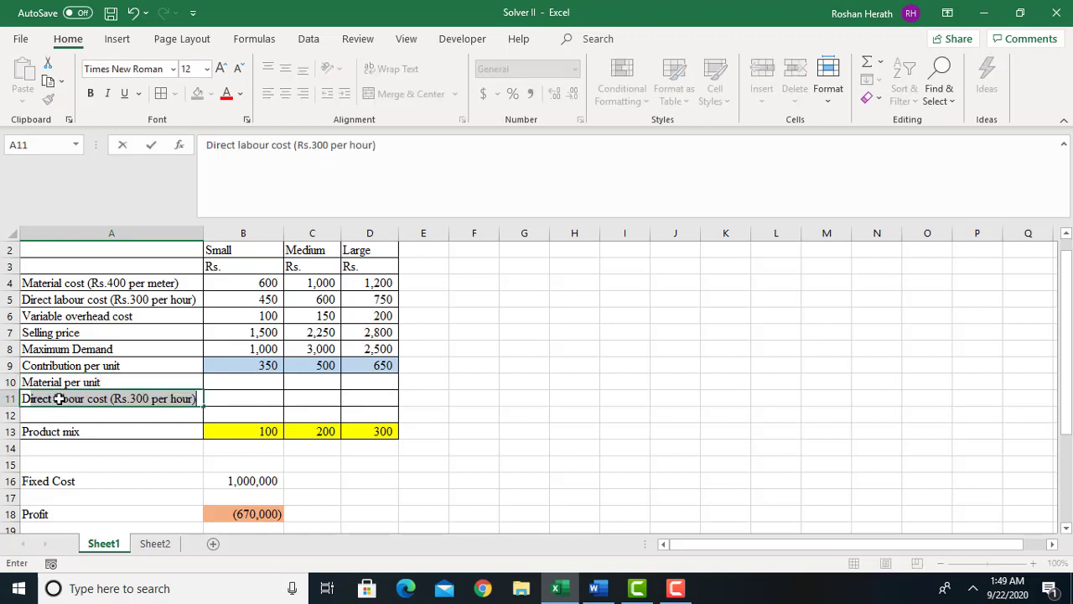
{"action": "type", "text": "ircet"}
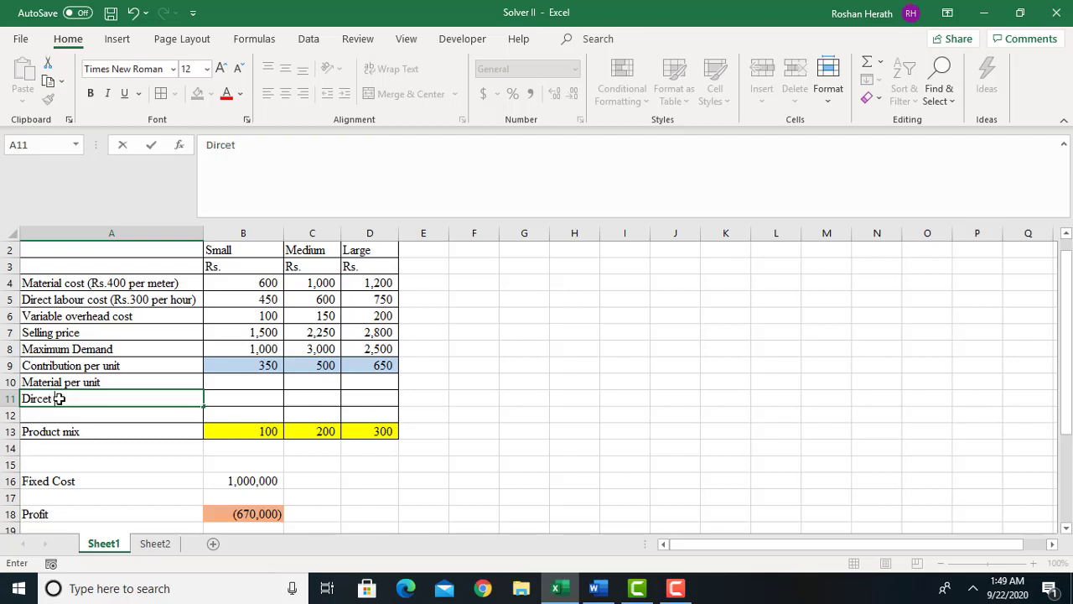
{"action": "key", "text": "BackSpace"}
{"action": "key", "text": "BackSpace"}
{"action": "type", "text": "ect labour cost (Rs.300 per hour"}
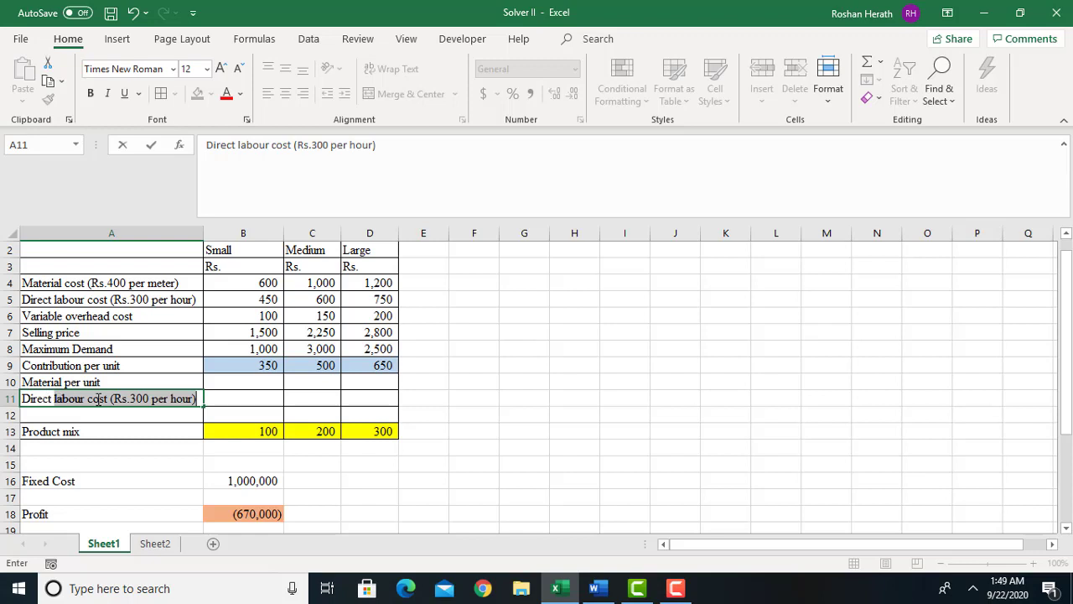
{"action": "left_click_drag", "start_coordinate": [90, 398], "coordinate": [198, 395]}
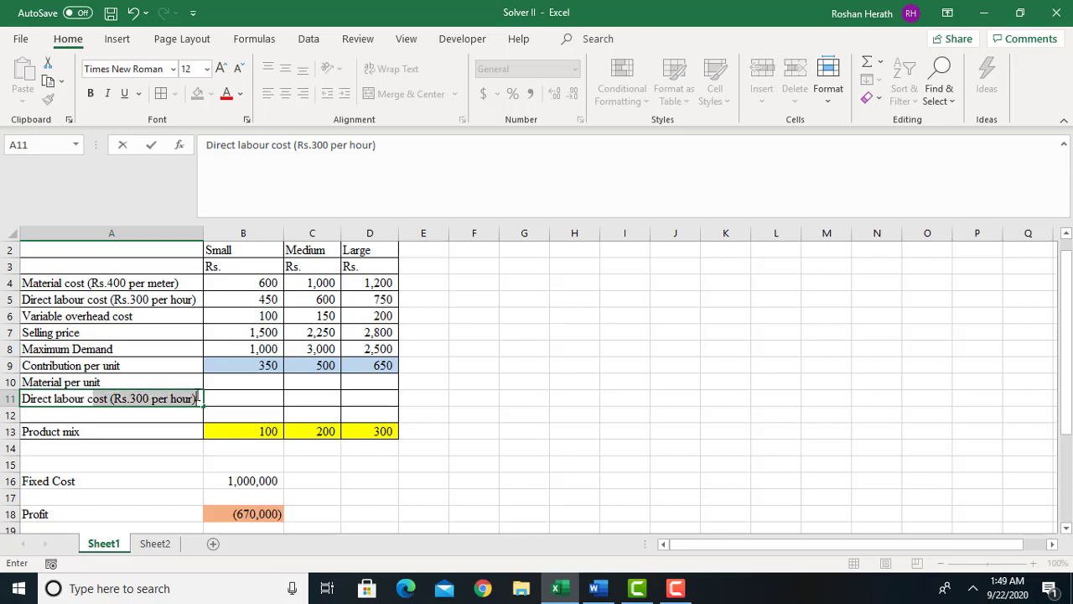
{"action": "type", "text": "chour"}
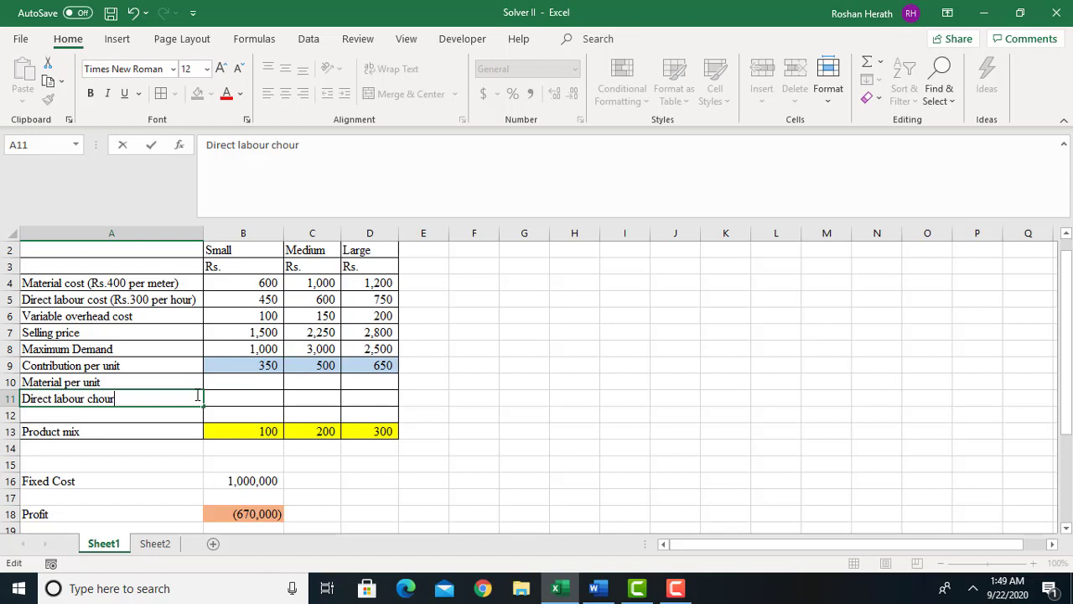
{"action": "type", "text": "s per unit"}
{"action": "left_click", "coordinate": [94, 399]}
{"action": "key", "text": "BackSpace"}
{"action": "key", "text": "Return"}
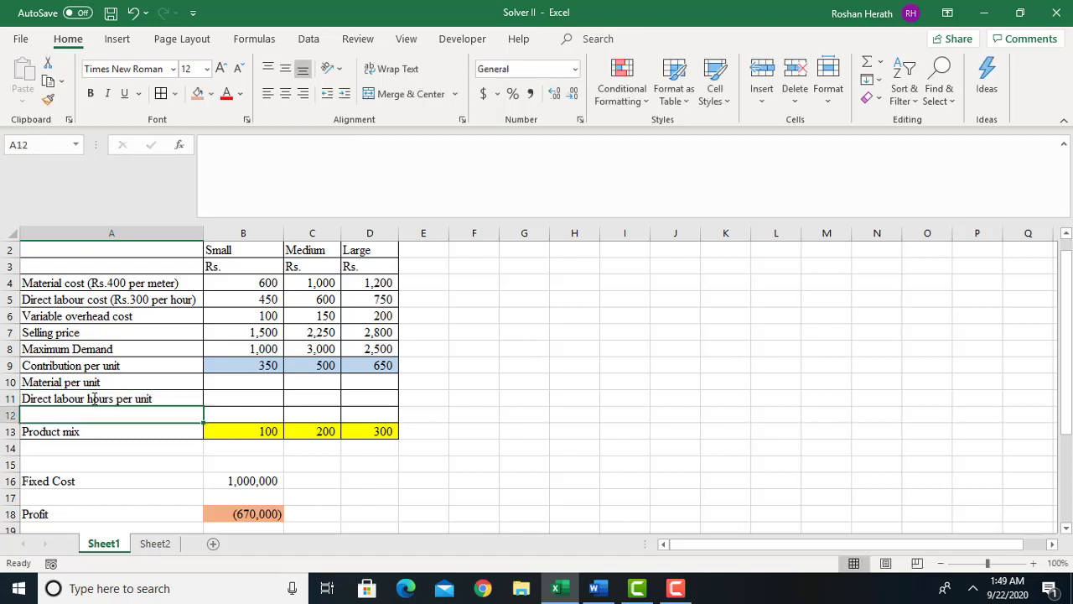
Calculate the Small size's material per unit in B10 with the formula =B4/400
{"action": "left_click", "coordinate": [93, 384]}
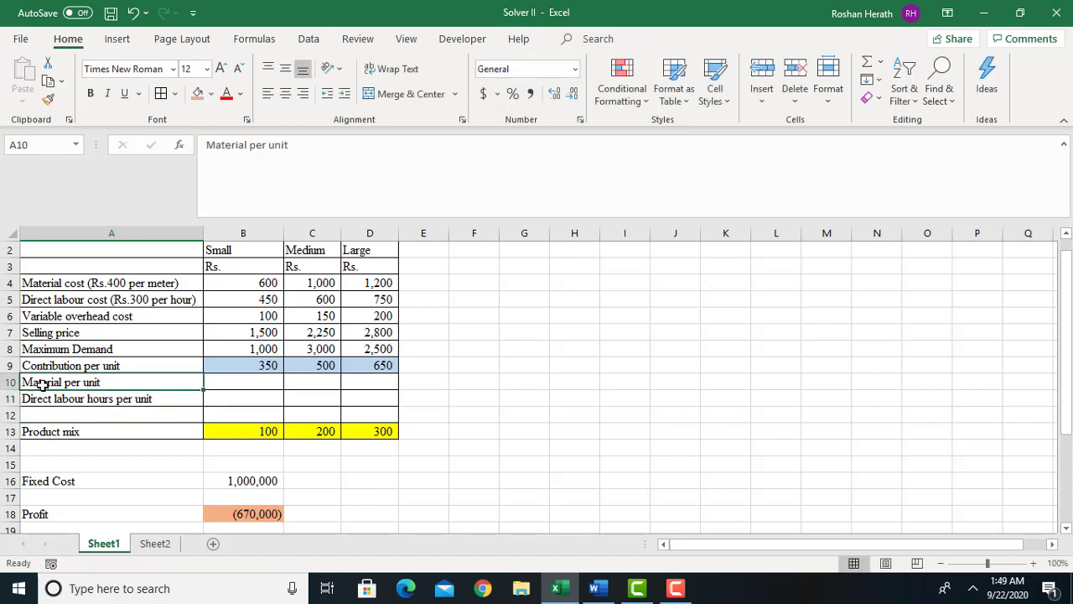
{"action": "left_click", "coordinate": [48, 400]}
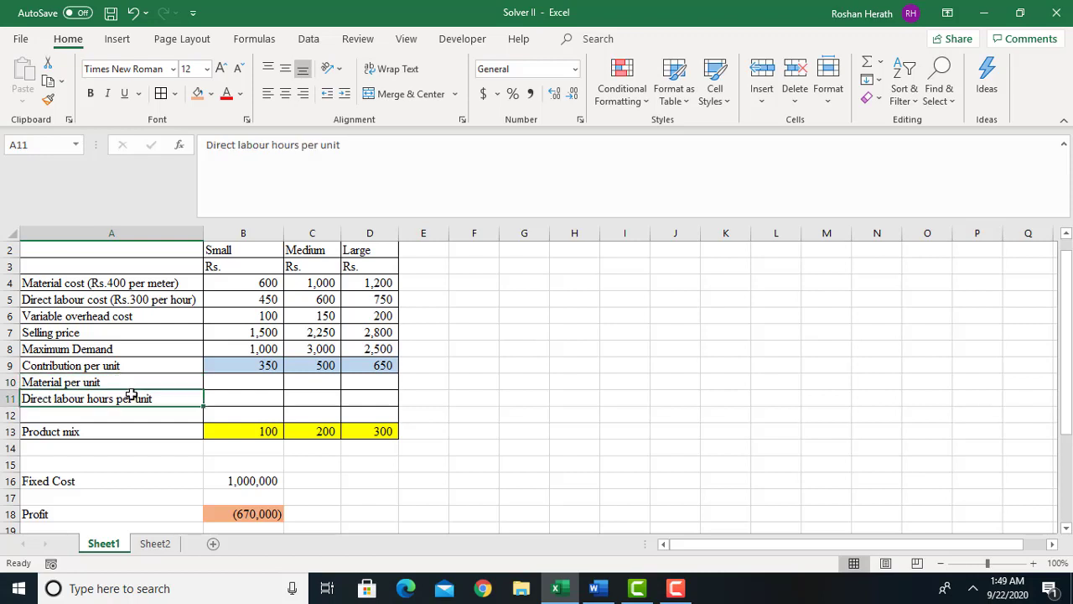
{"action": "left_click", "coordinate": [239, 383]}
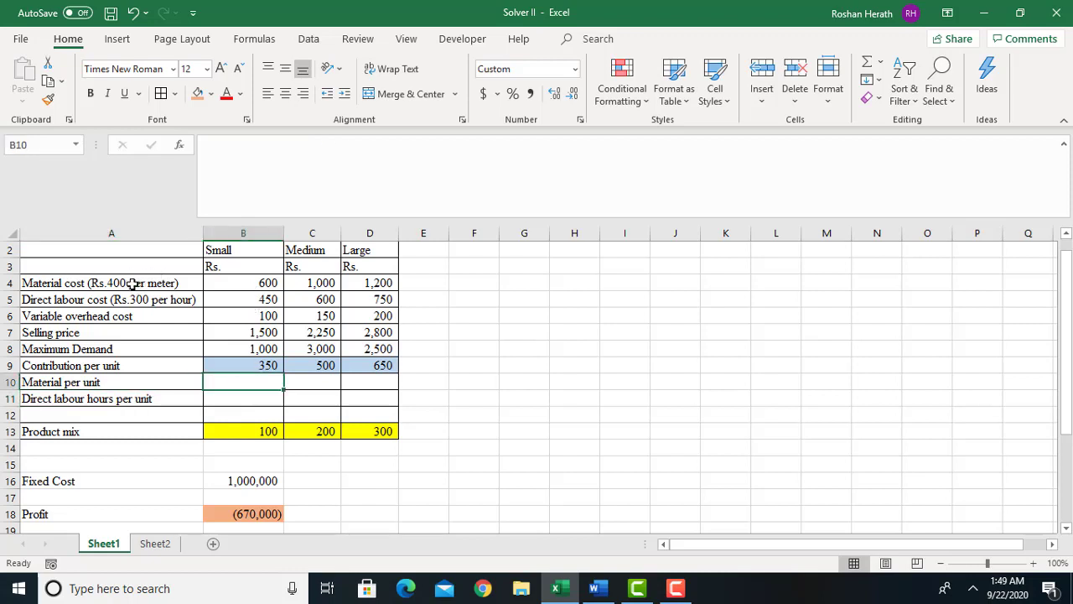
{"action": "type", "text": "="}
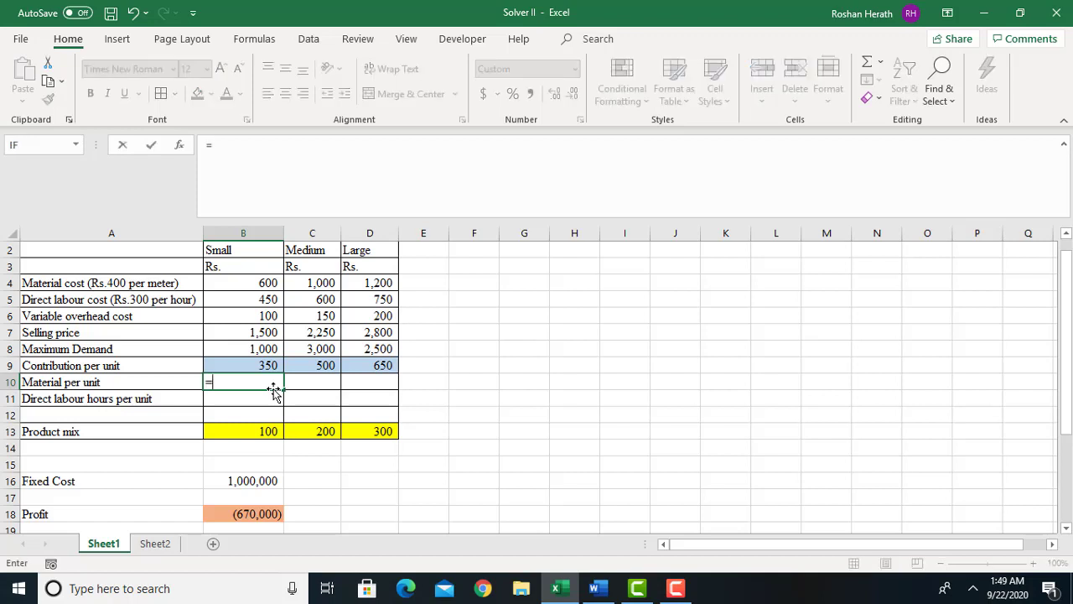
{"action": "left_click", "coordinate": [254, 283]}
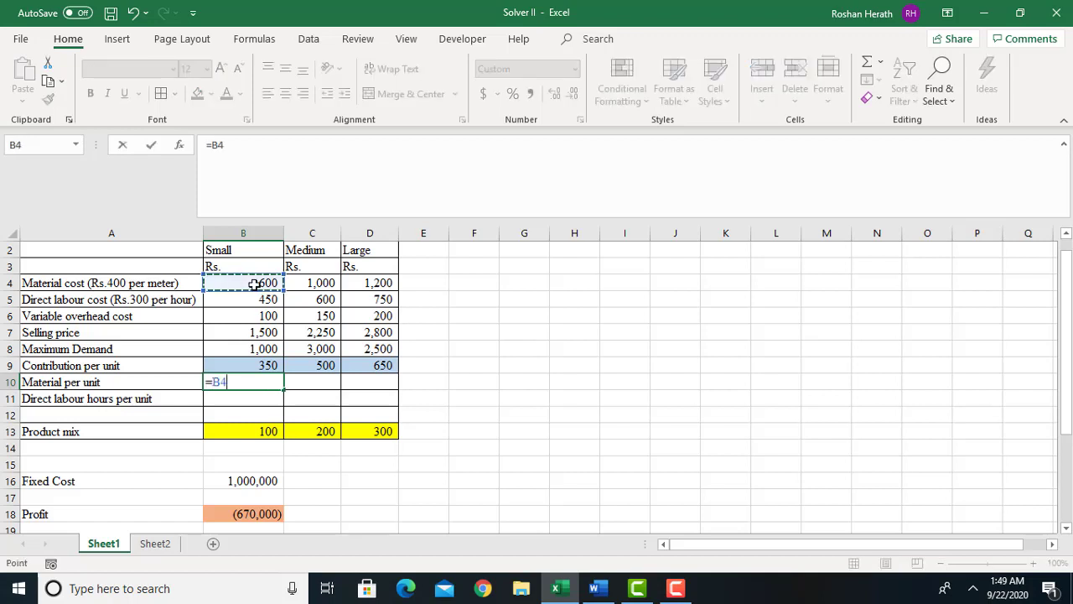
{"action": "type", "text": "/"}
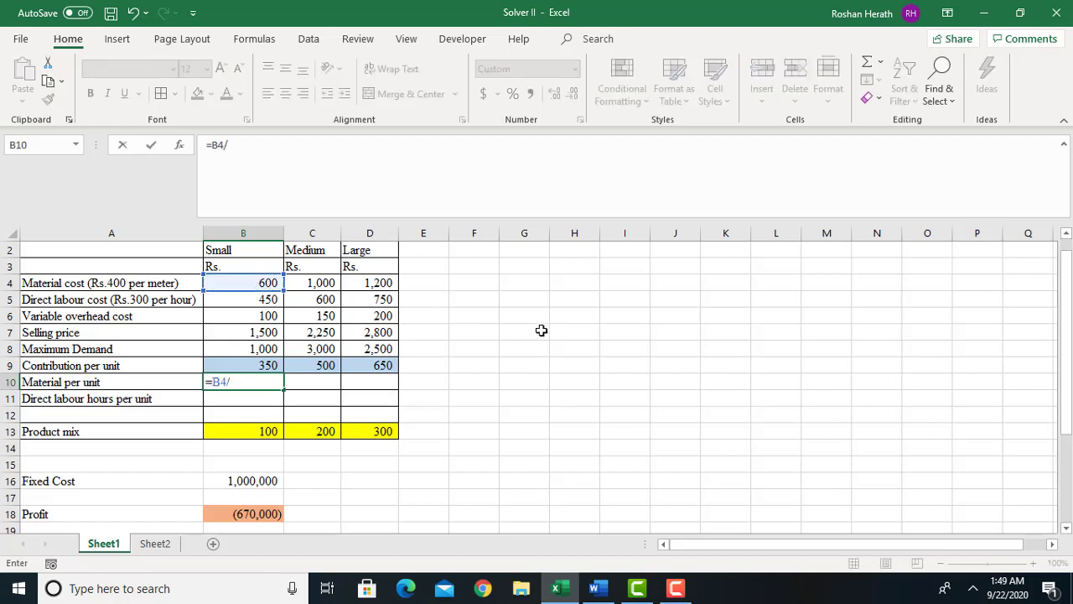
{"action": "type", "text": "400"}
{"action": "key", "text": "Return"}
Copy the B10 material formula across to C10:D10 and format B10:D10 to one decimal place
{"action": "left_click", "coordinate": [244, 379]}
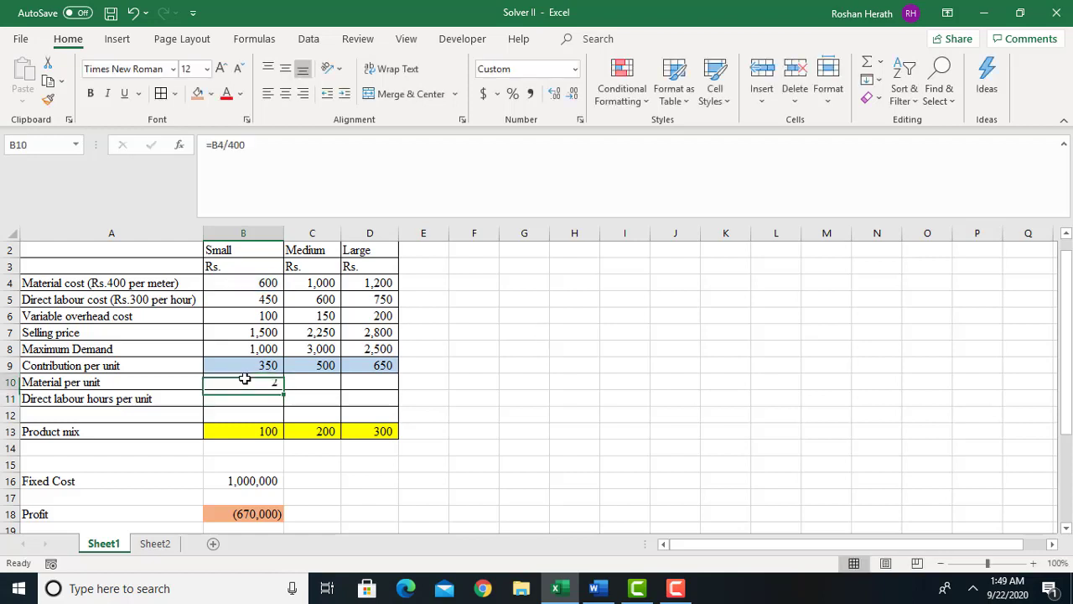
{"action": "left_click", "coordinate": [287, 393]}
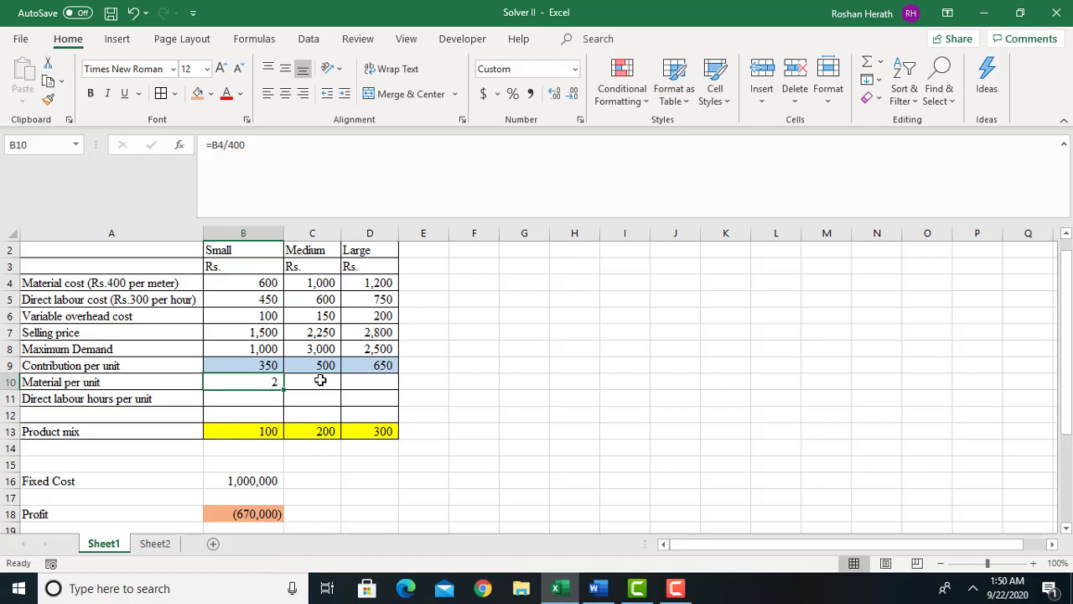
{"action": "left_click_drag", "start_coordinate": [286, 390], "coordinate": [391, 392]}
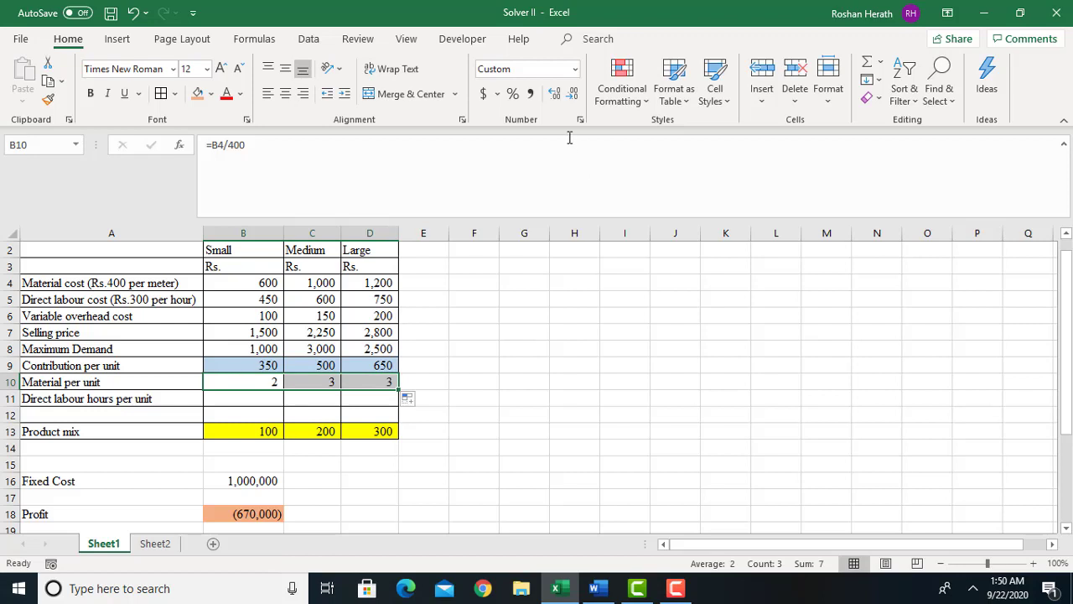
{"action": "left_click", "coordinate": [554, 94]}
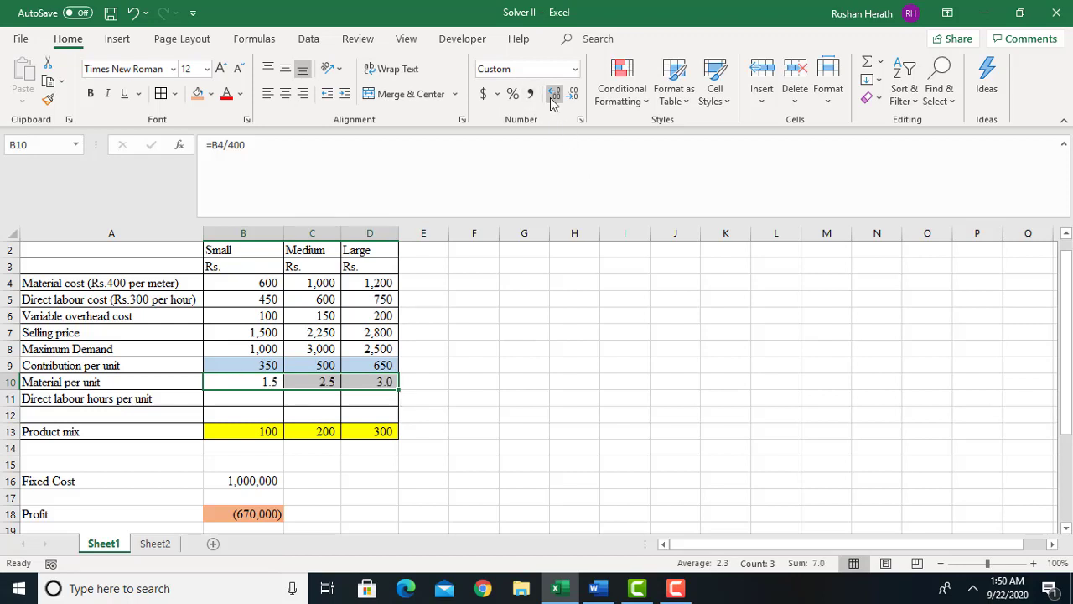
{"action": "left_click", "coordinate": [553, 94]}
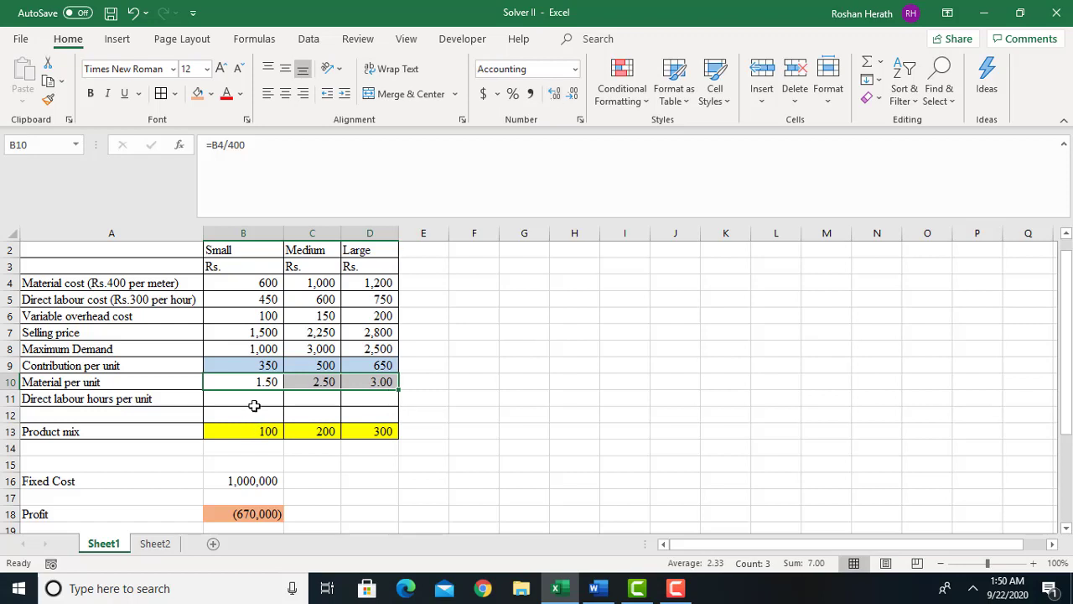
{"action": "left_click", "coordinate": [574, 95]}
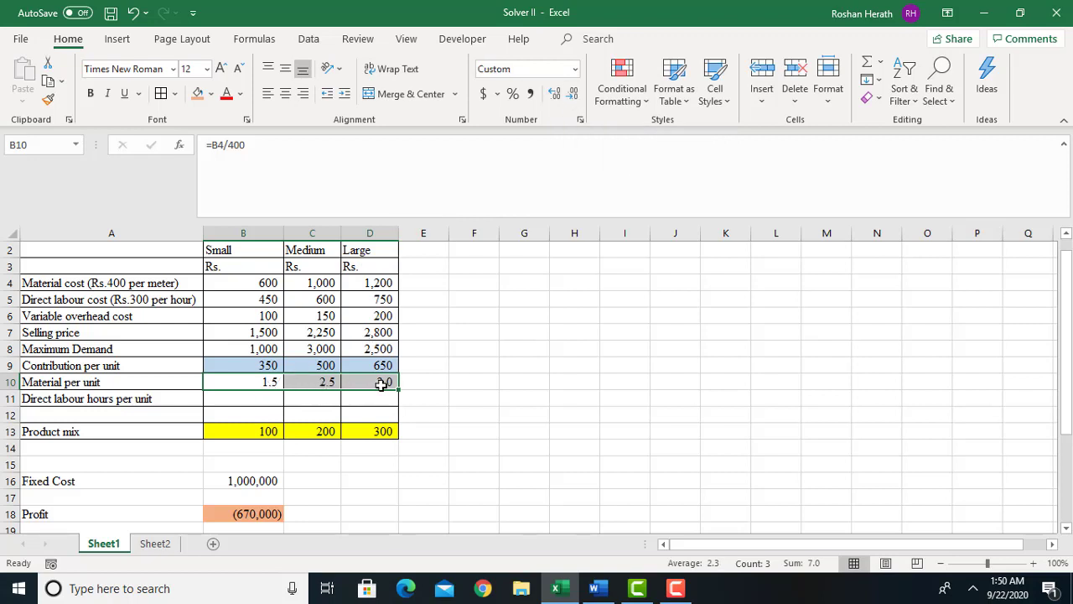
Calculate the Small size's direct labour hours per unit in B11 with the formula =B5/300
{"action": "left_click", "coordinate": [240, 400]}
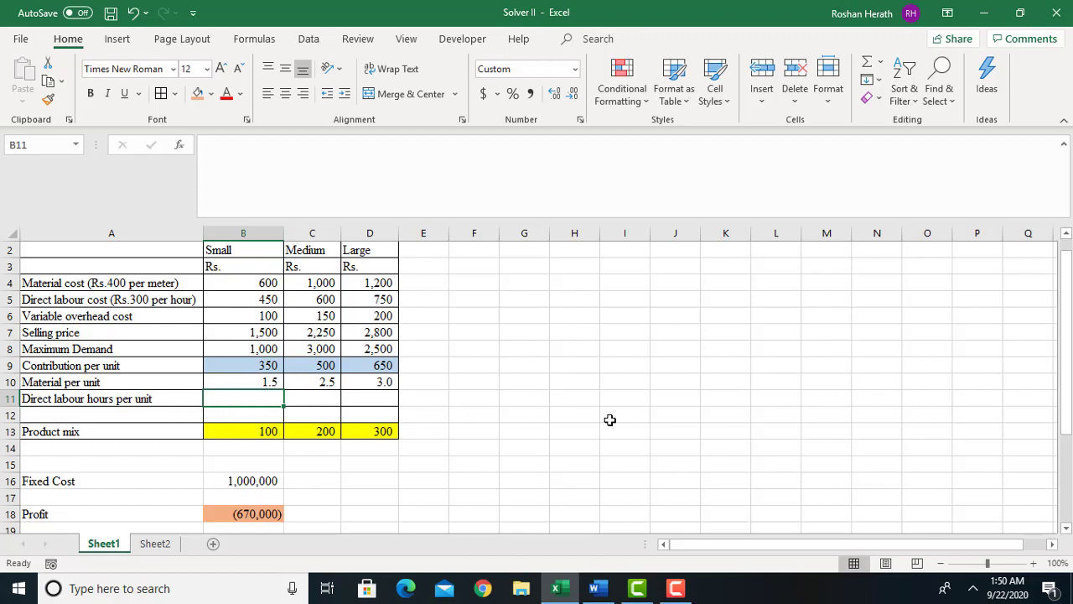
{"action": "type", "text": "="}
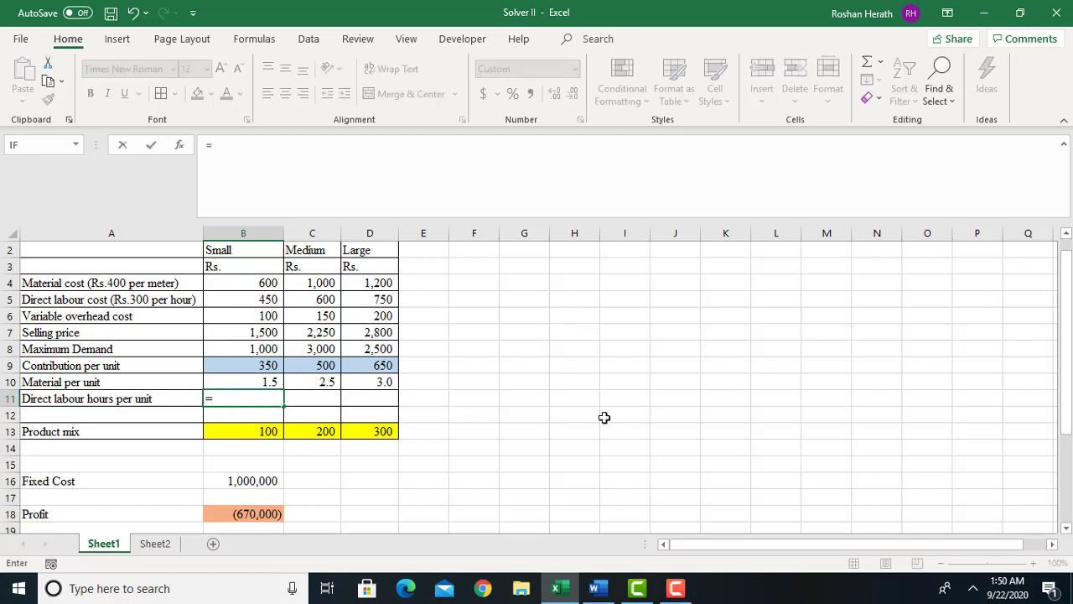
{"action": "left_click", "coordinate": [267, 300]}
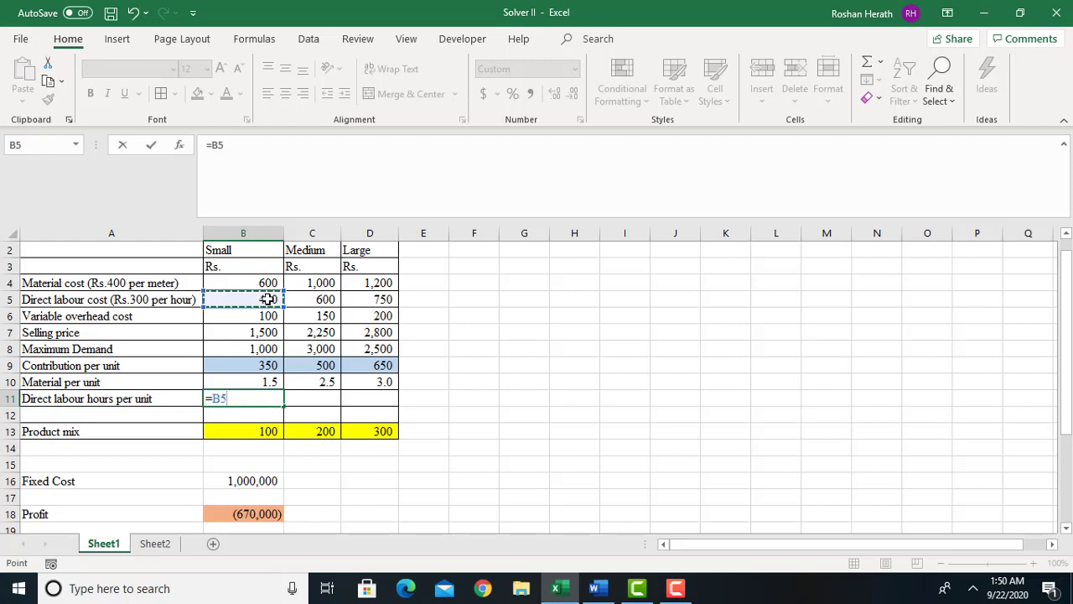
{"action": "type", "text": "/300"}
{"action": "key", "text": "Return"}
Copy the B11 labour hours formula across to C11:D11 and format B11:D11 to one decimal place
{"action": "left_click", "coordinate": [242, 397]}
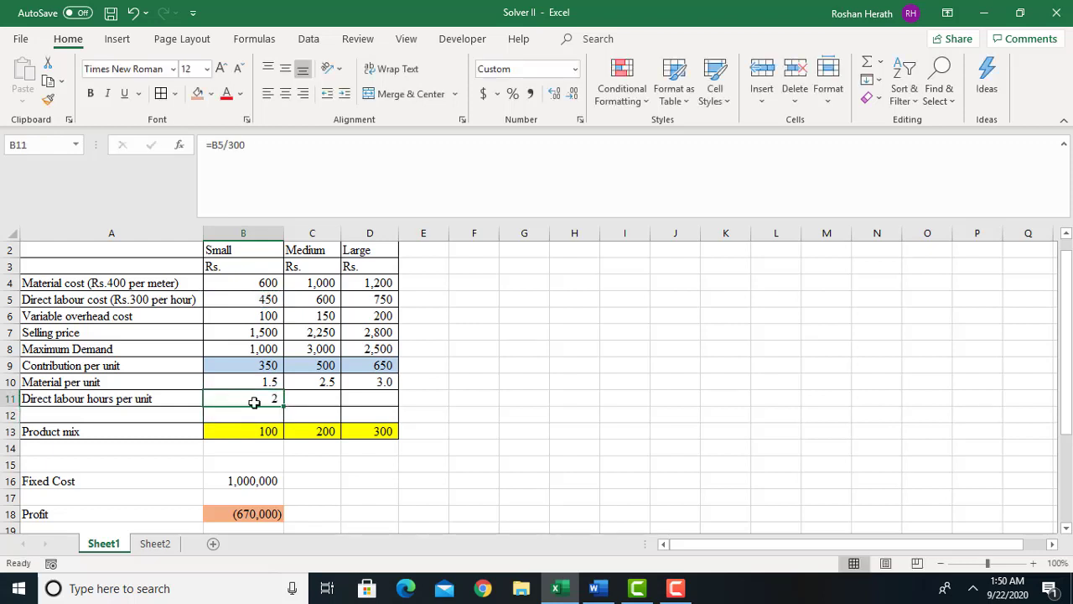
{"action": "left_click_drag", "start_coordinate": [285, 408], "coordinate": [400, 408]}
{"action": "left_click_drag", "start_coordinate": [249, 397], "coordinate": [353, 396]}
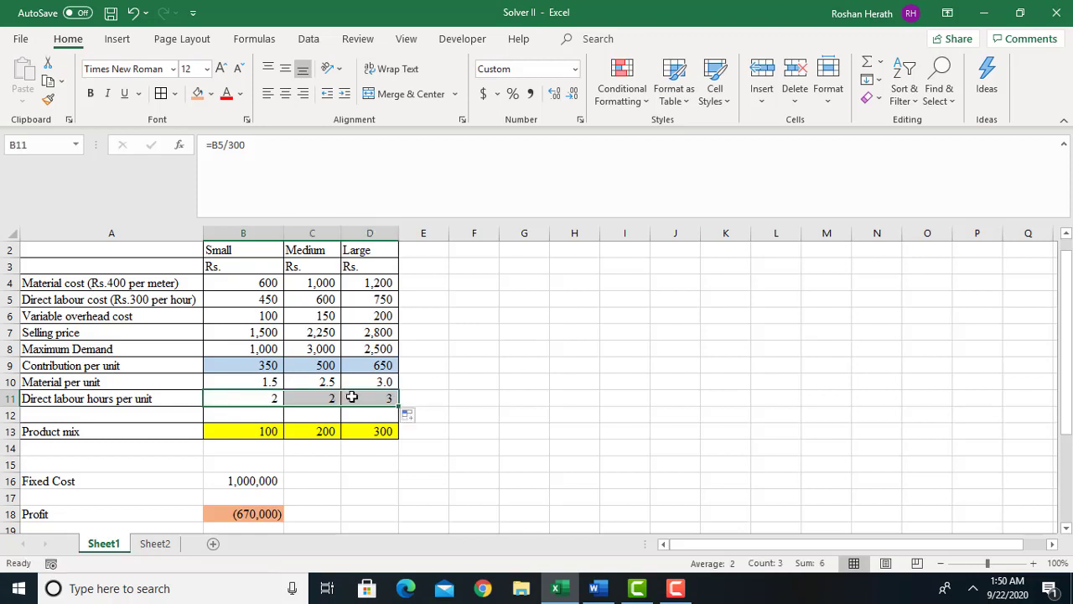
{"action": "left_click", "coordinate": [553, 94]}
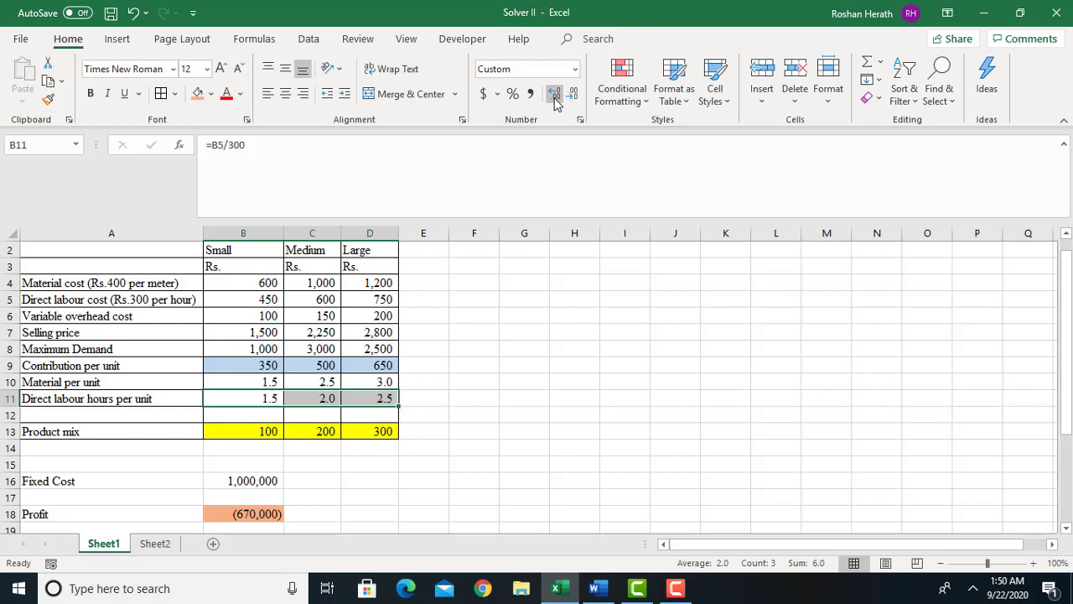
{"action": "left_click", "coordinate": [553, 94]}
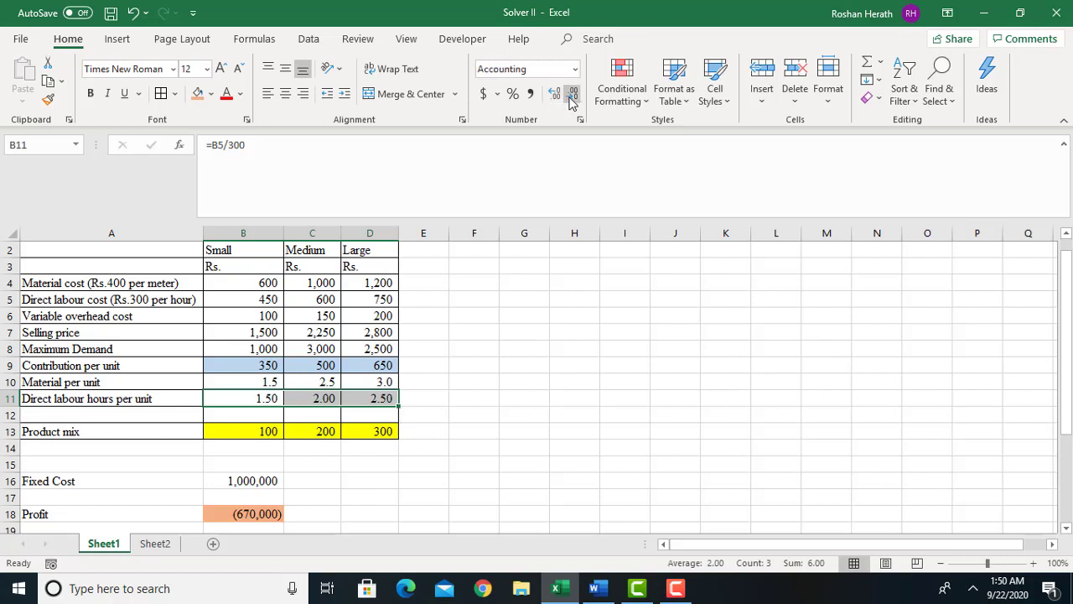
{"action": "left_click", "coordinate": [573, 94]}
{"action": "left_click", "coordinate": [616, 474]}
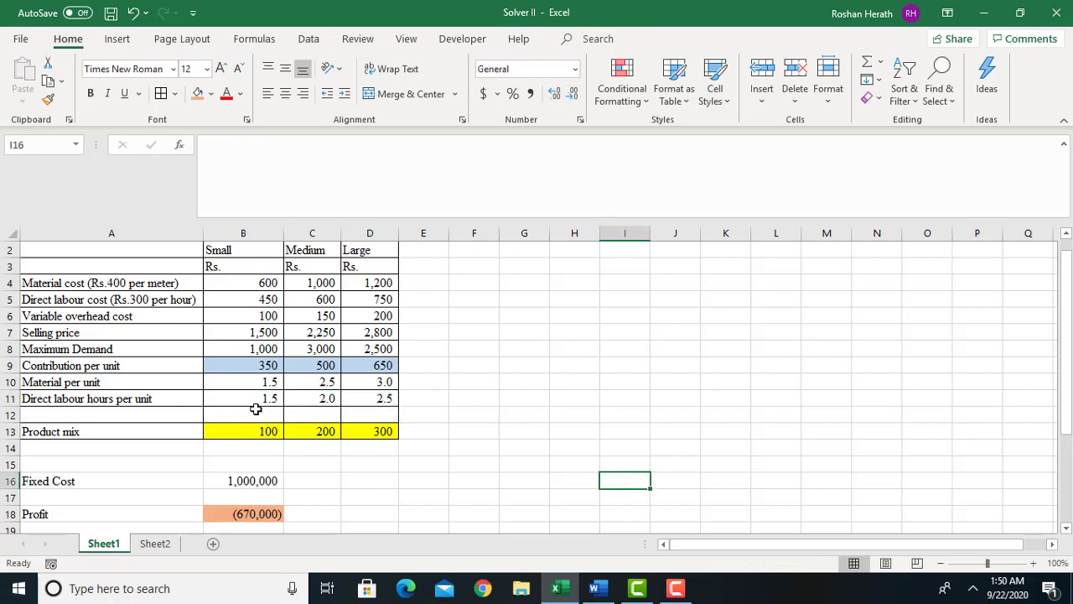
{"action": "left_click", "coordinate": [258, 401]}
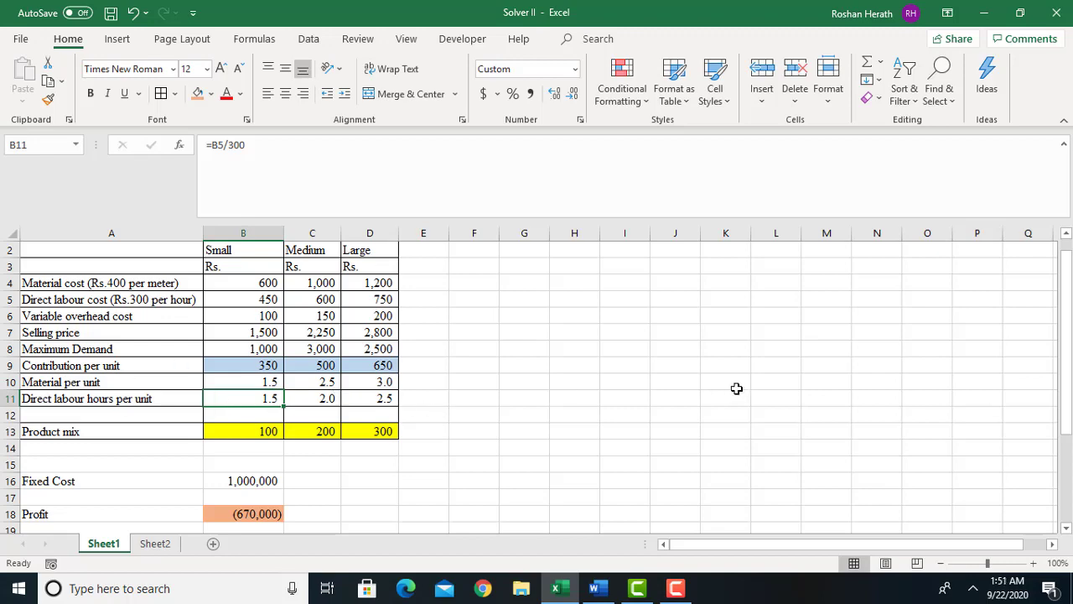
Calculate the materials usage in D21 with =SUMPRODUCT(B10:D10,B13:D13), multiplying material per unit by the product mix
{"action": "left_click_drag", "start_coordinate": [1065, 366], "coordinate": [1065, 412]}
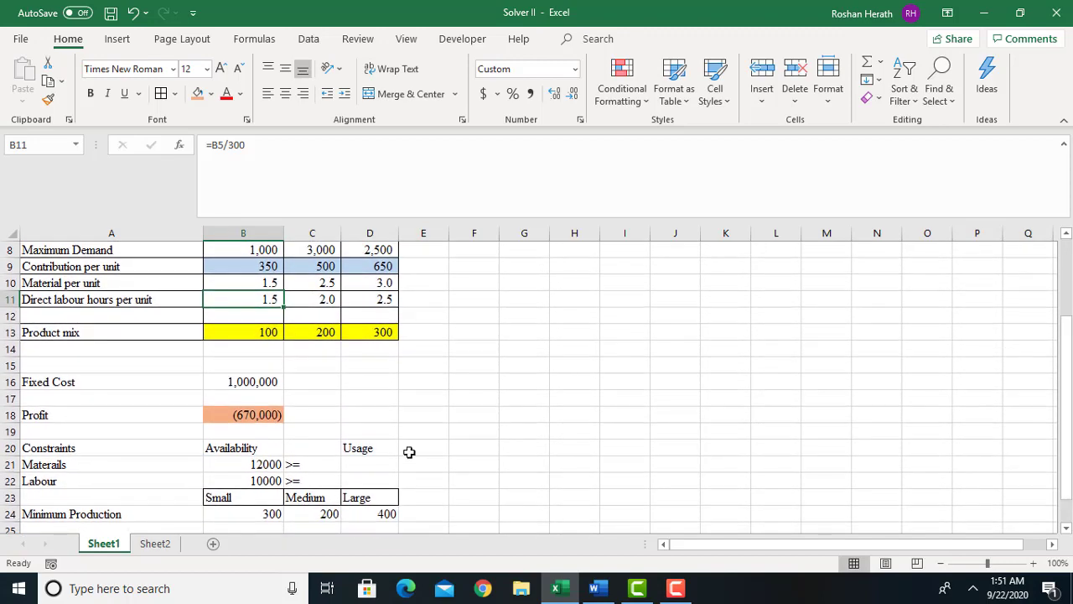
{"action": "left_click", "coordinate": [359, 463]}
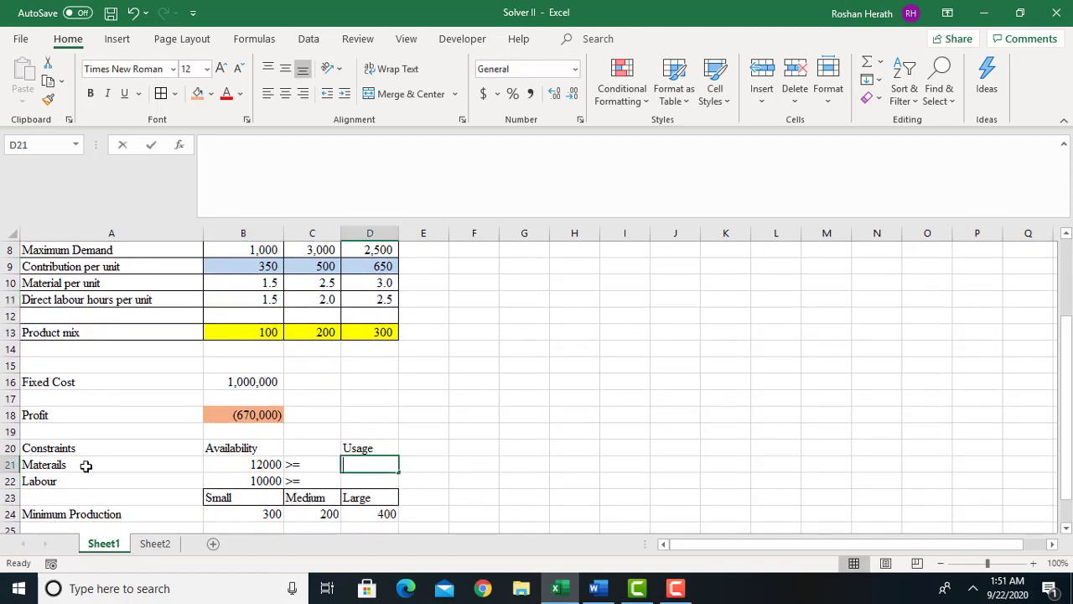
{"action": "type", "text": "=sum"}
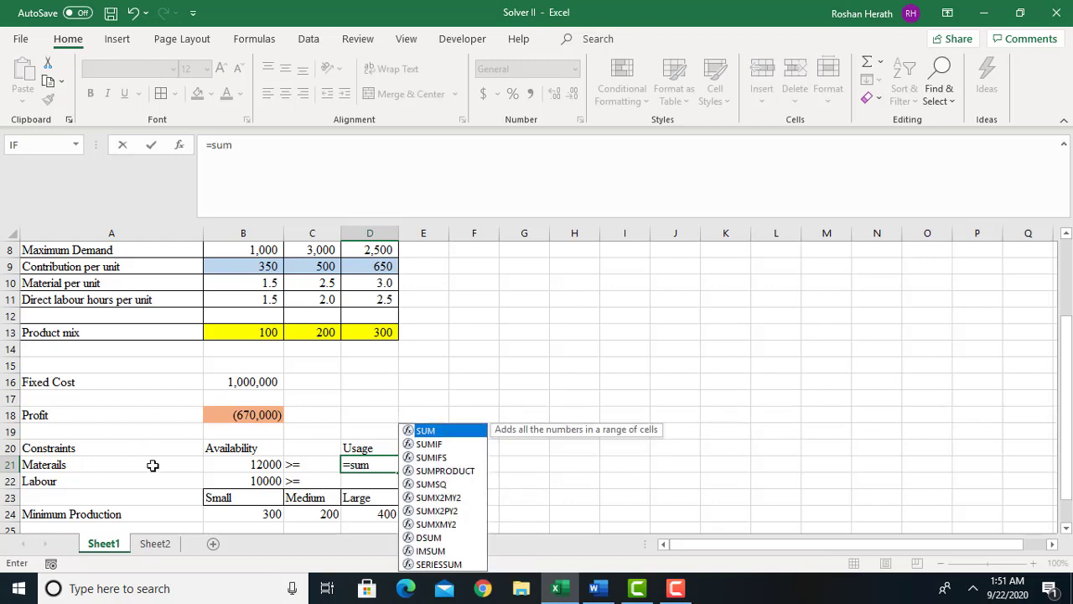
{"action": "double_click", "coordinate": [436, 471]}
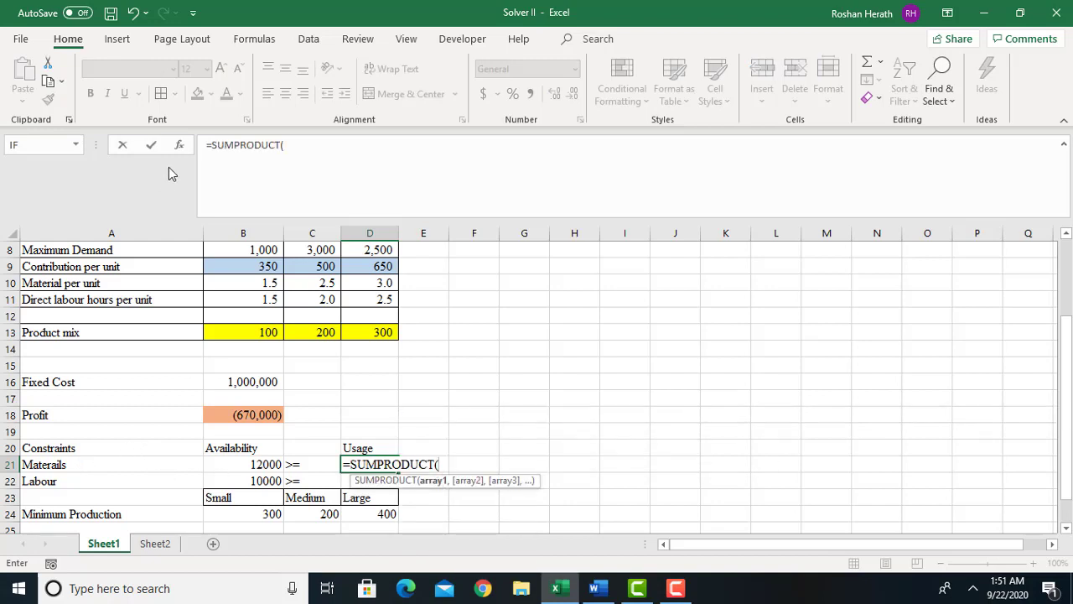
{"action": "left_click", "coordinate": [178, 145]}
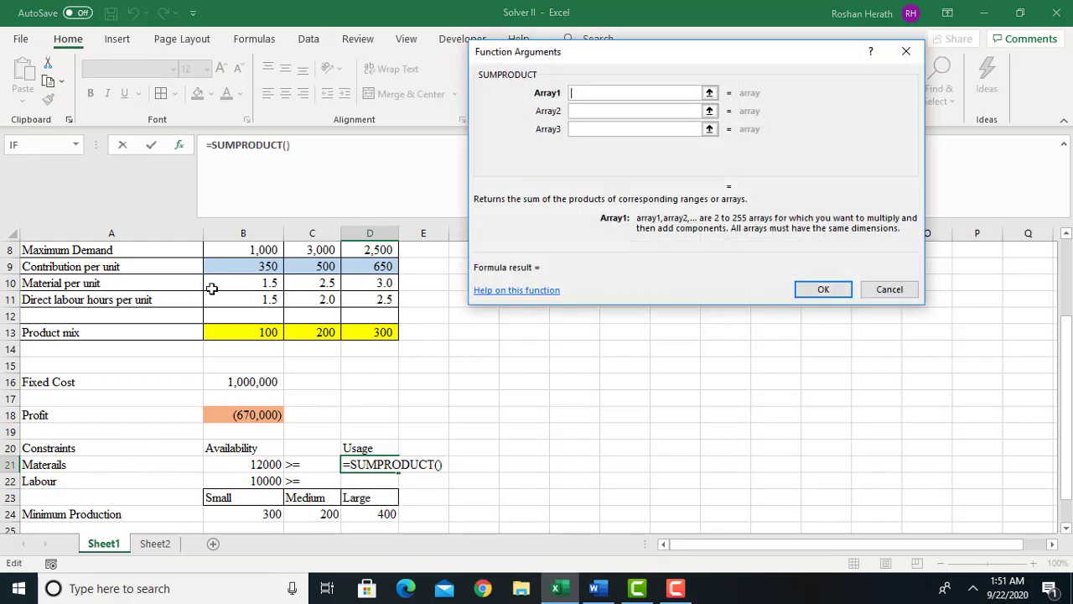
{"action": "left_click_drag", "start_coordinate": [229, 285], "coordinate": [369, 282]}
{"action": "left_click", "coordinate": [590, 111]}
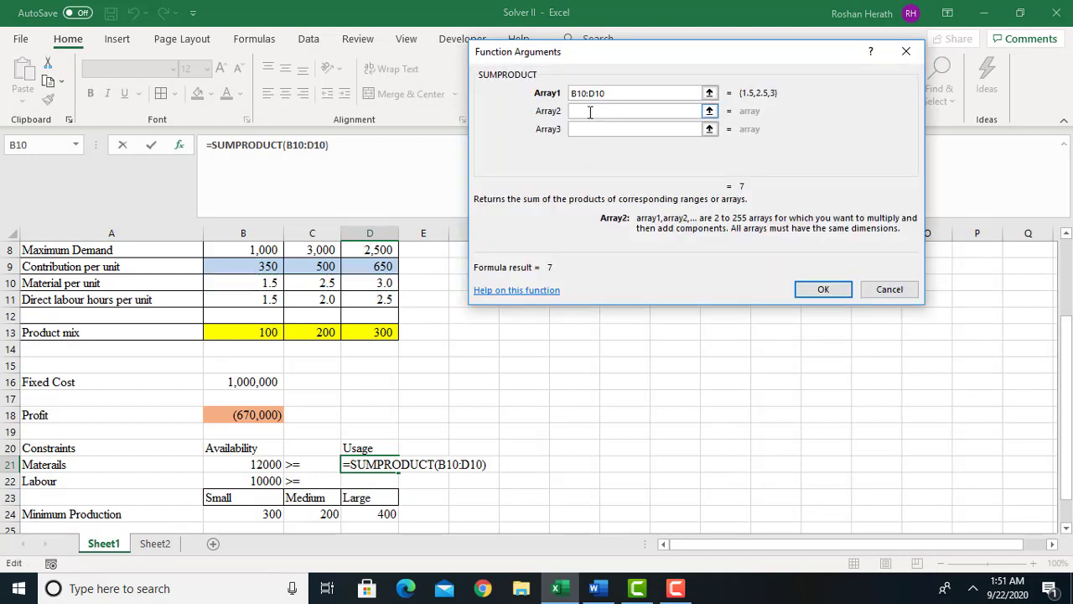
{"action": "left_click_drag", "start_coordinate": [229, 329], "coordinate": [373, 336]}
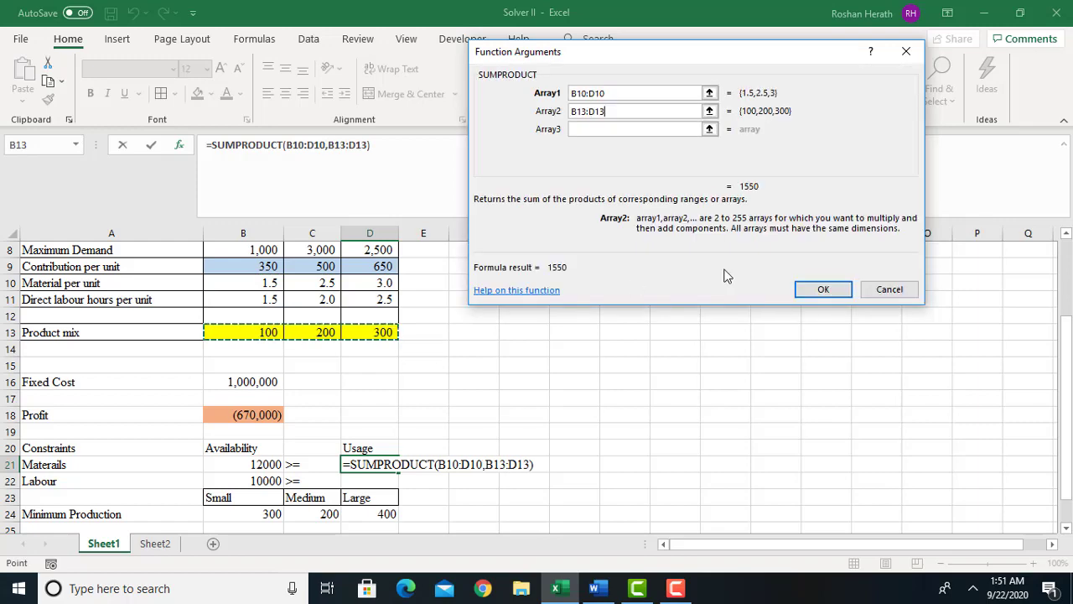
{"action": "left_click", "coordinate": [810, 289]}
Calculate the labour usage in D22 with =SUMPRODUCT(B11:D11,B13:D13), multiplying labour hours per unit by the product mix
{"action": "left_click", "coordinate": [376, 483]}
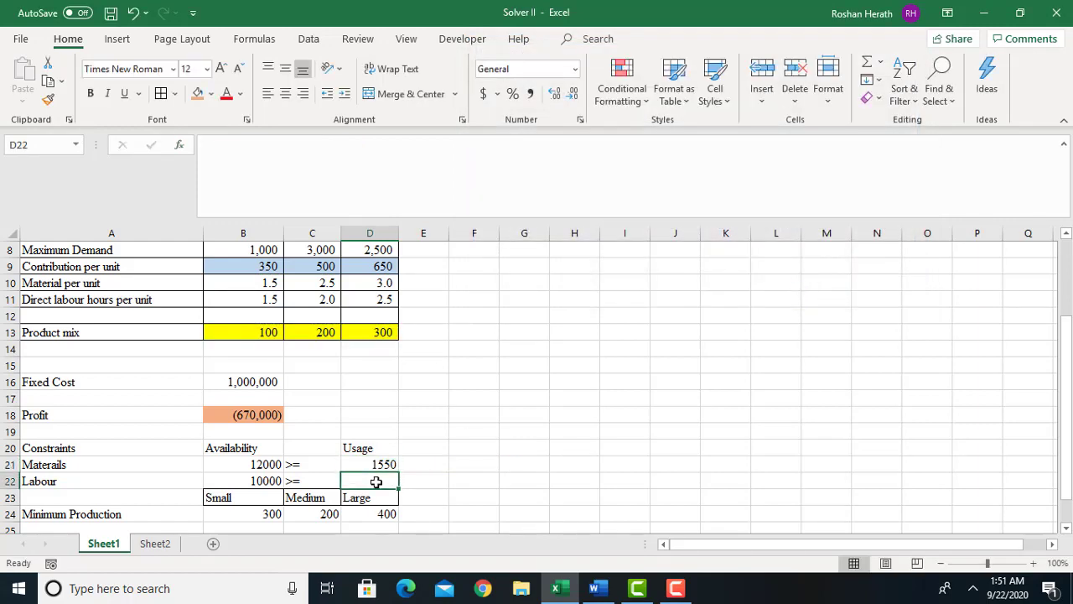
{"action": "type", "text": "=sum"}
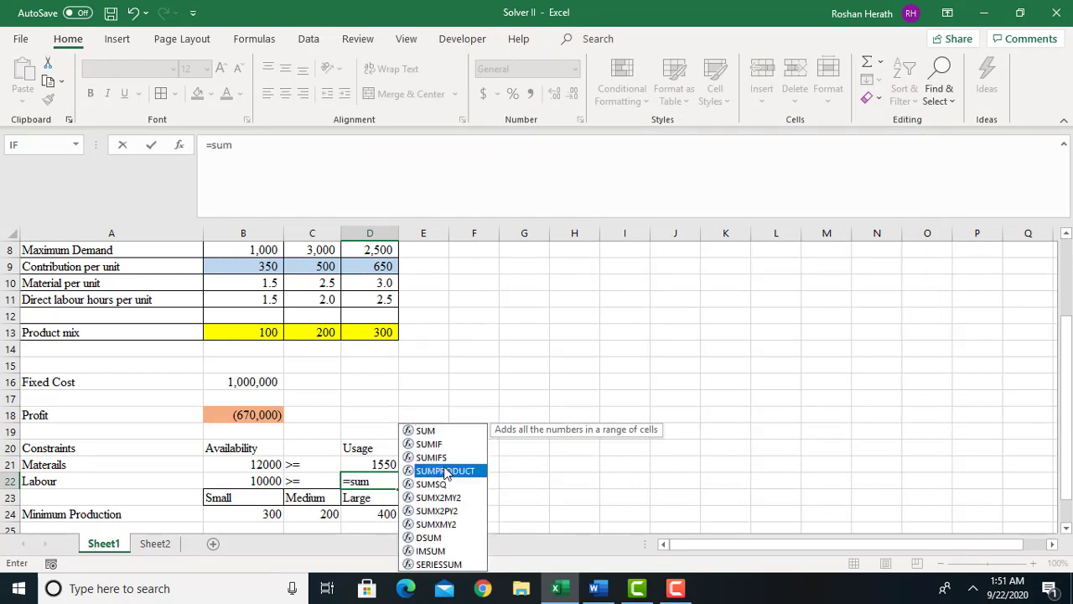
{"action": "double_click", "coordinate": [447, 472]}
{"action": "left_click", "coordinate": [179, 148]}
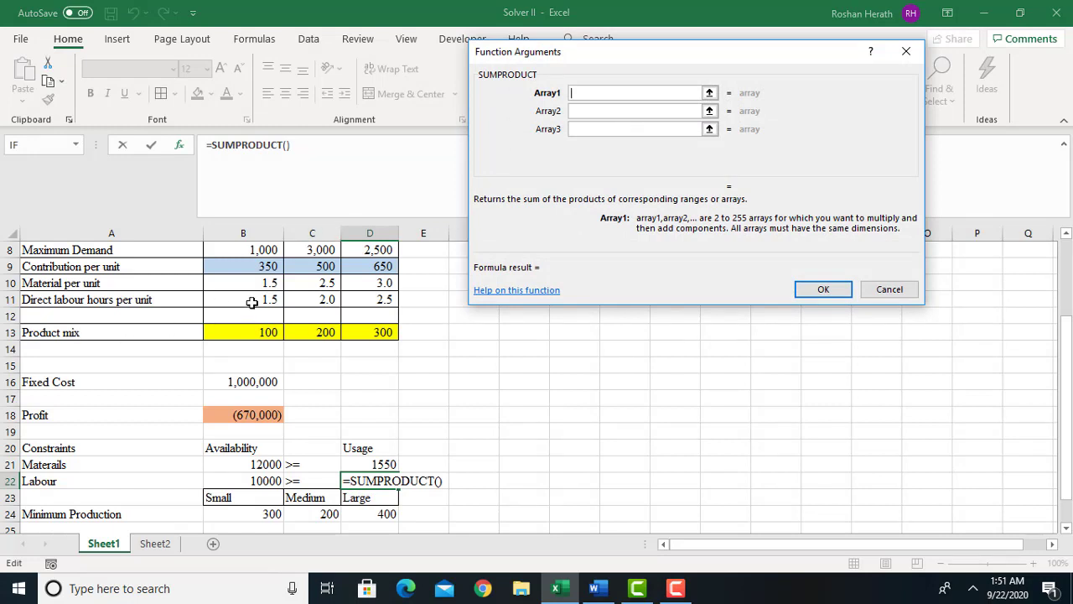
{"action": "left_click_drag", "start_coordinate": [251, 303], "coordinate": [373, 299]}
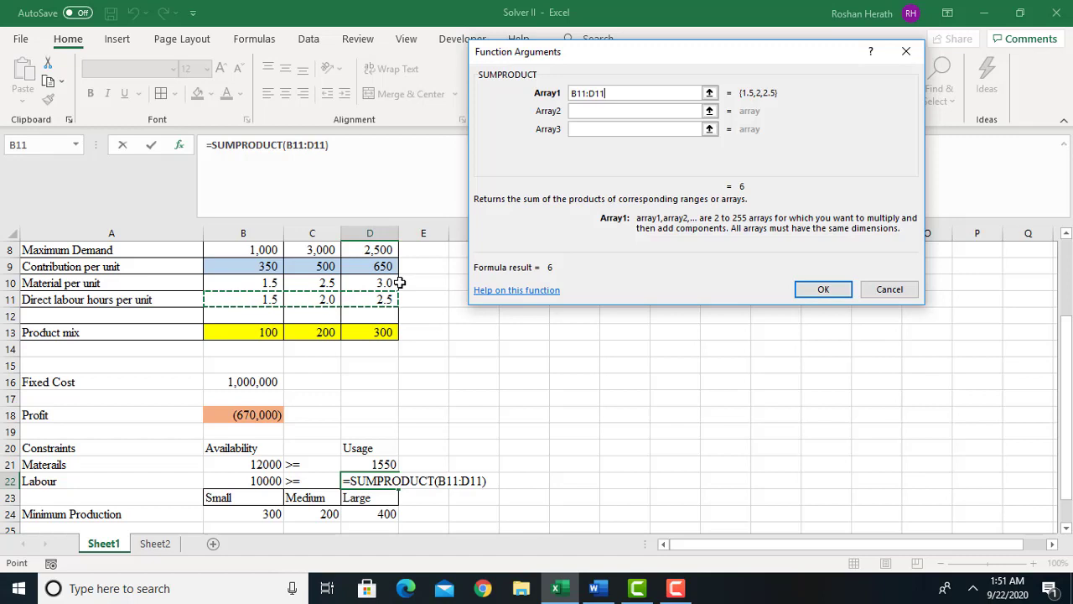
{"action": "left_click", "coordinate": [592, 112]}
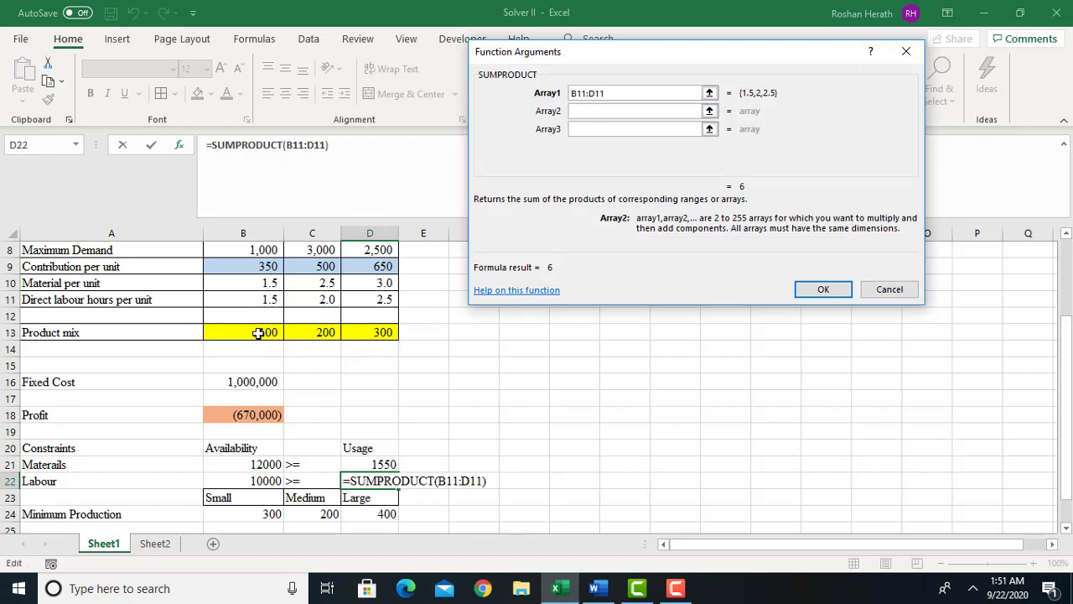
{"action": "left_click_drag", "start_coordinate": [258, 333], "coordinate": [354, 332]}
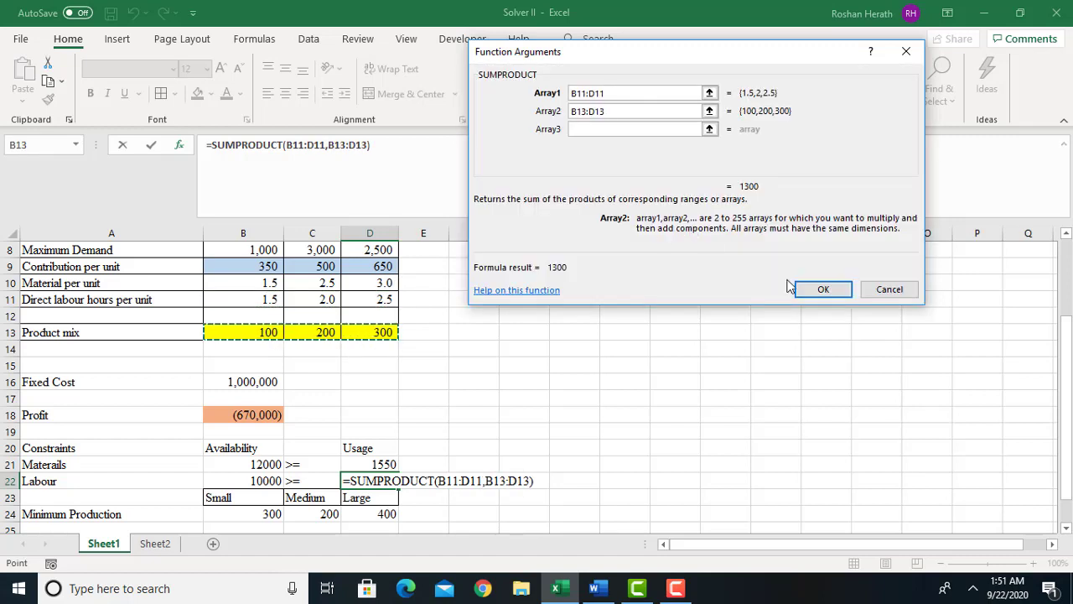
{"action": "left_click", "coordinate": [818, 289]}
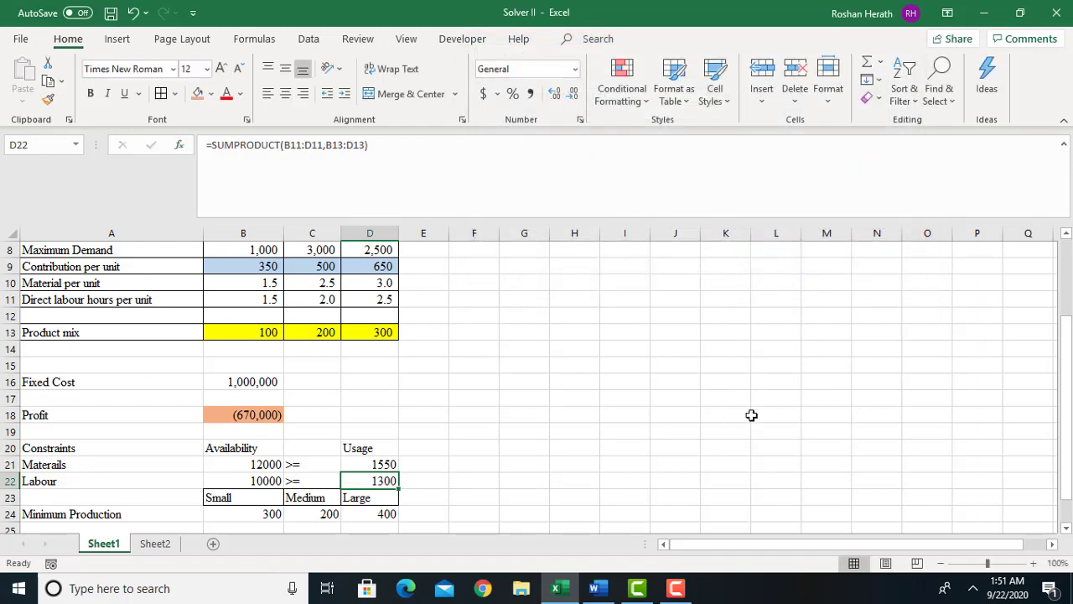
Open Solver and set its objective to the Profit cell B18
{"action": "left_click_drag", "start_coordinate": [1067, 451], "coordinate": [1066, 416]}
{"action": "left_click_drag", "start_coordinate": [1067, 480], "coordinate": [1067, 485]}
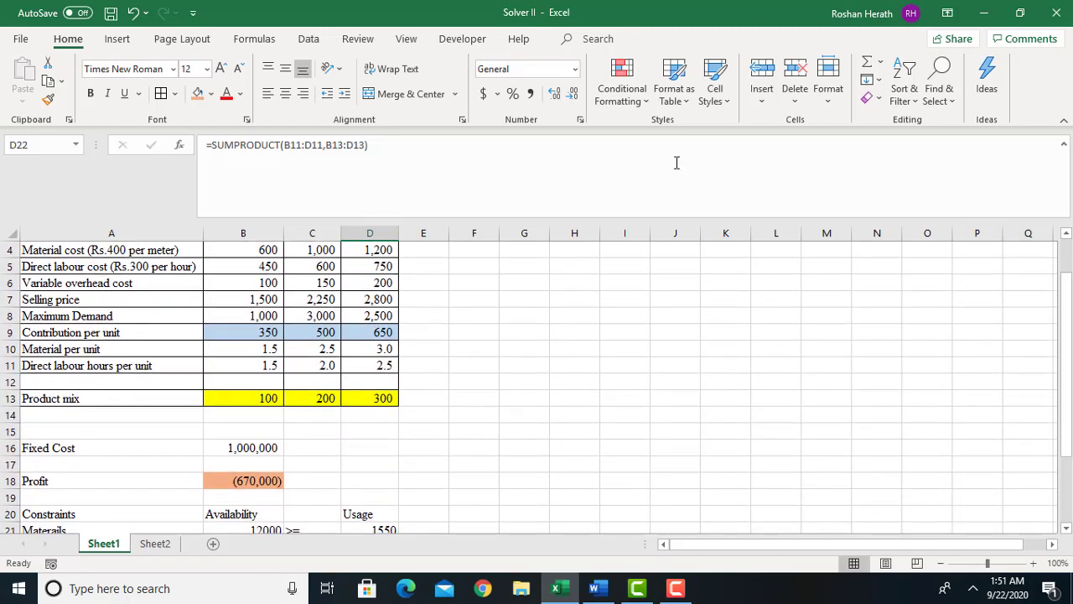
{"action": "left_click", "coordinate": [302, 39]}
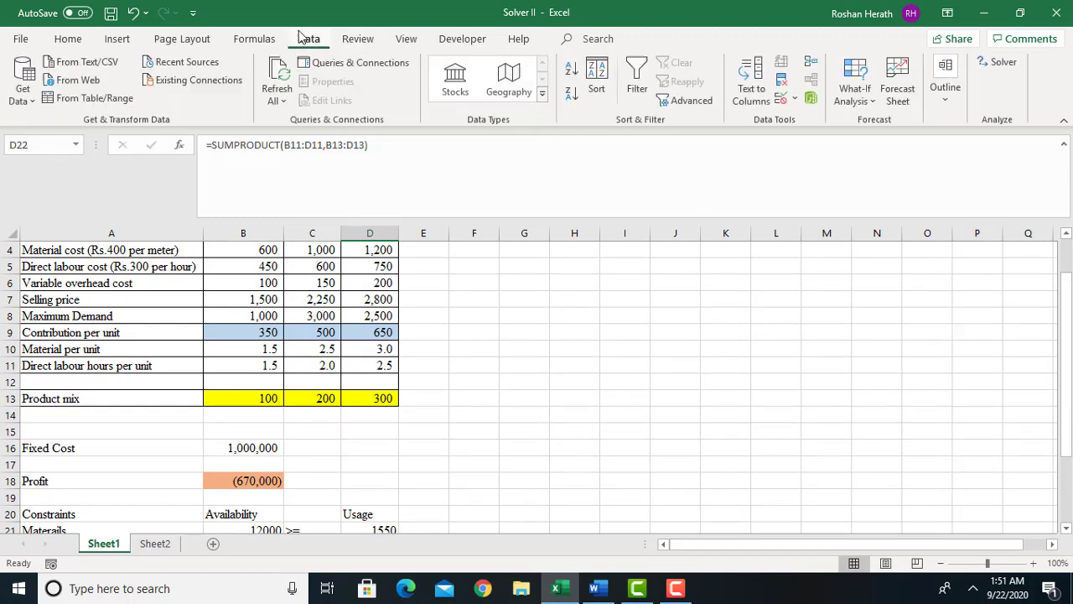
{"action": "left_click", "coordinate": [987, 64]}
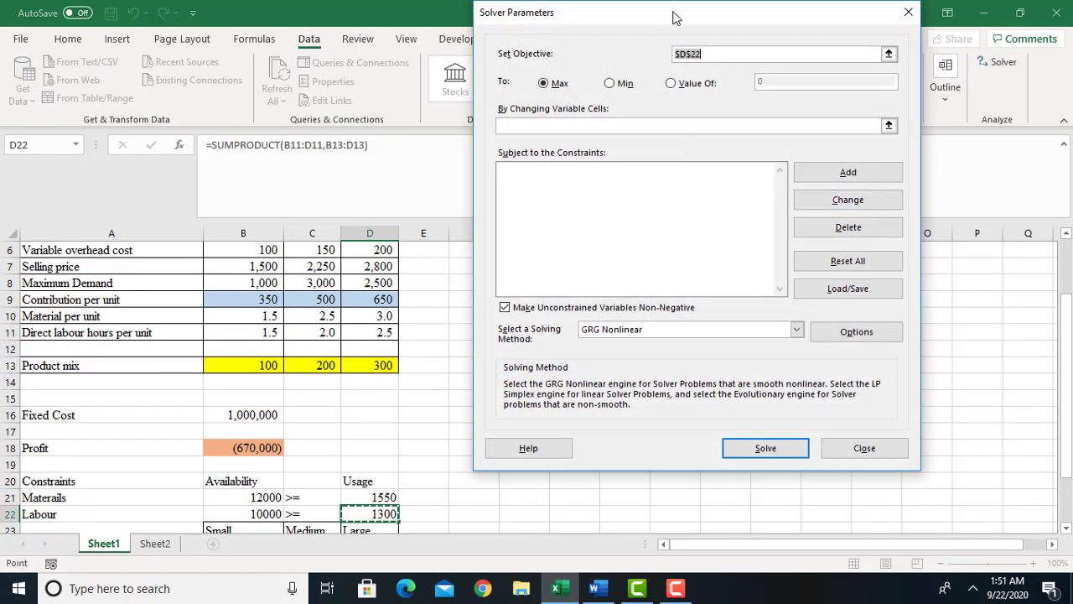
{"action": "left_click_drag", "start_coordinate": [688, 19], "coordinate": [752, 69]}
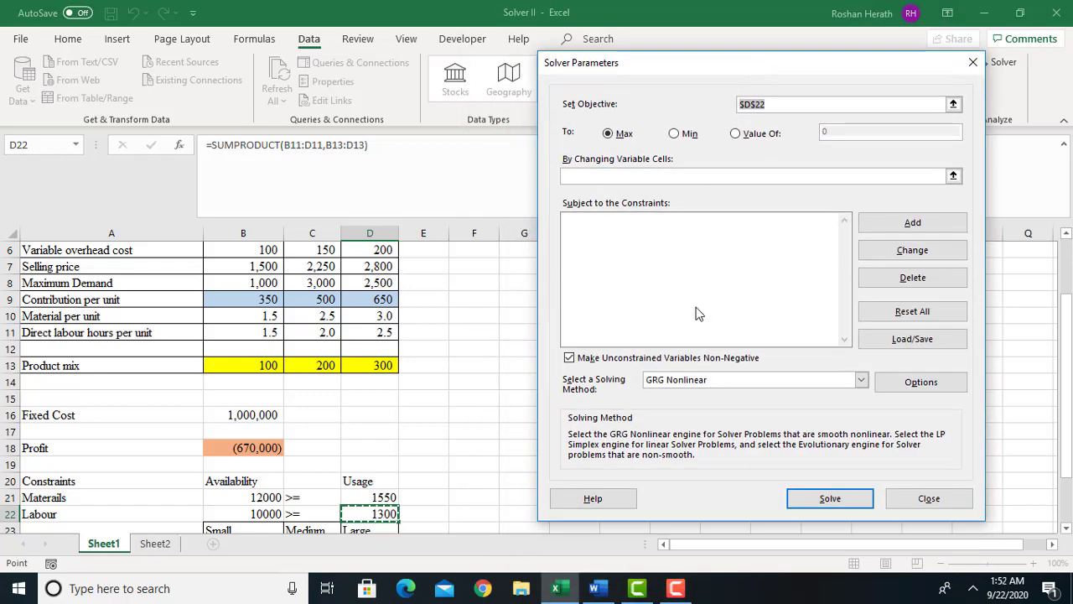
{"action": "left_click", "coordinate": [772, 104]}
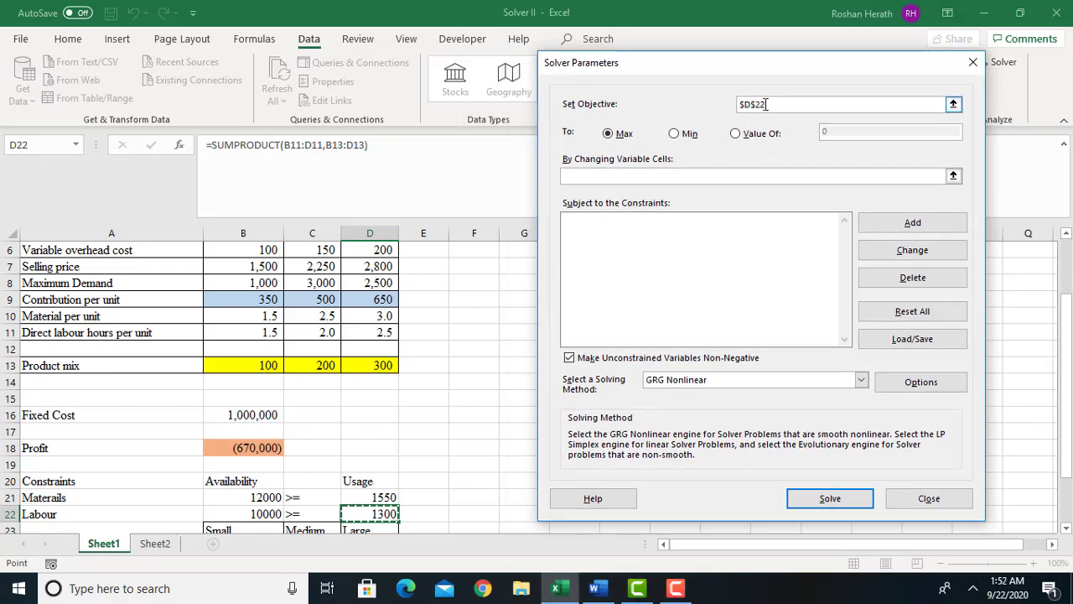
{"action": "left_click", "coordinate": [231, 446]}
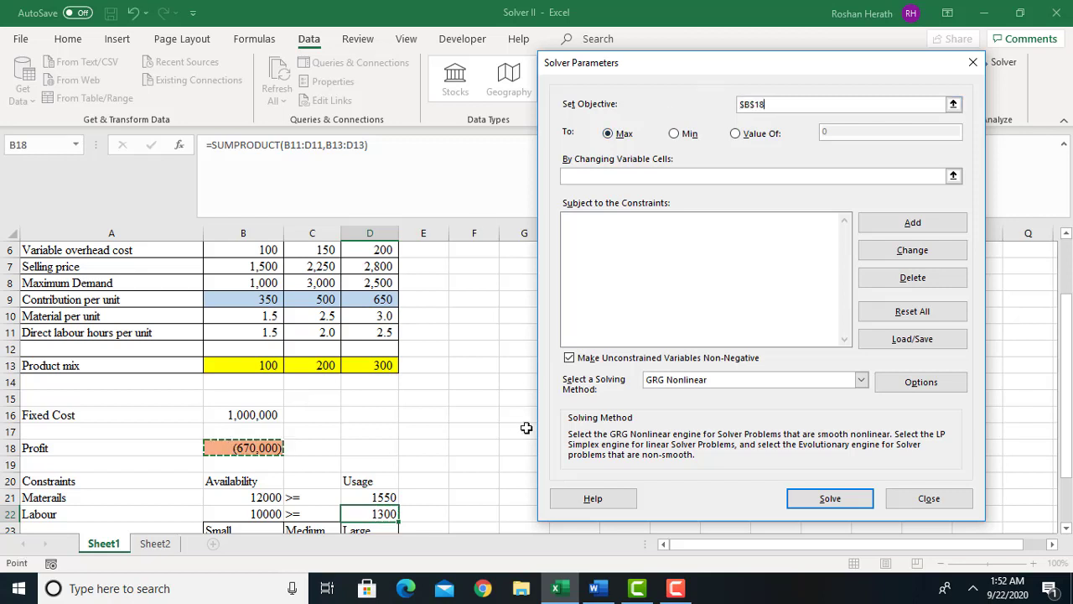
Set Solver's changing variable cells to the product mix range B13:D13
{"action": "left_click", "coordinate": [591, 177]}
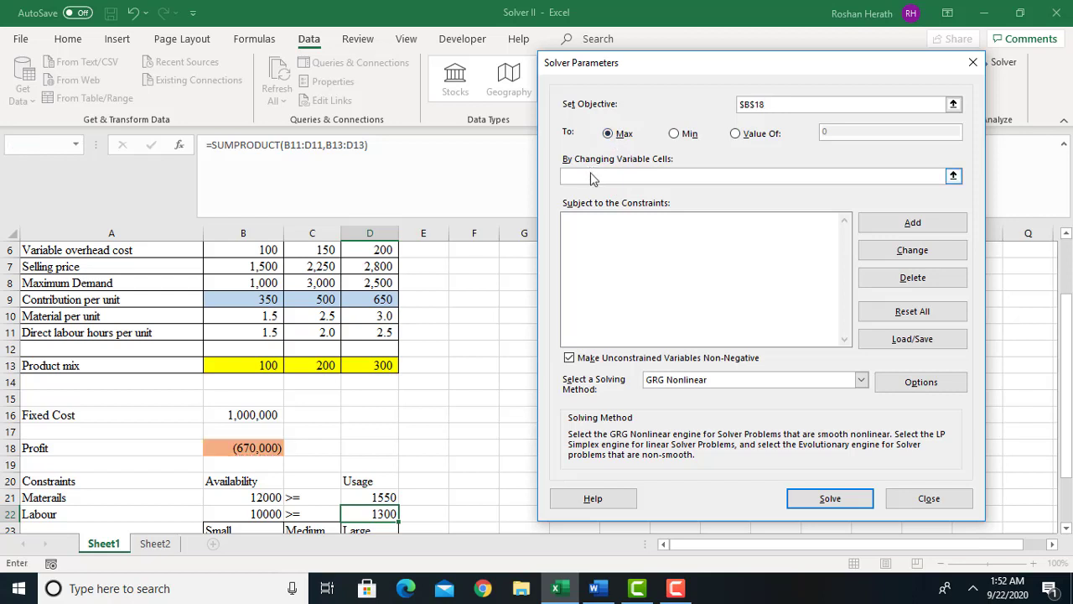
{"action": "left_click", "coordinate": [223, 368]}
{"action": "left_click_drag", "start_coordinate": [222, 368], "coordinate": [381, 367]}
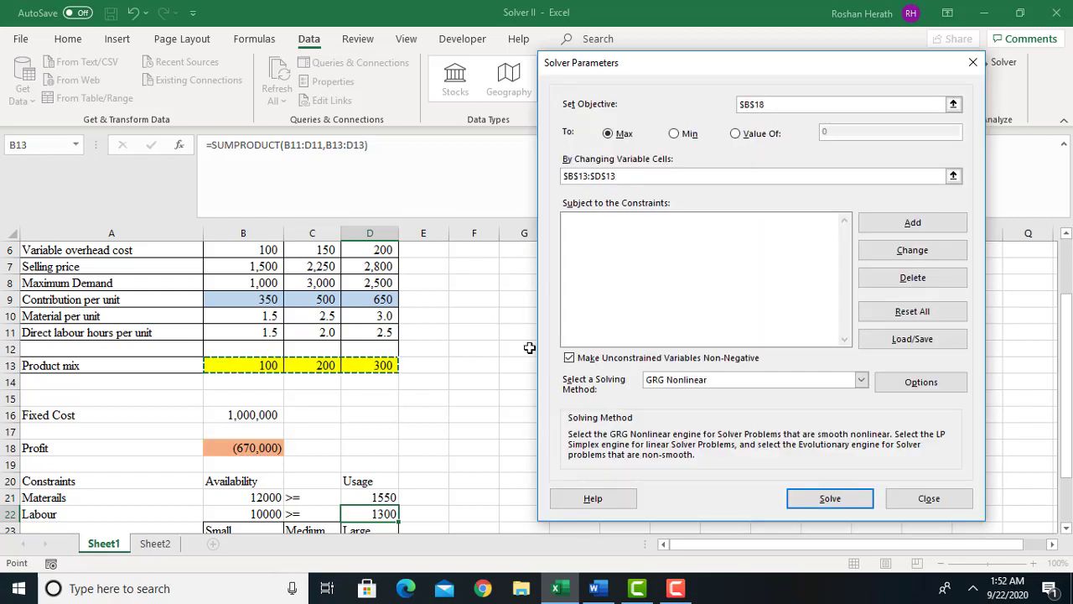
Add a Solver constraint that the materials usage in D21 is <= the materials availability in B21
{"action": "left_click", "coordinate": [908, 224]}
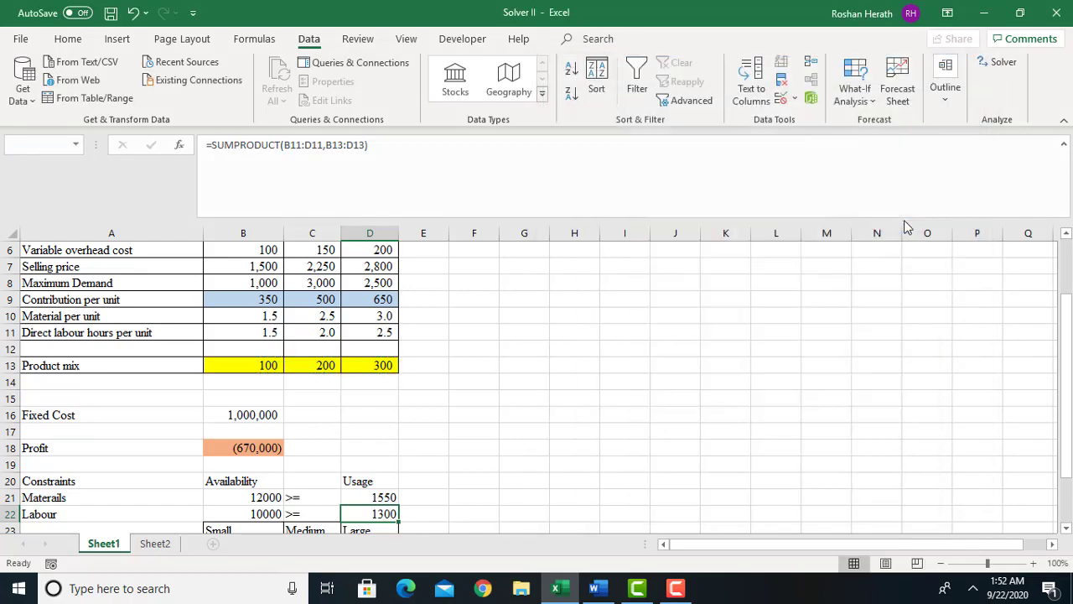
{"action": "left_click_drag", "start_coordinate": [1069, 413], "coordinate": [1070, 440]}
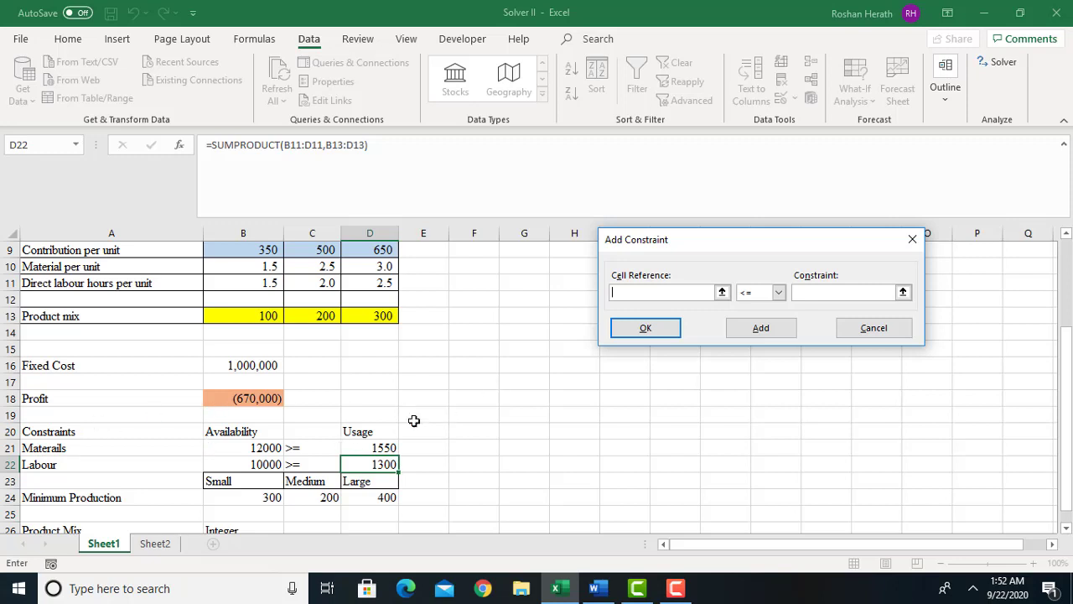
{"action": "left_click", "coordinate": [380, 447]}
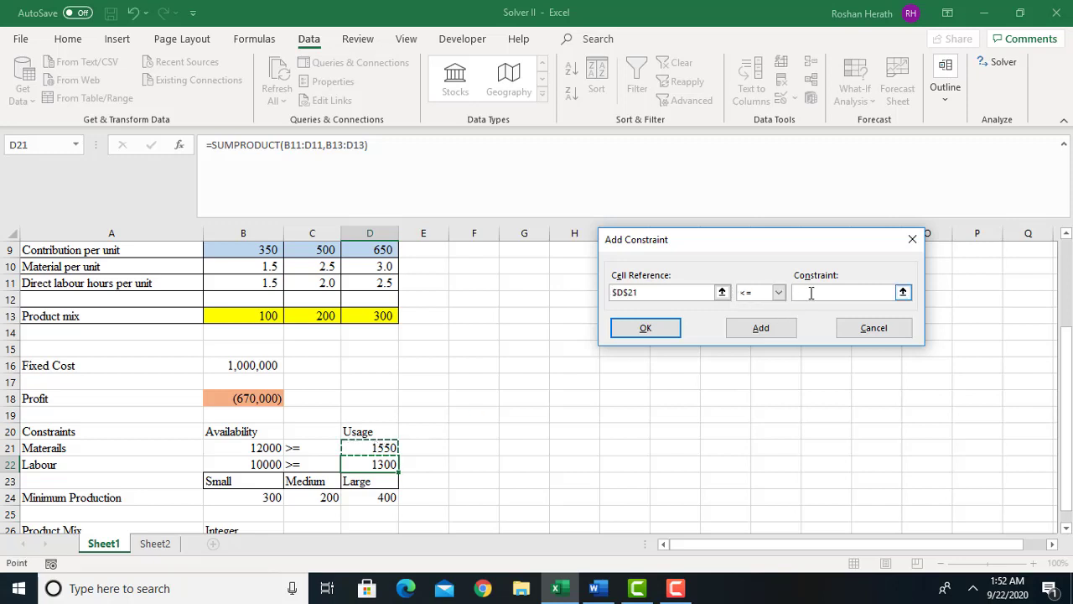
{"action": "left_click", "coordinate": [810, 293]}
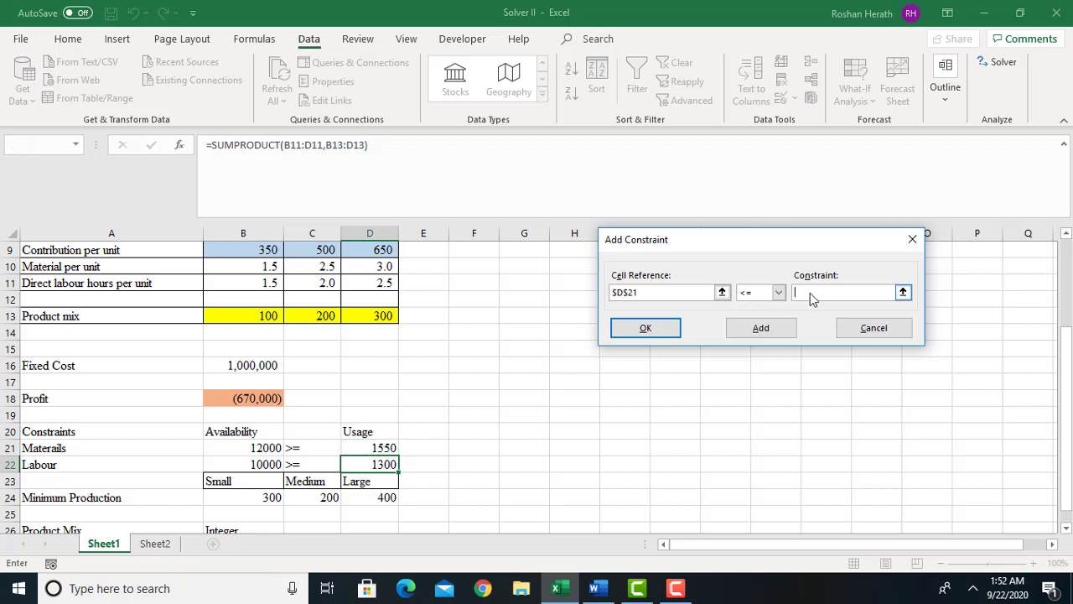
{"action": "left_click", "coordinate": [244, 448]}
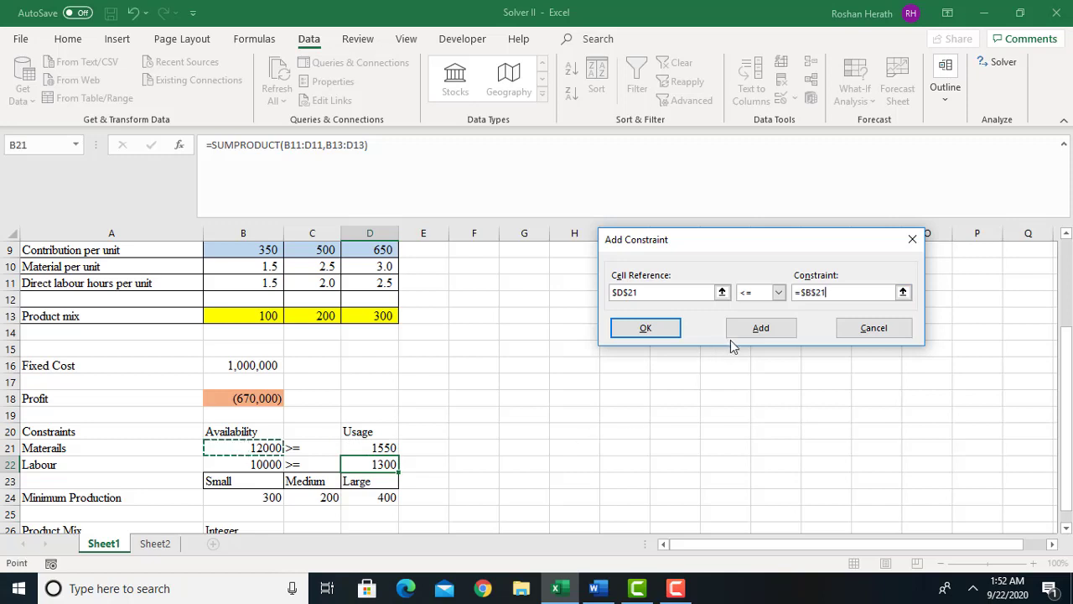
{"action": "left_click", "coordinate": [750, 335]}
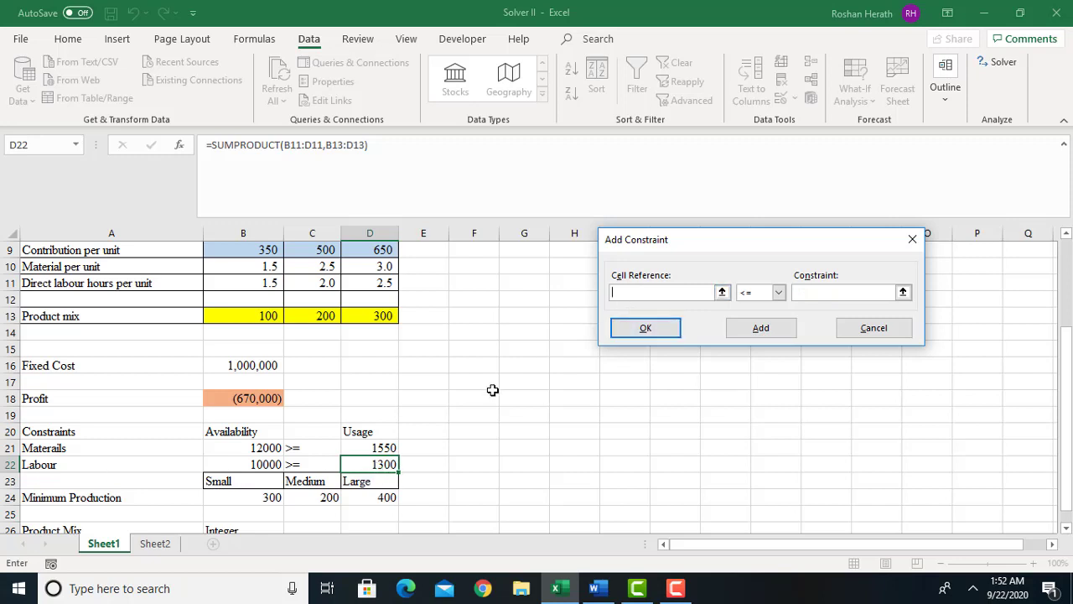
Add a Solver constraint that the labour usage in D22 is <= the labour availability in B22
{"action": "left_click", "coordinate": [379, 464]}
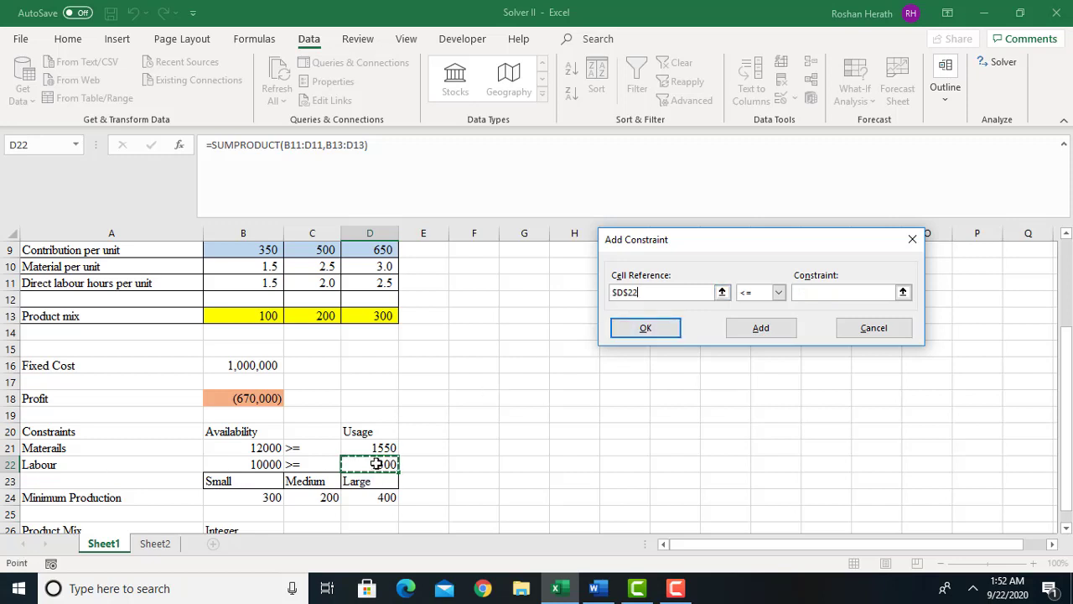
{"action": "left_click", "coordinate": [810, 292]}
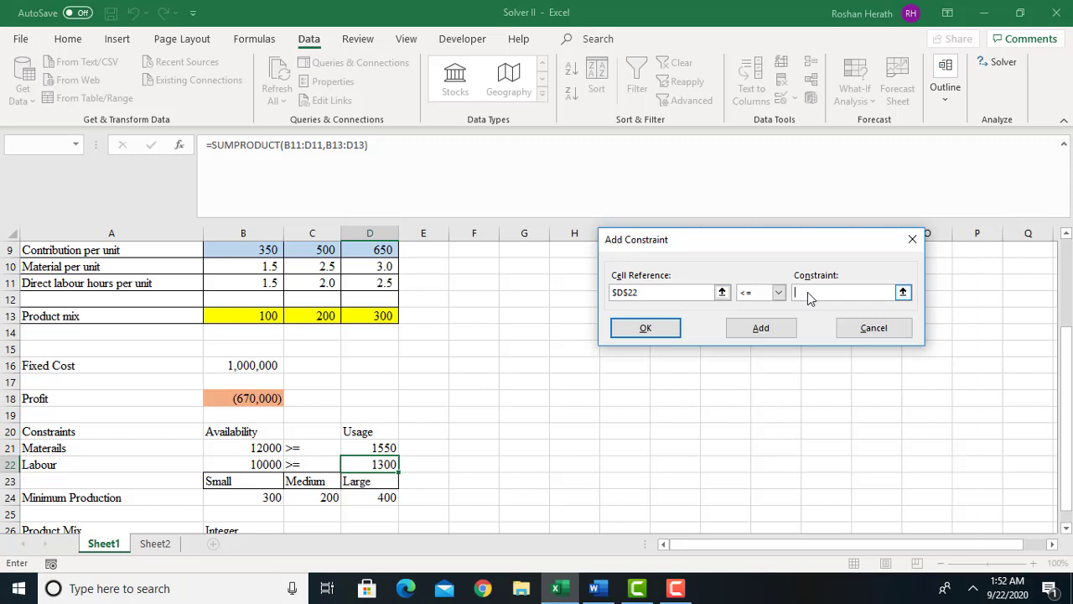
{"action": "left_click", "coordinate": [249, 464]}
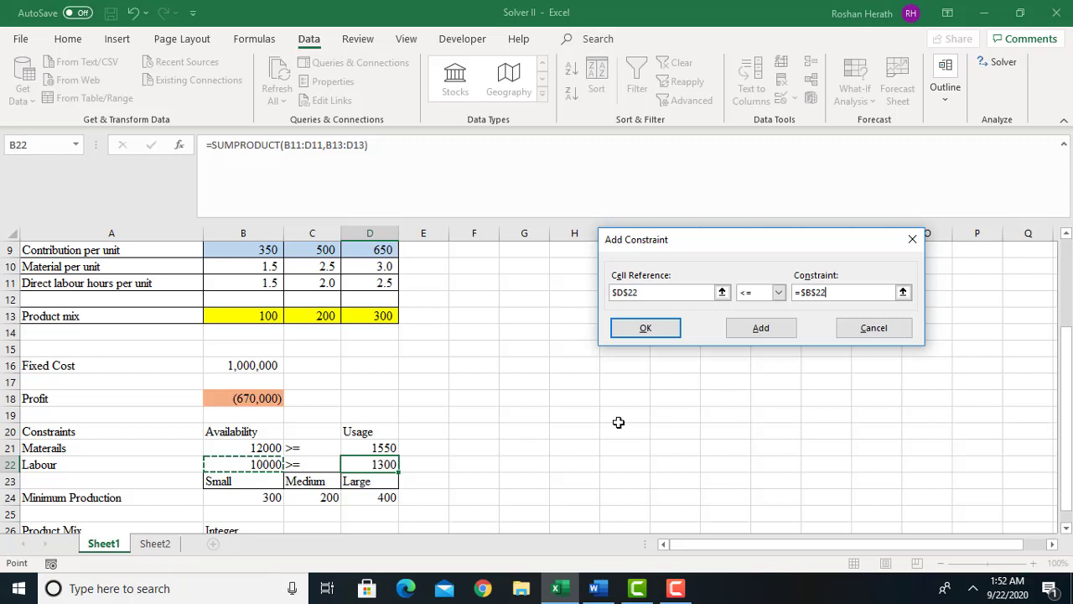
{"action": "left_click", "coordinate": [761, 328]}
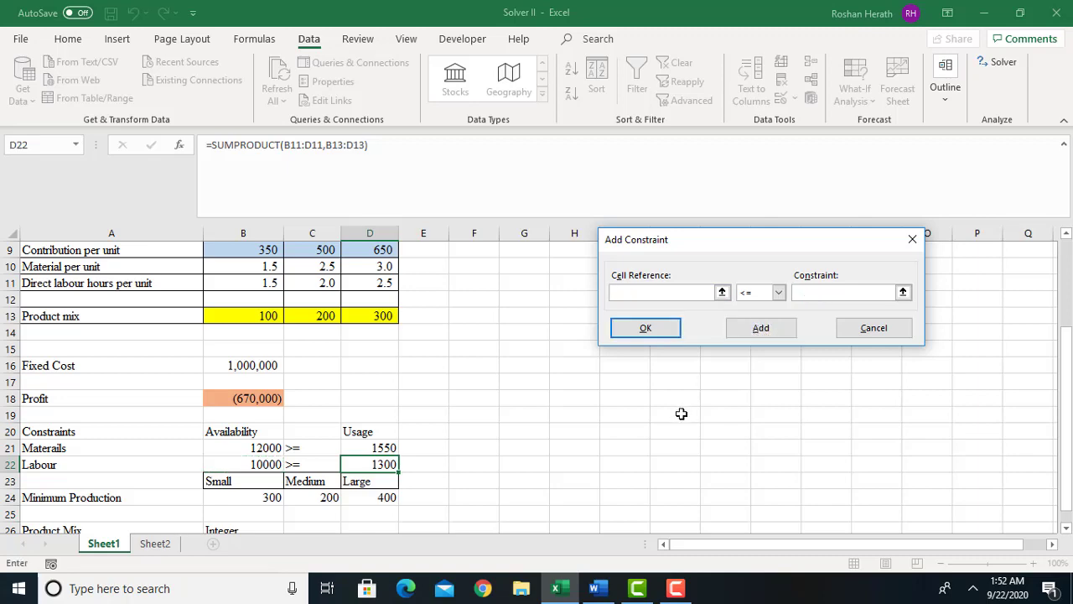
Add a Solver constraint that the product mix B13:D13 is <= the maximum demand in B8:D8
{"action": "left_click_drag", "start_coordinate": [1068, 374], "coordinate": [1066, 327]}
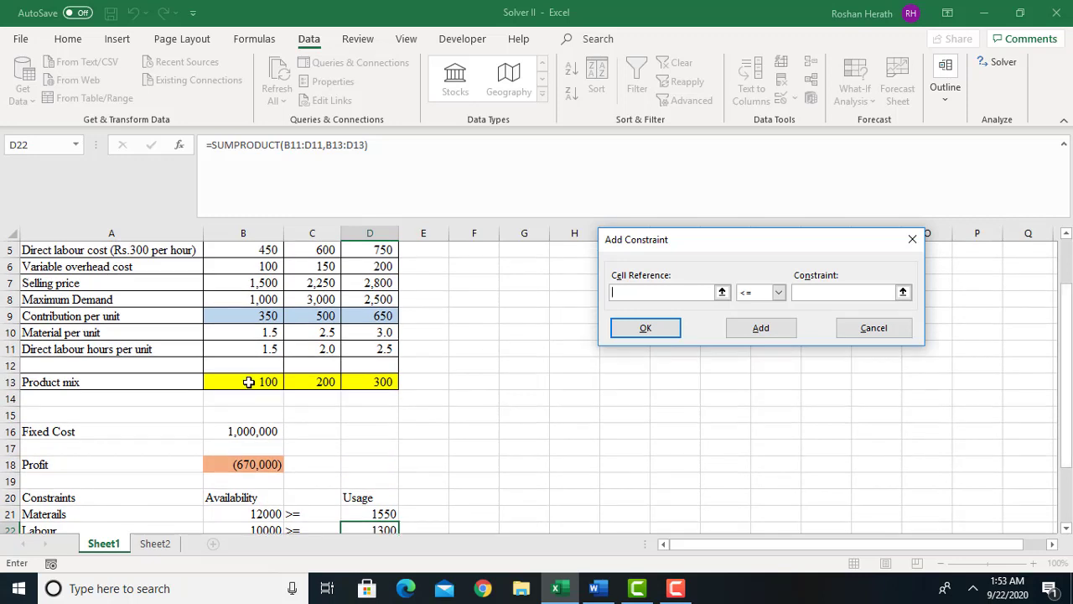
{"action": "left_click_drag", "start_coordinate": [250, 381], "coordinate": [355, 382]}
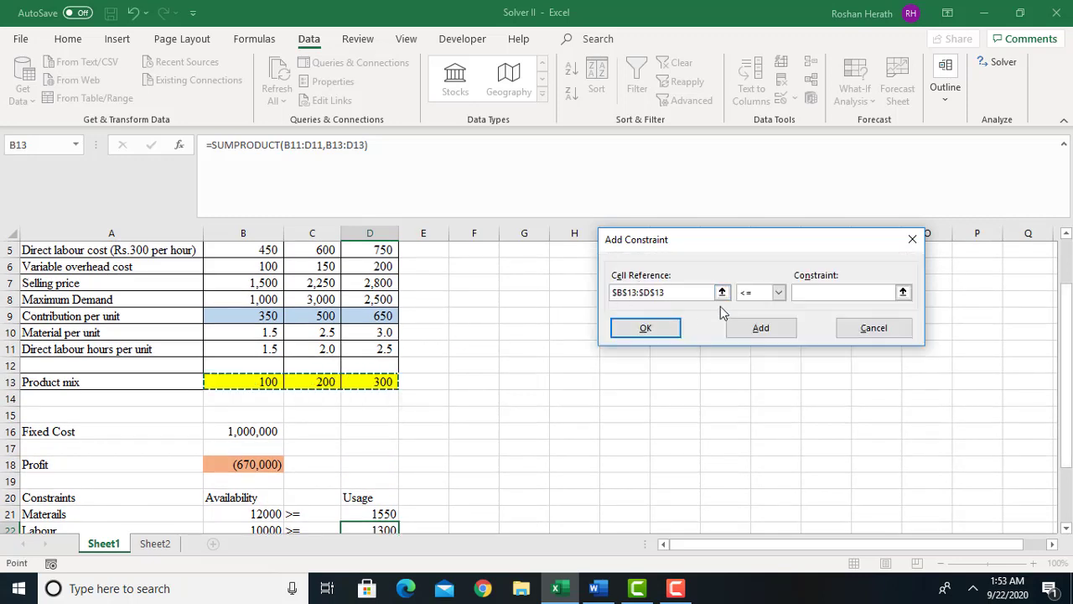
{"action": "left_click", "coordinate": [807, 294]}
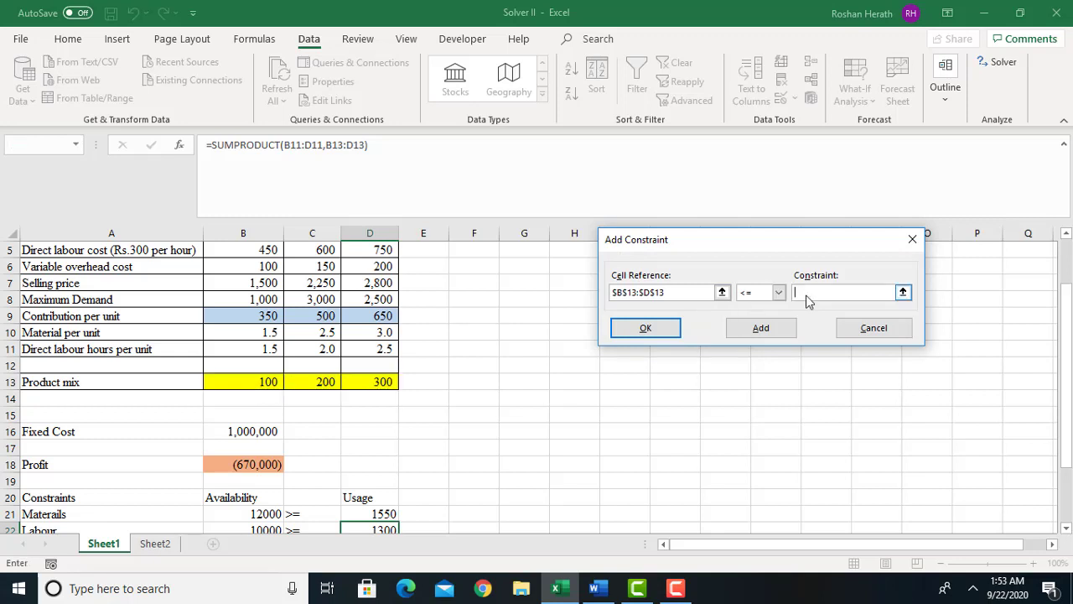
{"action": "left_click", "coordinate": [238, 300]}
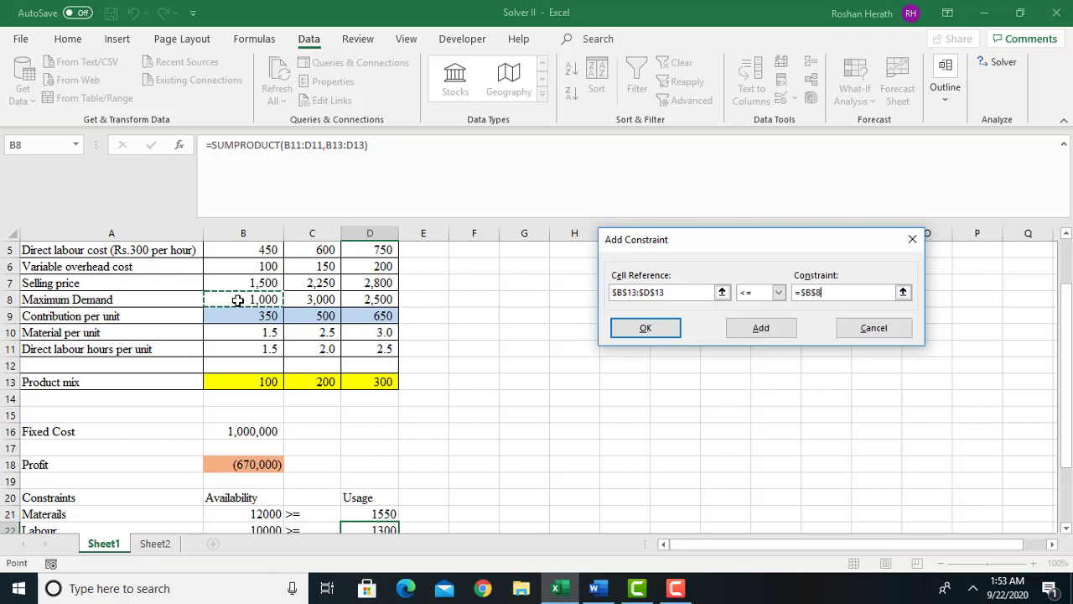
{"action": "left_click_drag", "start_coordinate": [241, 300], "coordinate": [355, 297]}
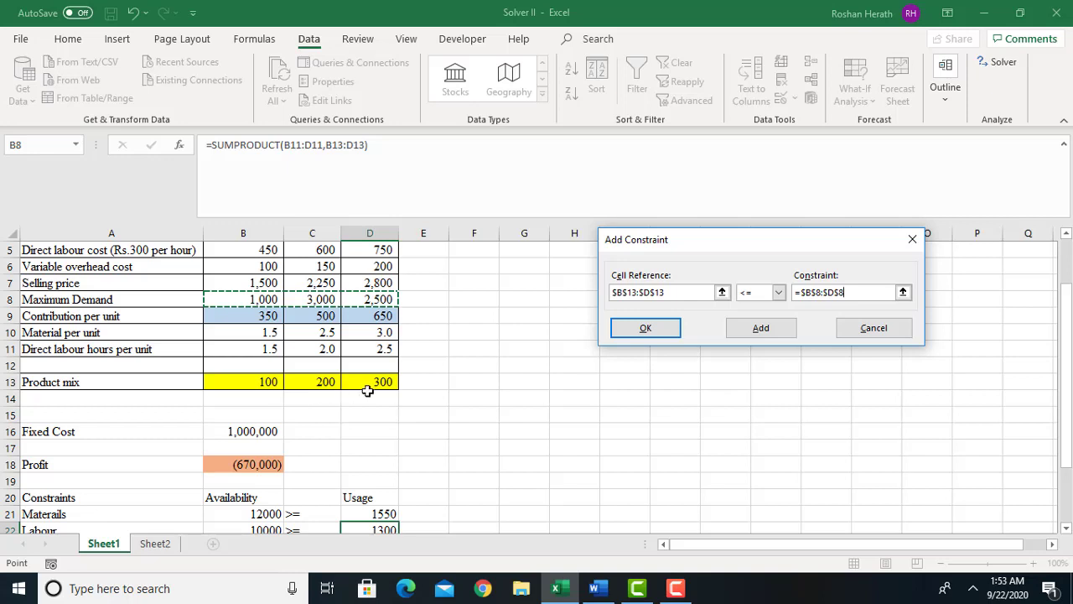
{"action": "left_click", "coordinate": [749, 334]}
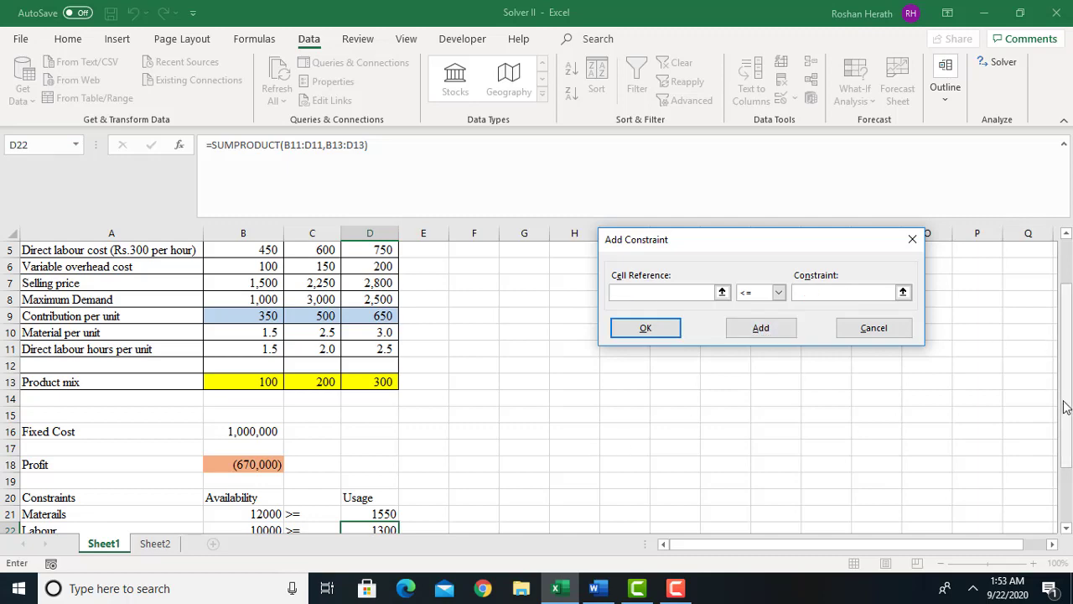
Add a Solver constraint that the product mix B13:D13 is >= the minimum production in B24:D24
{"action": "left_click_drag", "start_coordinate": [1067, 411], "coordinate": [1064, 469]}
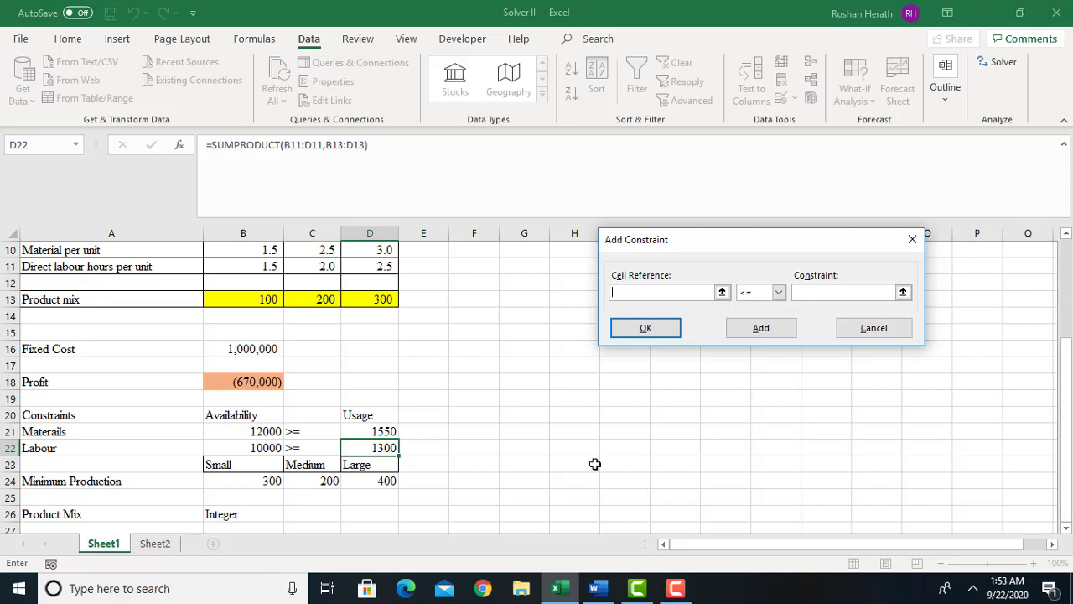
{"action": "left_click", "coordinate": [249, 300]}
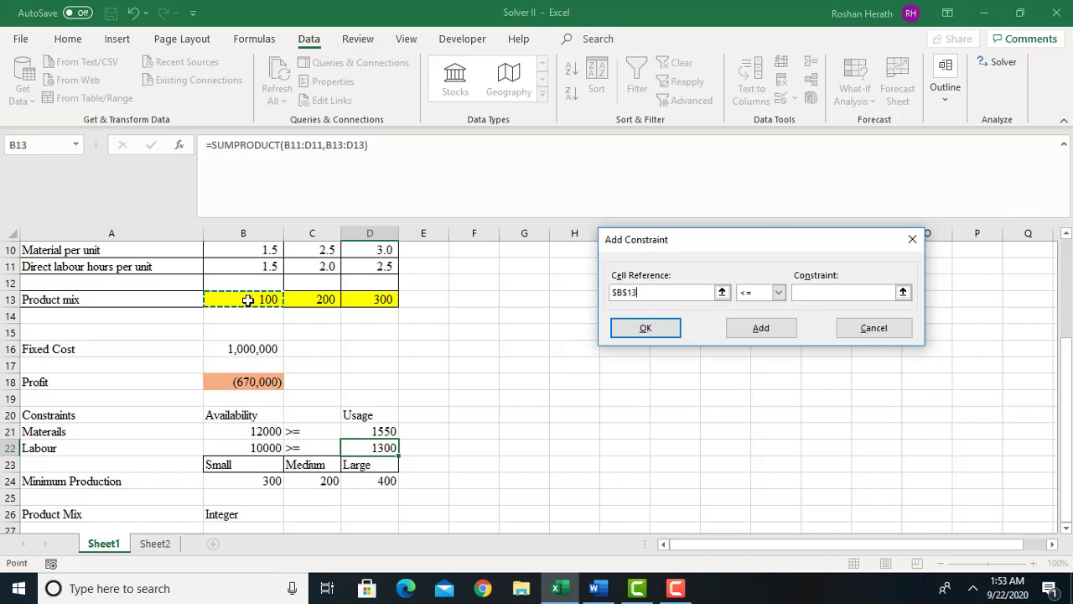
{"action": "left_click_drag", "start_coordinate": [248, 300], "coordinate": [351, 299]}
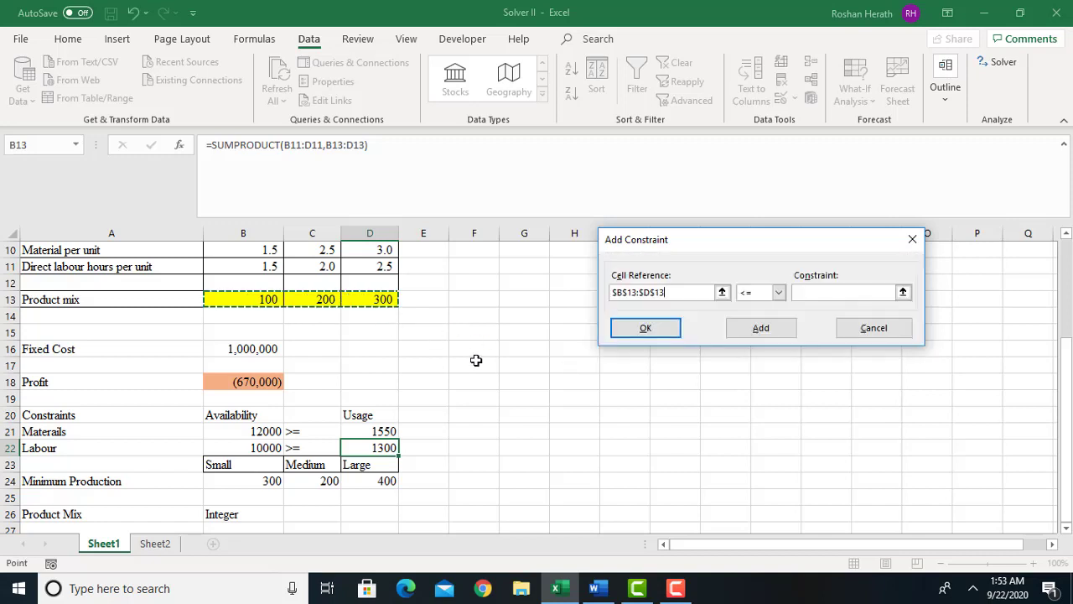
{"action": "left_click", "coordinate": [780, 293]}
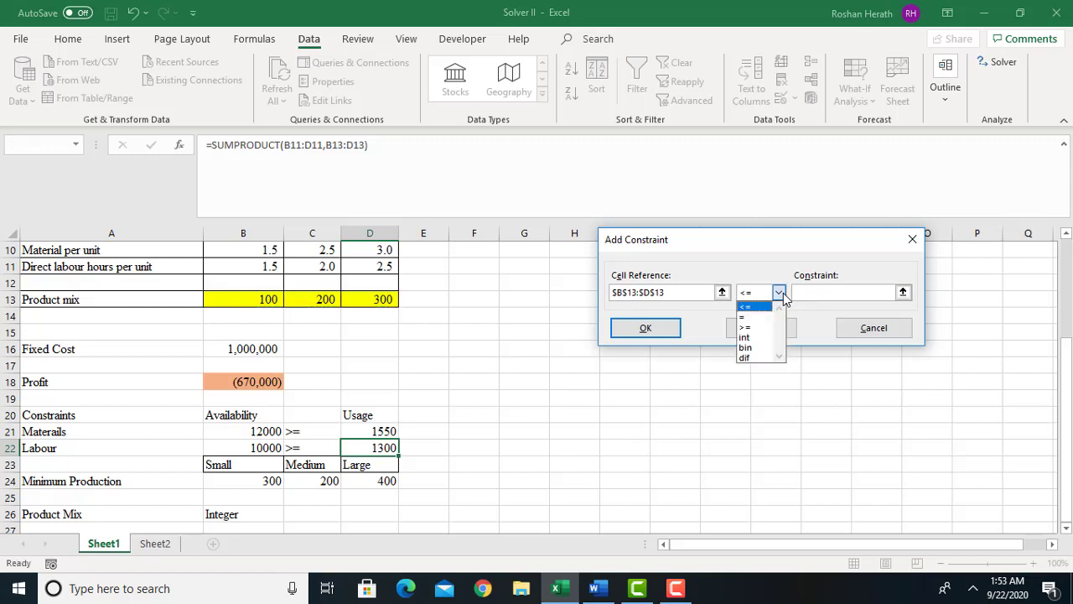
{"action": "left_click", "coordinate": [746, 328]}
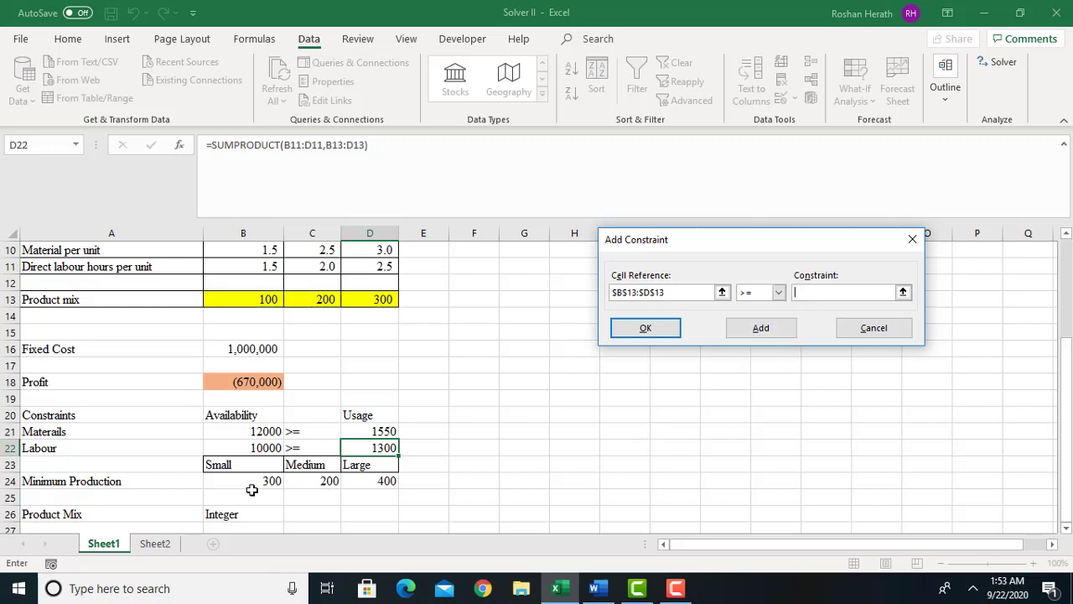
{"action": "left_click_drag", "start_coordinate": [243, 480], "coordinate": [355, 480]}
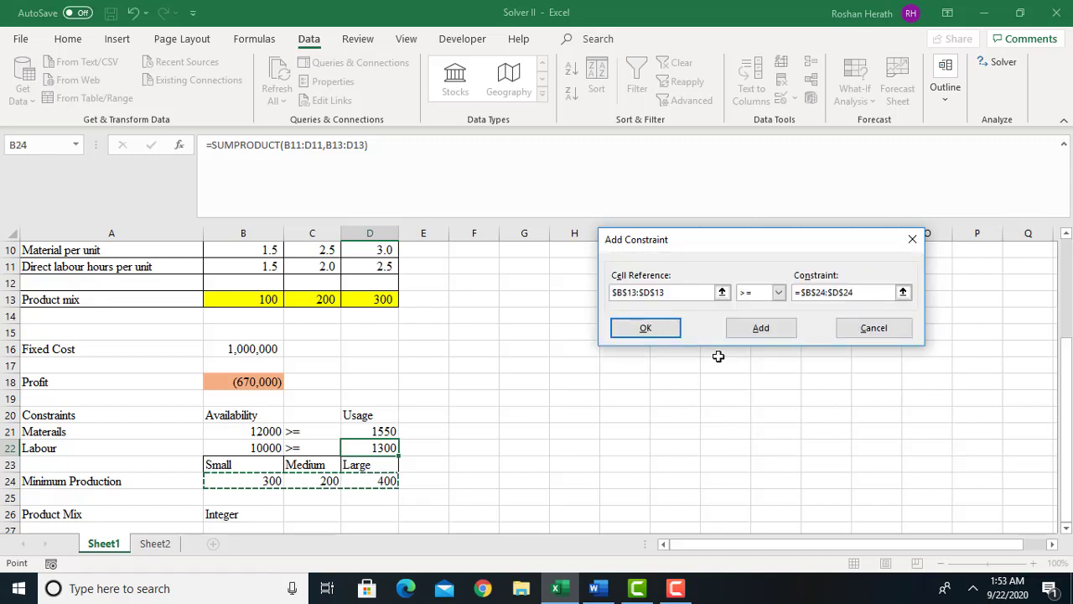
{"action": "left_click", "coordinate": [755, 330]}
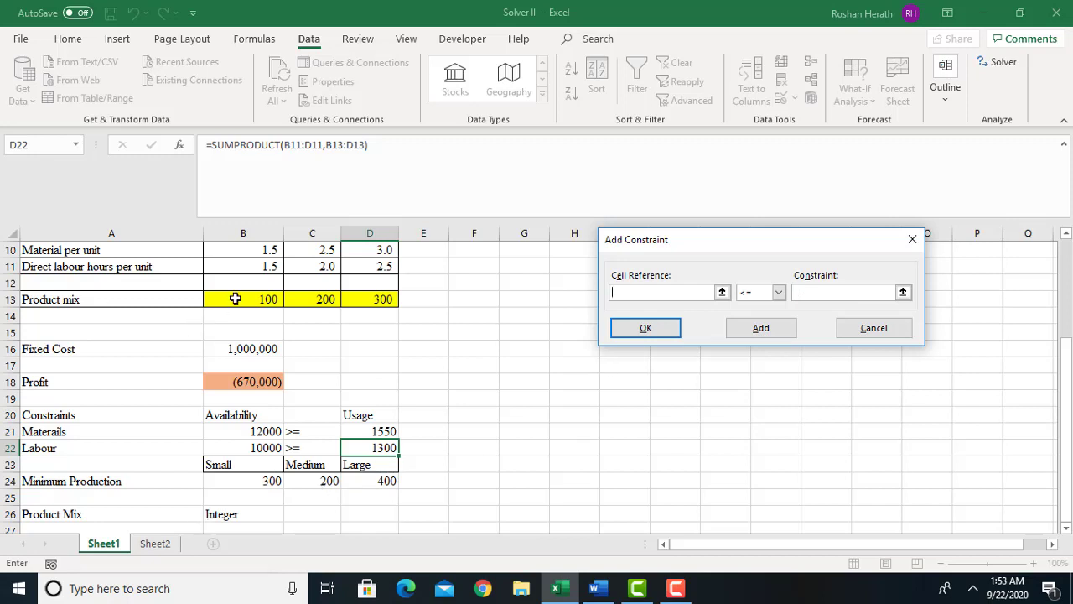
Add an int constraint on the product mix B13:D13 and finish adding constraints
{"action": "left_click_drag", "start_coordinate": [236, 298], "coordinate": [360, 297]}
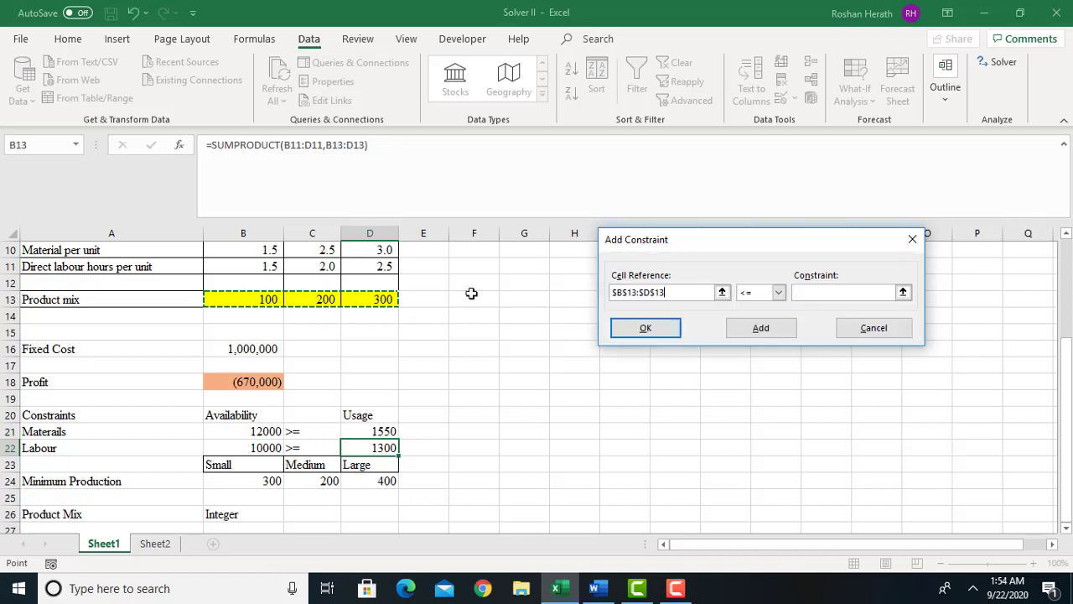
{"action": "left_click", "coordinate": [779, 292]}
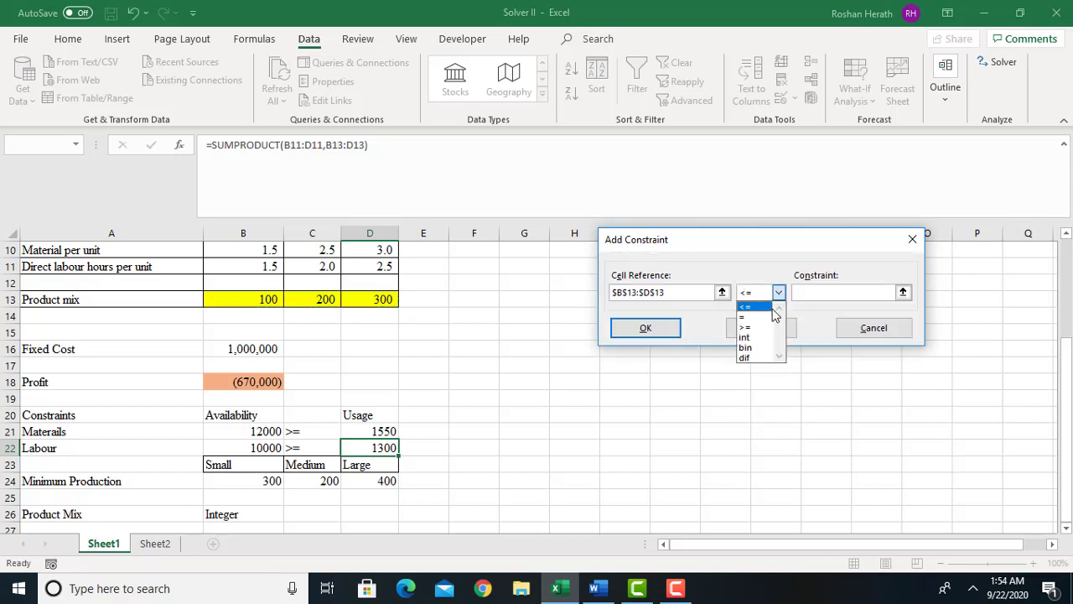
{"action": "left_click", "coordinate": [755, 337]}
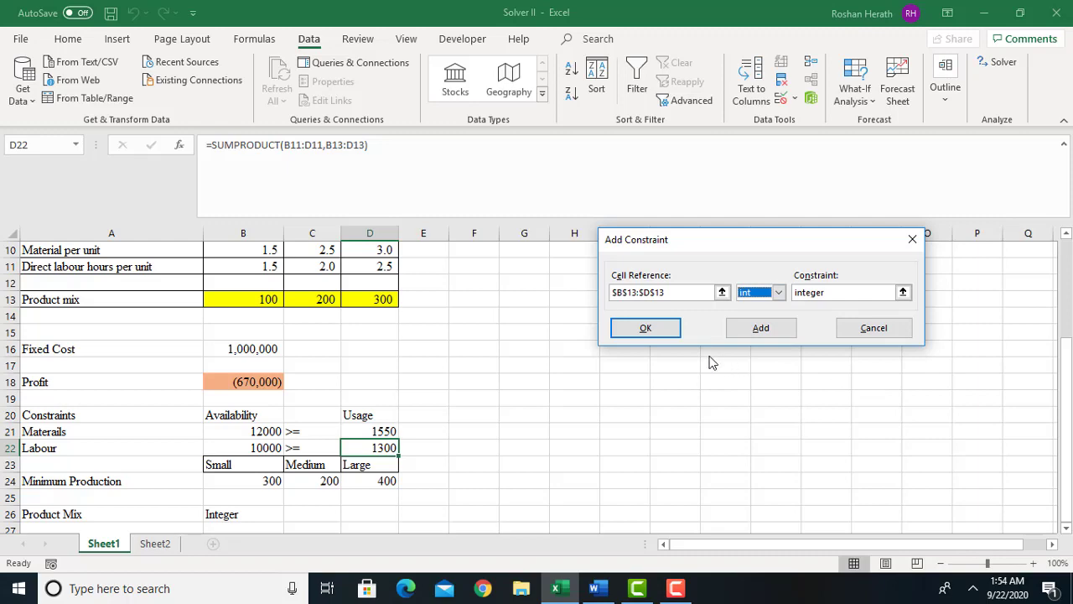
{"action": "left_click", "coordinate": [646, 329]}
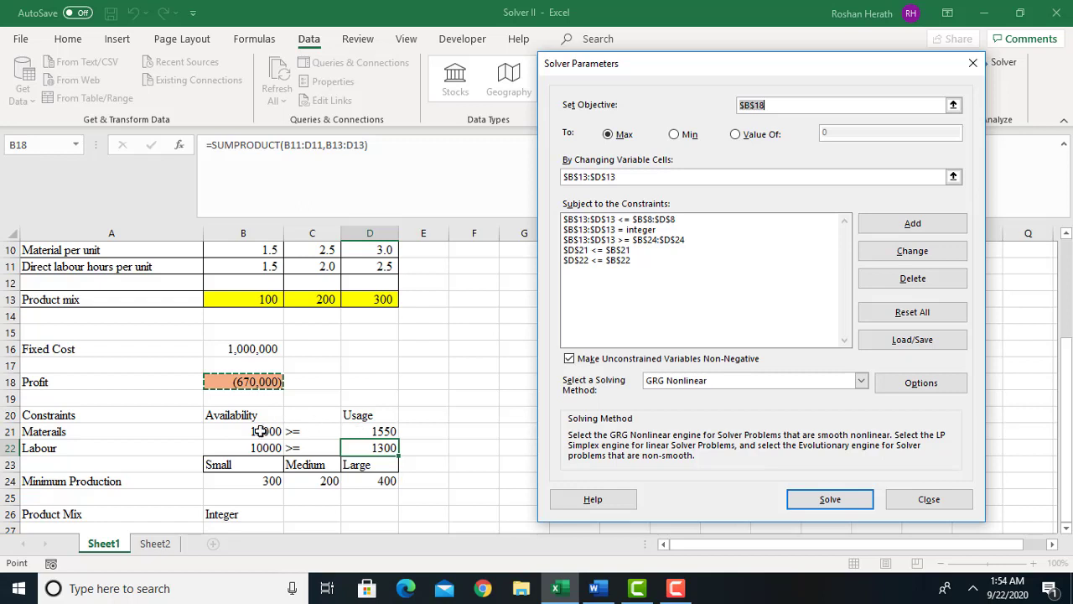
Review the materials, labour, maximum demand and minimum production constraints in Solver against the worksheet
{"action": "left_click", "coordinate": [580, 250]}
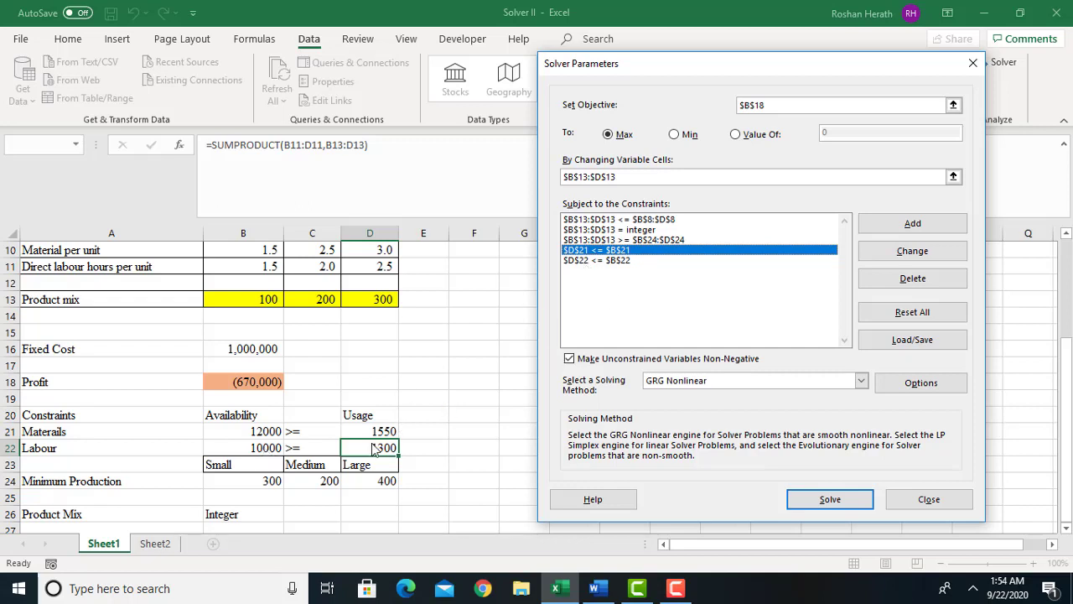
{"action": "left_click", "coordinate": [607, 262]}
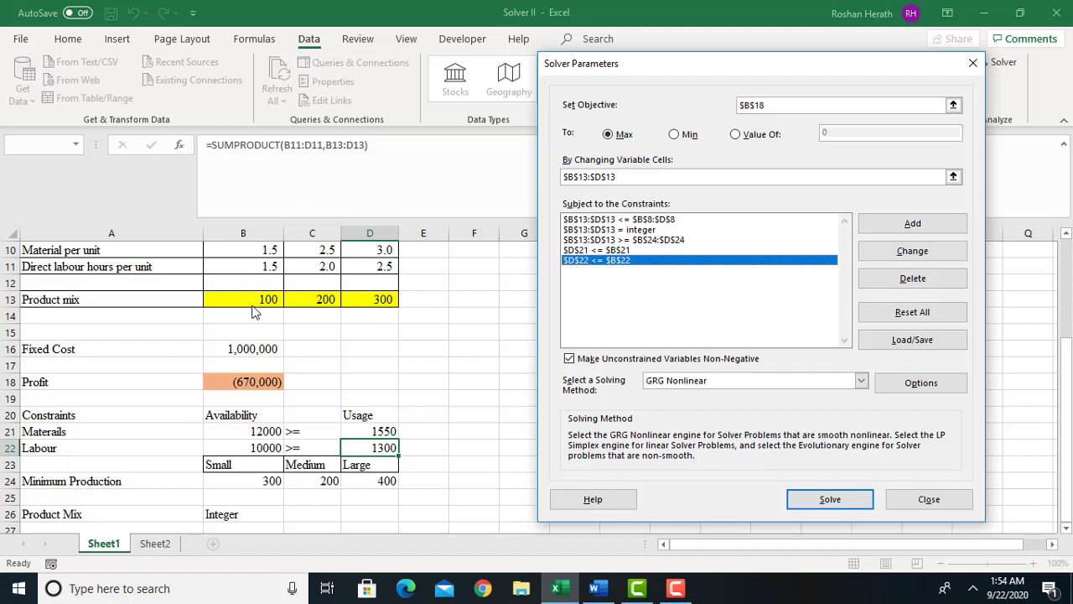
{"action": "left_click", "coordinate": [625, 221]}
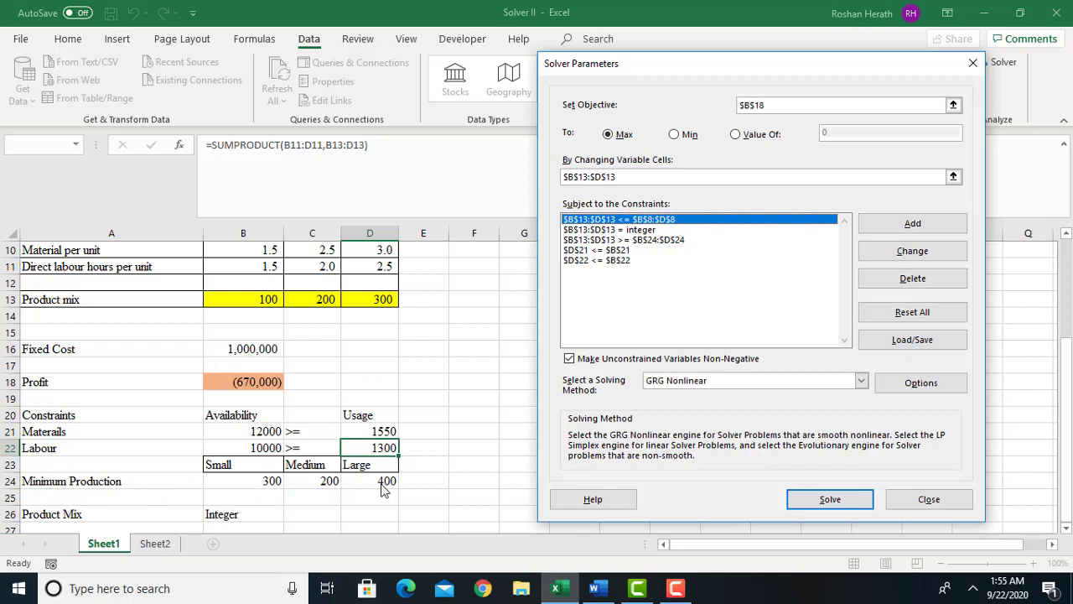
{"action": "left_click", "coordinate": [630, 240]}
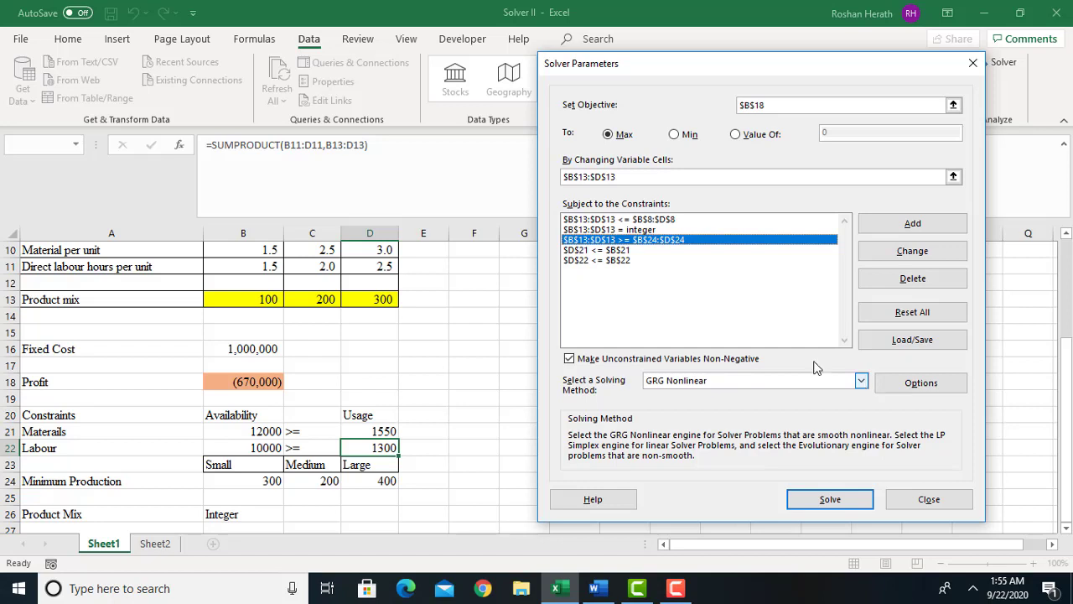
Solve the model with the Simplex LP method and move the Solver results clear of the worksheet data
{"action": "left_click", "coordinate": [861, 383]}
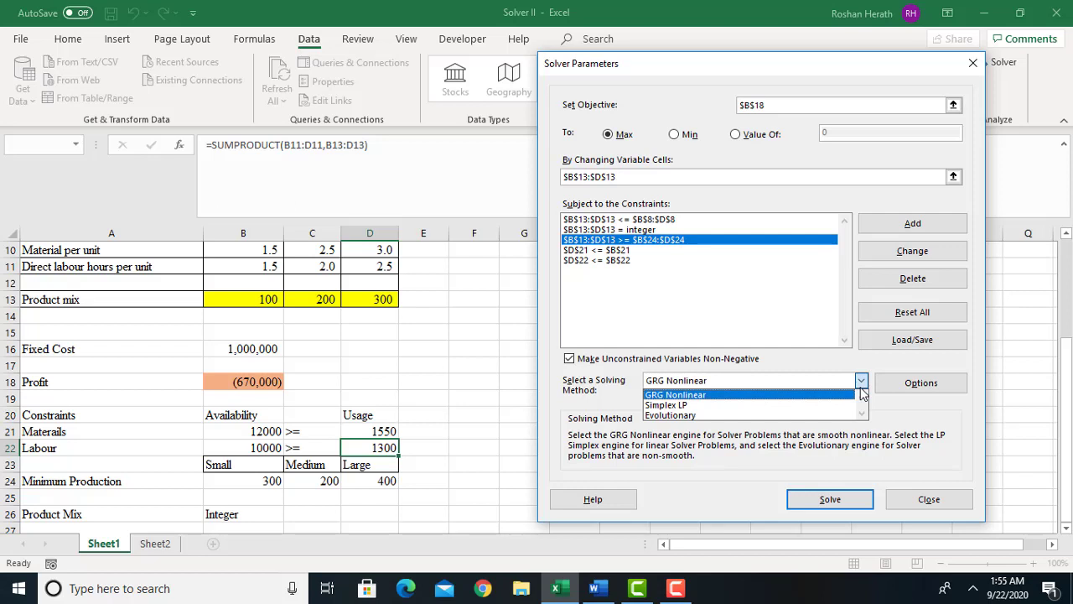
{"action": "left_click", "coordinate": [676, 406]}
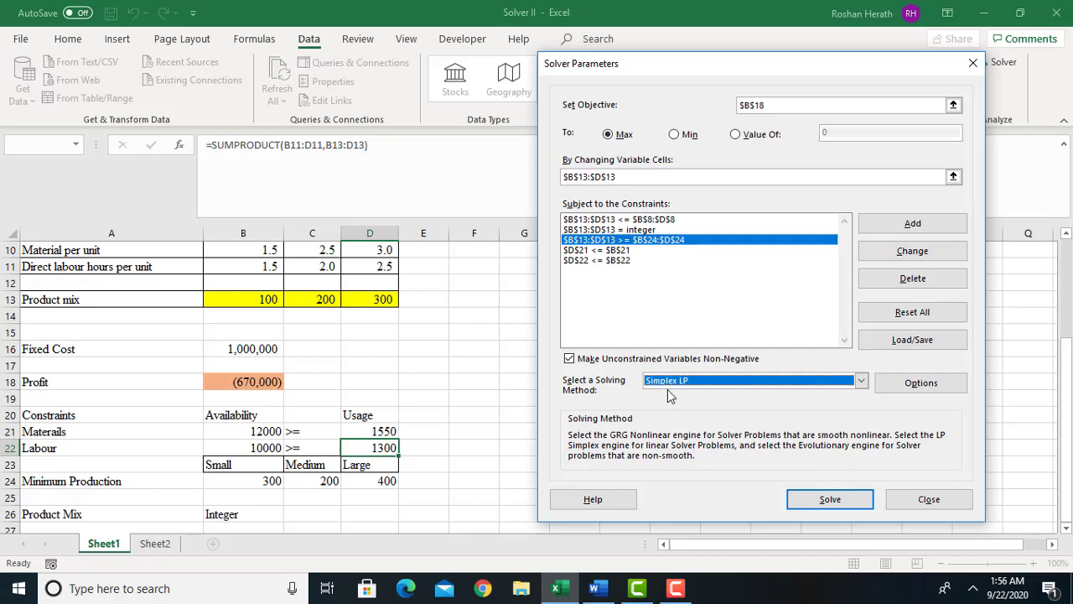
{"action": "left_click", "coordinate": [829, 500]}
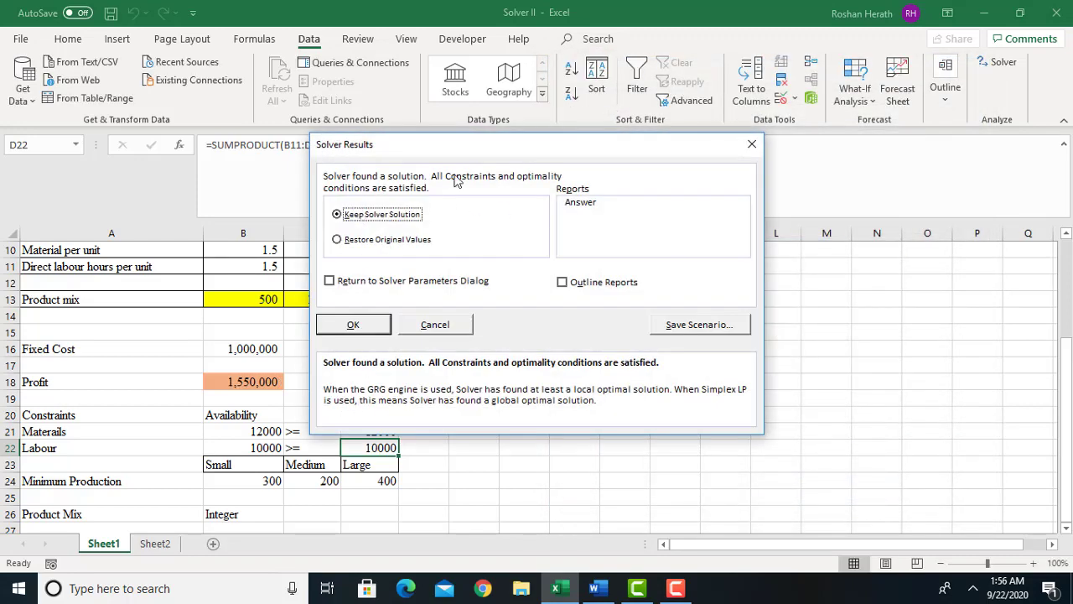
{"action": "left_click_drag", "start_coordinate": [473, 156], "coordinate": [690, 162]}
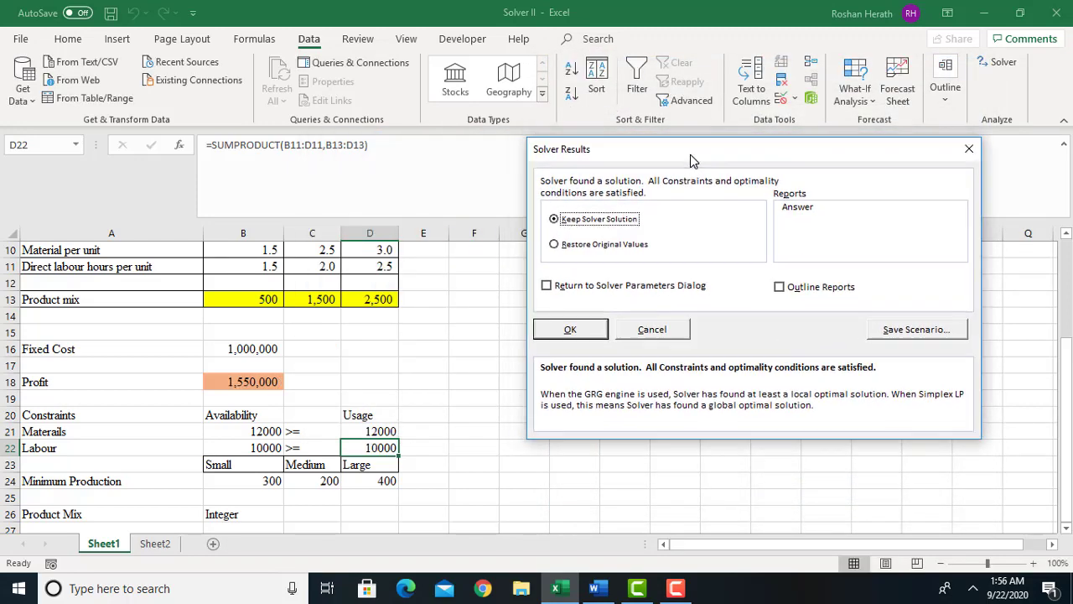
Keep the Solver solution with an Answer report, and review the solved product mix, profit and constraint usage on Sheet1
{"action": "left_click", "coordinate": [809, 210]}
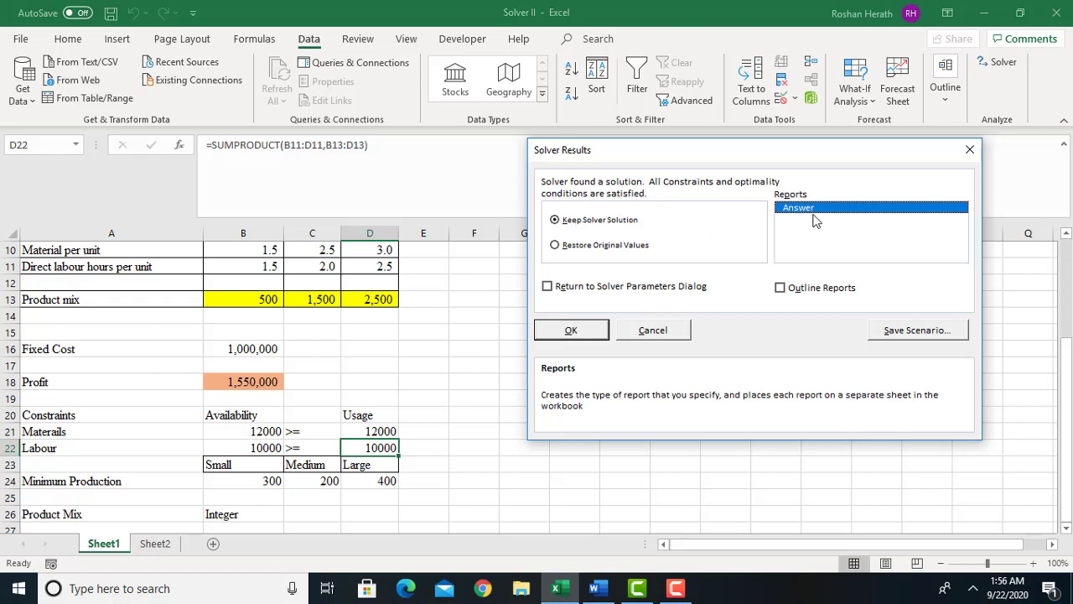
{"action": "left_click", "coordinate": [572, 329]}
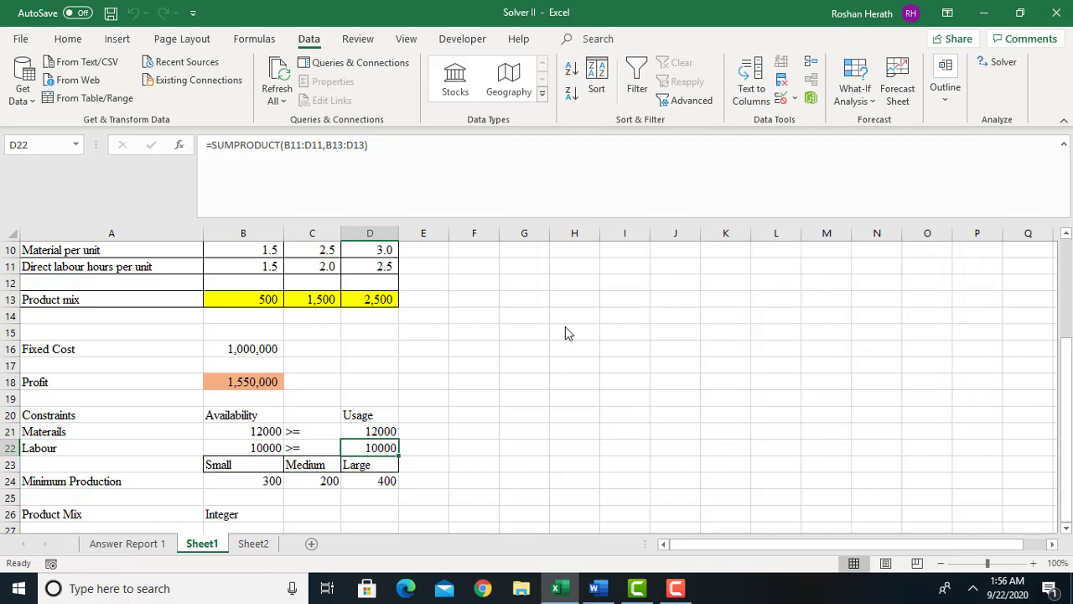
{"action": "left_click_drag", "start_coordinate": [1066, 382], "coordinate": [1064, 336]}
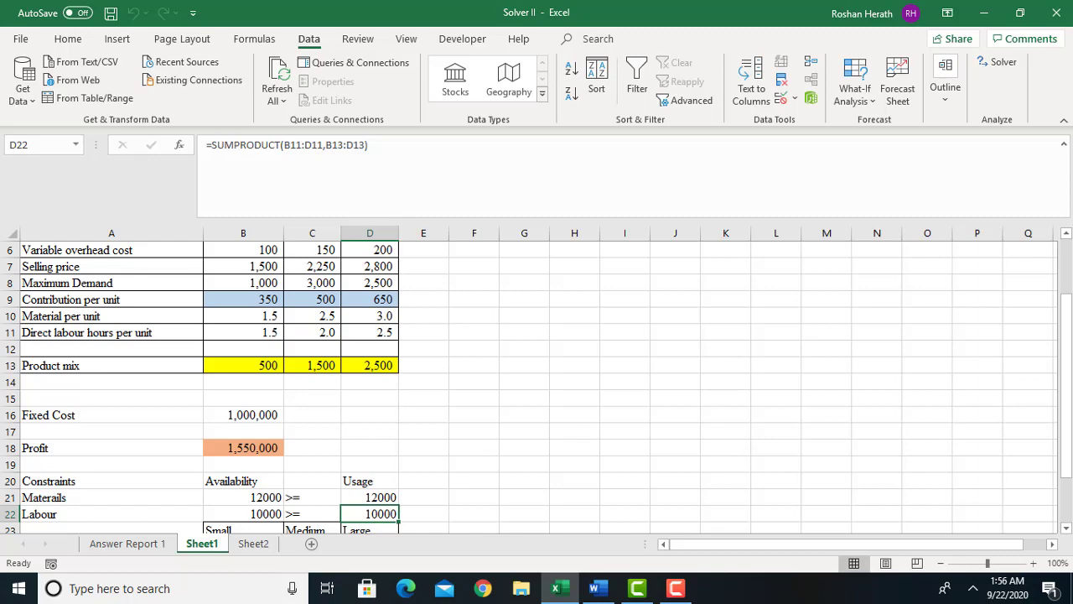
{"action": "left_click_drag", "start_coordinate": [1066, 327], "coordinate": [1069, 284]}
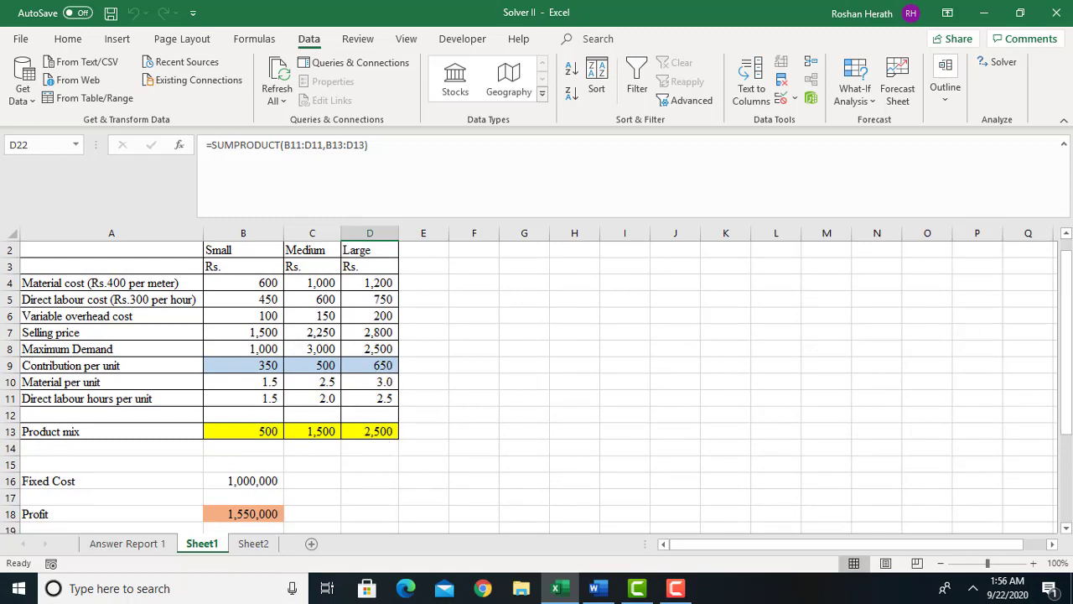
{"action": "left_click_drag", "start_coordinate": [1066, 382], "coordinate": [1068, 460]}
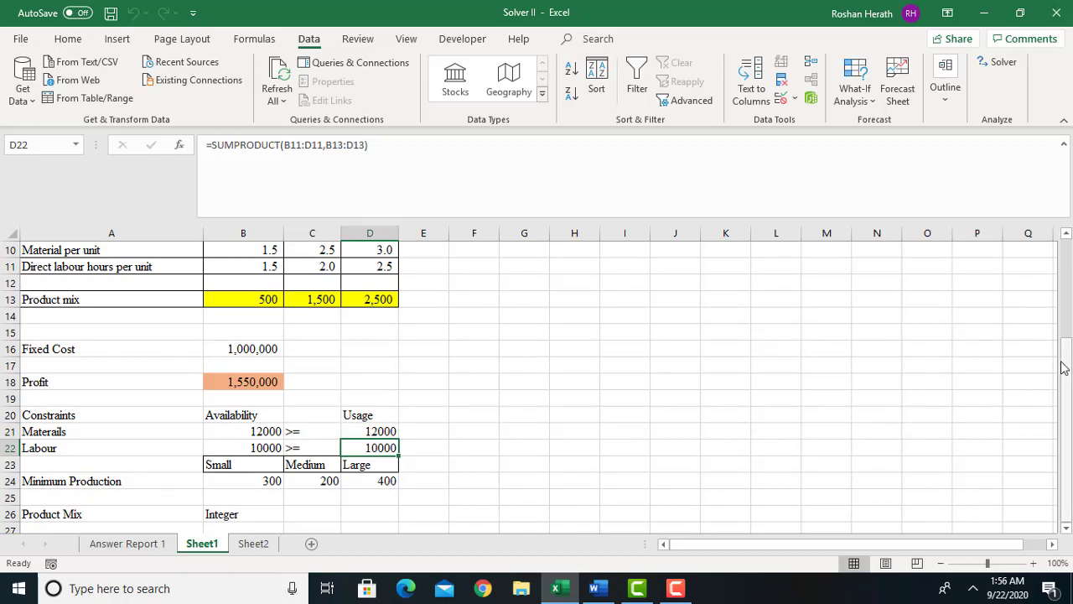
{"action": "left_click_drag", "start_coordinate": [1067, 362], "coordinate": [1067, 318]}
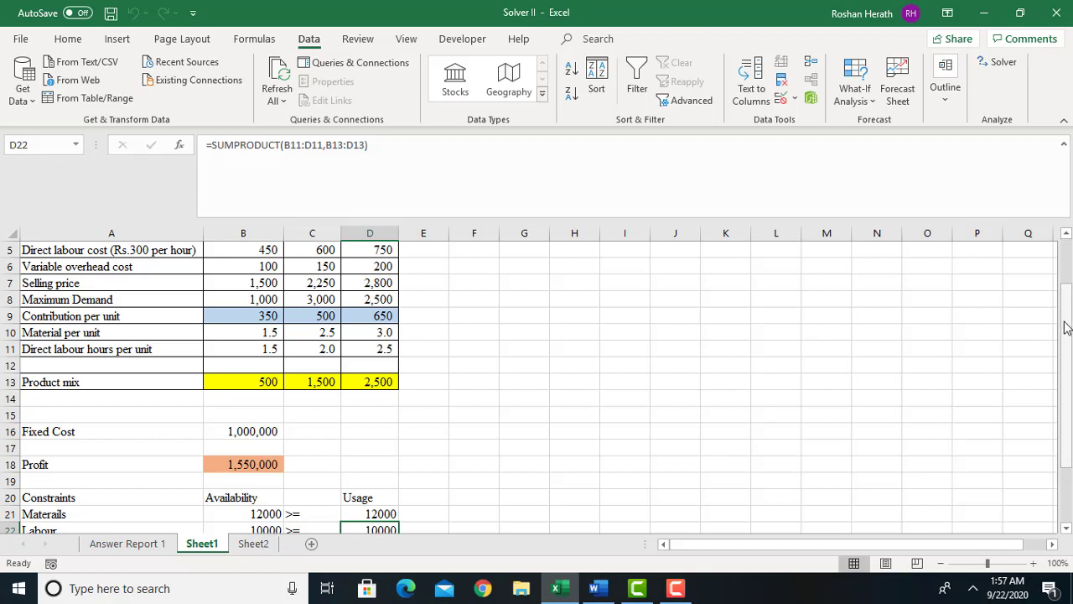
{"action": "left_click_drag", "start_coordinate": [1067, 327], "coordinate": [1067, 285]}
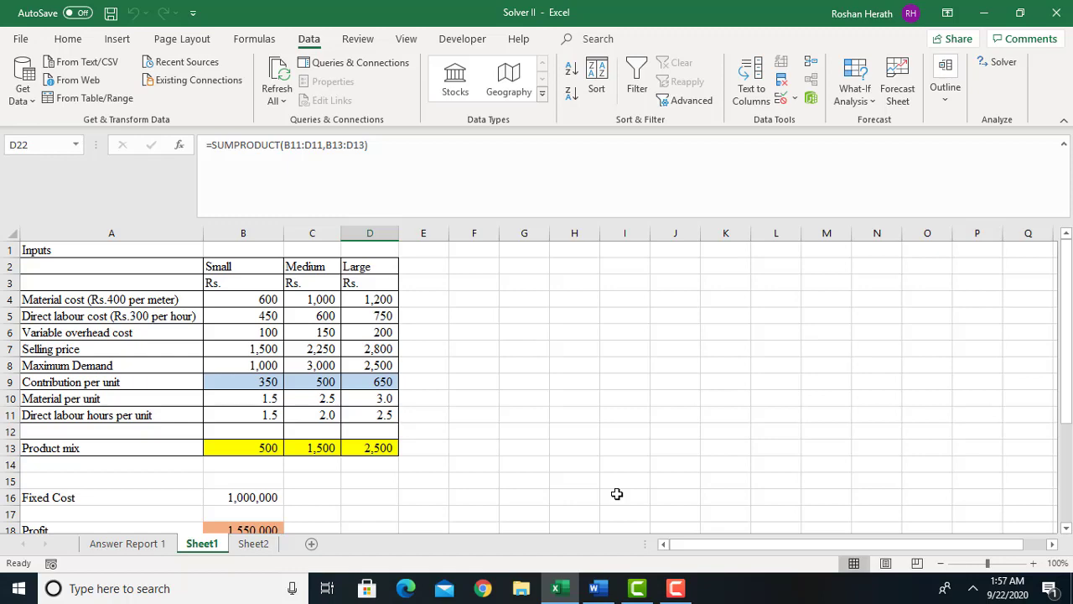
Switch to the Word document and read Activity 04 on capital budgeting, including the project table and the capital and labour limits
{"action": "left_click", "coordinate": [600, 594]}
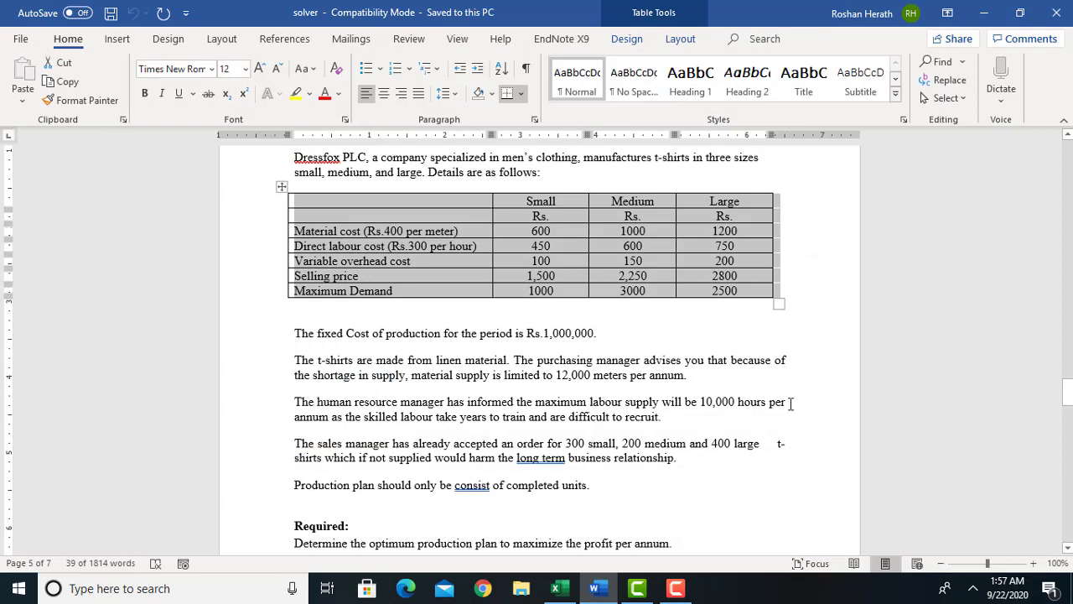
{"action": "left_click", "coordinate": [769, 414]}
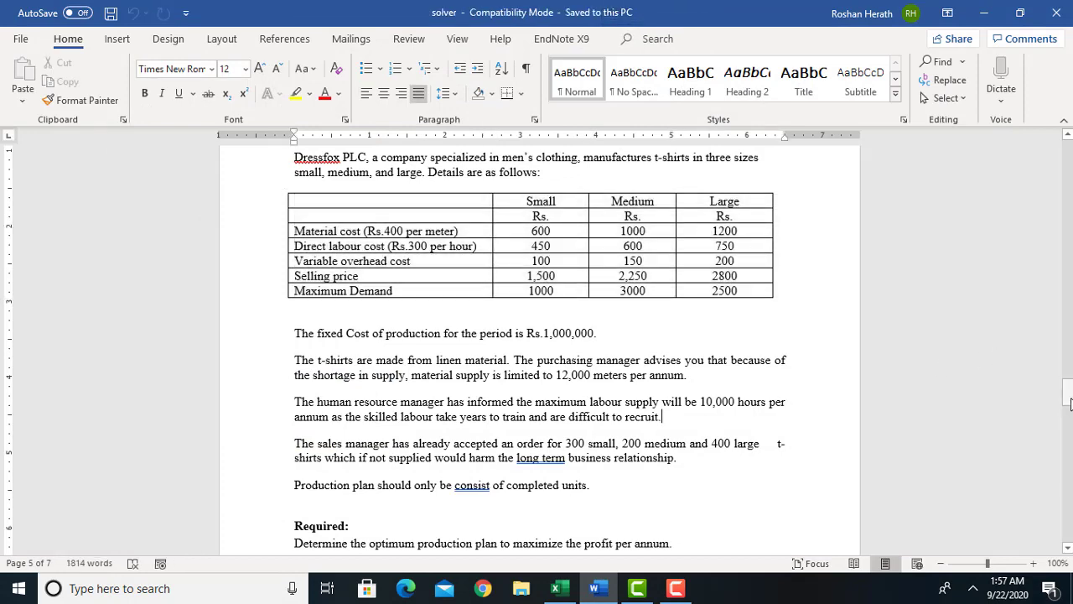
{"action": "left_click_drag", "start_coordinate": [1069, 404], "coordinate": [1070, 430]}
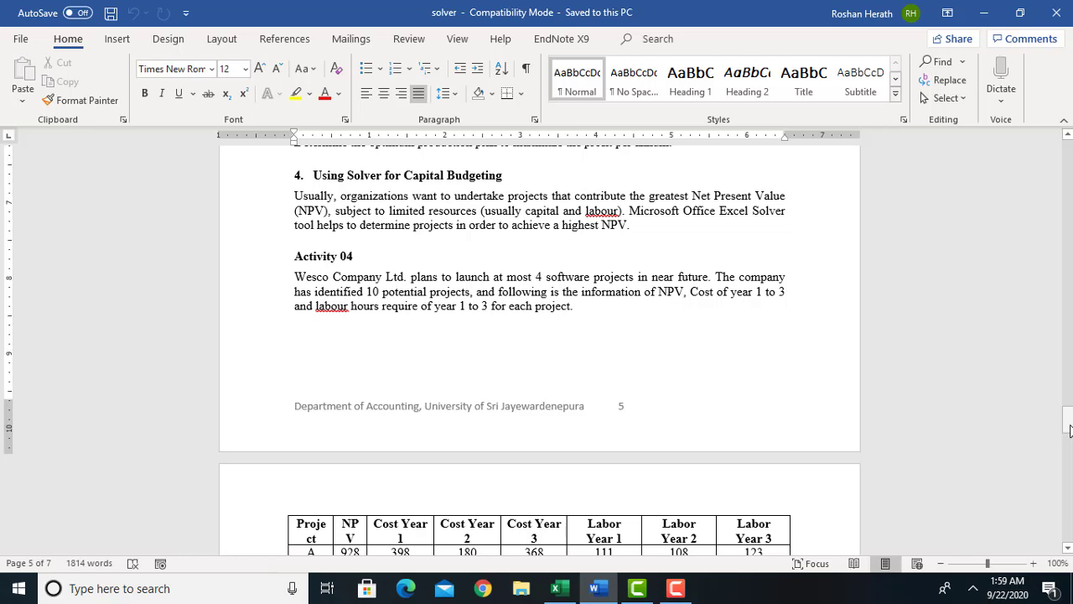
{"action": "left_click_drag", "start_coordinate": [1070, 430], "coordinate": [1070, 436]}
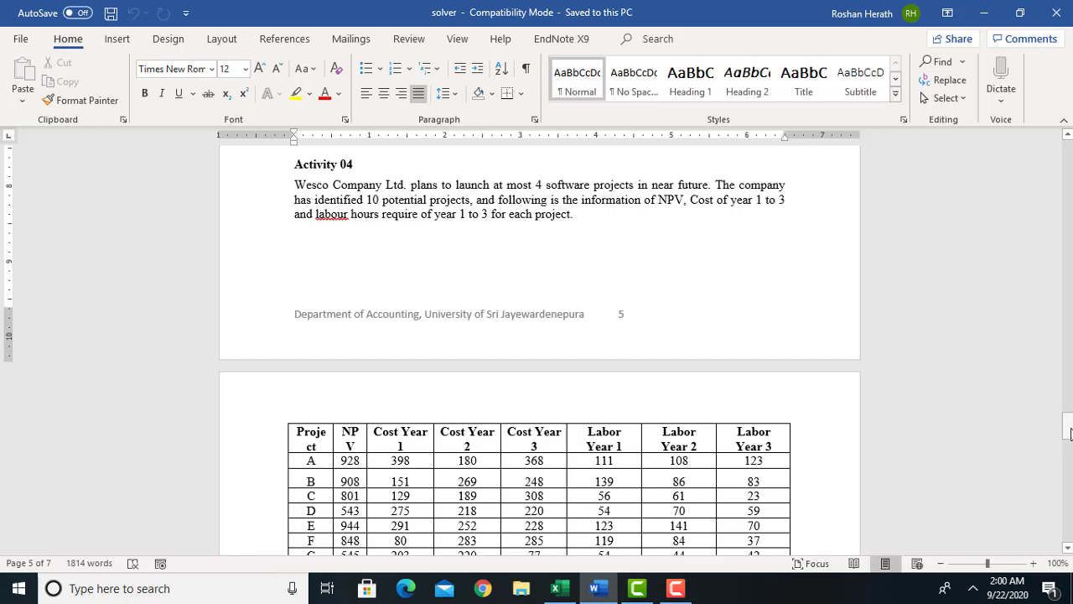
{"action": "left_click_drag", "start_coordinate": [1071, 432], "coordinate": [1071, 443]}
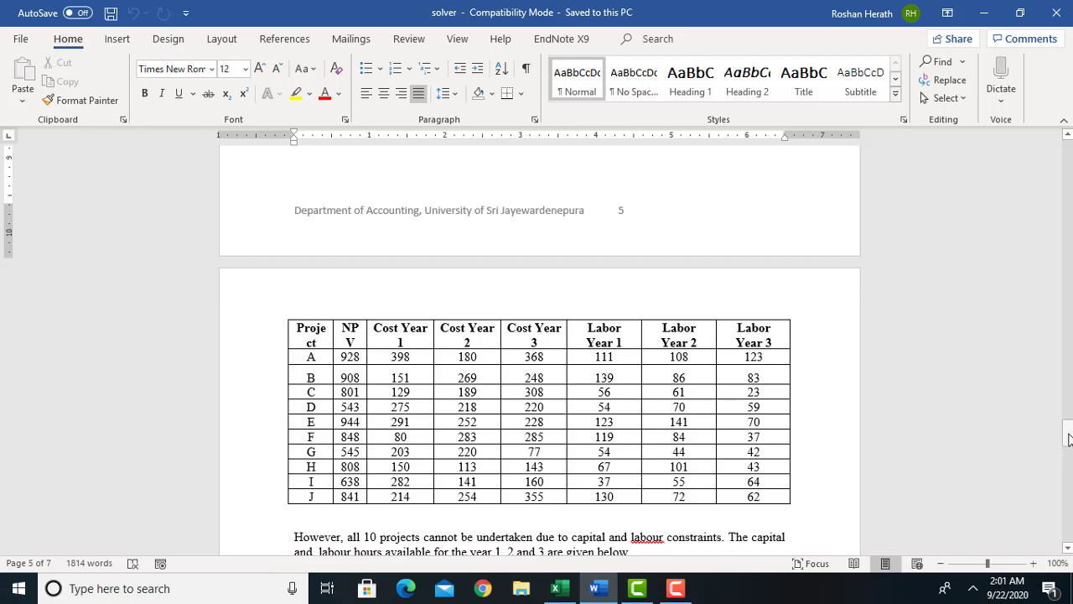
{"action": "mouse_move", "coordinate": [1069, 439]}
{"action": "left_mouse_down"}
{"action": "mouse_move", "coordinate": [1068, 426]}
{"action": "mouse_move", "coordinate": [1067, 446]}
{"action": "left_mouse_up"}
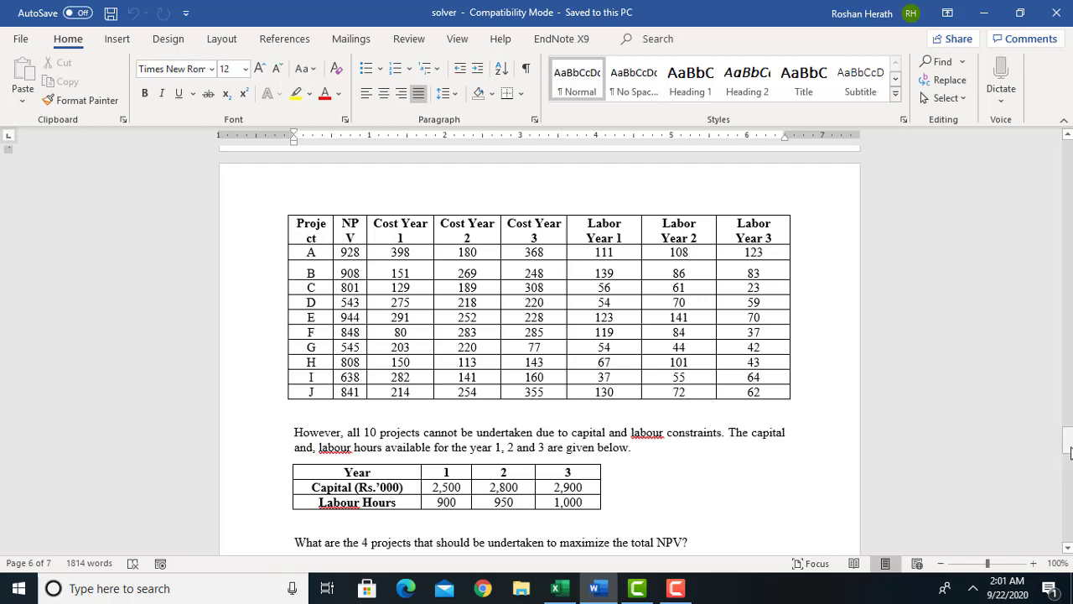
Copy the Activity 04 project table from Word into Excel's Sheet2 at A2, matching the destination formatting
{"action": "mouse_move", "coordinate": [1069, 453]}
{"action": "left_mouse_down"}
{"action": "mouse_move", "coordinate": [1069, 423]}
{"action": "mouse_move", "coordinate": [1069, 435]}
{"action": "left_mouse_up"}
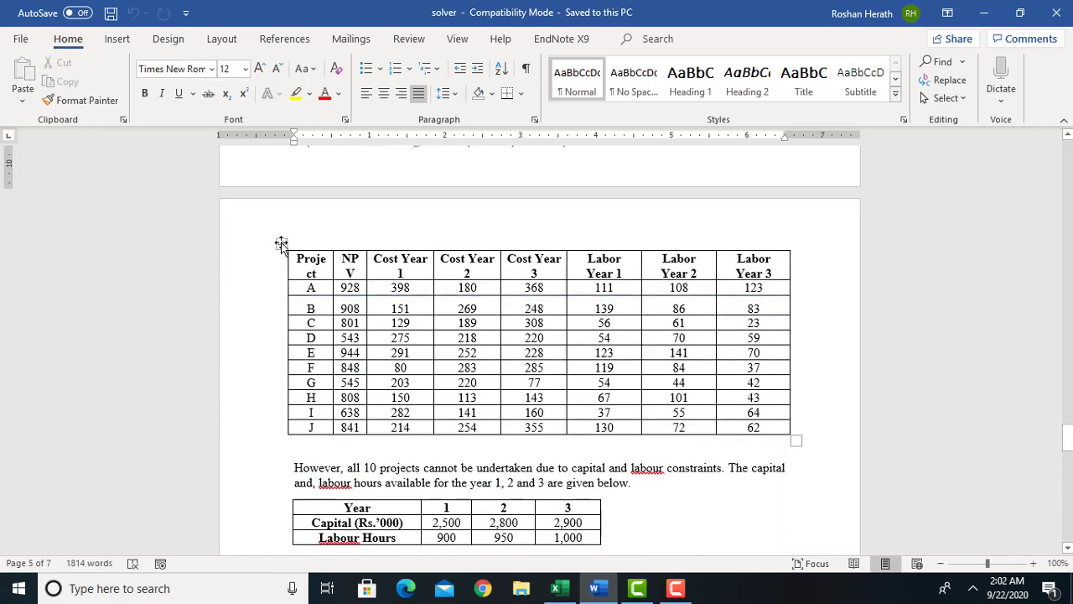
{"action": "left_click", "coordinate": [281, 243]}
{"action": "key", "text": "ctrl+c"}
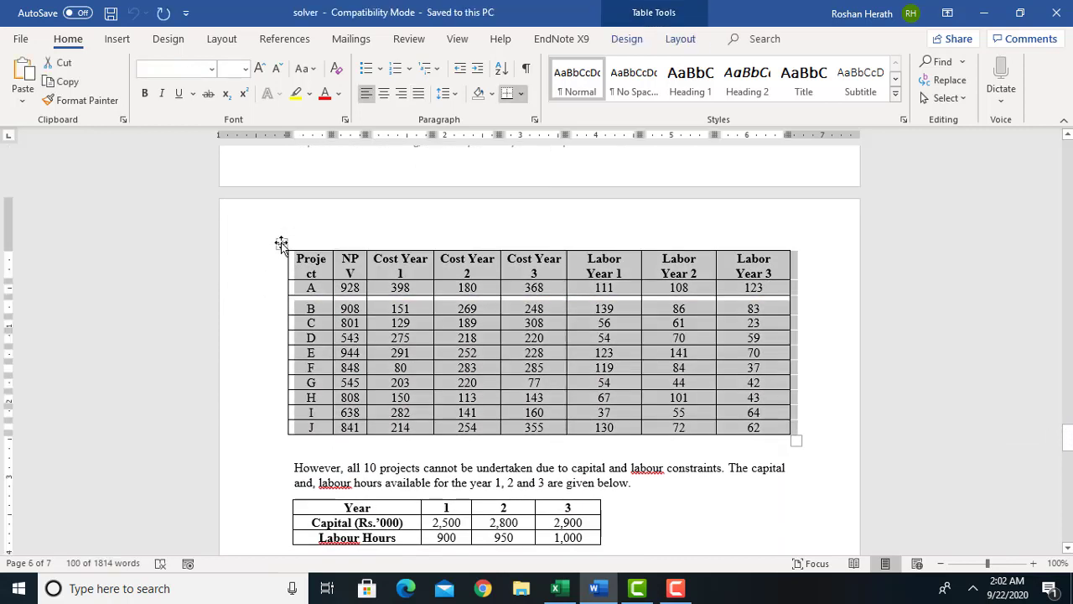
{"action": "left_click", "coordinate": [561, 590]}
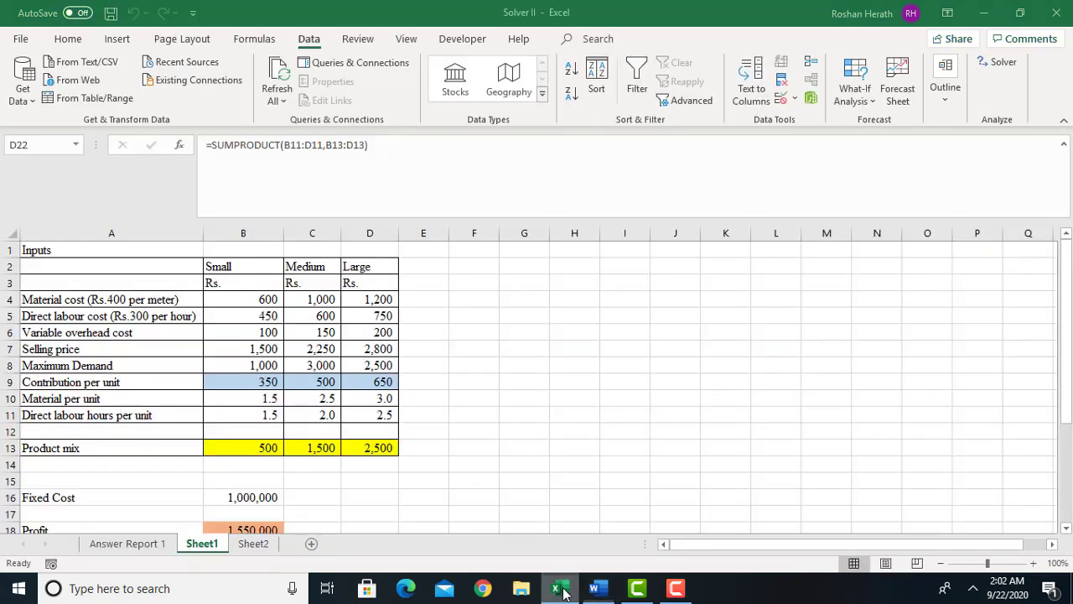
{"action": "left_click", "coordinate": [253, 545]}
{"action": "left_click", "coordinate": [48, 287]}
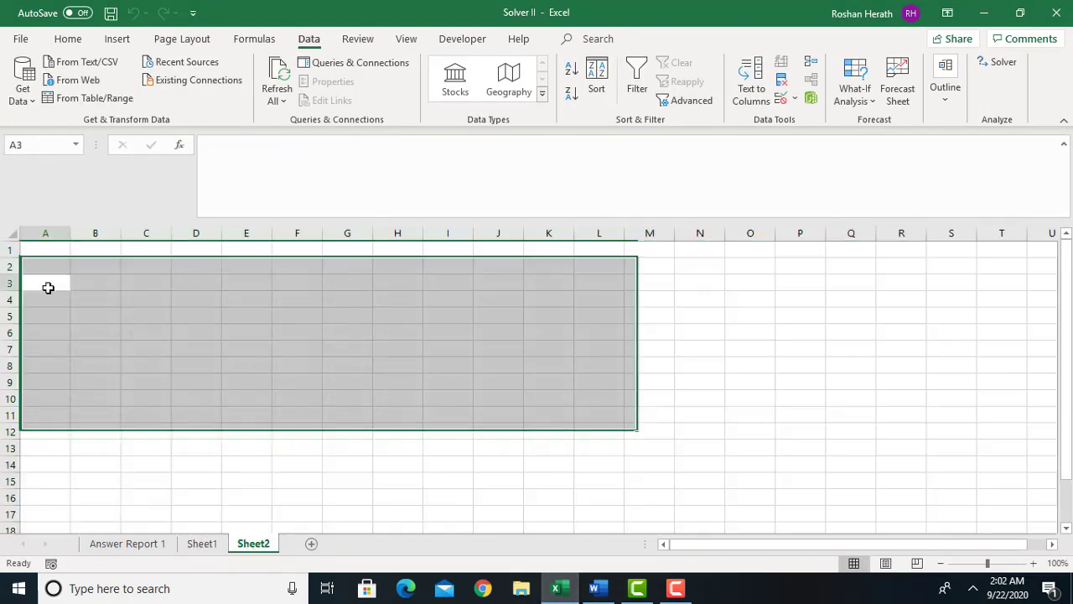
{"action": "left_click", "coordinate": [48, 287]}
{"action": "left_click", "coordinate": [41, 267]}
{"action": "right_click", "coordinate": [44, 272]}
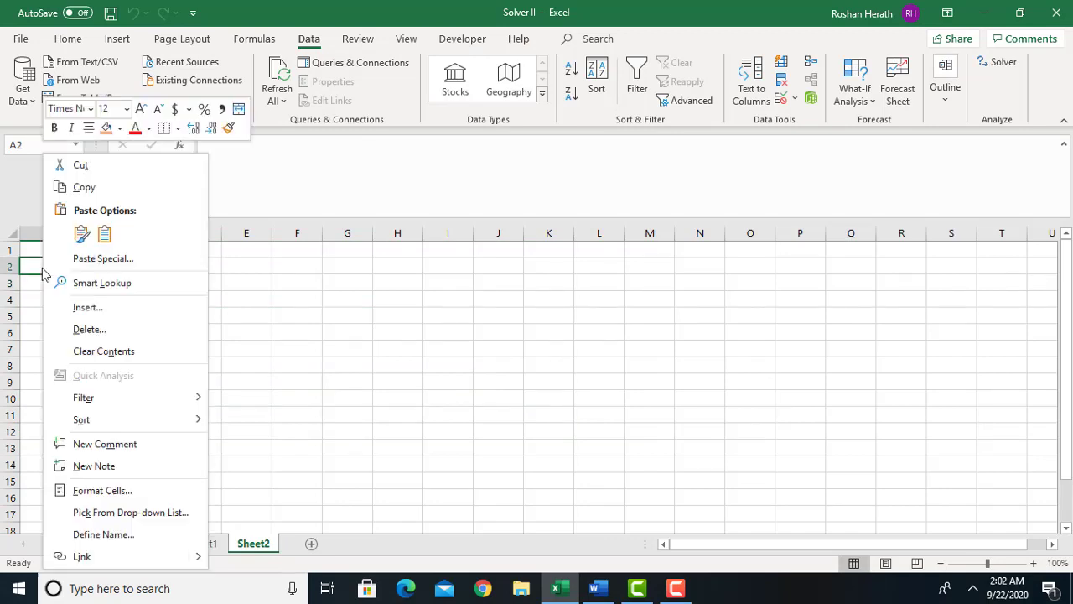
{"action": "left_click", "coordinate": [104, 234]}
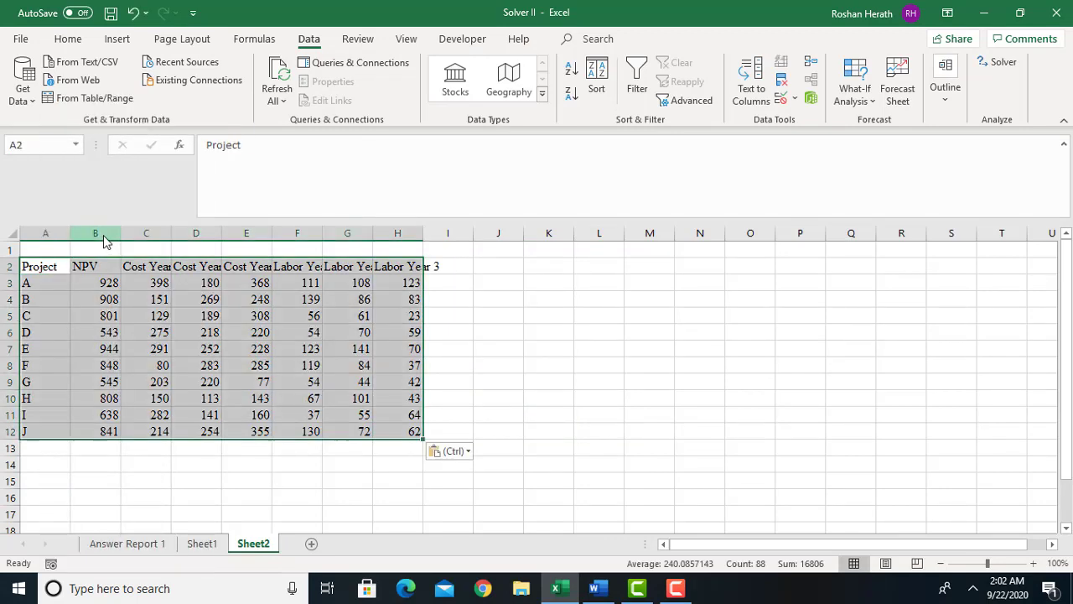
AutoFit columns C to H so the Cost Year and Labor Year headers fit
{"action": "double_click", "coordinate": [175, 236]}
{"action": "left_click_drag", "start_coordinate": [236, 235], "coordinate": [237, 235]}
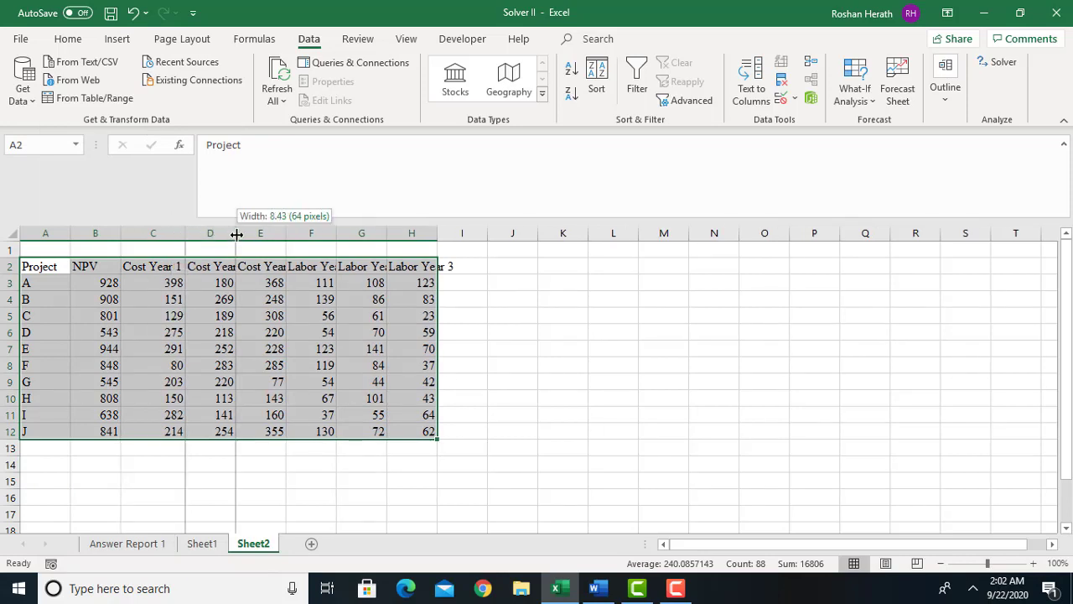
{"action": "double_click", "coordinate": [236, 234]}
{"action": "double_click", "coordinate": [299, 233]}
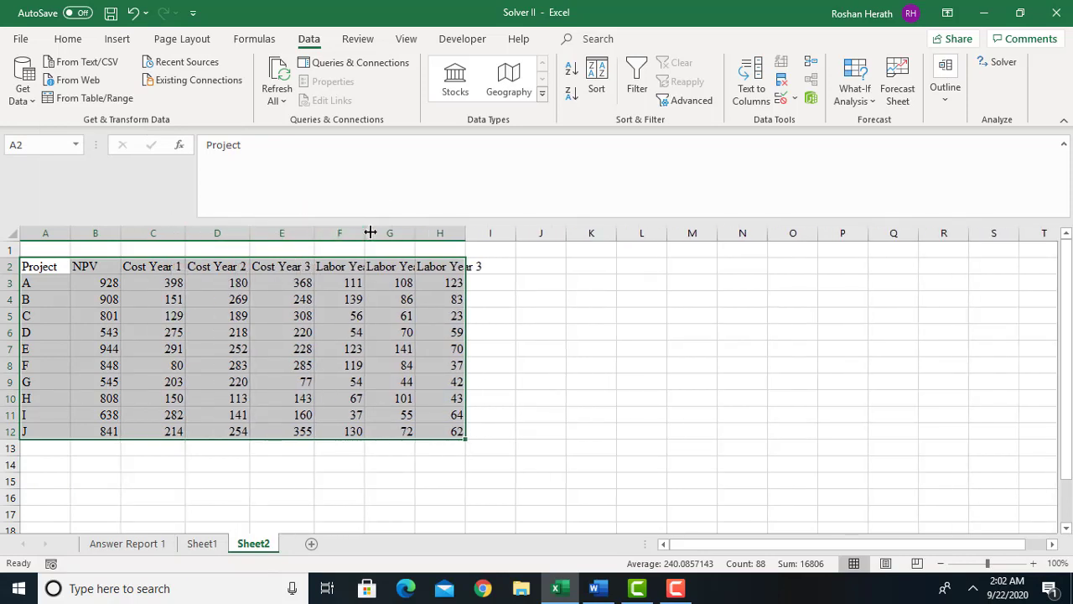
{"action": "double_click", "coordinate": [370, 233]}
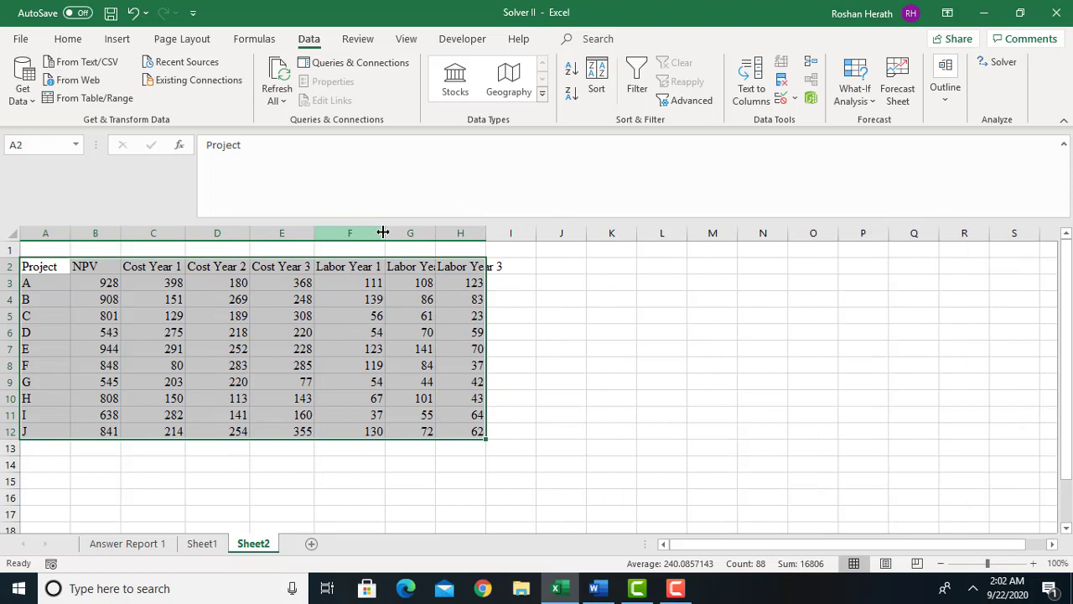
{"action": "double_click", "coordinate": [435, 233]}
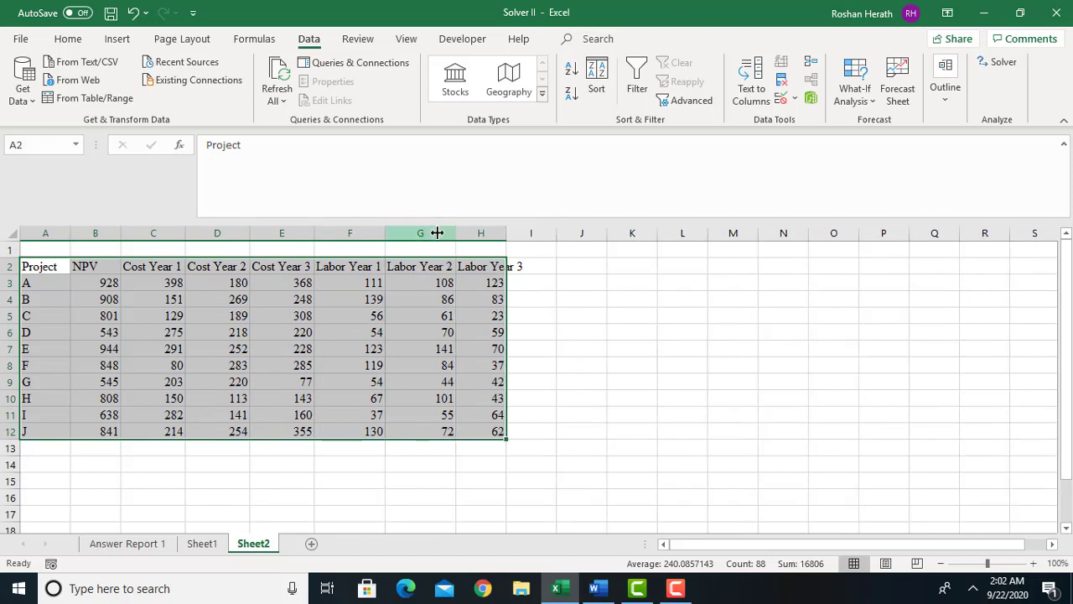
{"action": "double_click", "coordinate": [507, 234]}
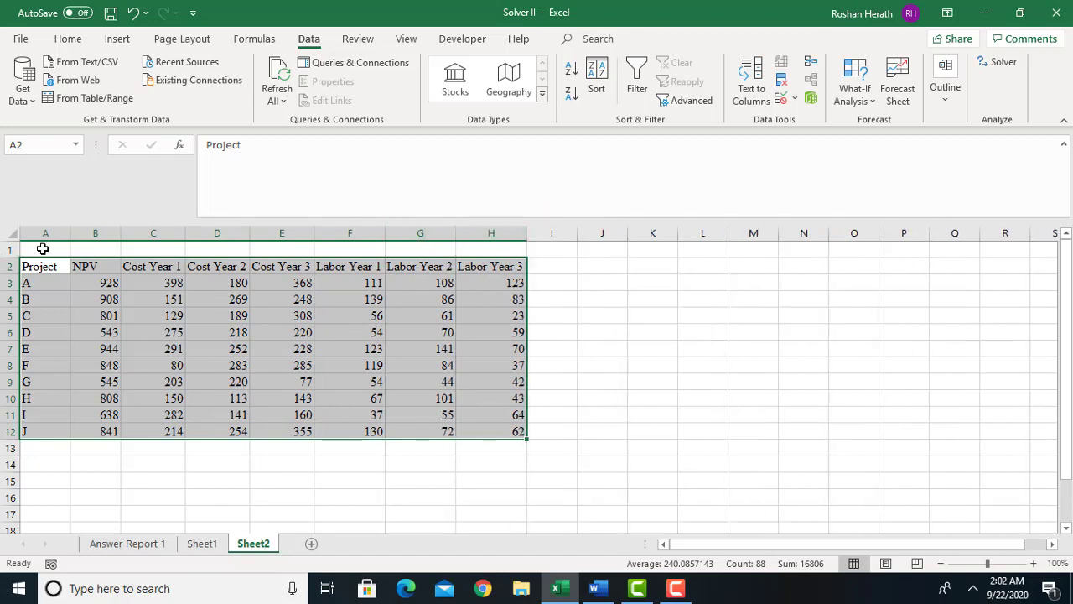
Enter the heading "Inputs" in A1 above the project table
{"action": "left_click", "coordinate": [42, 250]}
{"action": "type", "text": "I"}
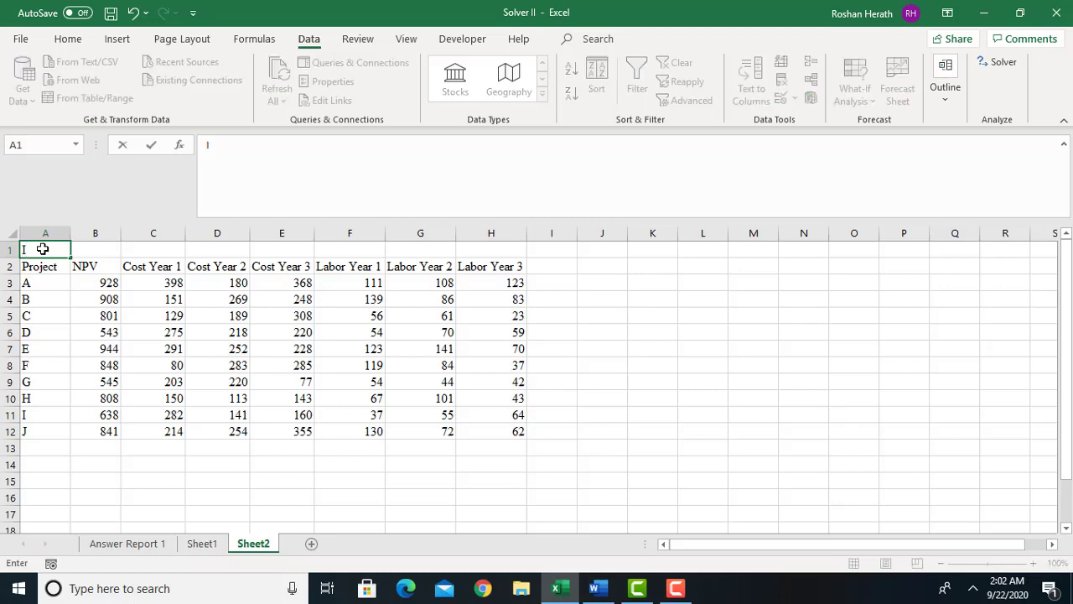
{"action": "type", "text": "nputs"}
{"action": "left_click", "coordinate": [580, 466]}
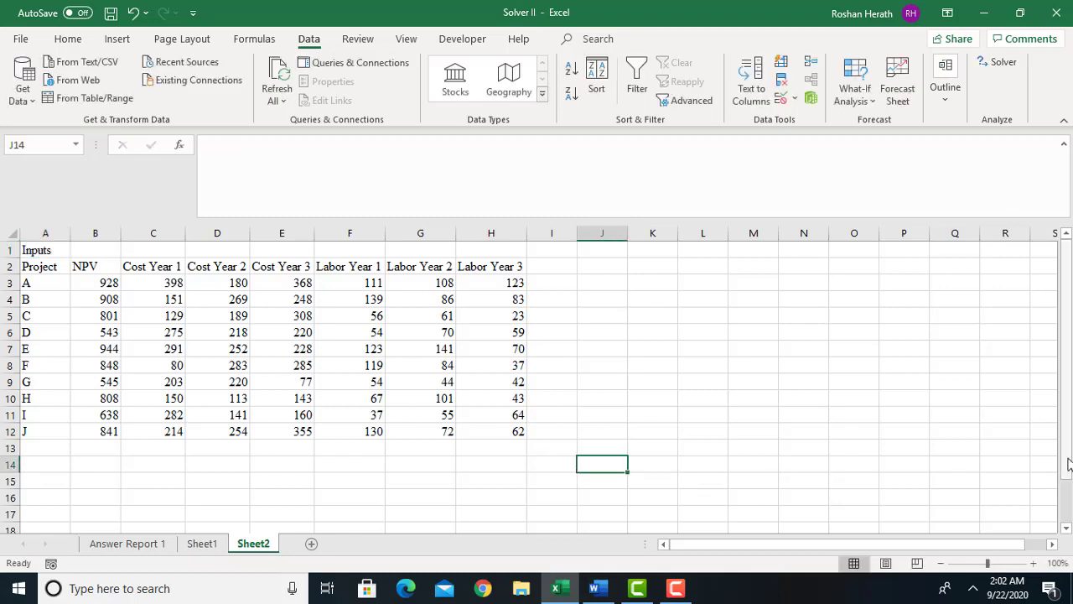
Enter the heading "Constraints" in A16 below the project table and widen column A to fit it
{"action": "mouse_move", "coordinate": [1070, 466]}
{"action": "left_mouse_down"}
{"action": "mouse_move", "coordinate": [1069, 495]}
{"action": "mouse_move", "coordinate": [1068, 469]}
{"action": "left_mouse_up"}
{"action": "left_click", "coordinate": [138, 492]}
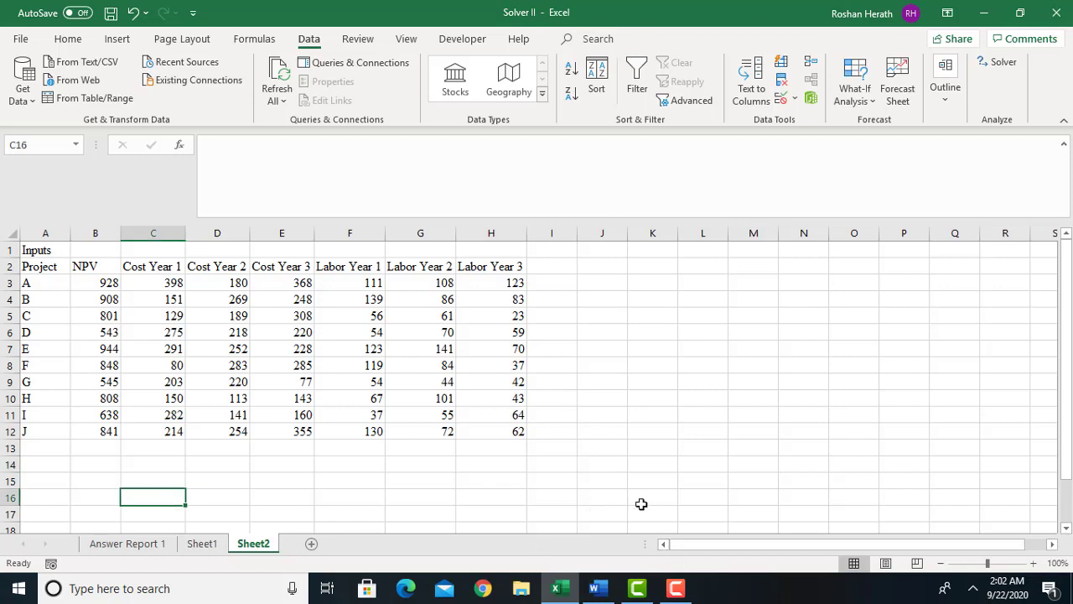
{"action": "left_click", "coordinate": [30, 510]}
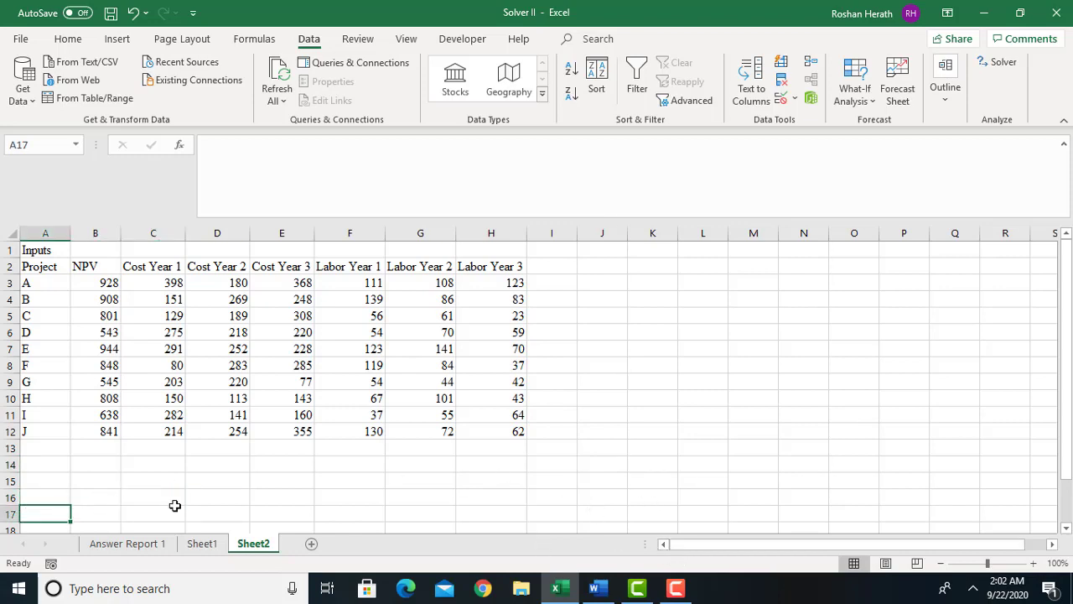
{"action": "left_click_drag", "start_coordinate": [1067, 460], "coordinate": [1066, 485]}
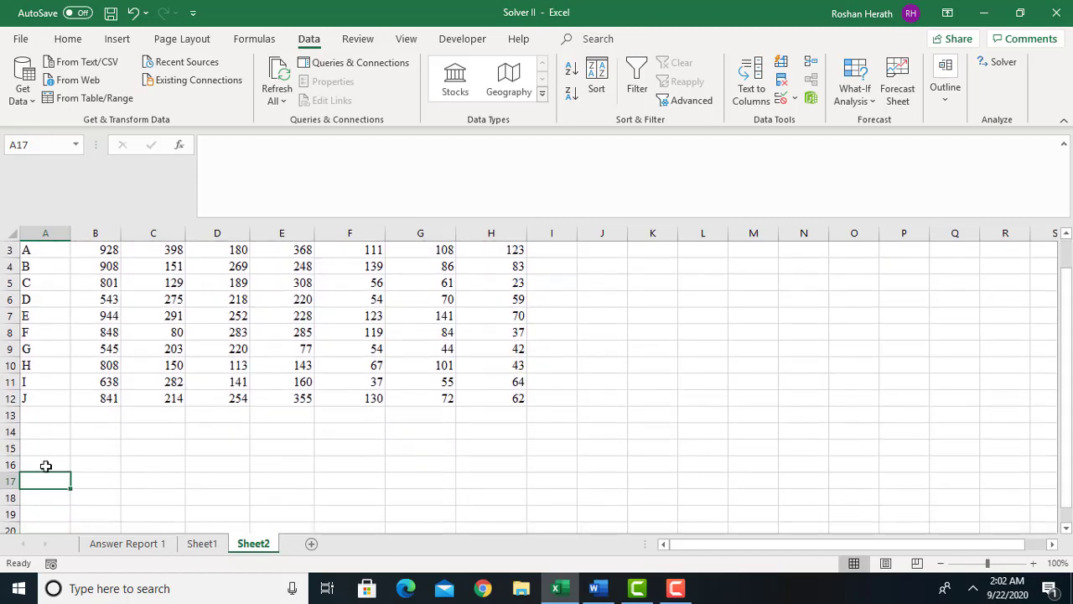
{"action": "left_click", "coordinate": [46, 466]}
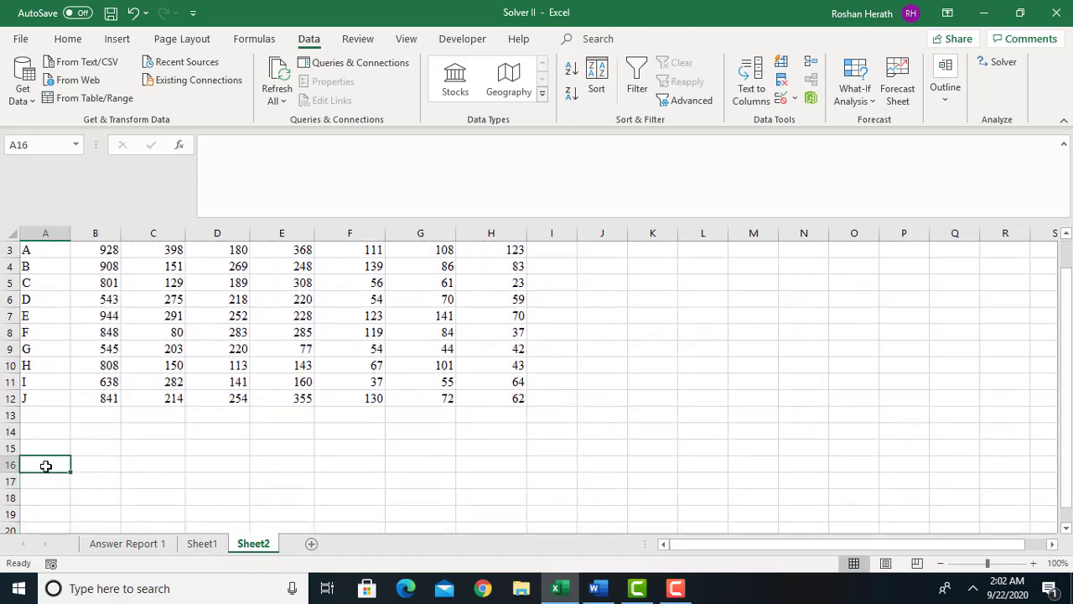
{"action": "type", "text": "Co"}
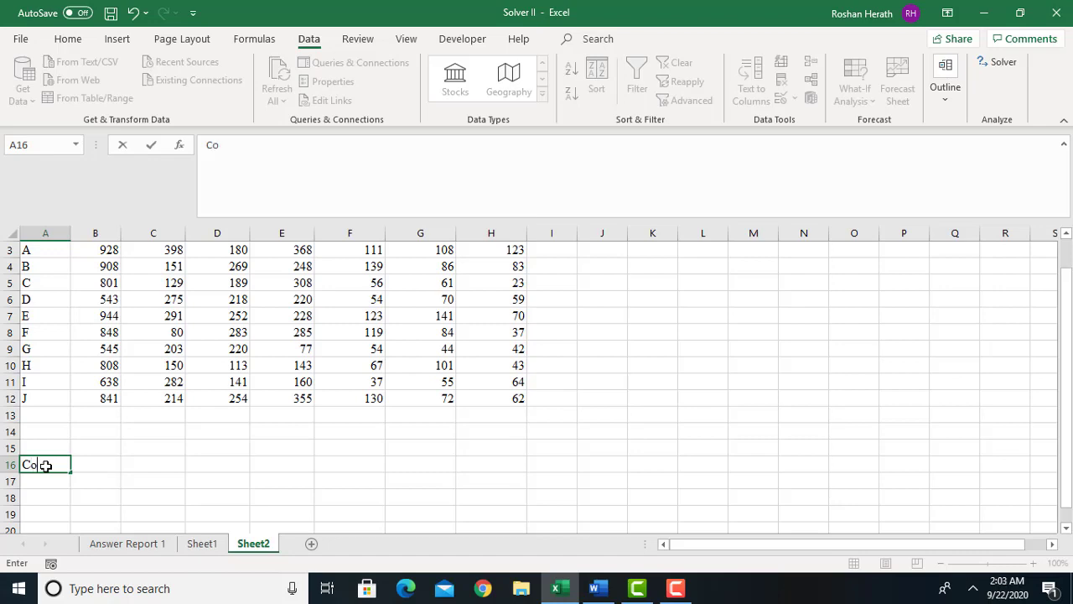
{"action": "type", "text": "nstrains"}
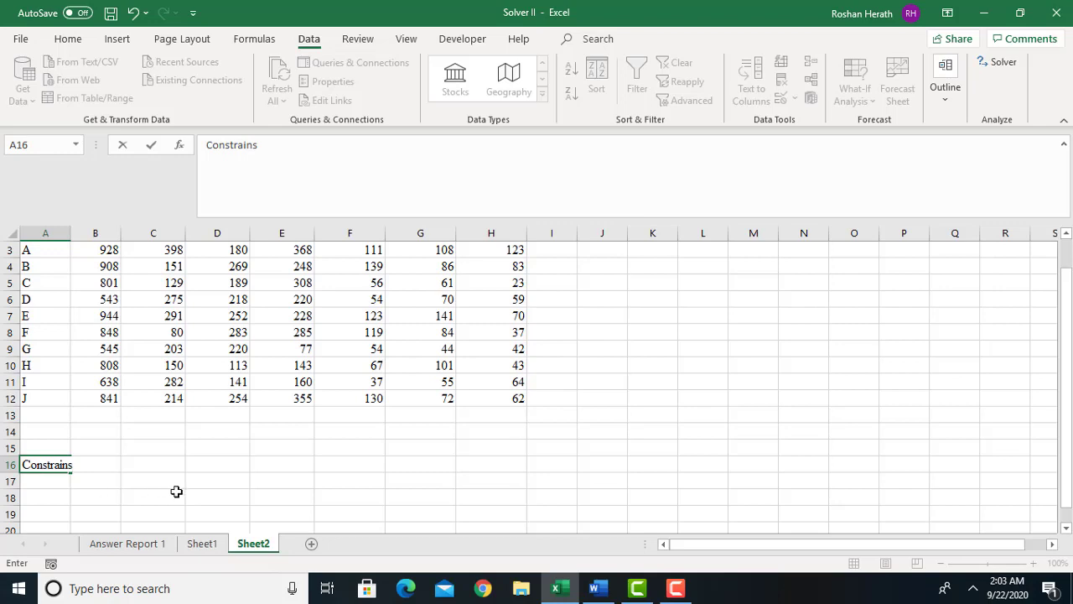
{"action": "key", "text": "BackSpace"}
{"action": "type", "text": "ts"}
{"action": "left_click", "coordinate": [213, 464]}
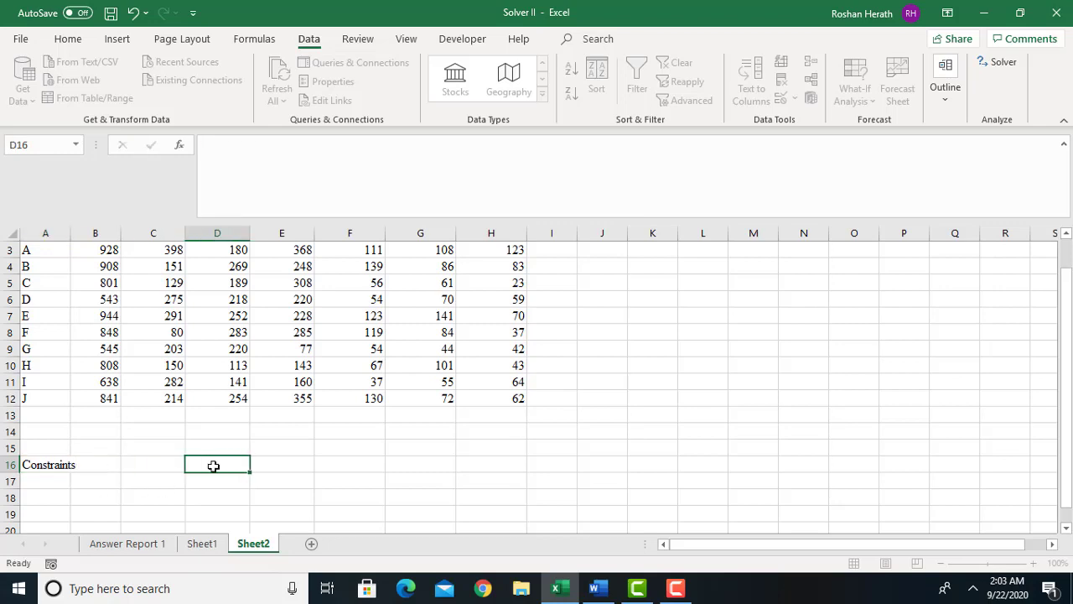
{"action": "left_click_drag", "start_coordinate": [71, 233], "coordinate": [79, 233]}
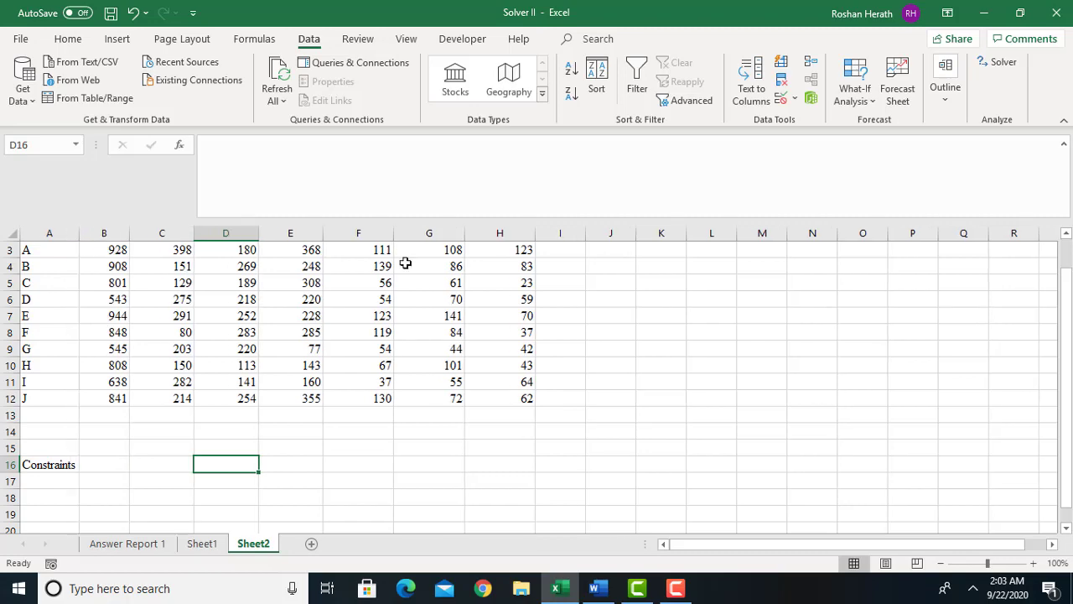
{"action": "mouse_move", "coordinate": [1069, 352]}
{"action": "left_mouse_down"}
{"action": "mouse_move", "coordinate": [1068, 317]}
{"action": "mouse_move", "coordinate": [1069, 335]}
{"action": "left_mouse_up"}
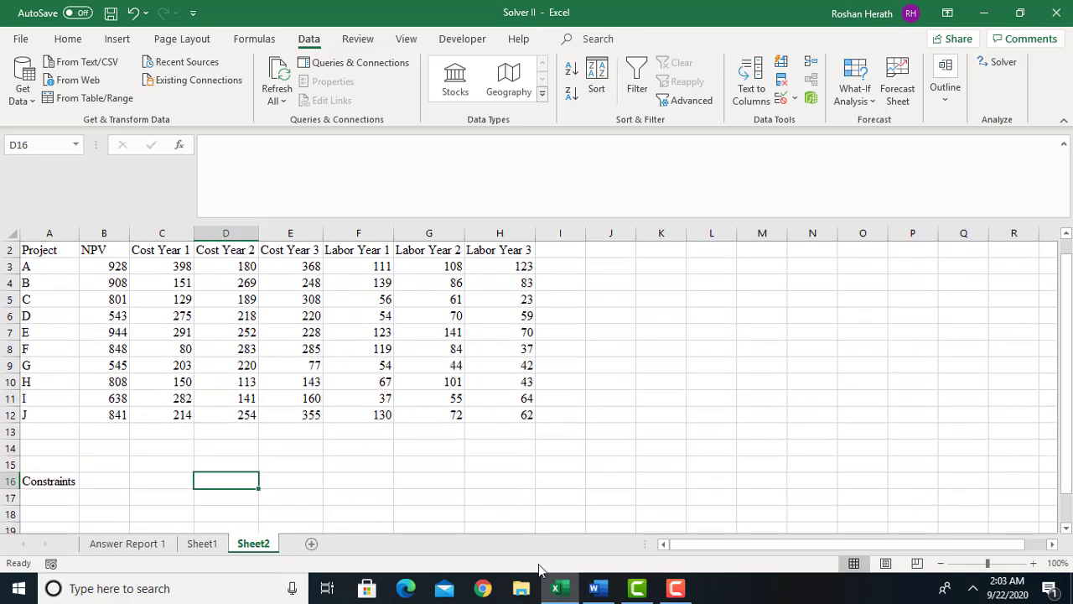
Copy the yearly Capital and Labour Hours table from Word into Excel's Sheet2 at B17, matching the destination formatting
{"action": "left_click", "coordinate": [594, 587]}
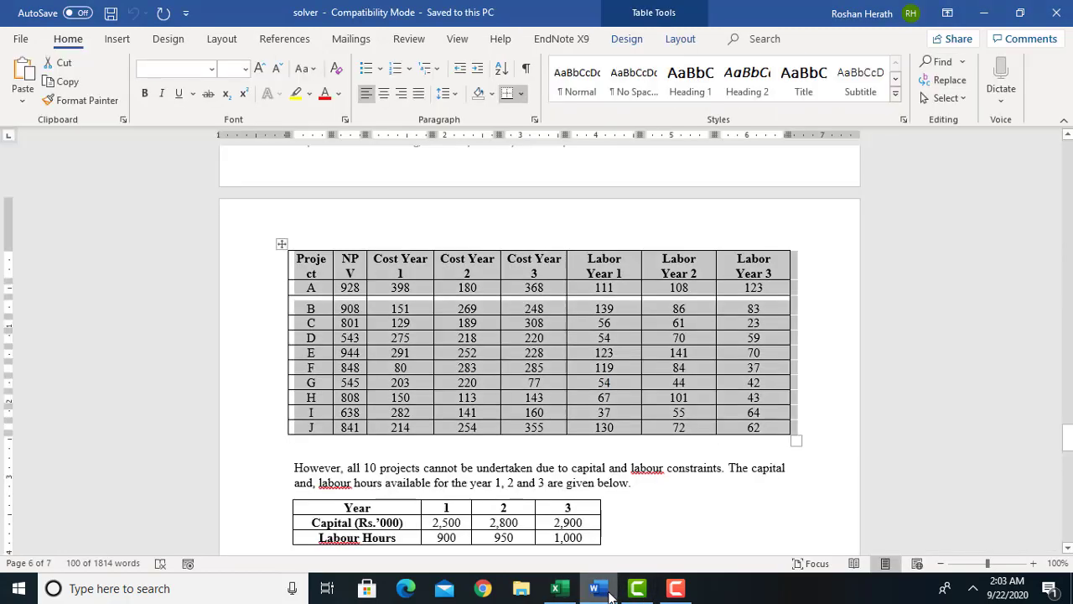
{"action": "left_click_drag", "start_coordinate": [437, 524], "coordinate": [567, 523]}
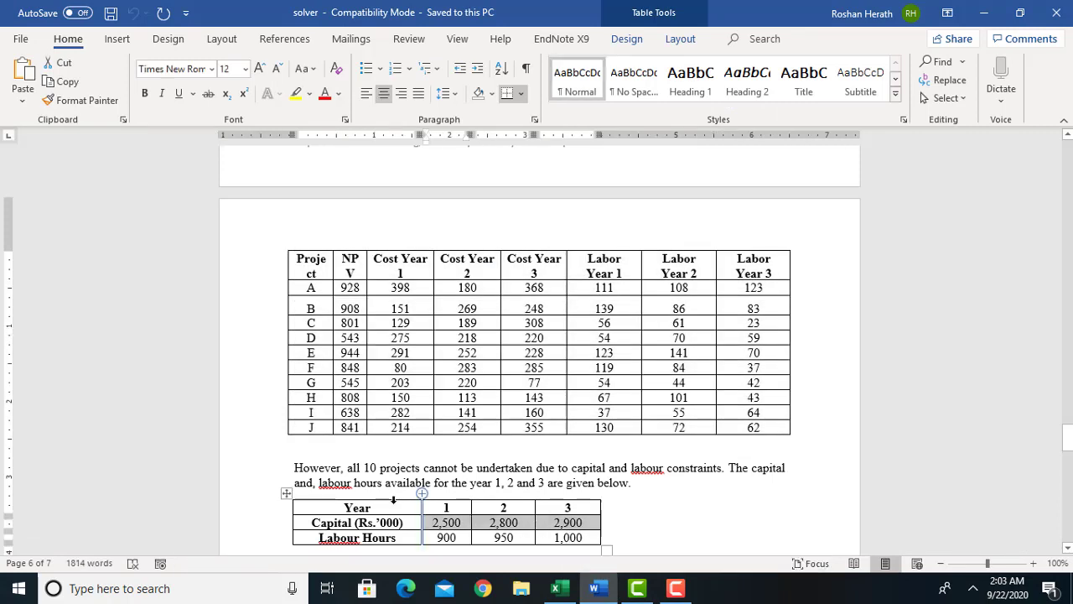
{"action": "left_click_drag", "start_coordinate": [339, 507], "coordinate": [559, 533]}
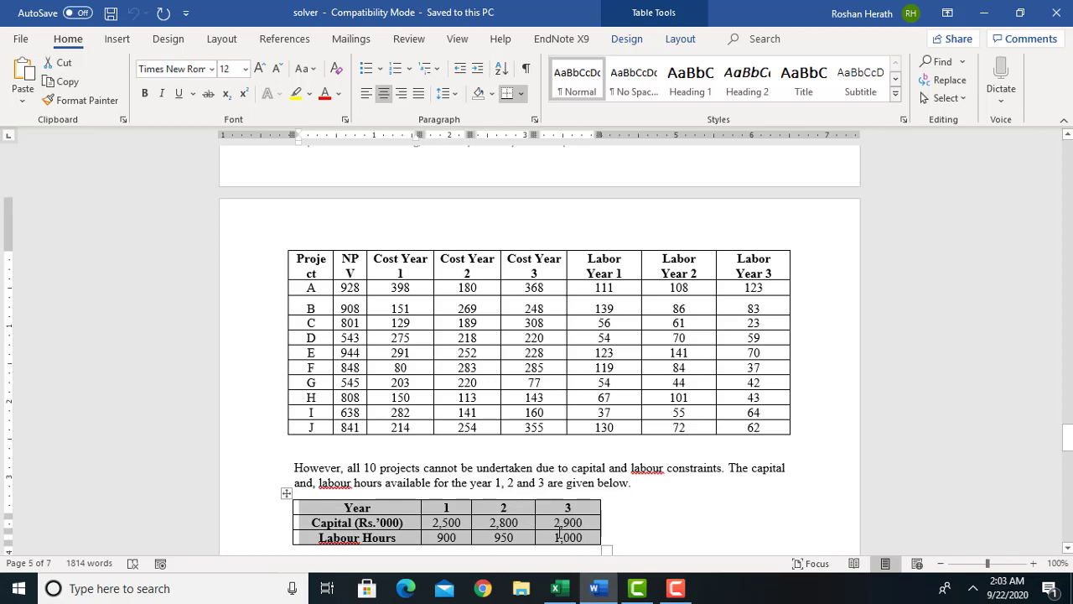
{"action": "left_click", "coordinate": [287, 495]}
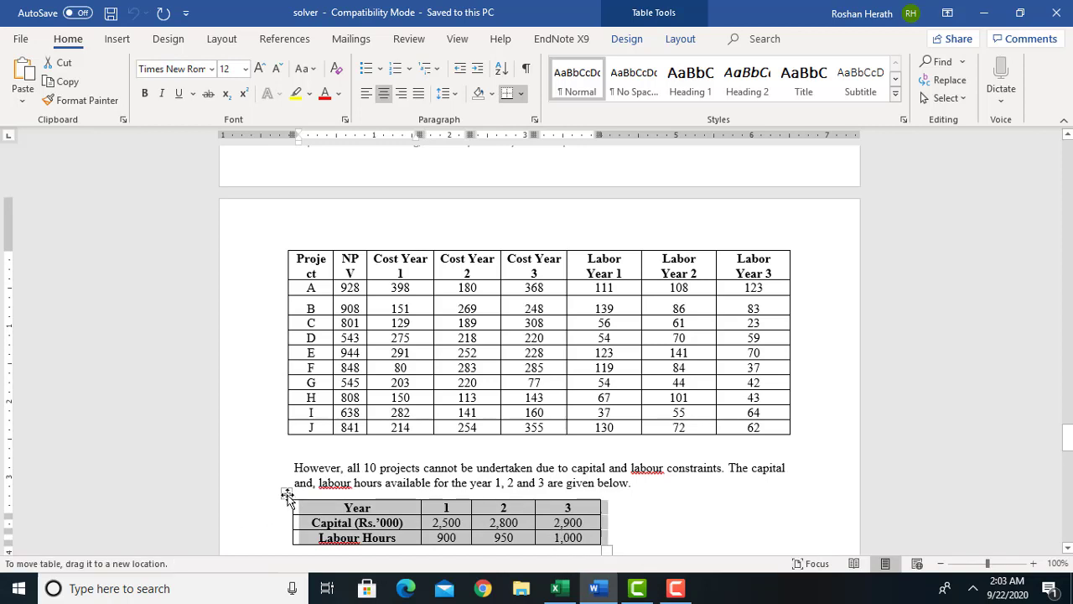
{"action": "left_click", "coordinate": [556, 588]}
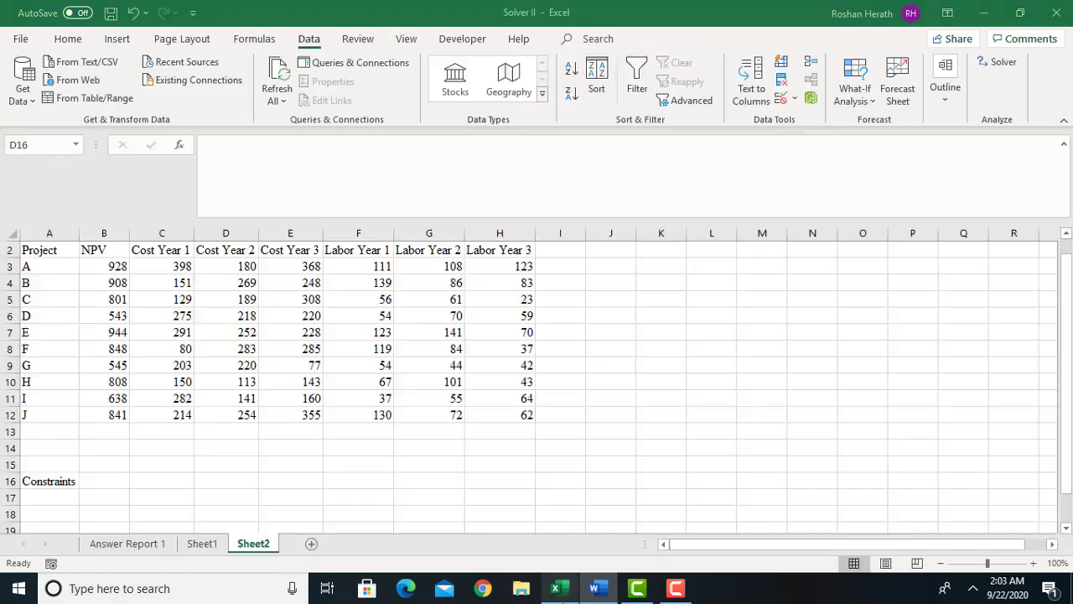
{"action": "left_click", "coordinate": [96, 495]}
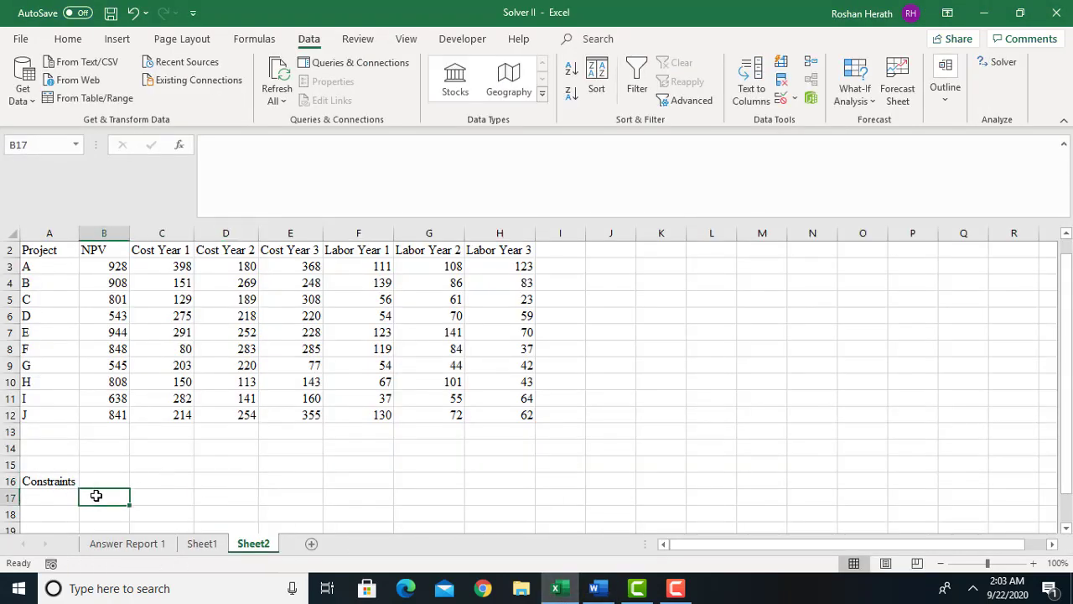
{"action": "right_click", "coordinate": [97, 495]}
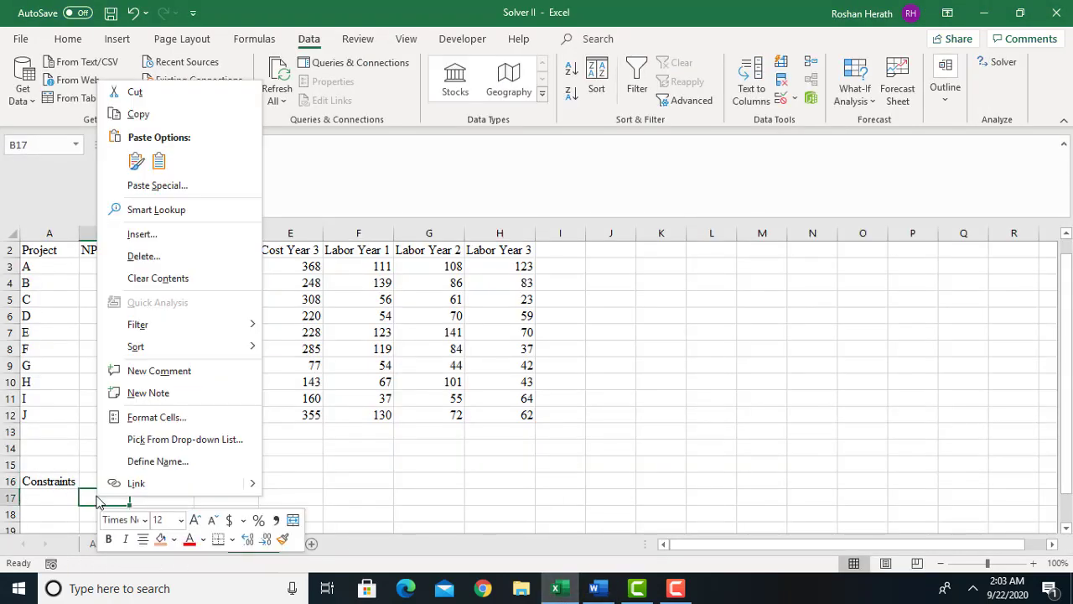
{"action": "left_click", "coordinate": [159, 160]}
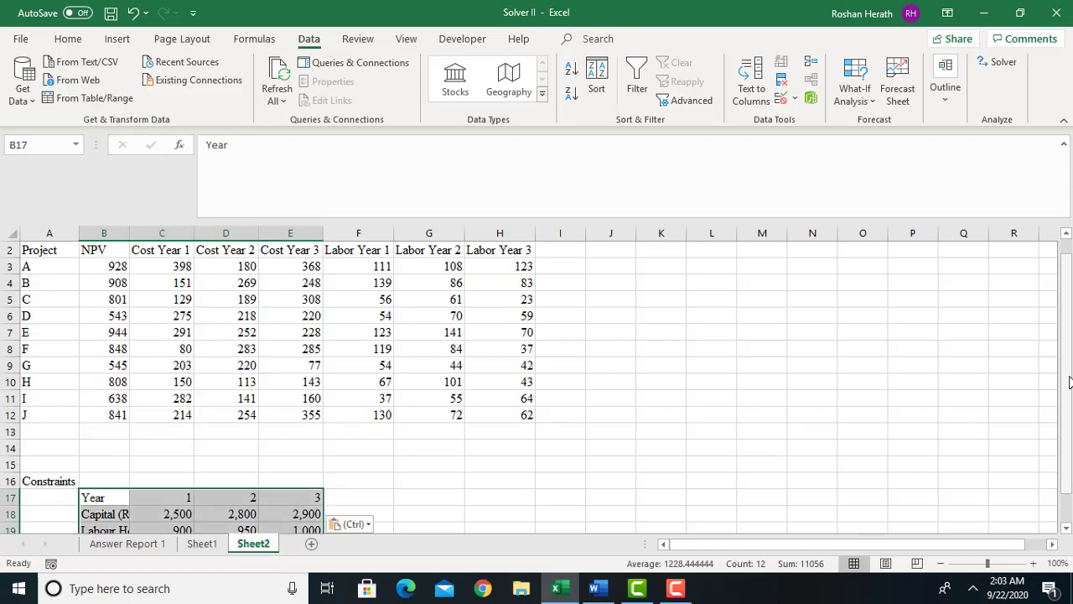
Widen column B so the Capital (Rs.'000) and Labour Hours labels of the constraints table fit
{"action": "left_click_drag", "start_coordinate": [1069, 391], "coordinate": [1069, 441]}
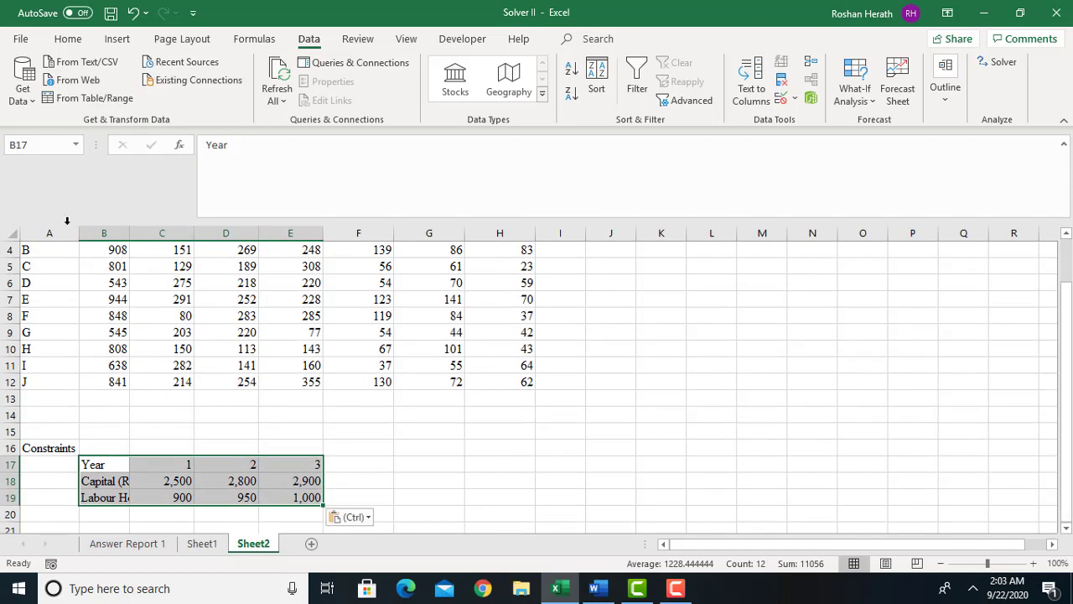
{"action": "left_click_drag", "start_coordinate": [129, 233], "coordinate": [192, 234]}
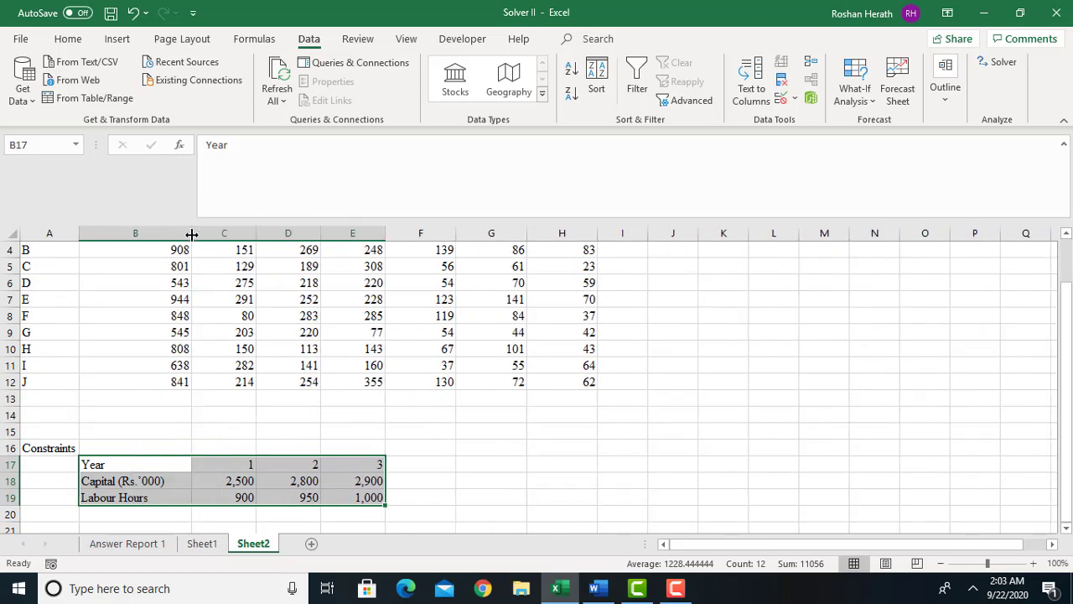
{"action": "mouse_move", "coordinate": [1068, 419]}
{"action": "left_mouse_down"}
{"action": "mouse_move", "coordinate": [1059, 364]}
{"action": "mouse_move", "coordinate": [1062, 424]}
{"action": "left_mouse_up"}
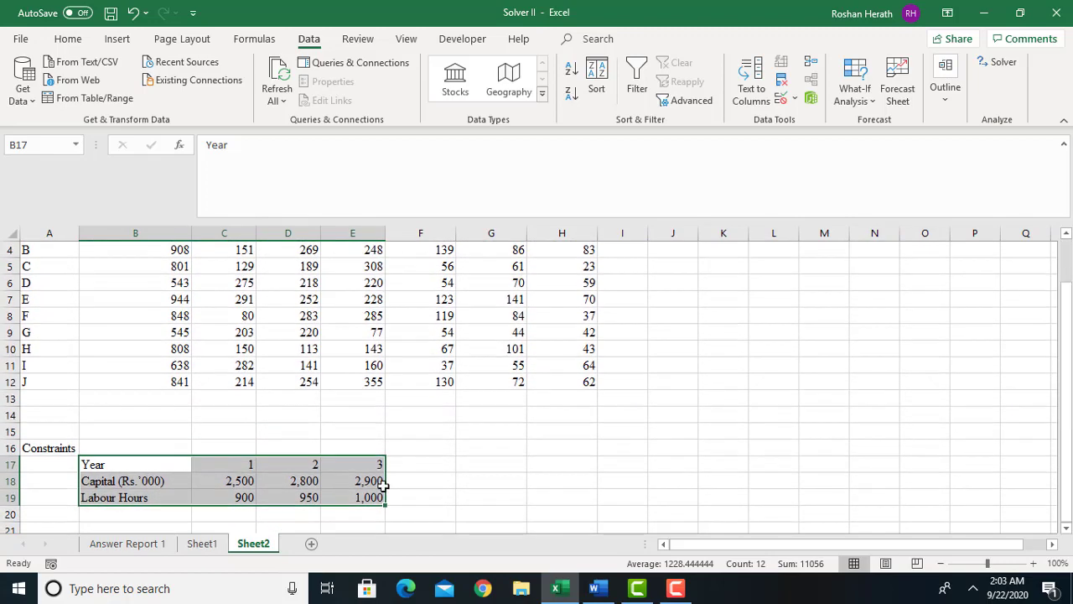
{"action": "left_click", "coordinate": [223, 497]}
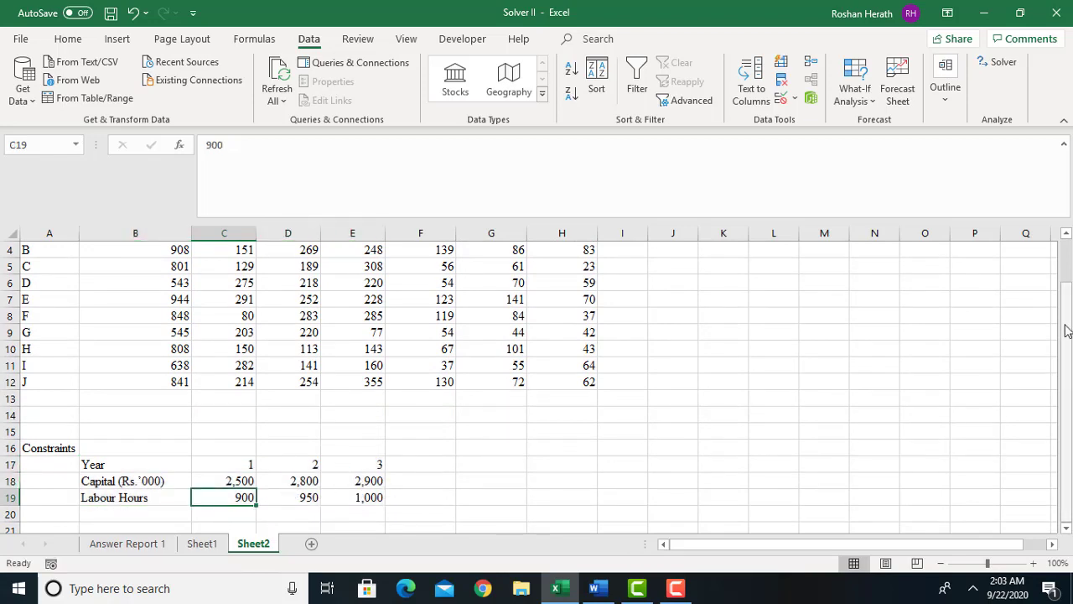
{"action": "left_click_drag", "start_coordinate": [1067, 330], "coordinate": [1067, 285]}
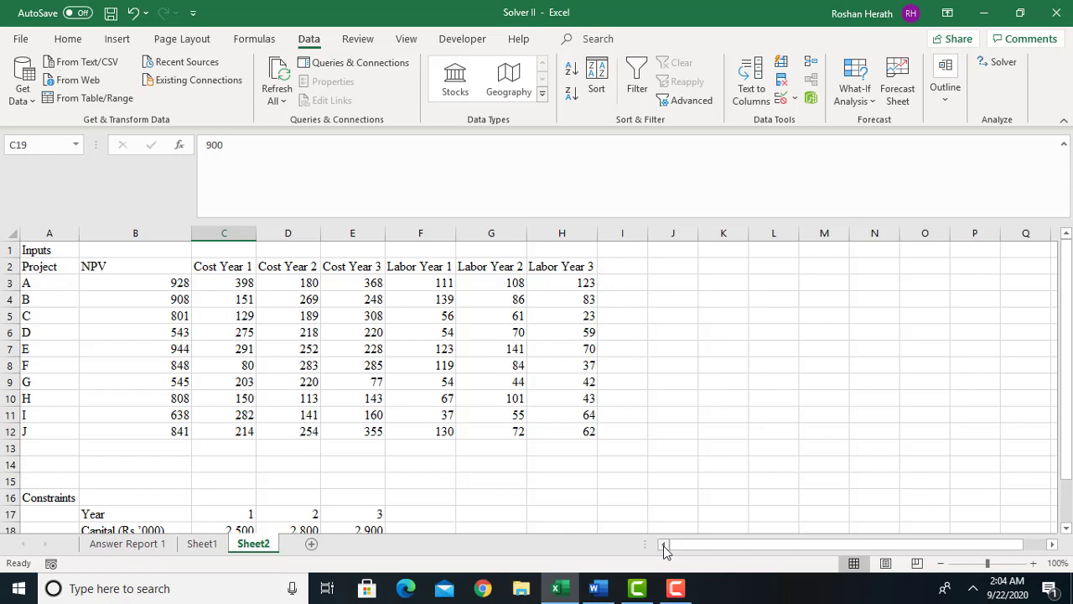
{"action": "left_click", "coordinate": [102, 466]}
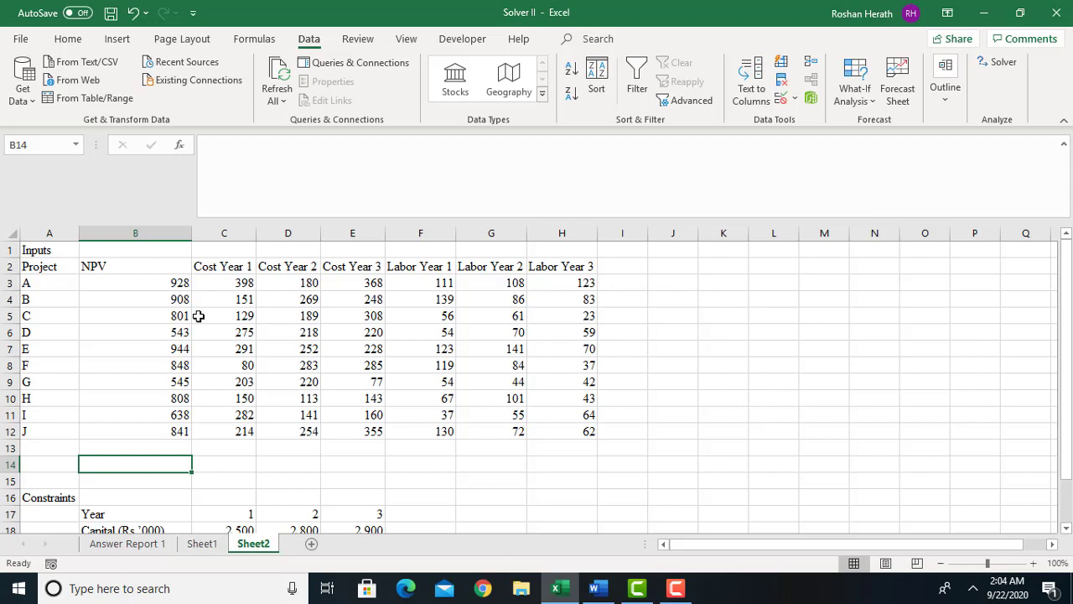
{"action": "left_click", "coordinate": [940, 564]}
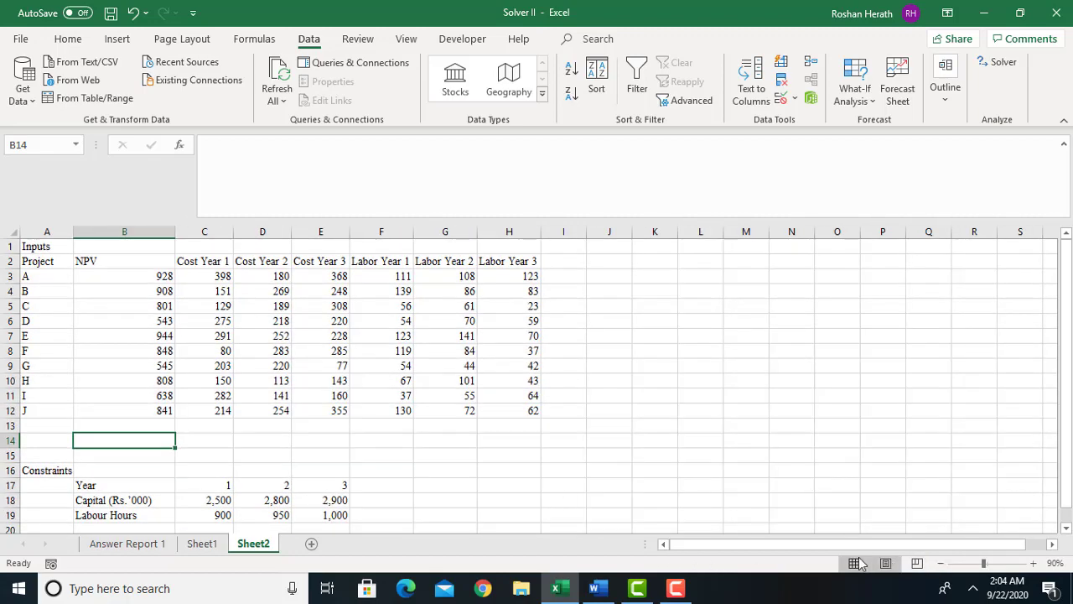
{"action": "left_click", "coordinate": [1032, 567]}
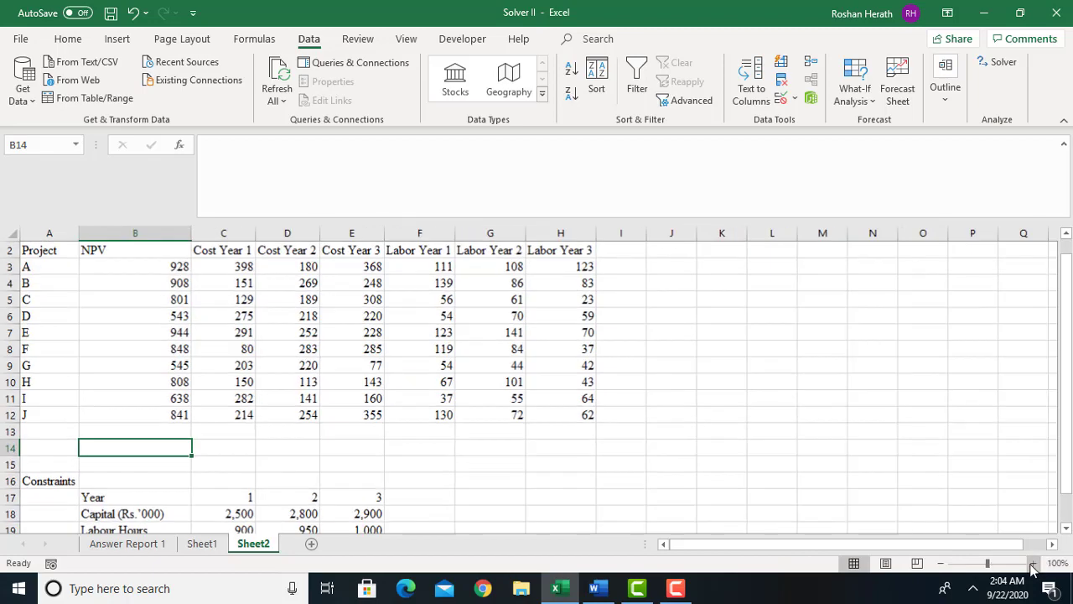
{"action": "left_click", "coordinate": [695, 462]}
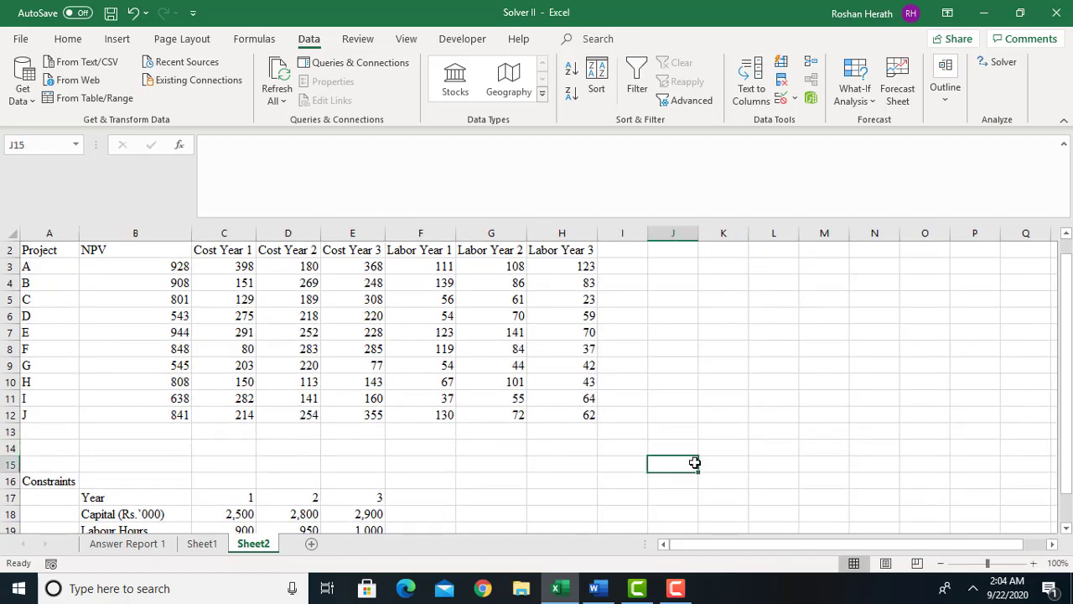
Insert an empty column before the Project column, shifting both tables over by one column
{"action": "left_click", "coordinate": [48, 232]}
{"action": "right_click", "coordinate": [55, 236]}
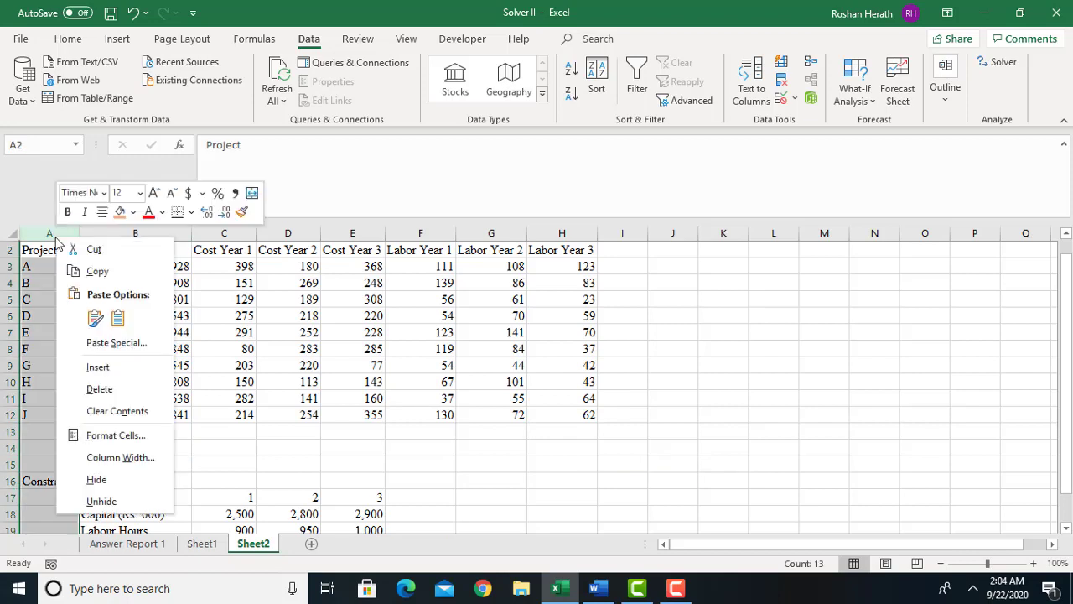
{"action": "left_click", "coordinate": [98, 366]}
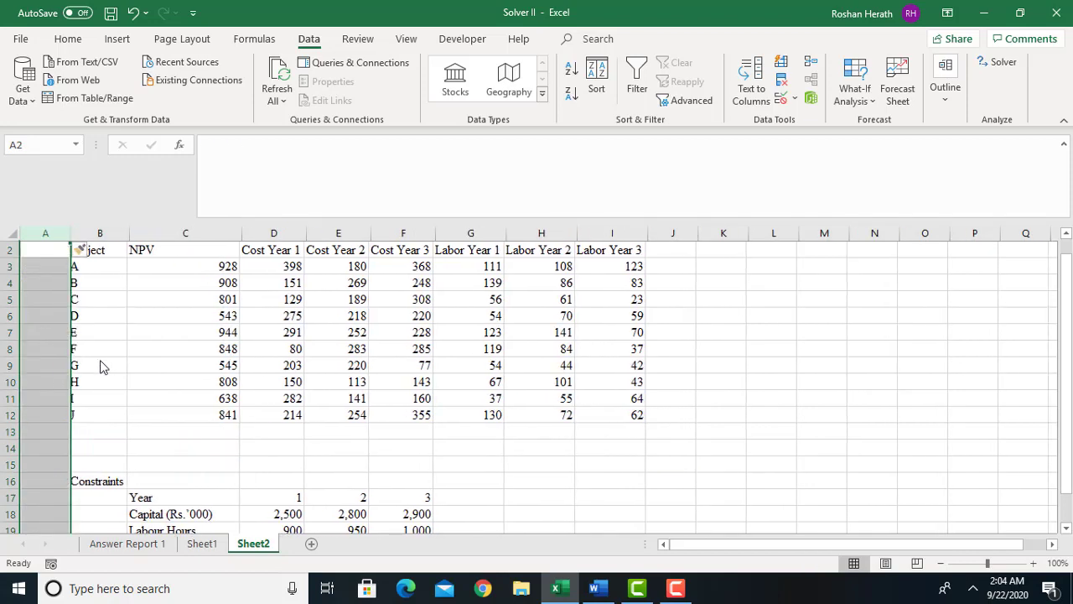
{"action": "left_click", "coordinate": [194, 399]}
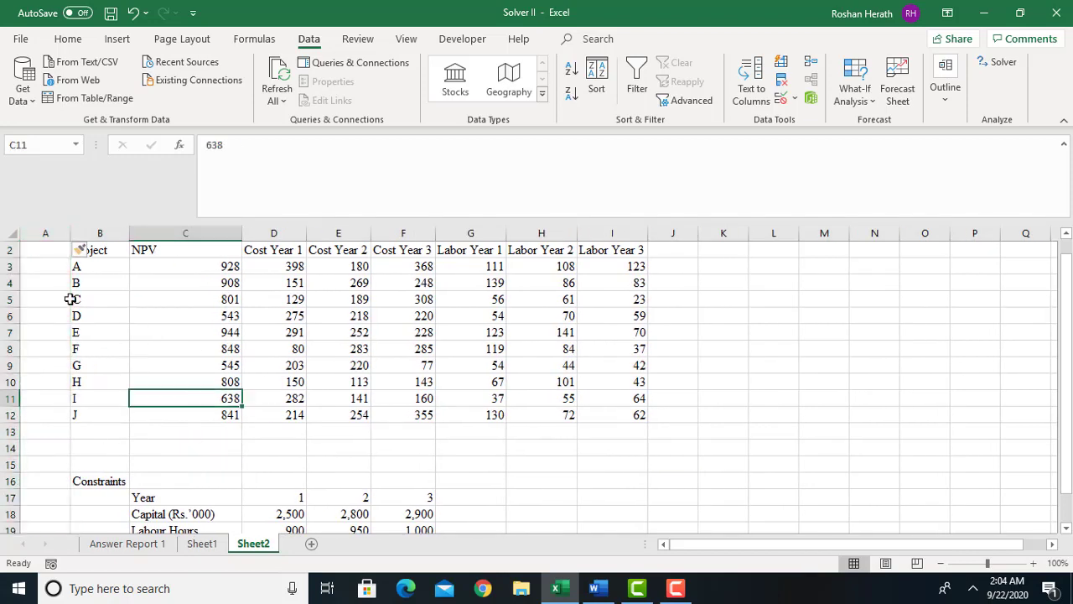
Enter the heading "Accept/Rejection" in A2 beside Project and widen column A to fit it
{"action": "left_click", "coordinate": [48, 250]}
{"action": "left_click_drag", "start_coordinate": [69, 234], "coordinate": [105, 233]}
{"action": "type", "text": "A"}
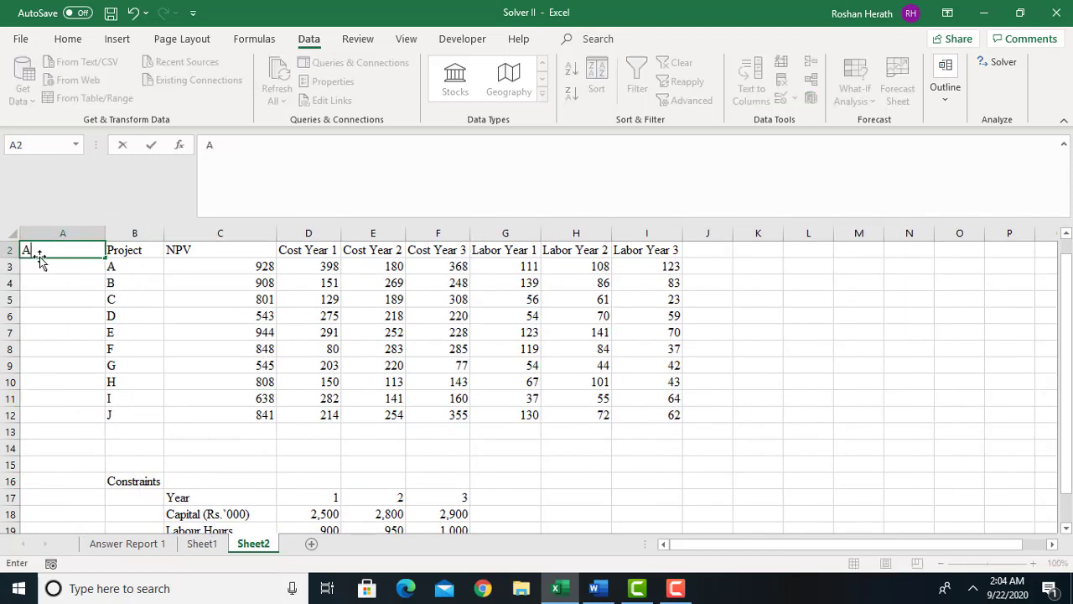
{"action": "type", "text": "ccept/Re"}
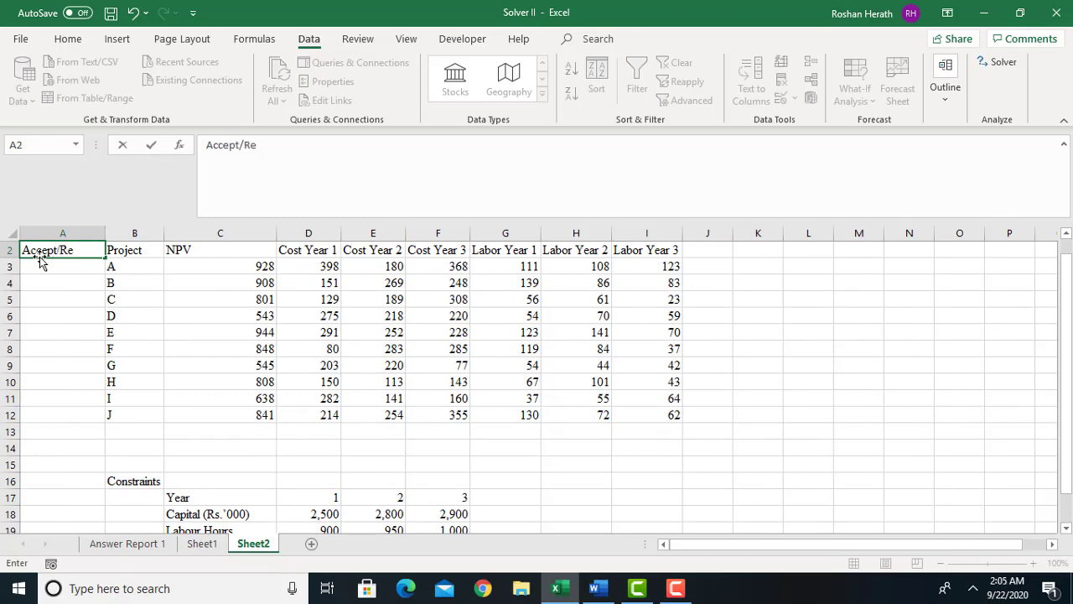
{"action": "type", "text": "jection"}
{"action": "left_click", "coordinate": [160, 312]}
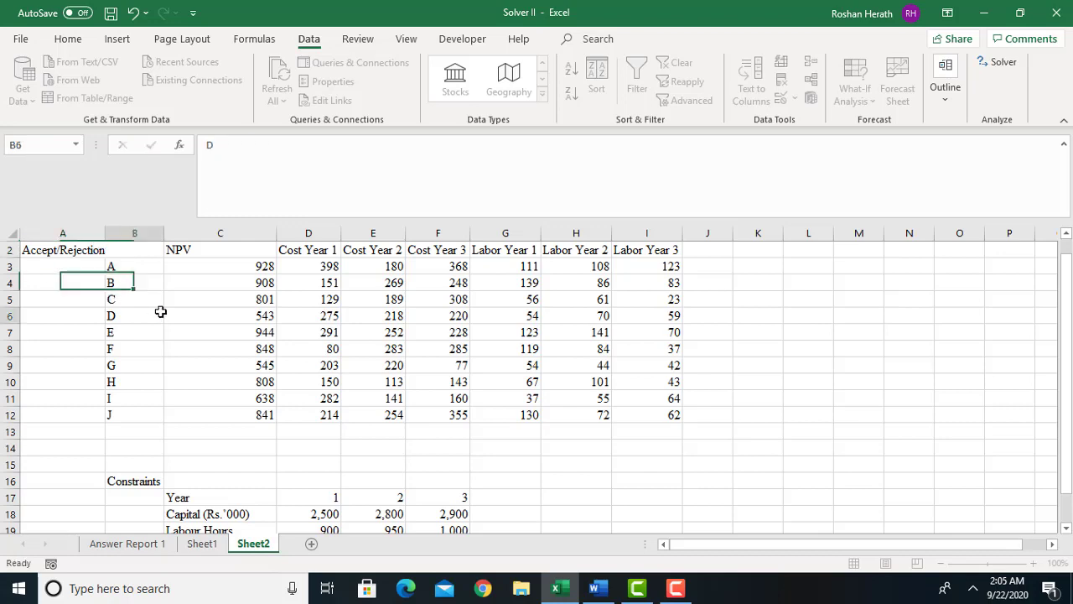
{"action": "left_click_drag", "start_coordinate": [100, 233], "coordinate": [117, 232]}
{"action": "left_click", "coordinate": [781, 409]}
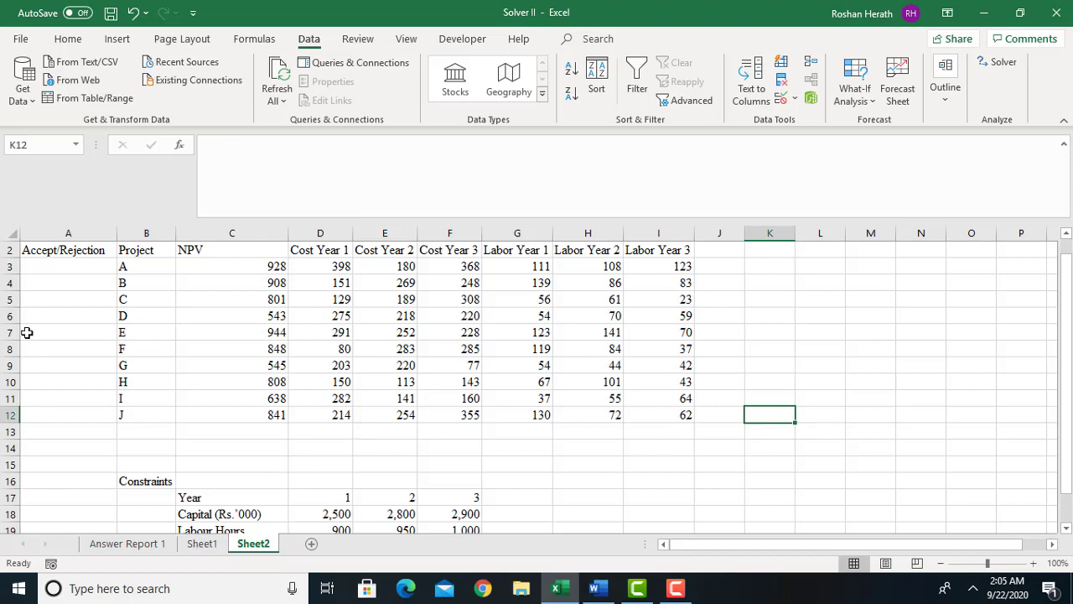
Fill the Accept/Rejection cells for projects A to I (A3:A11) with trial values 1, 0, 0, 1, 0, 0, 1, 0, 0
{"action": "left_click", "coordinate": [88, 269]}
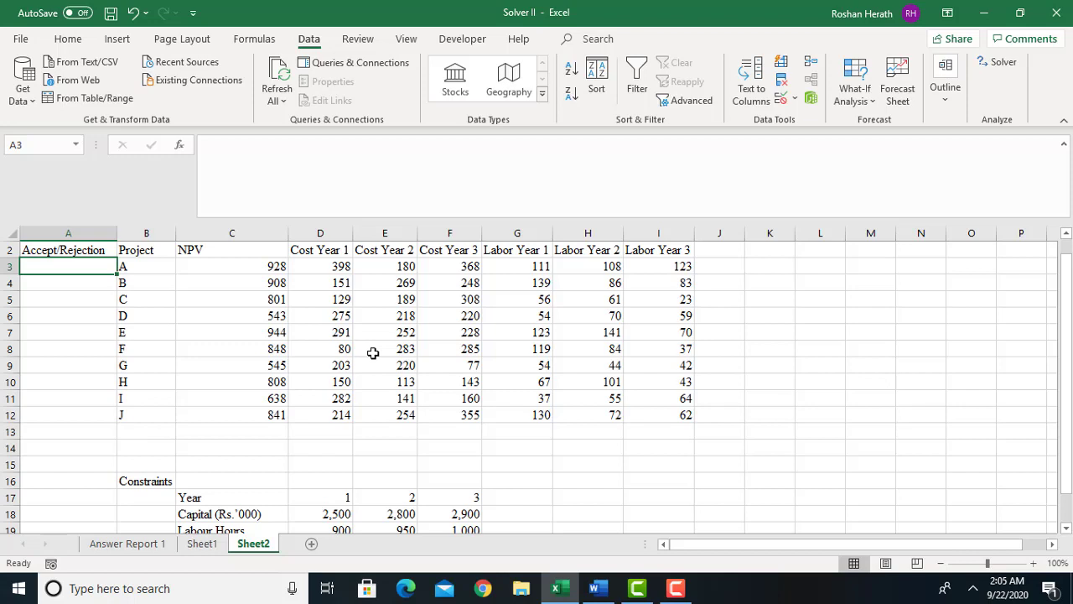
{"action": "type", "text": "1"}
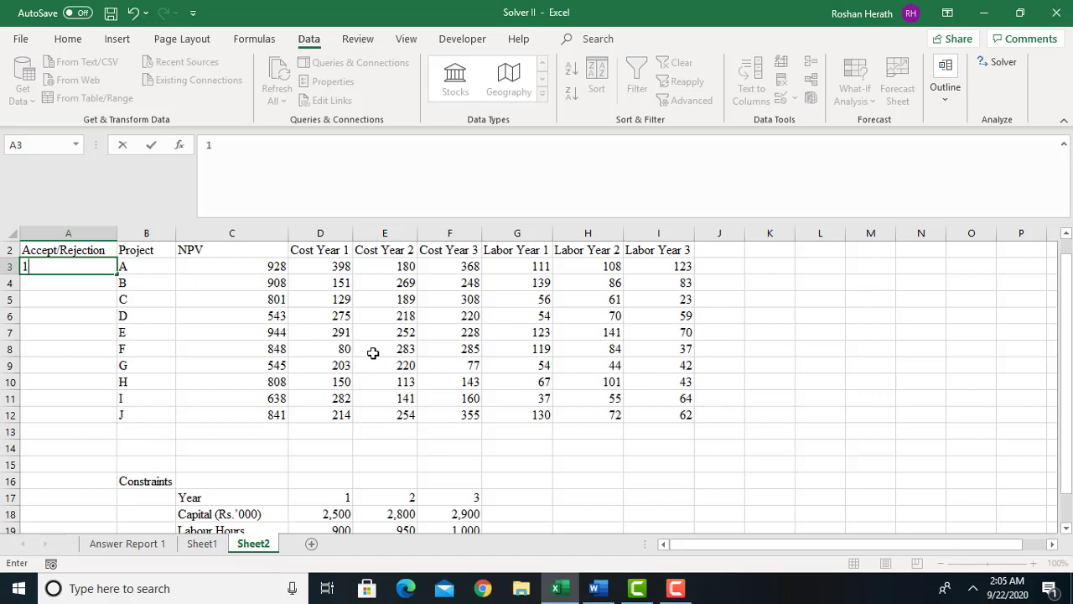
{"action": "key", "text": "Return"}
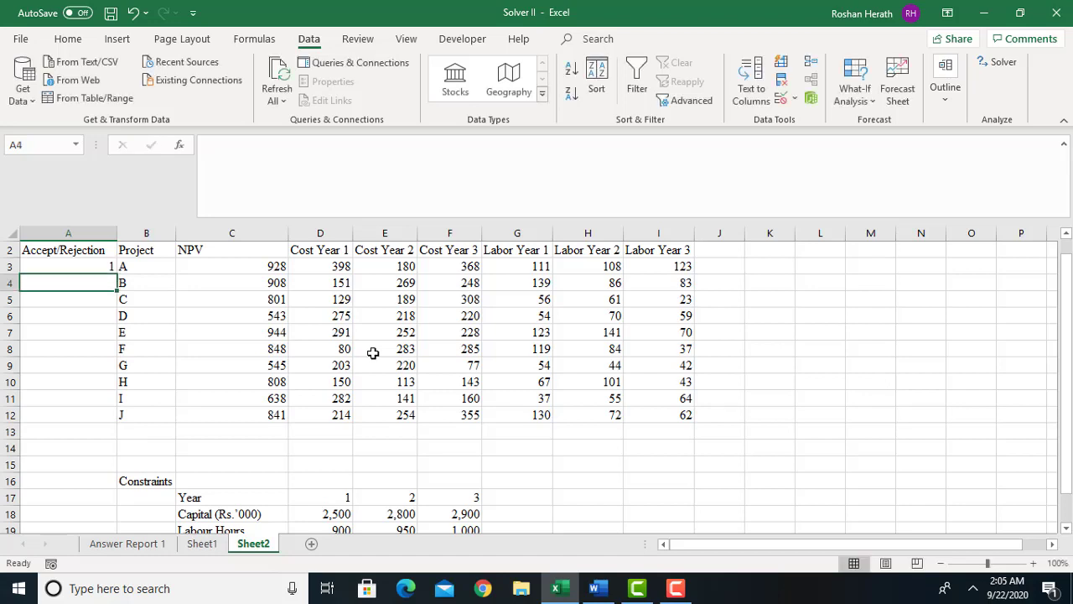
{"action": "type", "text": "0"}
{"action": "key", "text": "Return"}
{"action": "type", "text": "0"}
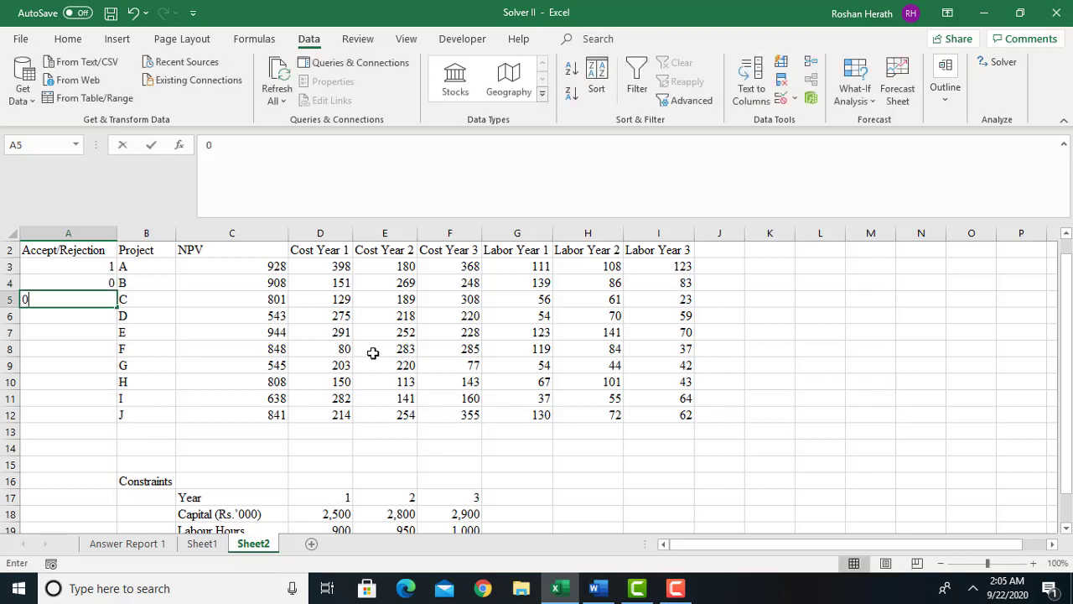
{"action": "key", "text": "Return"}
{"action": "type", "text": "1"}
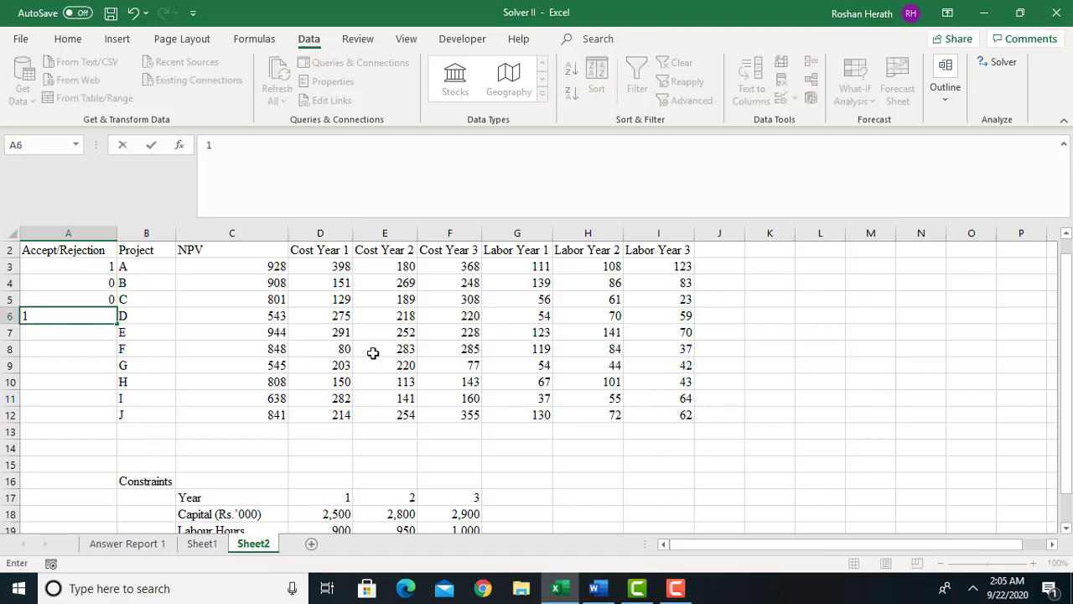
{"action": "key", "text": "Return"}
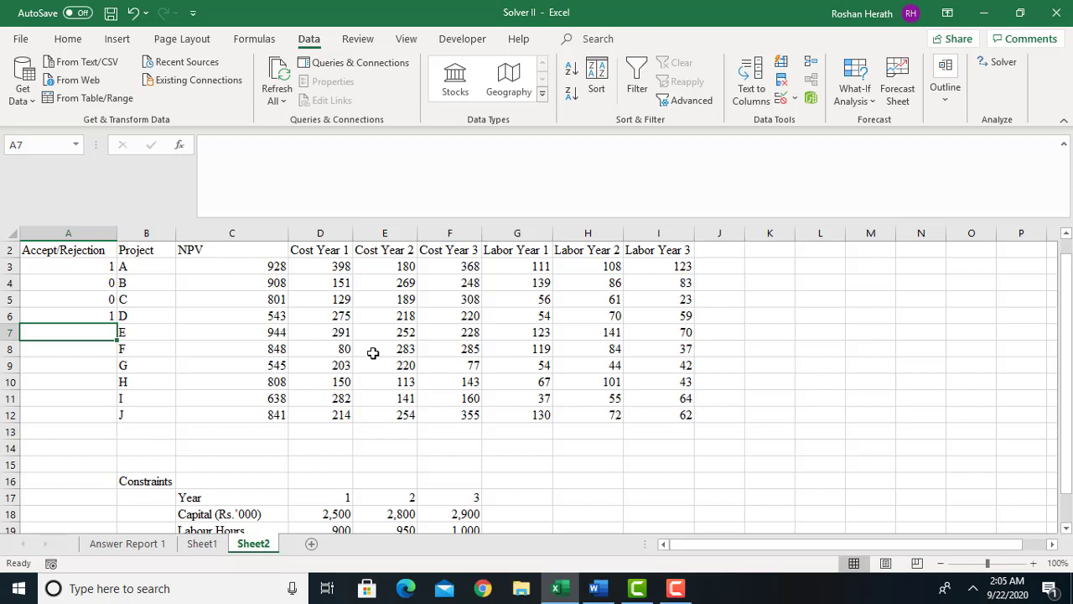
{"action": "type", "text": "0"}
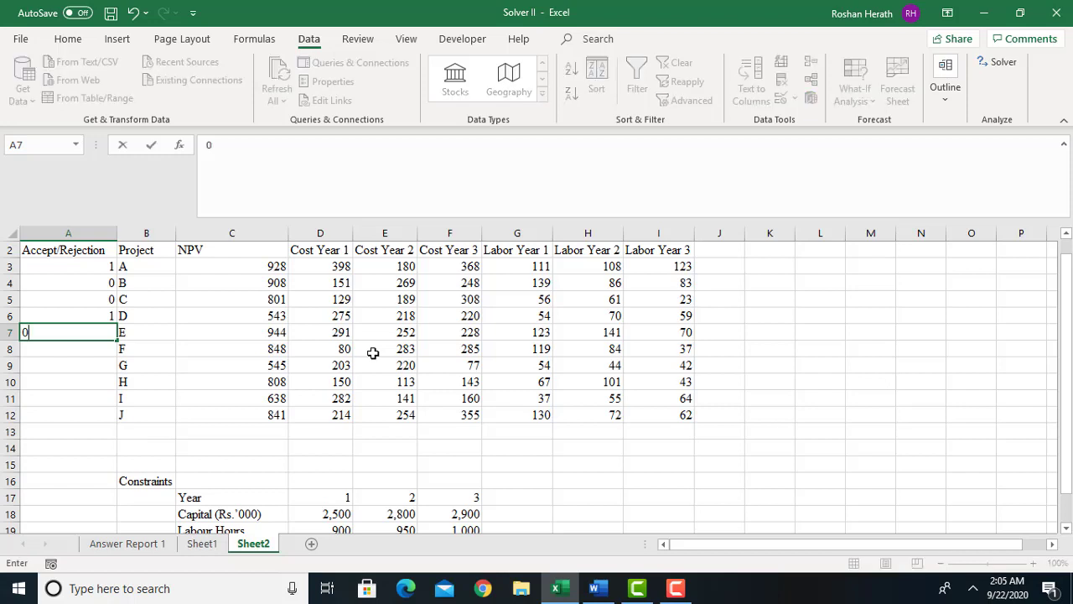
{"action": "key", "text": "Return"}
{"action": "type", "text": "0"}
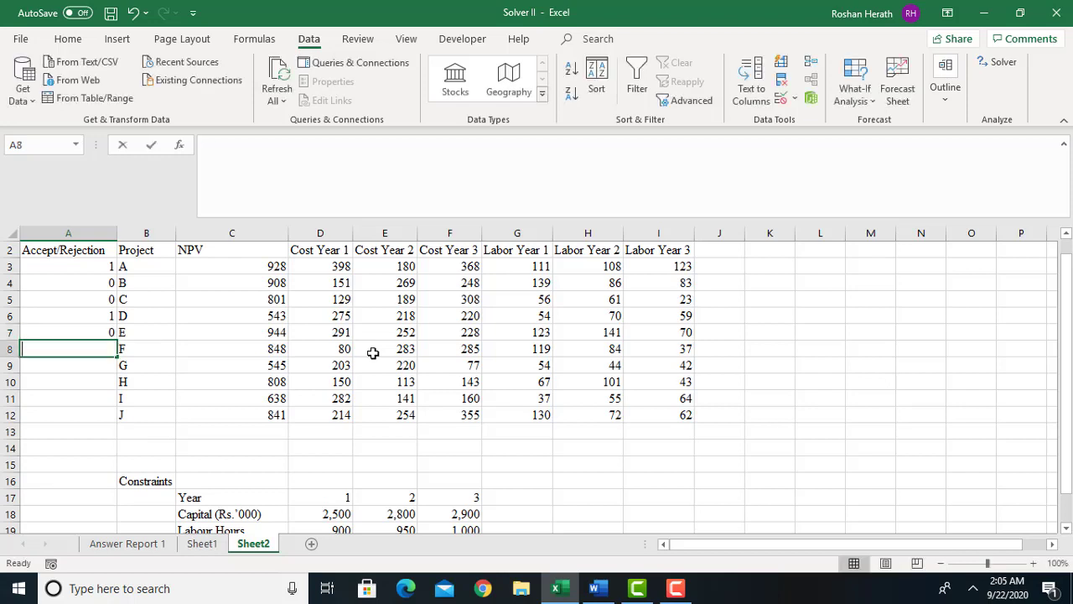
{"action": "key", "text": "Return"}
{"action": "type", "text": "1"}
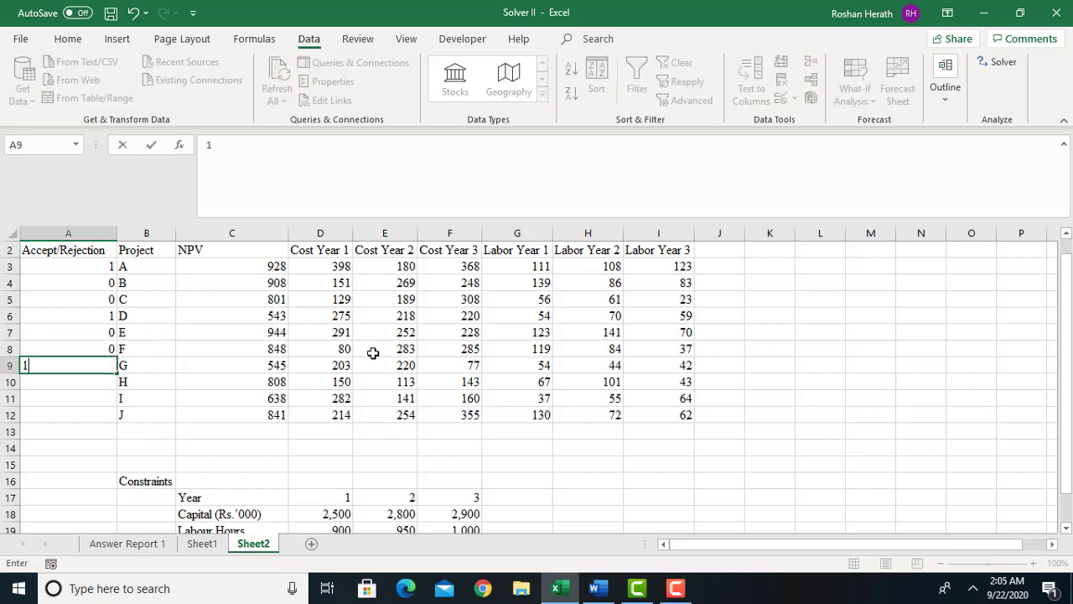
{"action": "key", "text": "Return"}
{"action": "type", "text": "0"}
{"action": "key", "text": "Return"}
{"action": "type", "text": "0"}
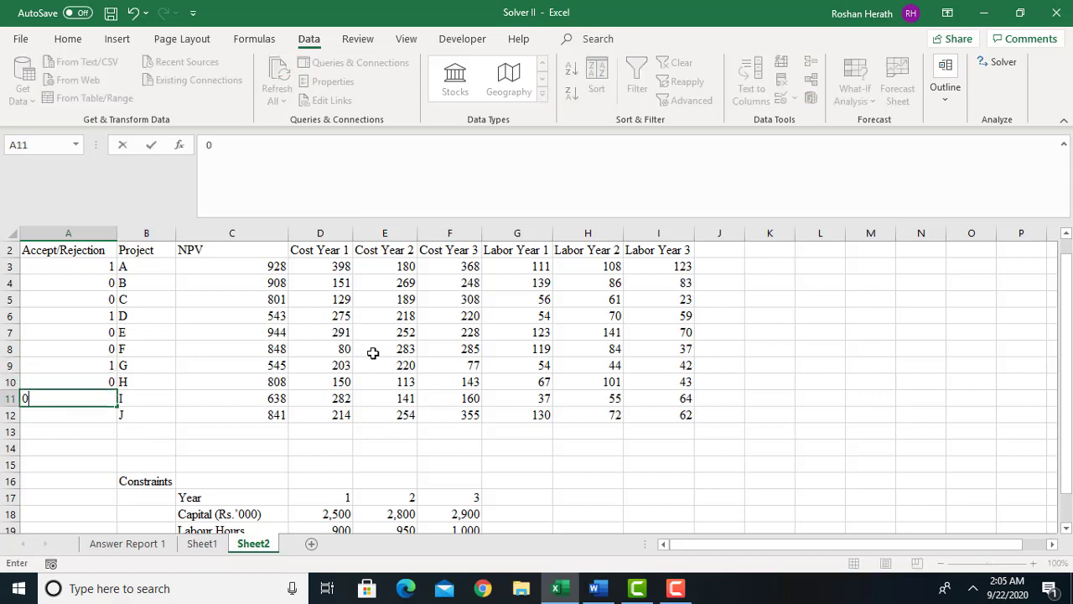
Complete the Accept/Rejection column with 0 for project I and 1 for project J
{"action": "key", "text": "Return"}
{"action": "type", "text": "1"}
{"action": "key", "text": "Return"}
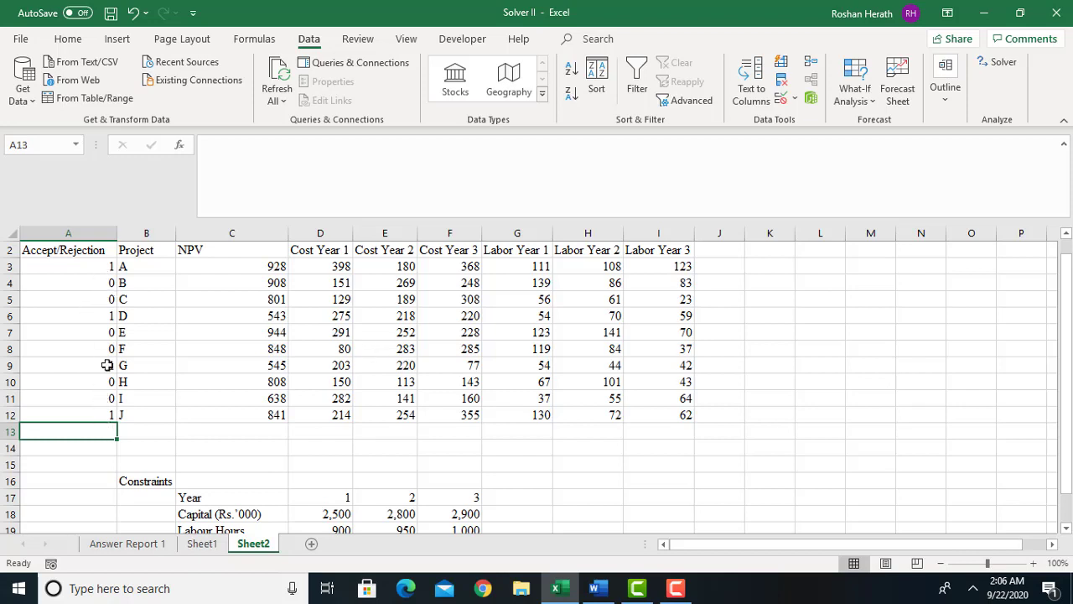
{"action": "left_click", "coordinate": [110, 283]}
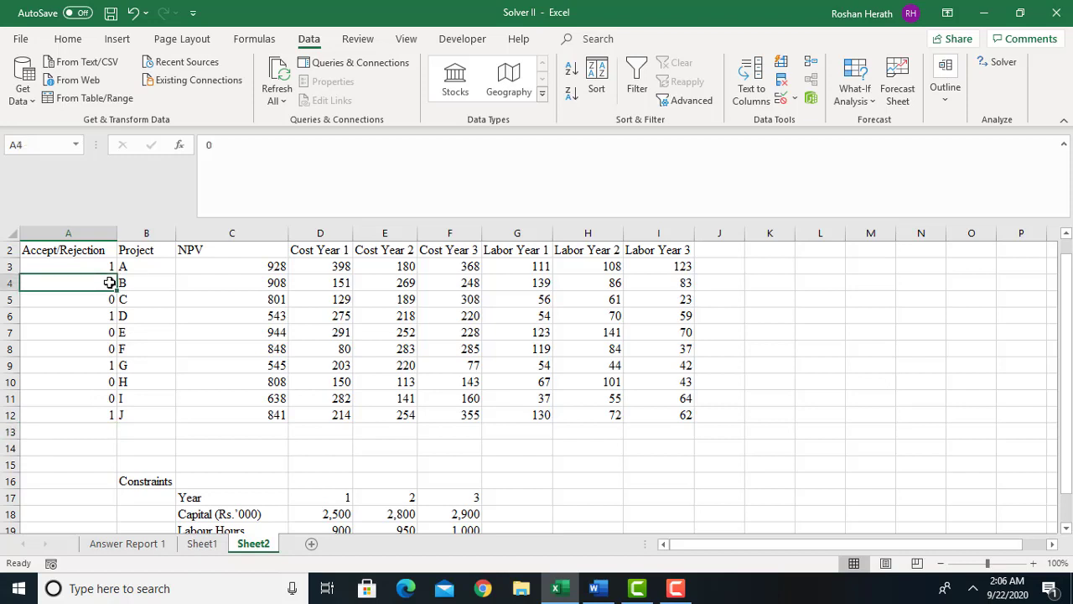
{"action": "left_click", "coordinate": [275, 448]}
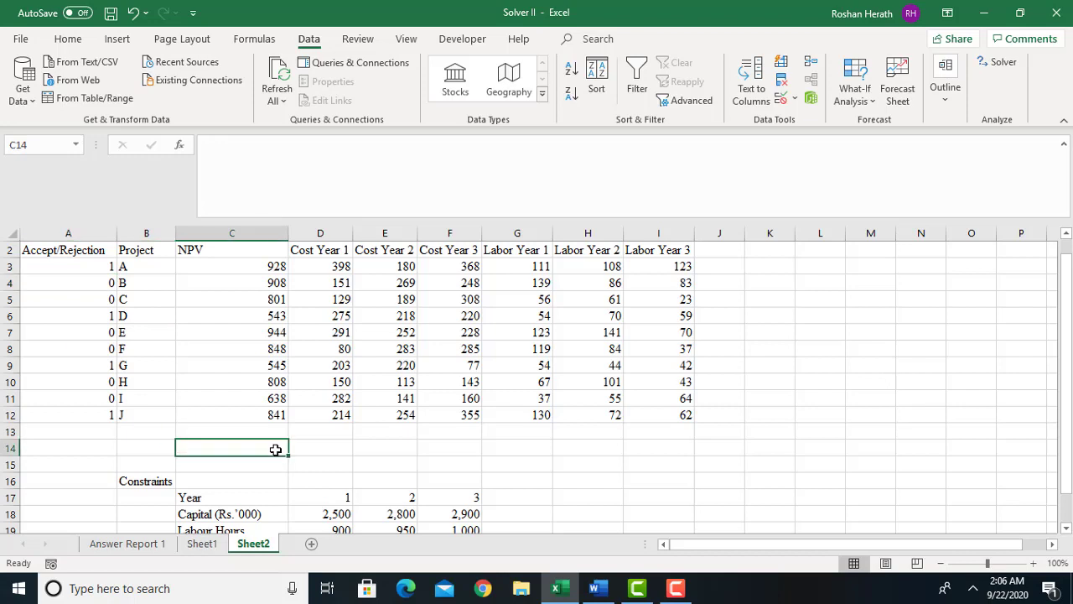
{"action": "left_click", "coordinate": [105, 268]}
{"action": "left_click", "coordinate": [105, 283]}
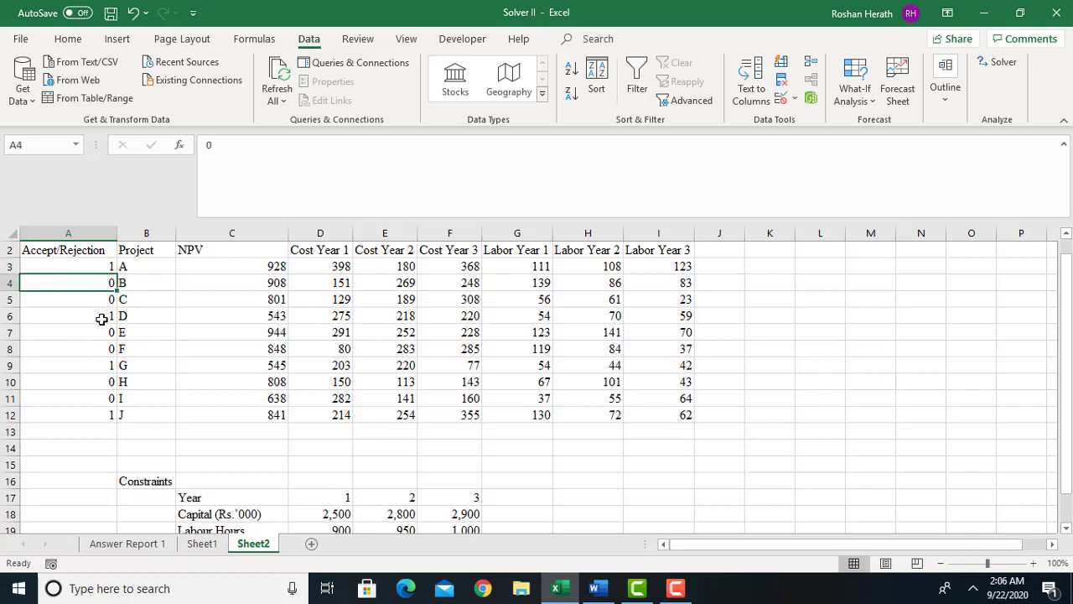
{"action": "left_click", "coordinate": [101, 317]}
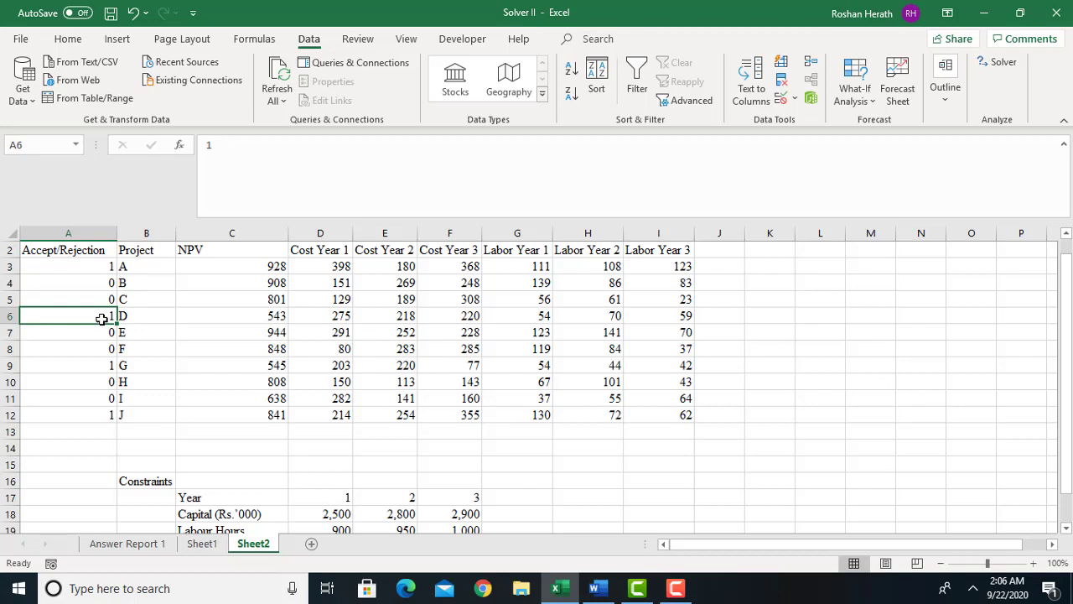
{"action": "left_click", "coordinate": [97, 267]}
{"action": "left_click", "coordinate": [94, 300]}
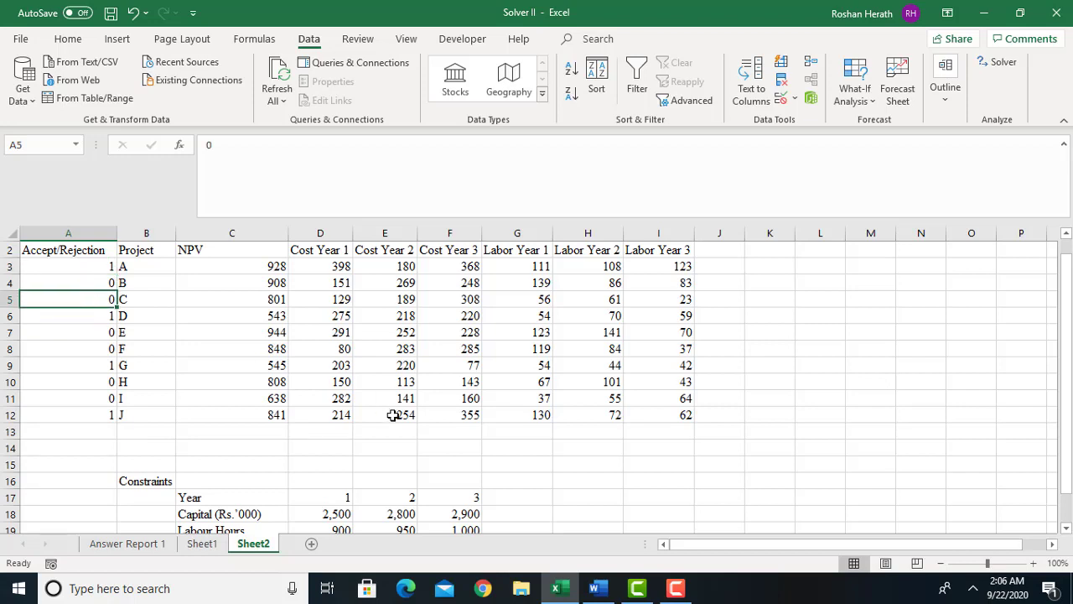
Label cell B14 "Total NPV"
{"action": "left_click", "coordinate": [155, 456]}
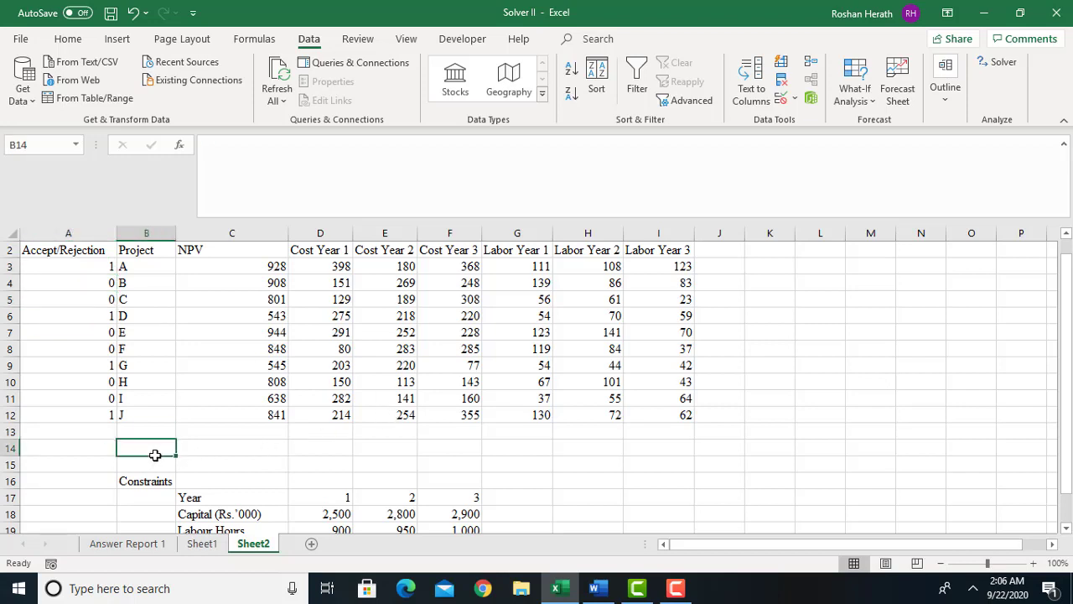
{"action": "type", "text": "To"}
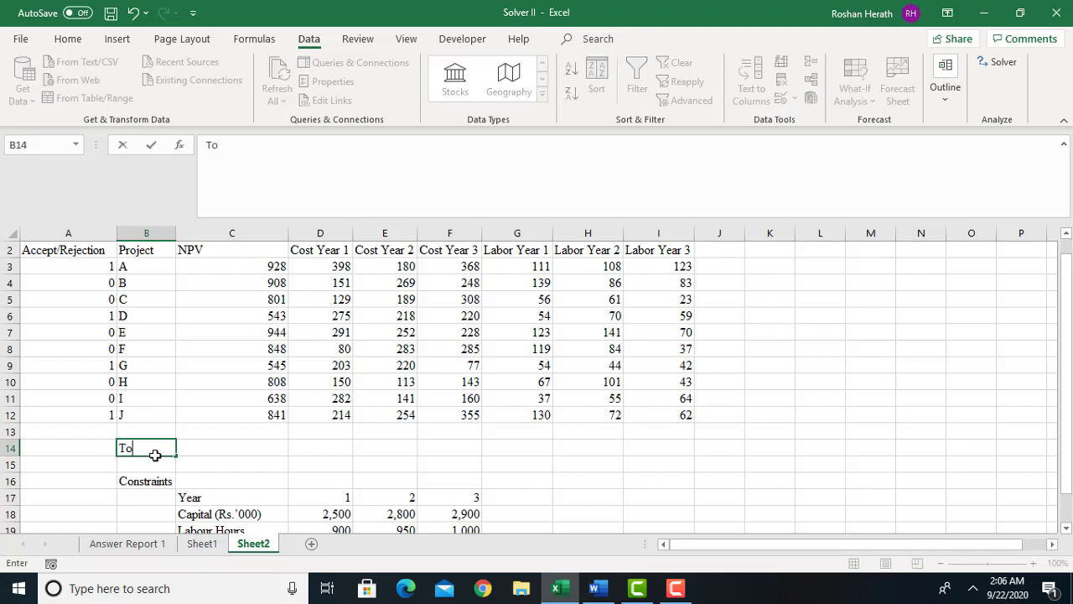
{"action": "type", "text": "tal NPV"}
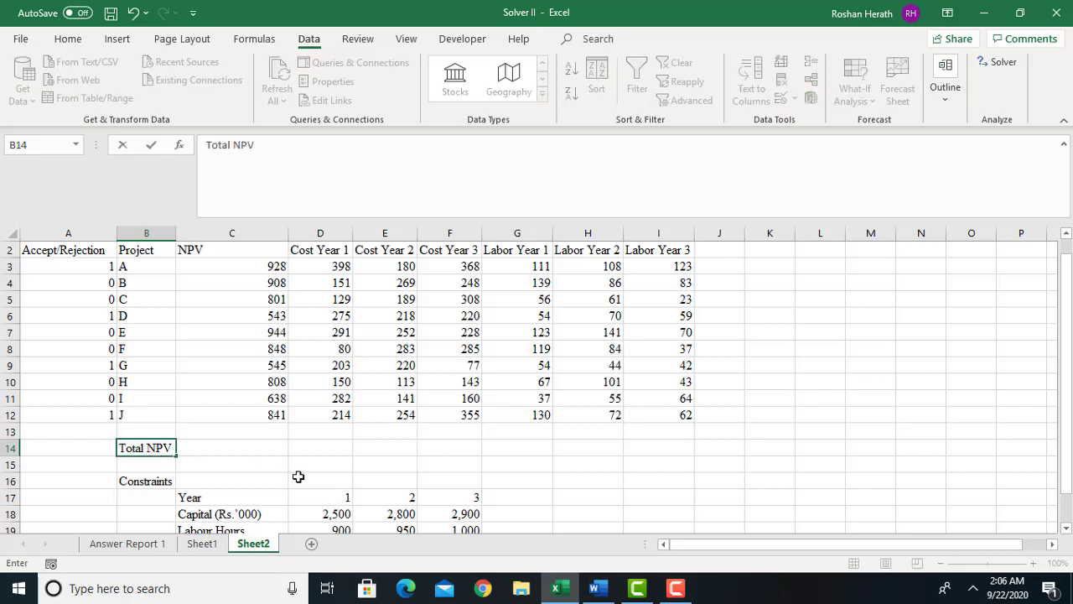
{"action": "left_click", "coordinate": [298, 476]}
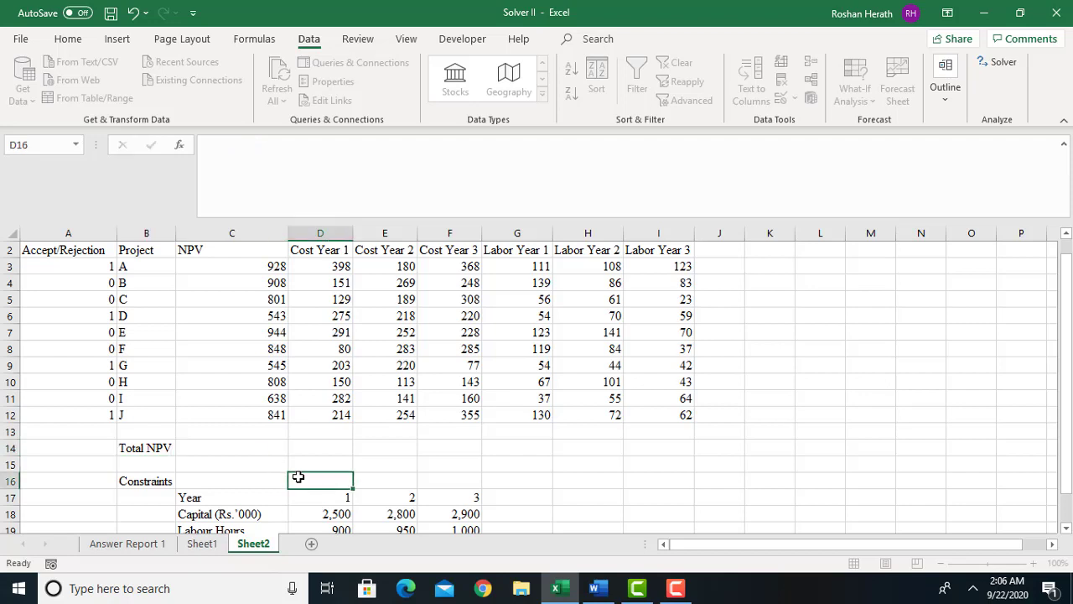
Highlight cell C14, beside the Total NPV label, with the light orange fill colour
{"action": "left_click", "coordinate": [236, 447]}
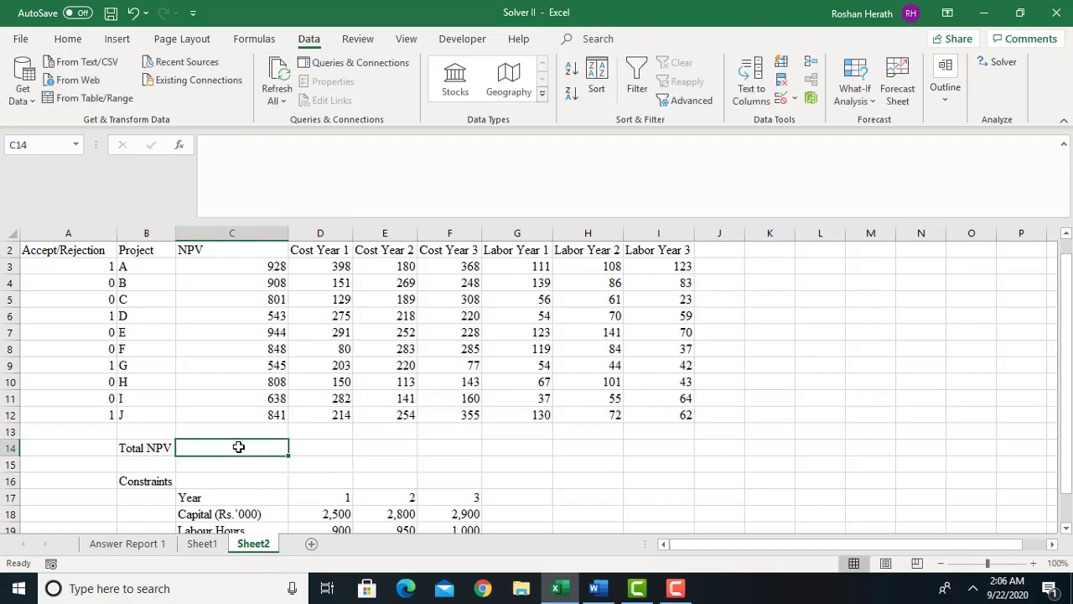
{"action": "left_click", "coordinate": [67, 39]}
{"action": "left_click", "coordinate": [206, 101]}
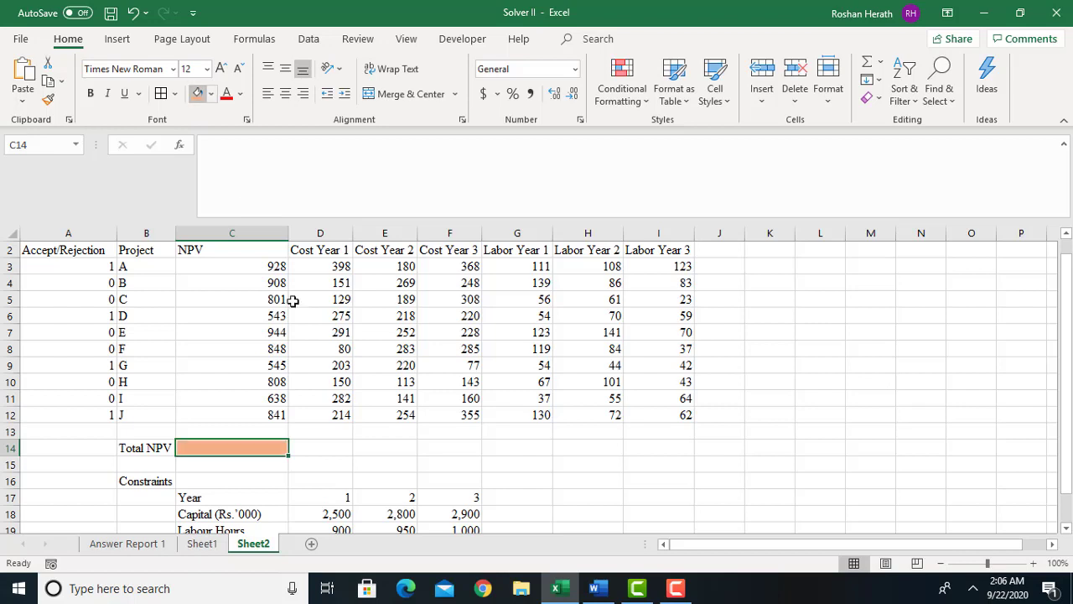
{"action": "left_click", "coordinate": [462, 467]}
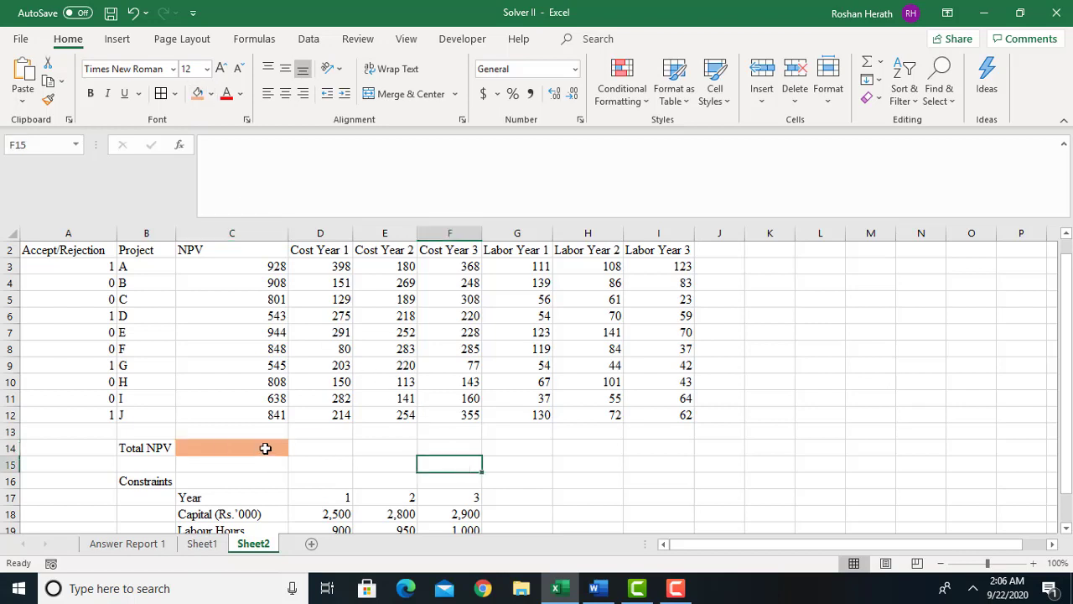
Enter the formula =C3+C6+C9+C12 in C14 to add the NPVs of accepted projects A, D, G and J
{"action": "left_click", "coordinate": [265, 448]}
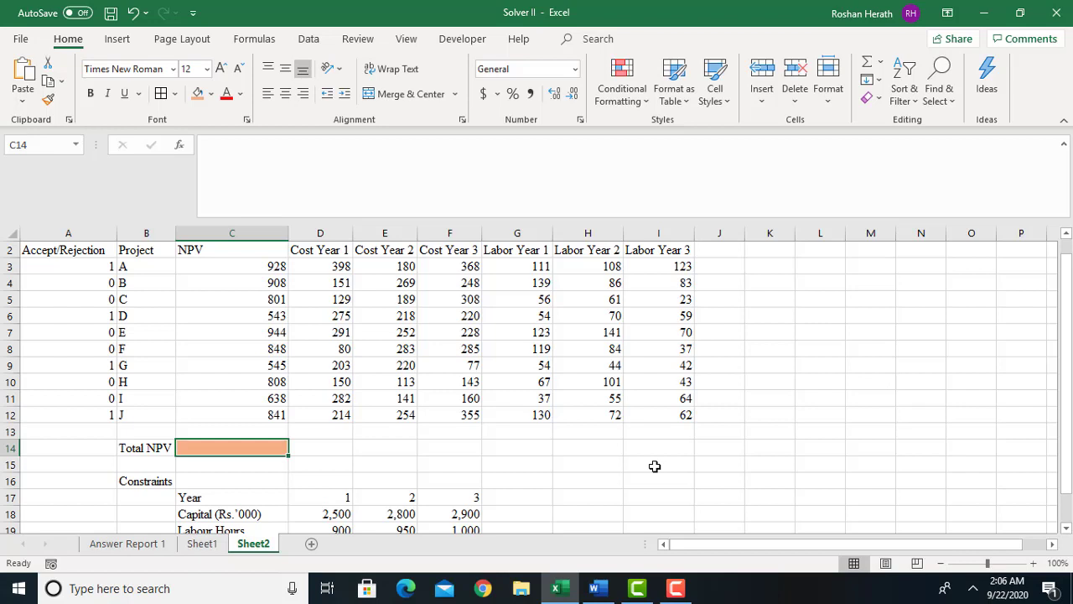
{"action": "type", "text": "="}
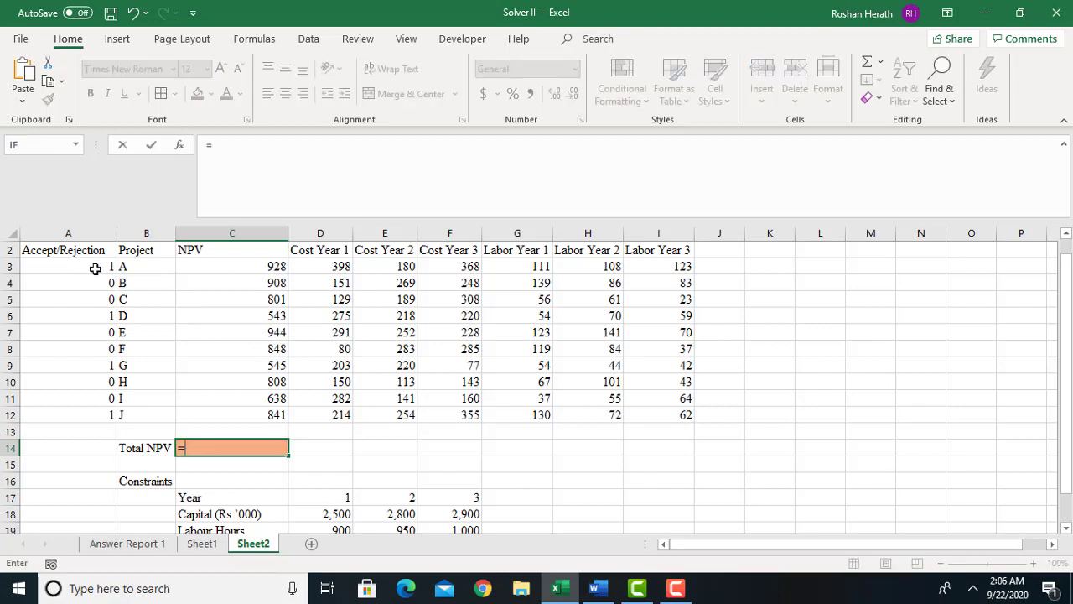
{"action": "left_click", "coordinate": [243, 272]}
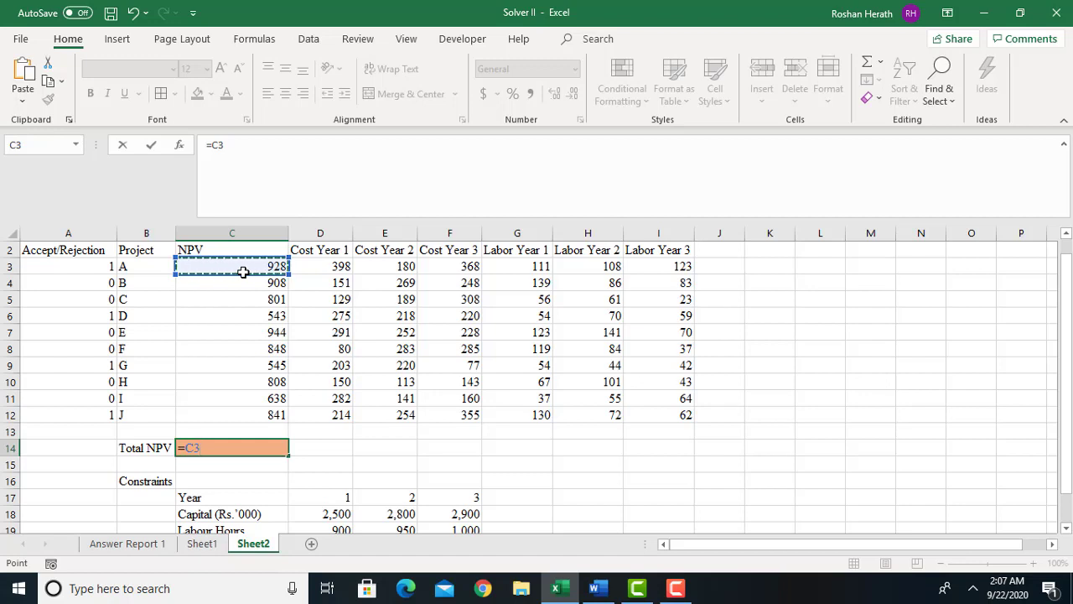
{"action": "type", "text": "+"}
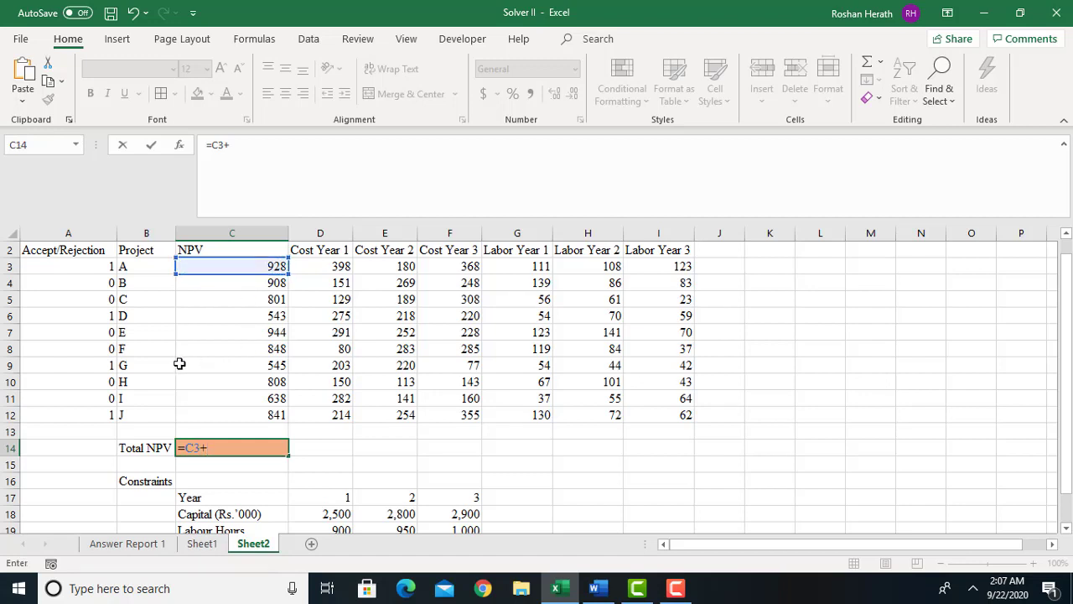
{"action": "left_click", "coordinate": [254, 314]}
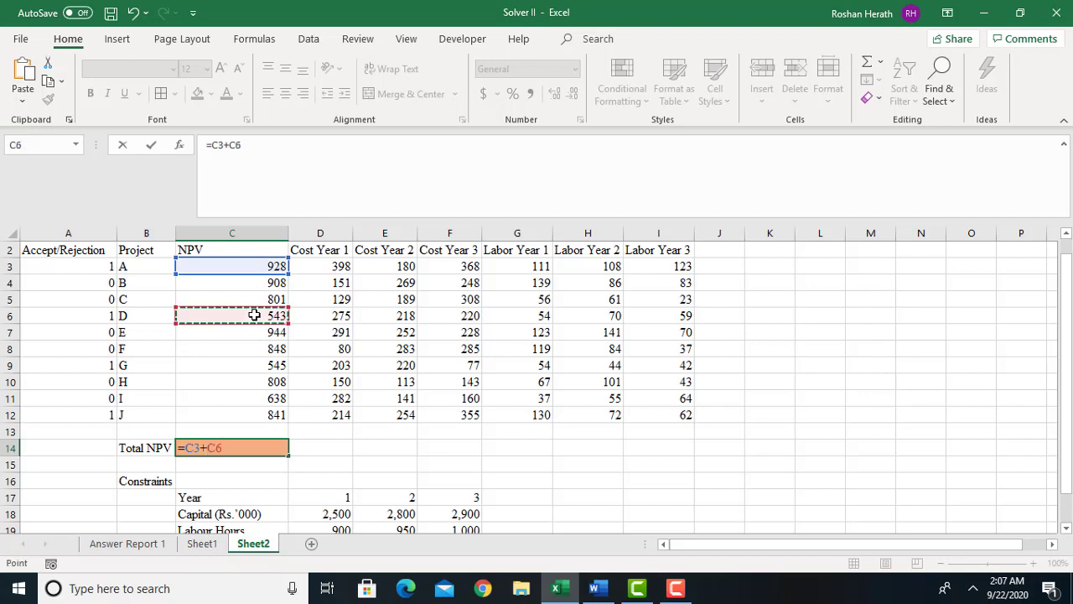
{"action": "type", "text": "+"}
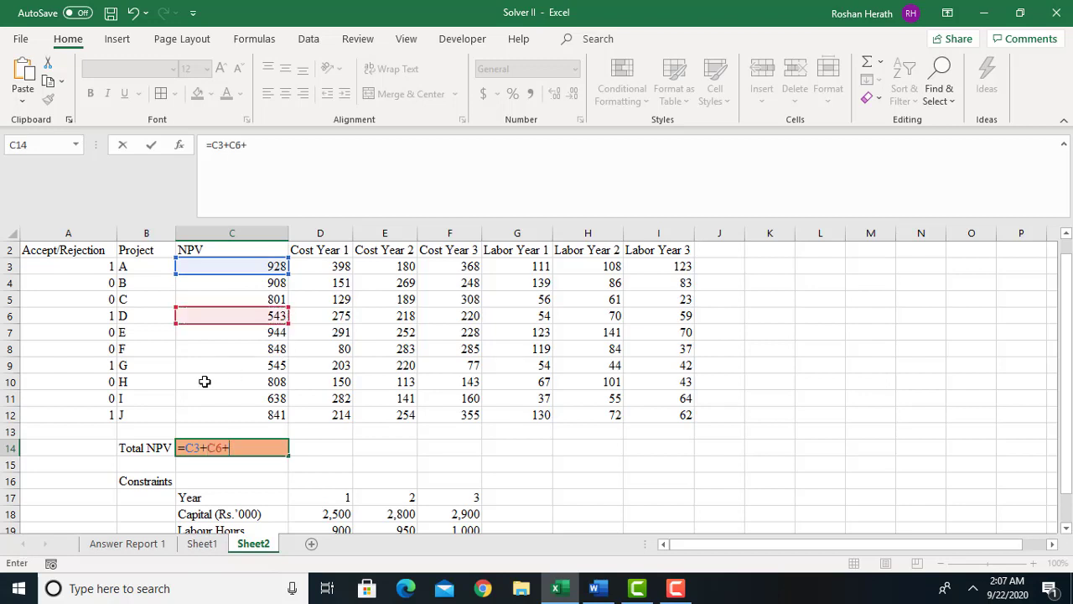
{"action": "left_click", "coordinate": [262, 367]}
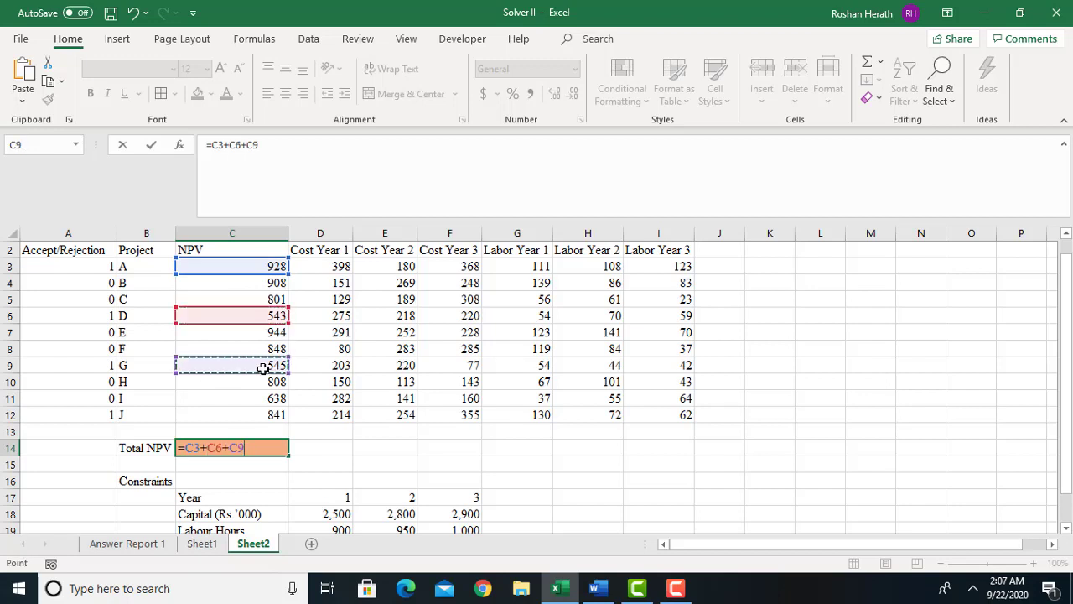
{"action": "type", "text": "+"}
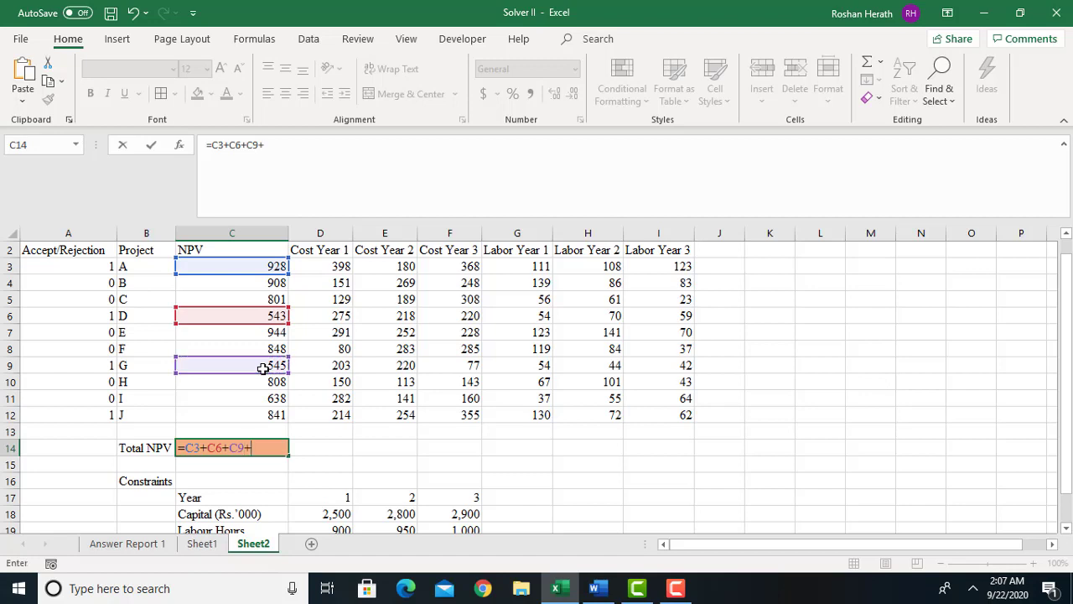
{"action": "left_click", "coordinate": [267, 414]}
{"action": "key", "text": "Return"}
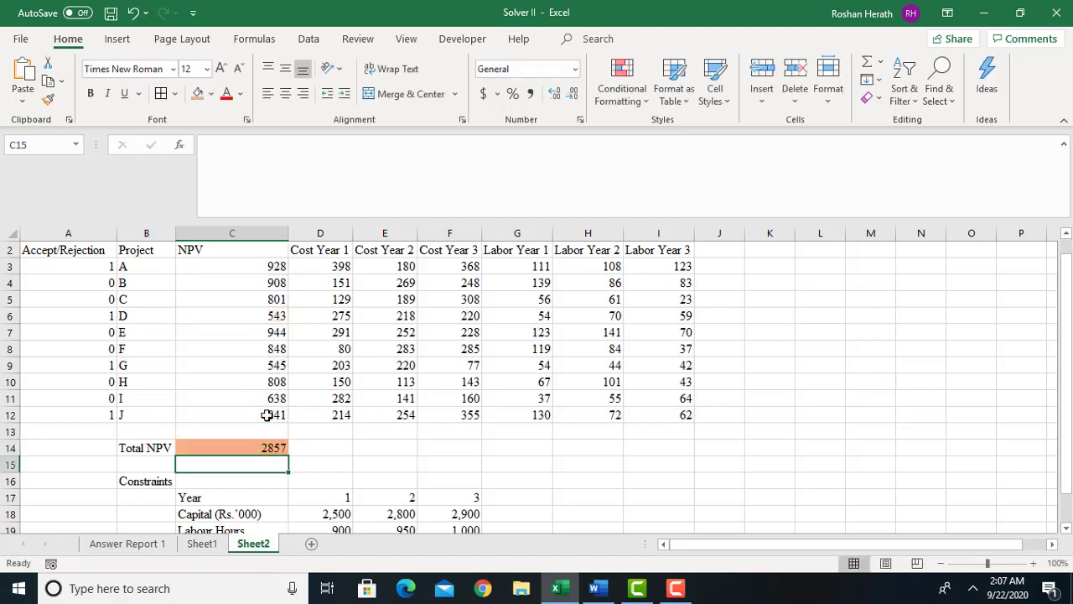
Replace the Total NPV formula in C14 with =SUMPRODUCT(A5:A12,C3:C12), filling in the arrays through the function arguments
{"action": "left_click", "coordinate": [242, 442]}
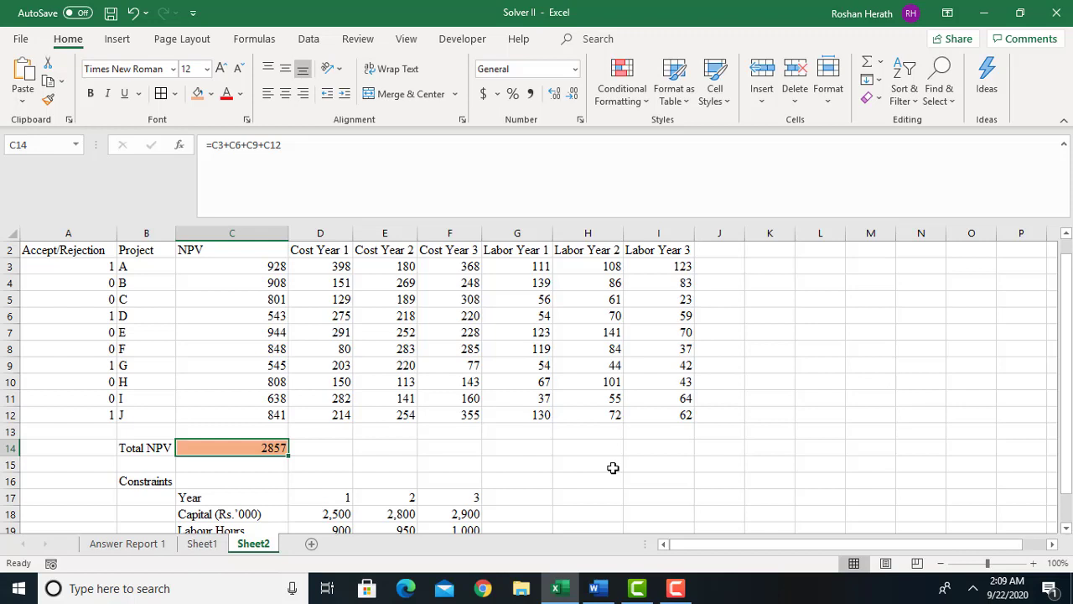
{"action": "type", "text": "="}
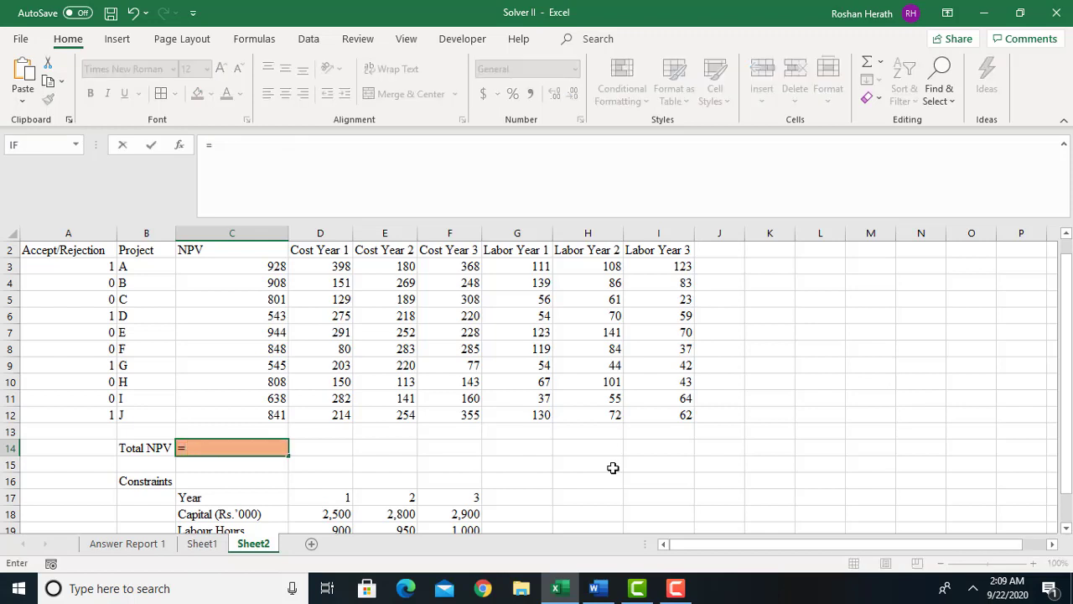
{"action": "type", "text": "SUM"}
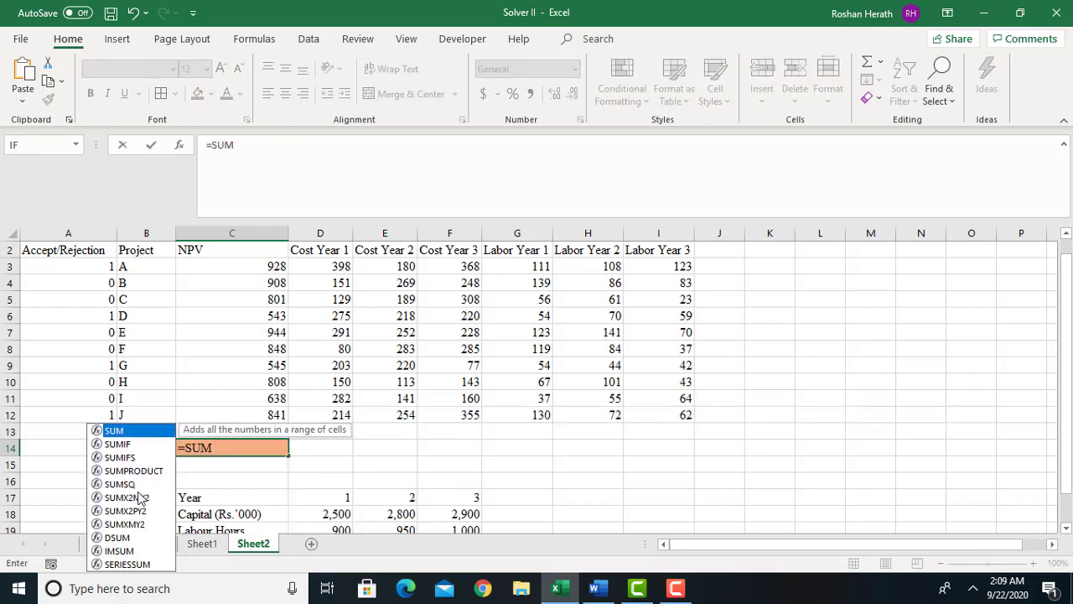
{"action": "double_click", "coordinate": [148, 472]}
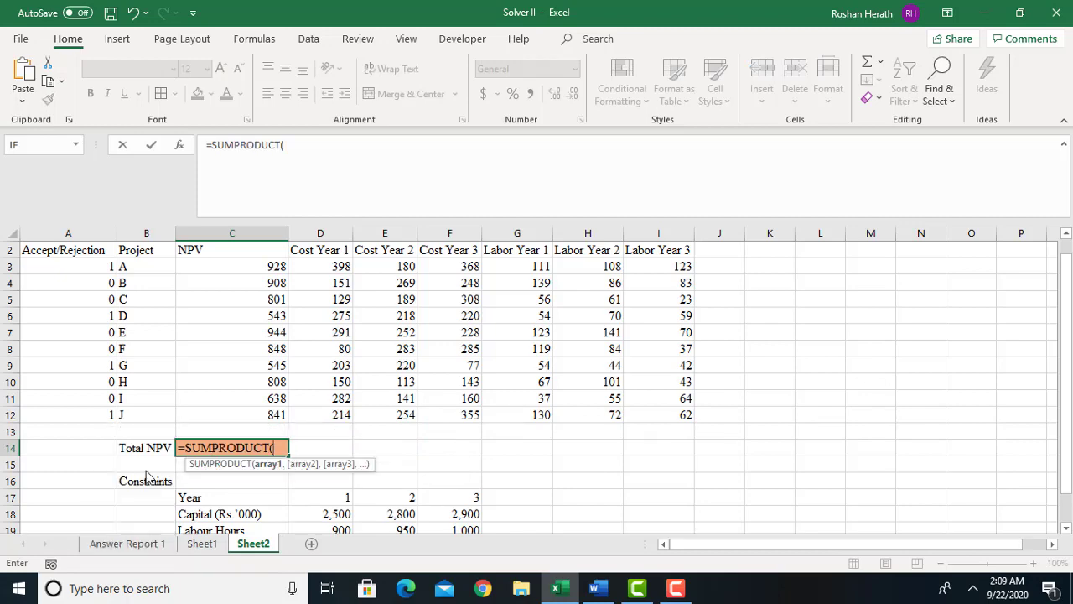
{"action": "left_click", "coordinate": [178, 145]}
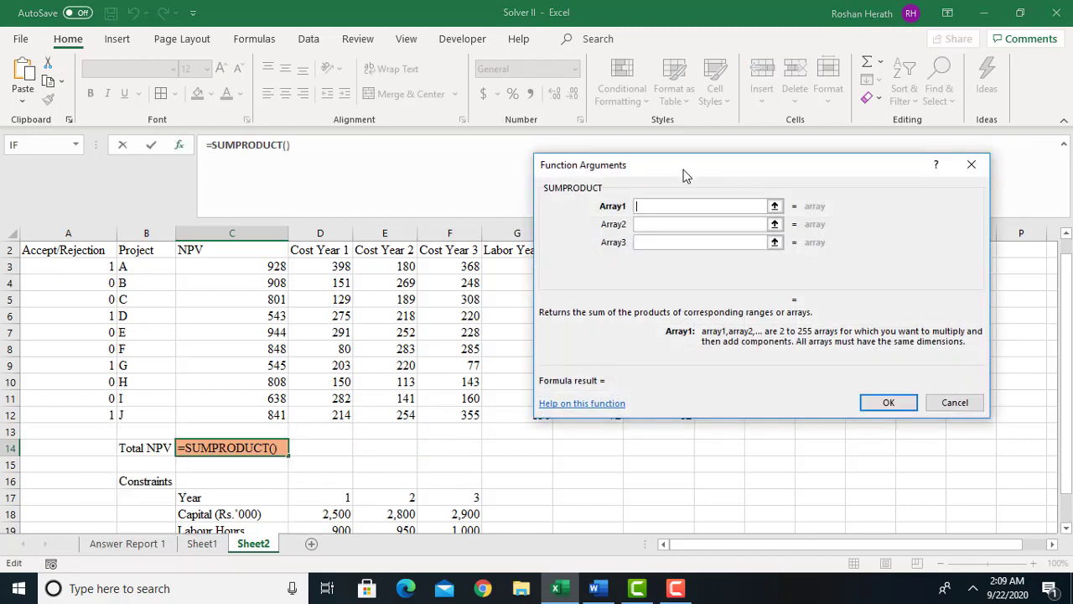
{"action": "left_click_drag", "start_coordinate": [686, 173], "coordinate": [727, 165]}
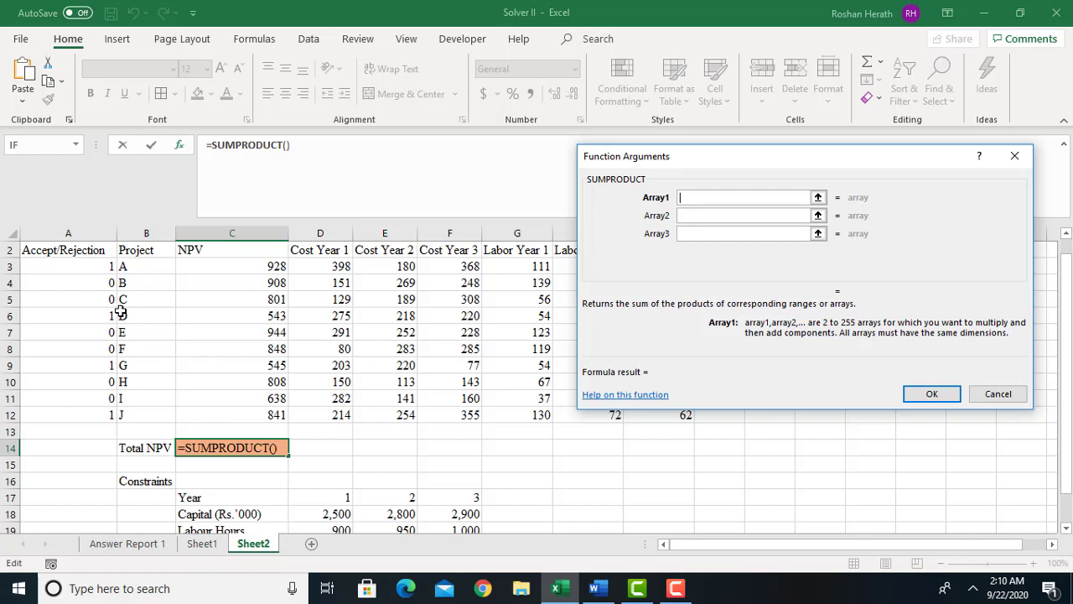
{"action": "left_click", "coordinate": [99, 268]}
{"action": "left_click_drag", "start_coordinate": [100, 299], "coordinate": [99, 414]}
{"action": "left_click", "coordinate": [686, 215]}
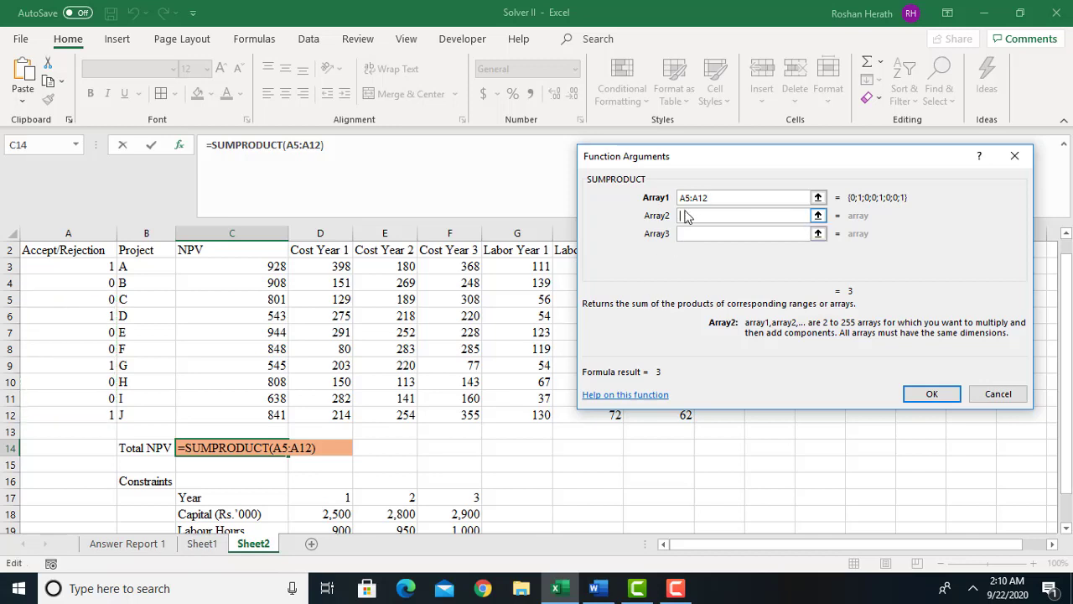
{"action": "left_click_drag", "start_coordinate": [240, 268], "coordinate": [232, 411]}
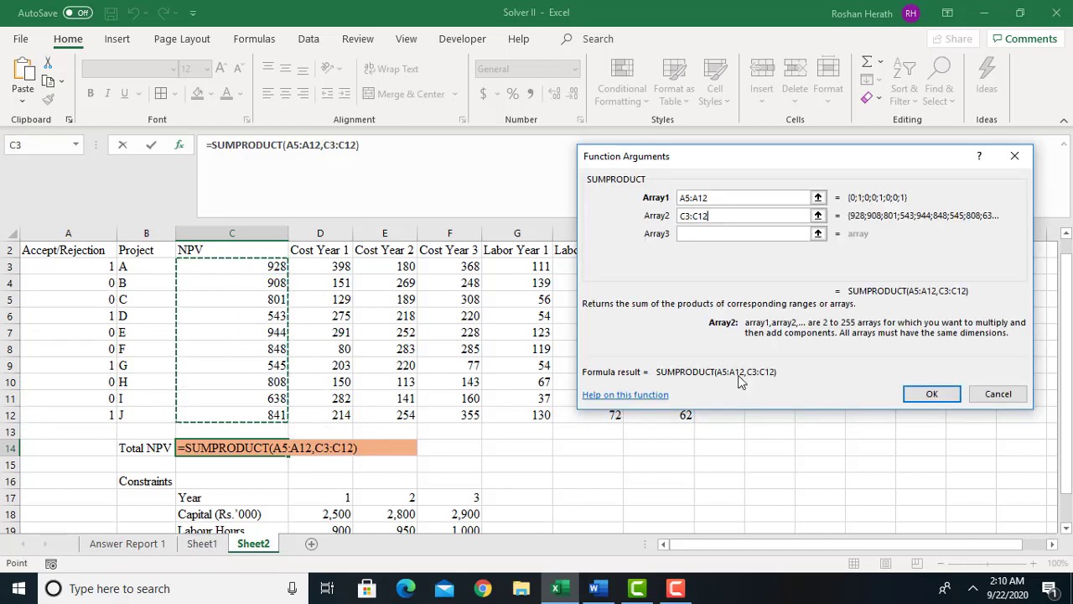
{"action": "left_click", "coordinate": [918, 402]}
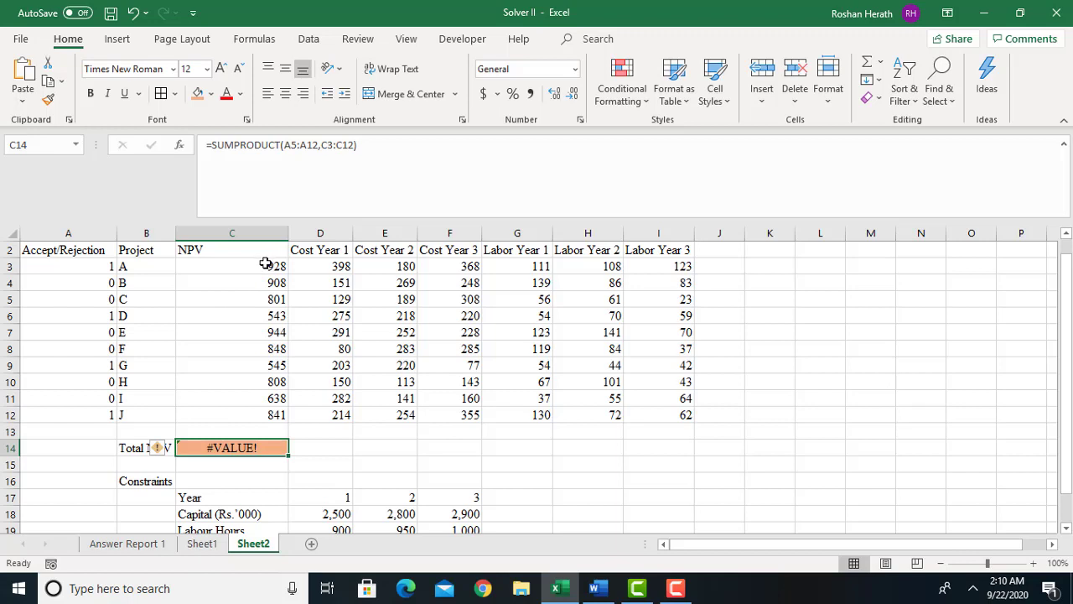
Format the NPV, cost and labor figures in C3:I12 as Number with no decimal places
{"action": "left_click_drag", "start_coordinate": [265, 264], "coordinate": [663, 410]}
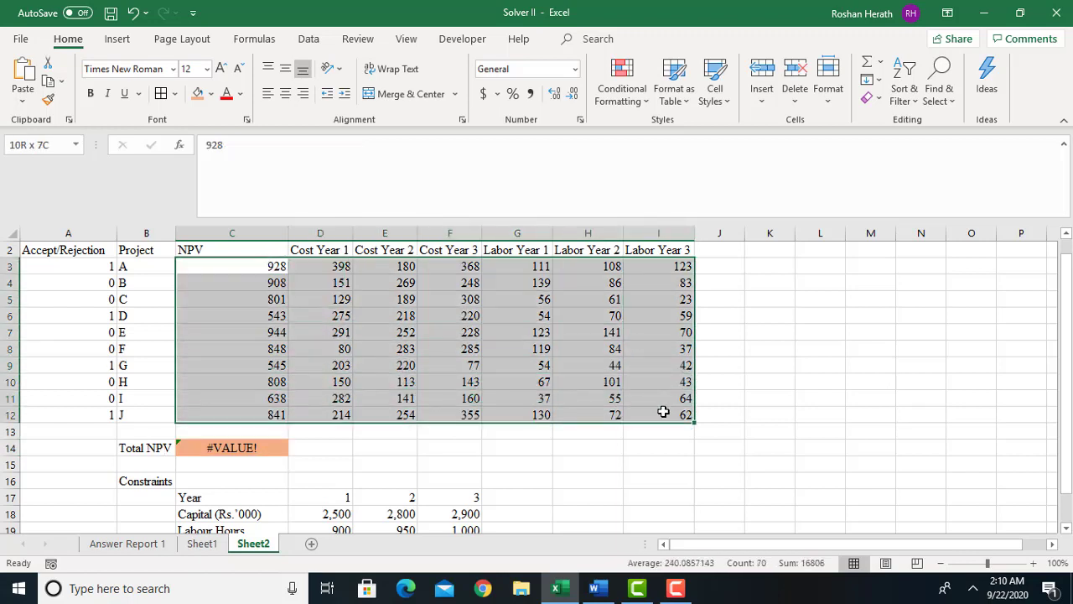
{"action": "left_click", "coordinate": [574, 69]}
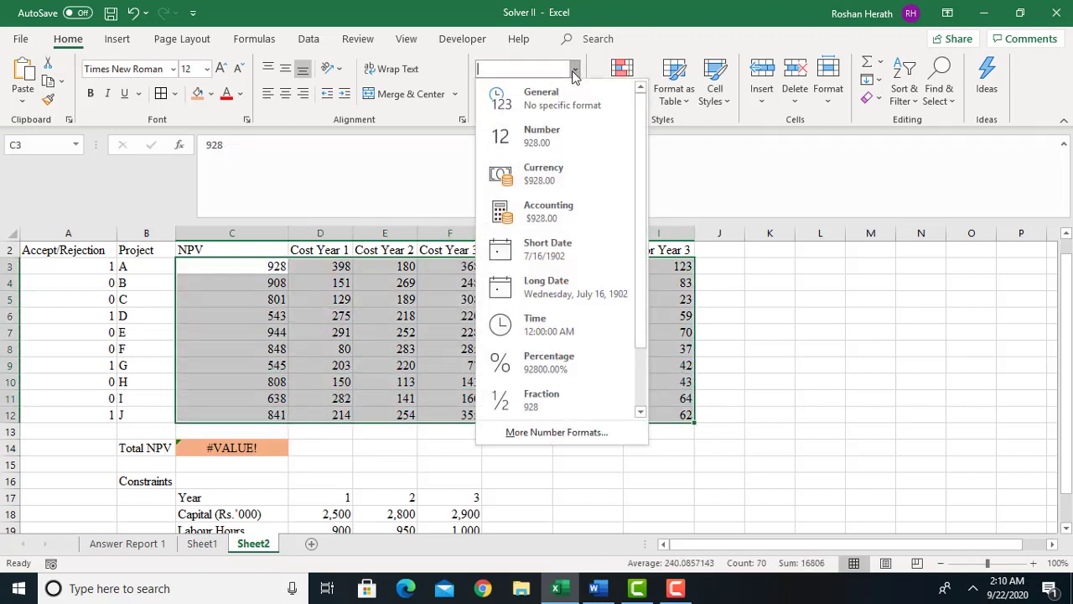
{"action": "left_click", "coordinate": [549, 126]}
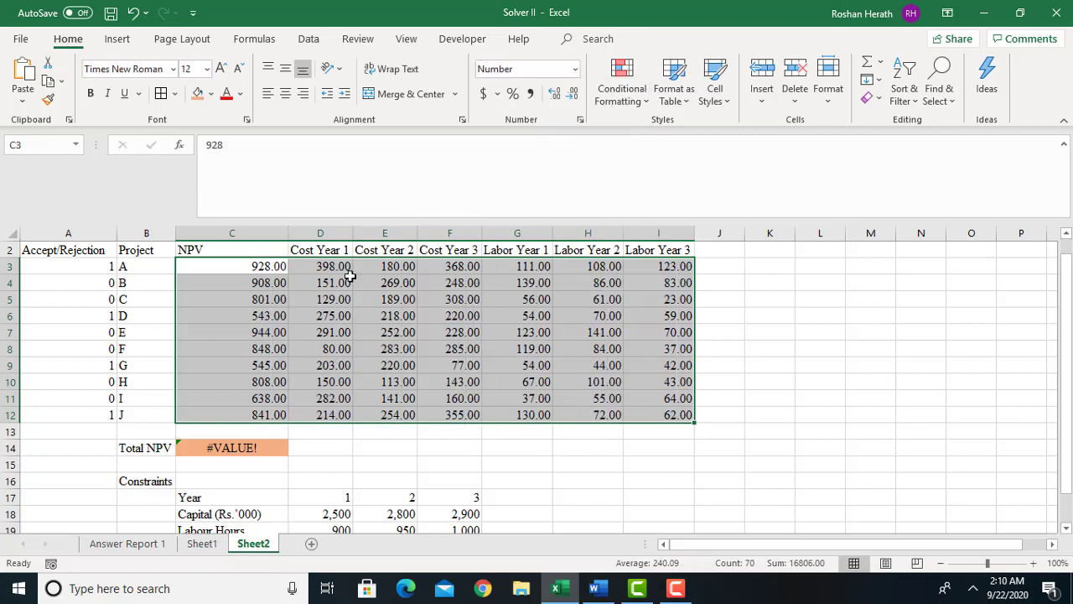
{"action": "left_click", "coordinate": [573, 93]}
{"action": "left_click", "coordinate": [573, 93]}
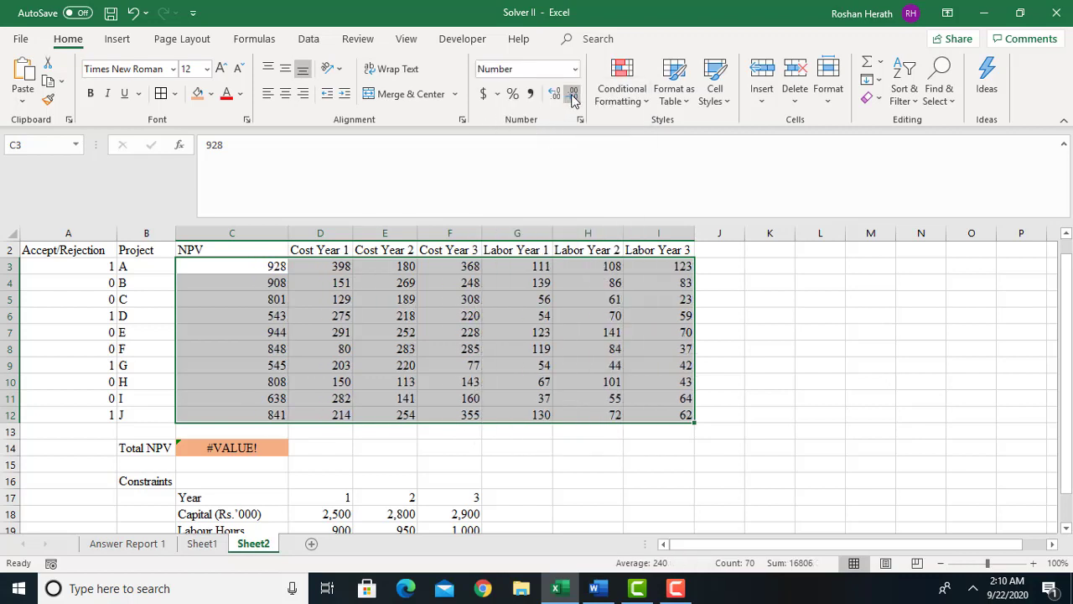
Format the accept/reject flags in A3:A12 as Number with no decimal places
{"action": "left_click", "coordinate": [83, 268]}
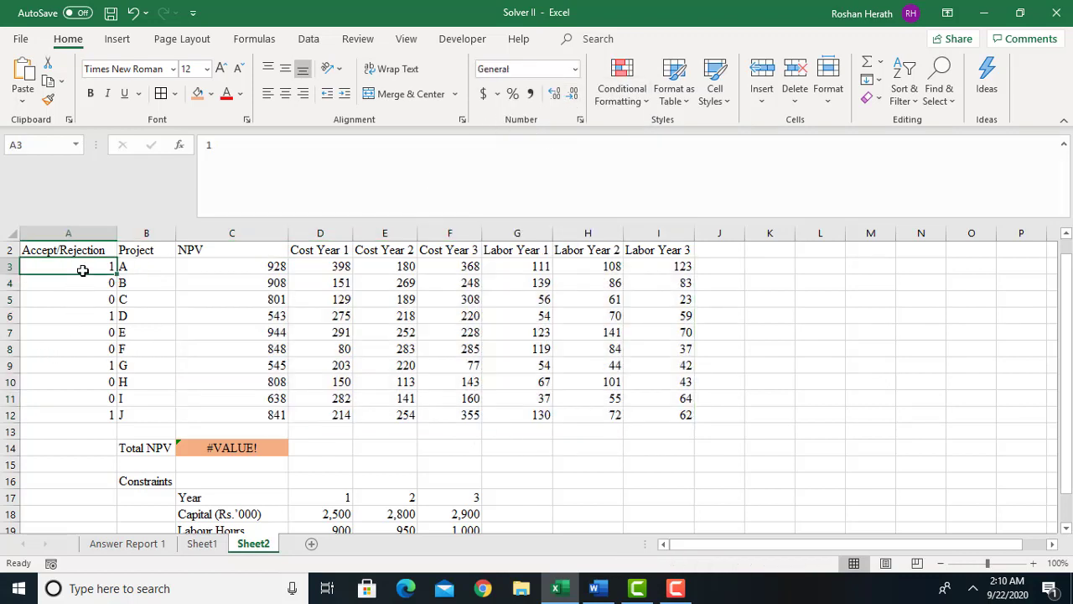
{"action": "left_click", "coordinate": [84, 282]}
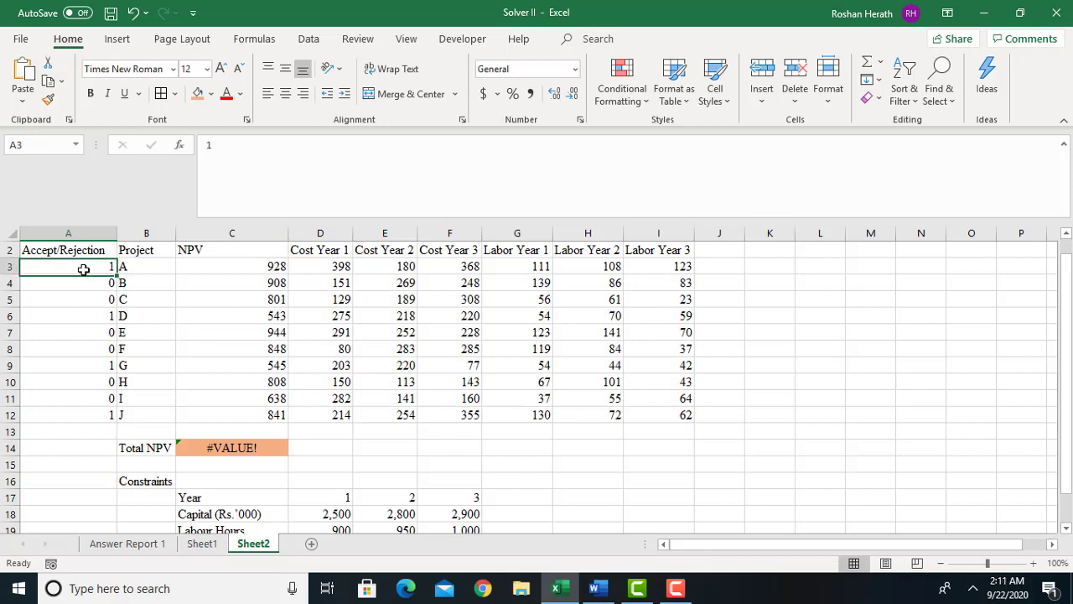
{"action": "left_click_drag", "start_coordinate": [84, 268], "coordinate": [83, 417]}
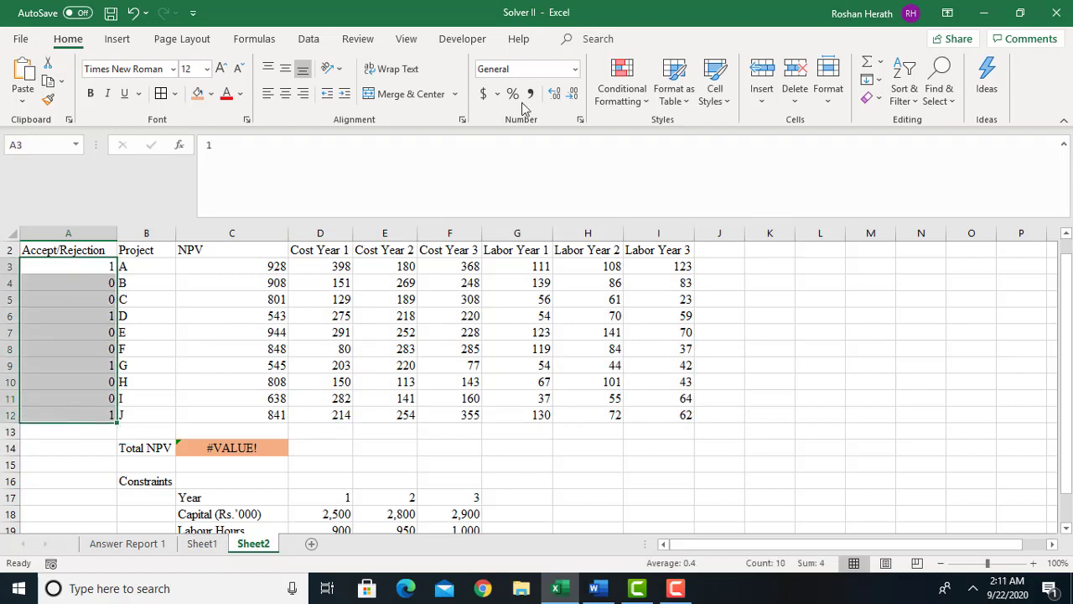
{"action": "left_click", "coordinate": [574, 69]}
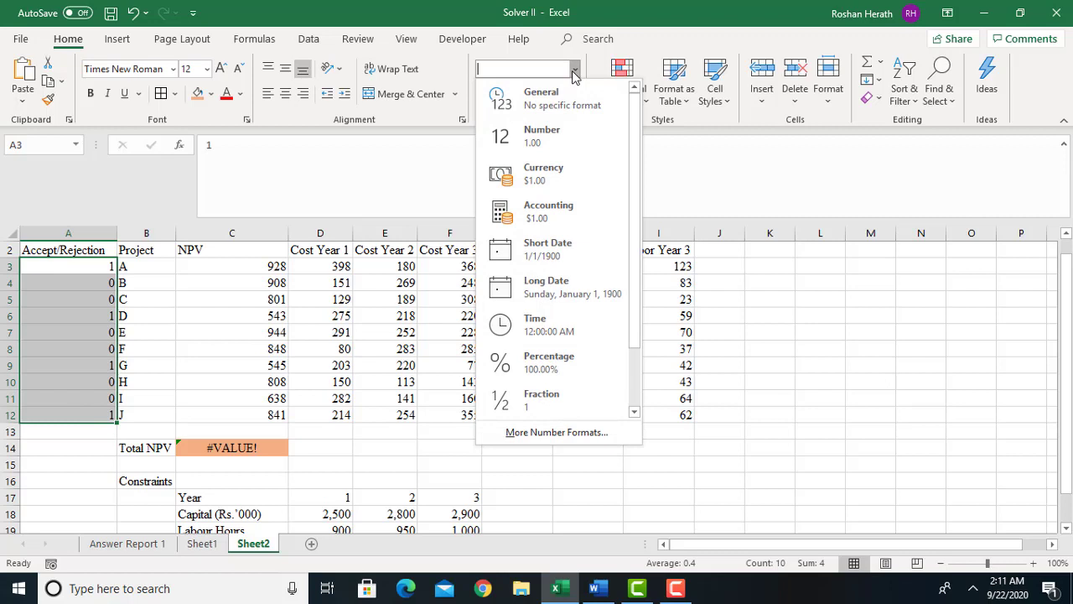
{"action": "left_click", "coordinate": [553, 127]}
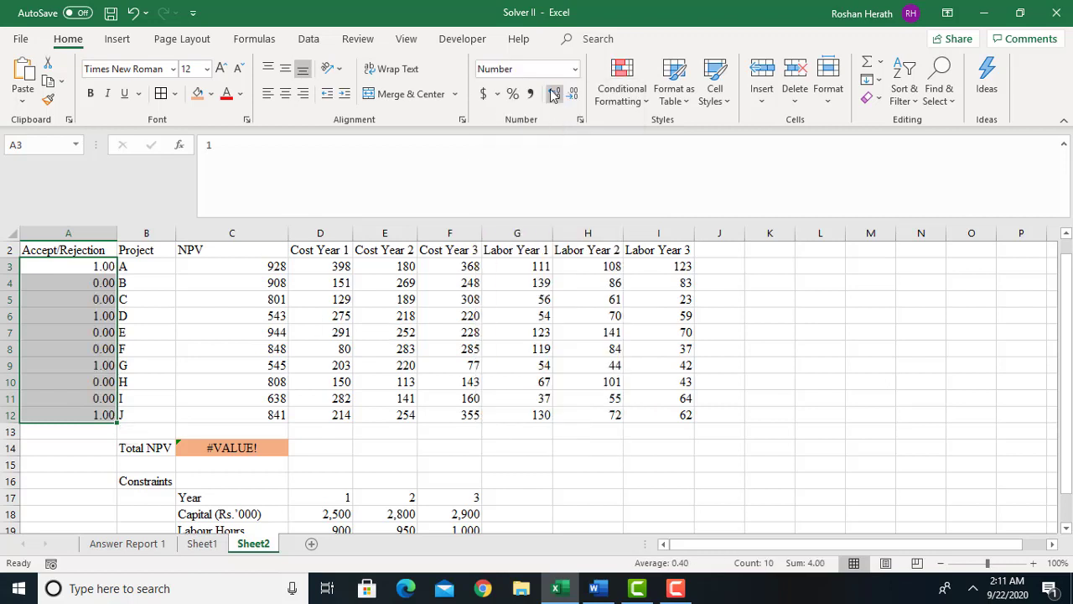
{"action": "double_click", "coordinate": [573, 98]}
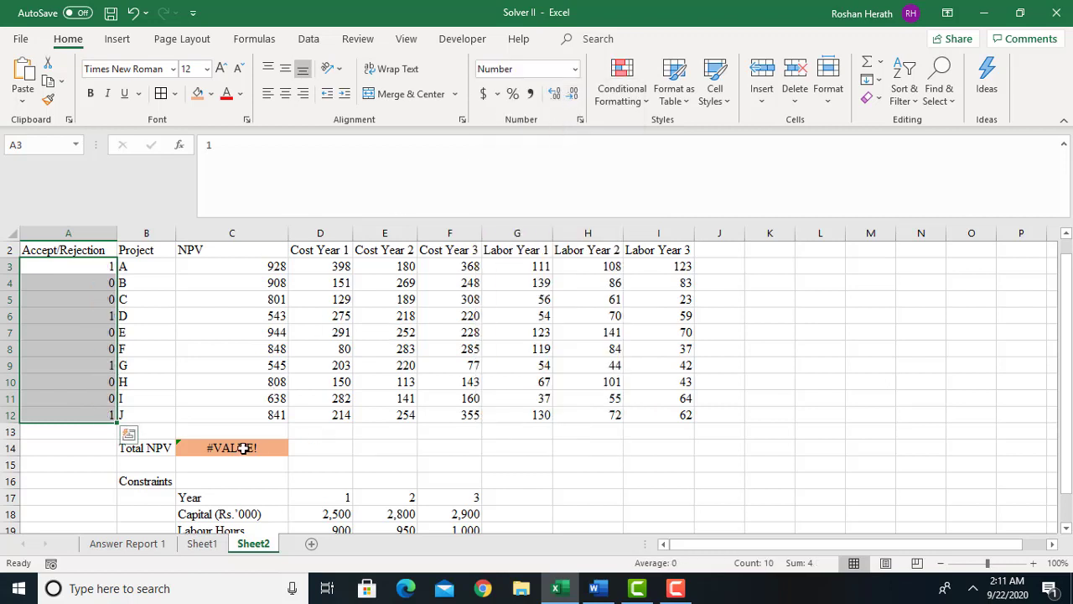
Correct the first SUMPRODUCT array in C14 to A3:A12 so that it matches C3:C12
{"action": "left_click", "coordinate": [243, 448]}
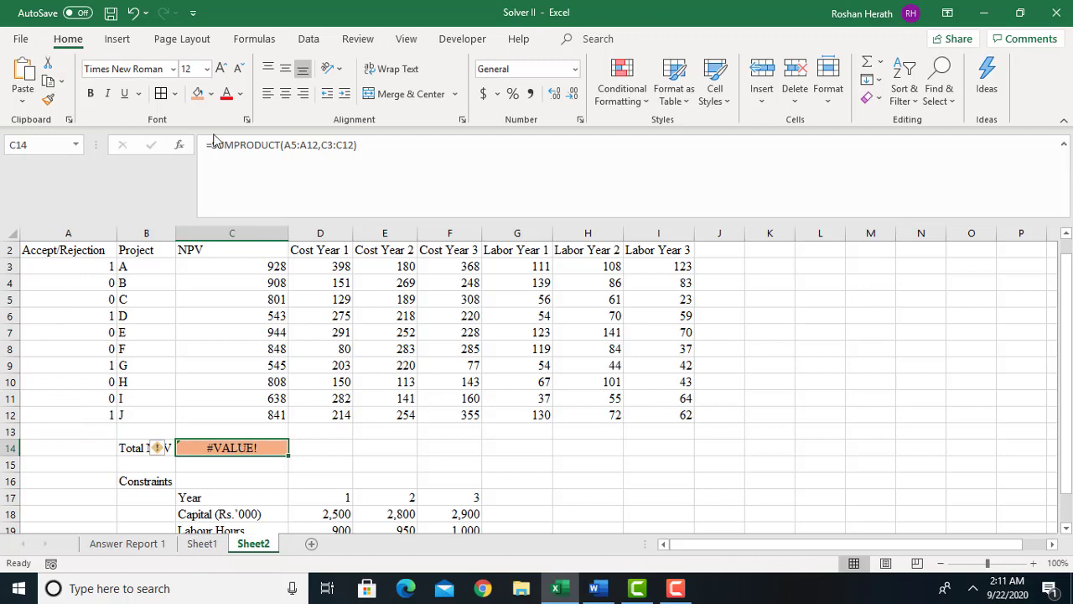
{"action": "left_click", "coordinate": [180, 145]}
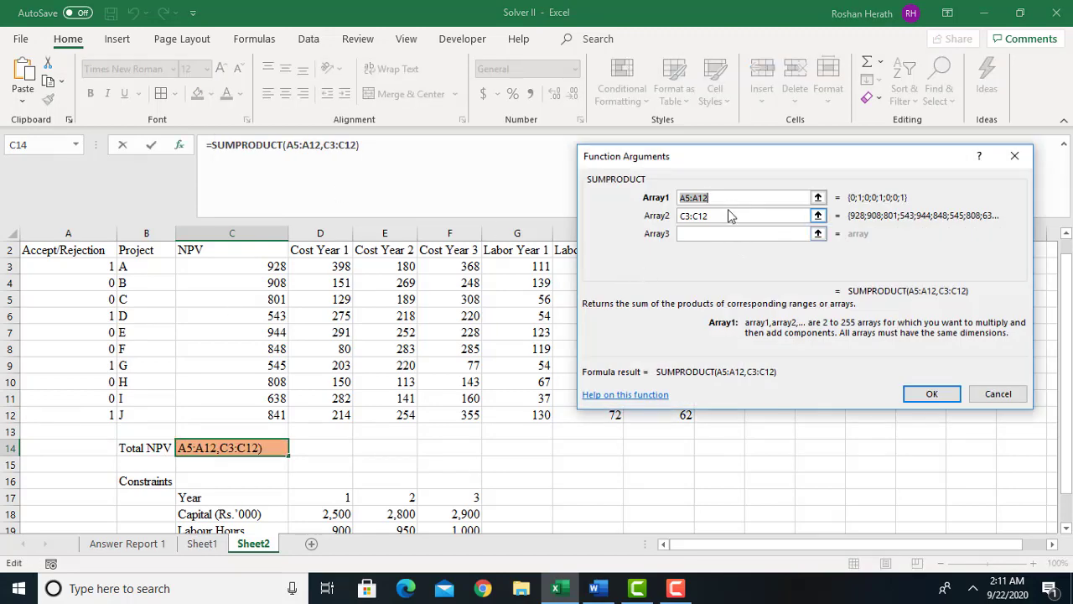
{"action": "key", "text": "Delete"}
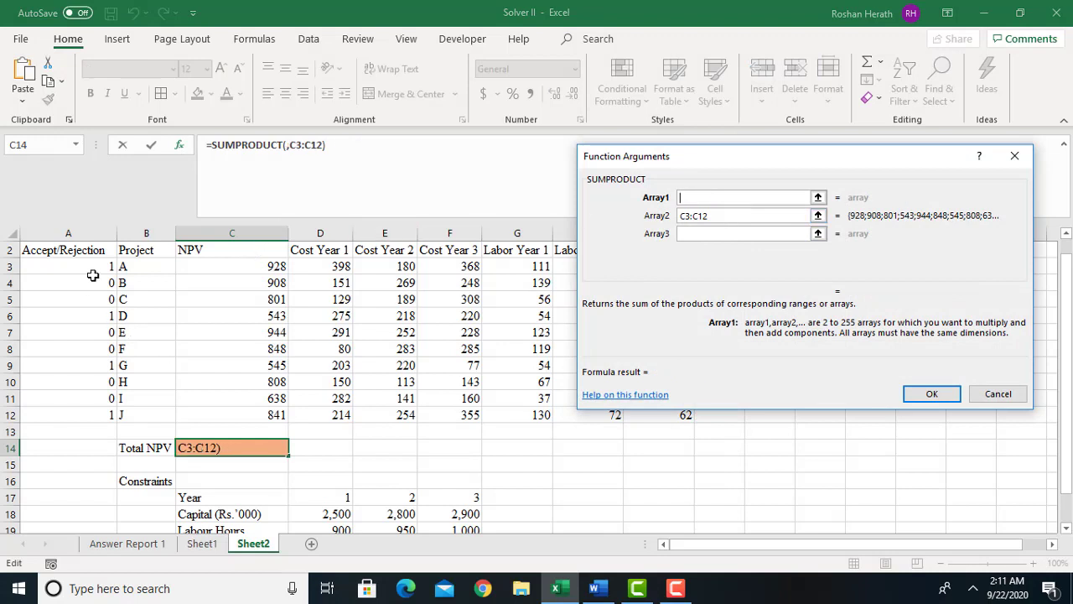
{"action": "left_click_drag", "start_coordinate": [92, 271], "coordinate": [83, 414]}
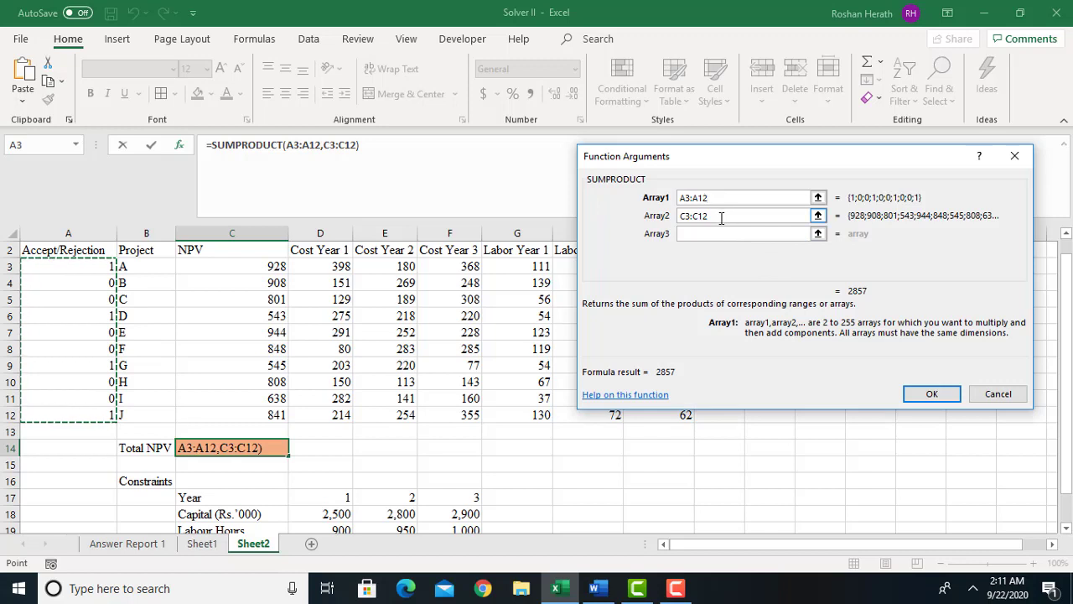
{"action": "left_click", "coordinate": [932, 394]}
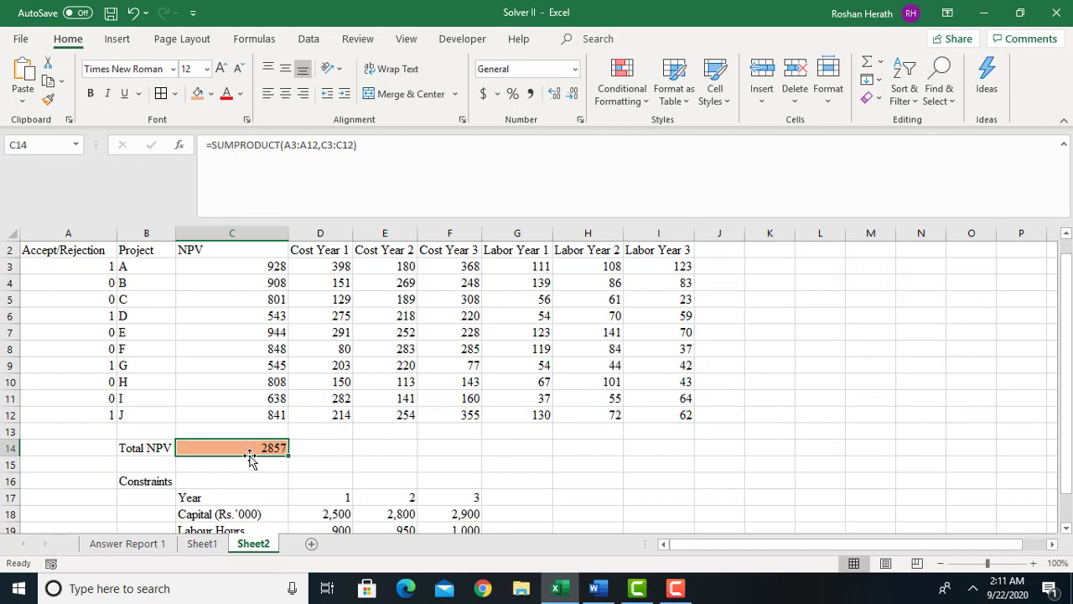
Change the flags to 0 for projects A and D and to 1 for projects B, E and F
{"action": "left_click", "coordinate": [102, 269]}
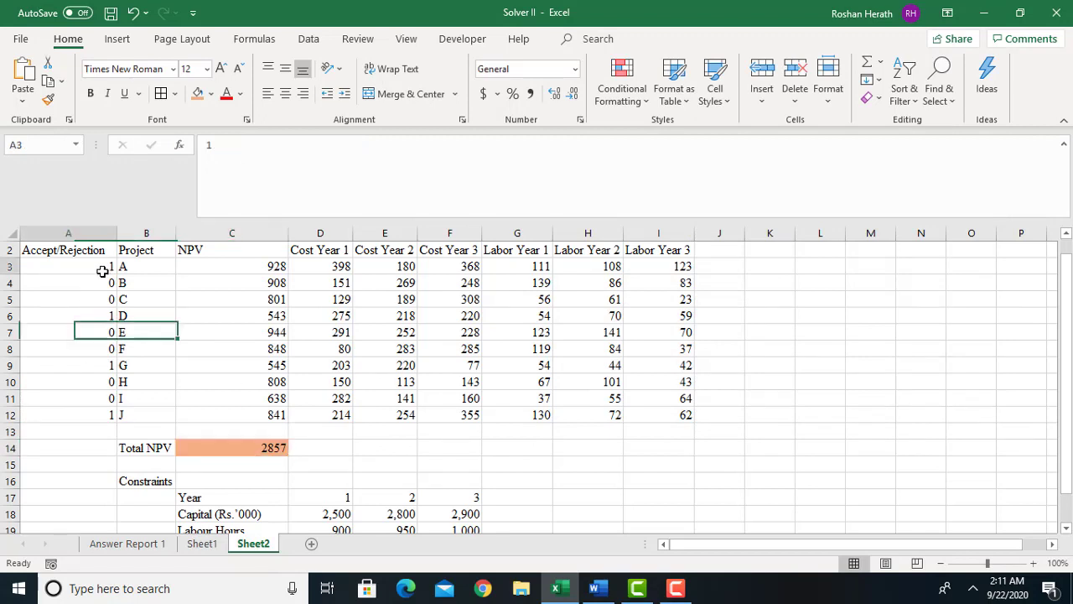
{"action": "type", "text": "0"}
{"action": "key", "text": "Return"}
{"action": "type", "text": "1"}
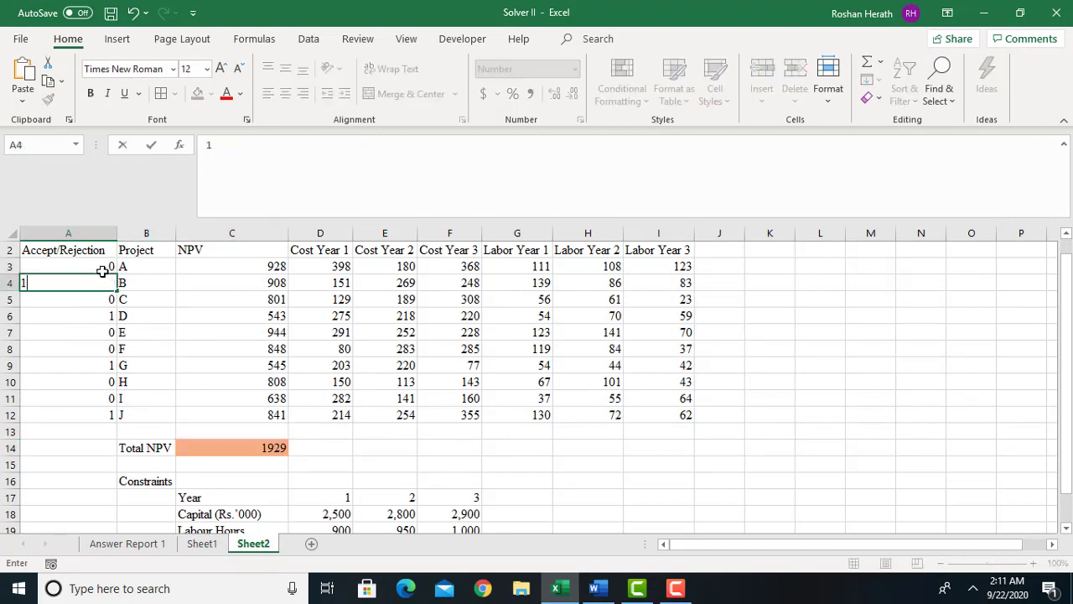
{"action": "key", "text": "Return"}
{"action": "key", "text": "Return"}
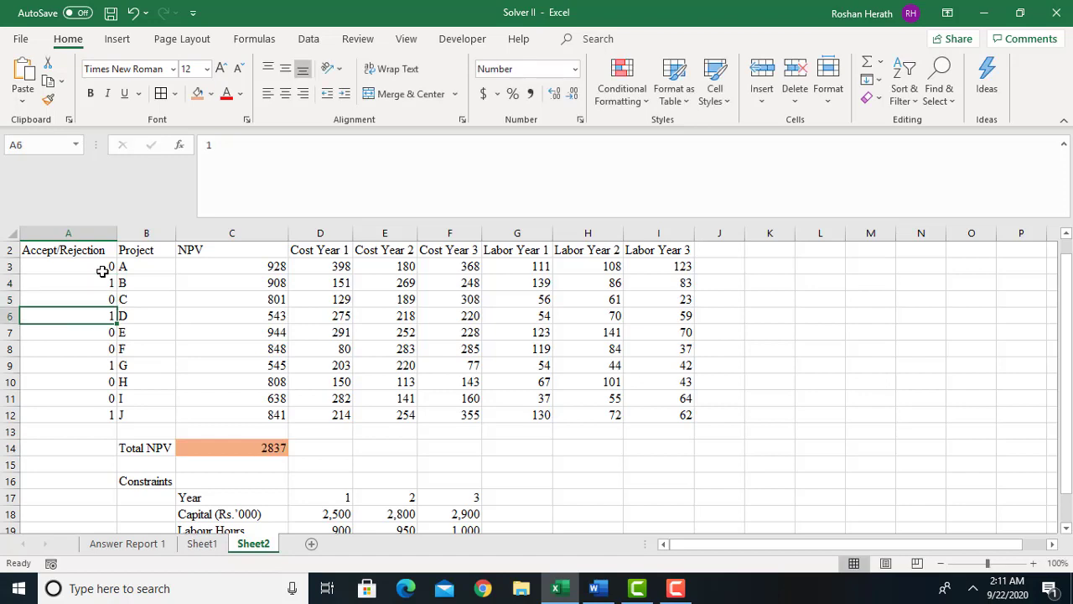
{"action": "type", "text": "0"}
{"action": "key", "text": "Return"}
{"action": "type", "text": "1"}
{"action": "key", "text": "Return"}
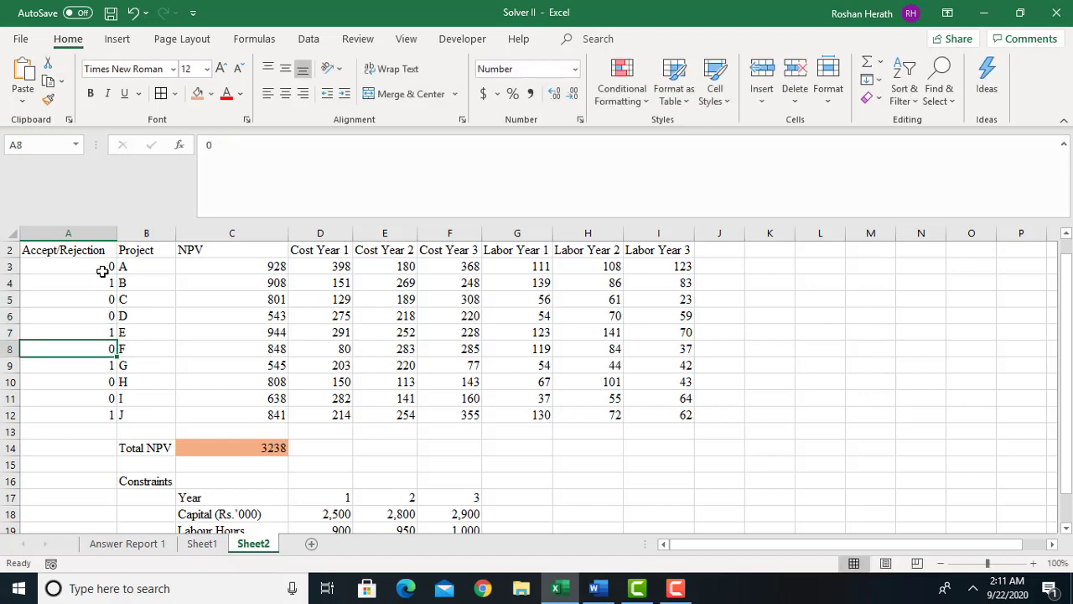
{"action": "type", "text": "1"}
{"action": "key", "text": "Return"}
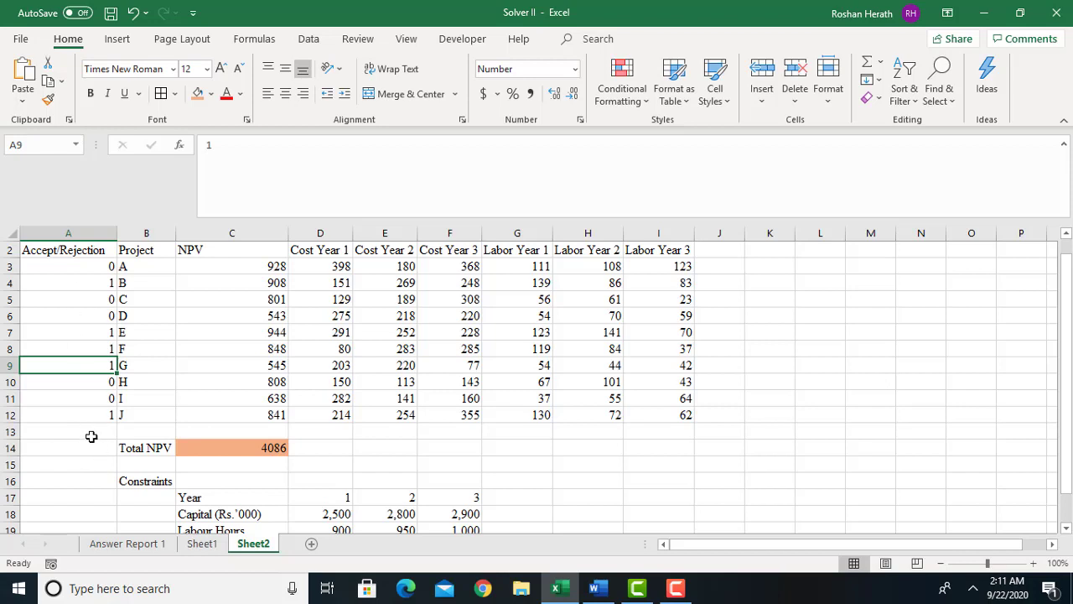
Enter =SUM(A3:A12) in A14 to count the accepted projects
{"action": "left_click", "coordinate": [96, 446]}
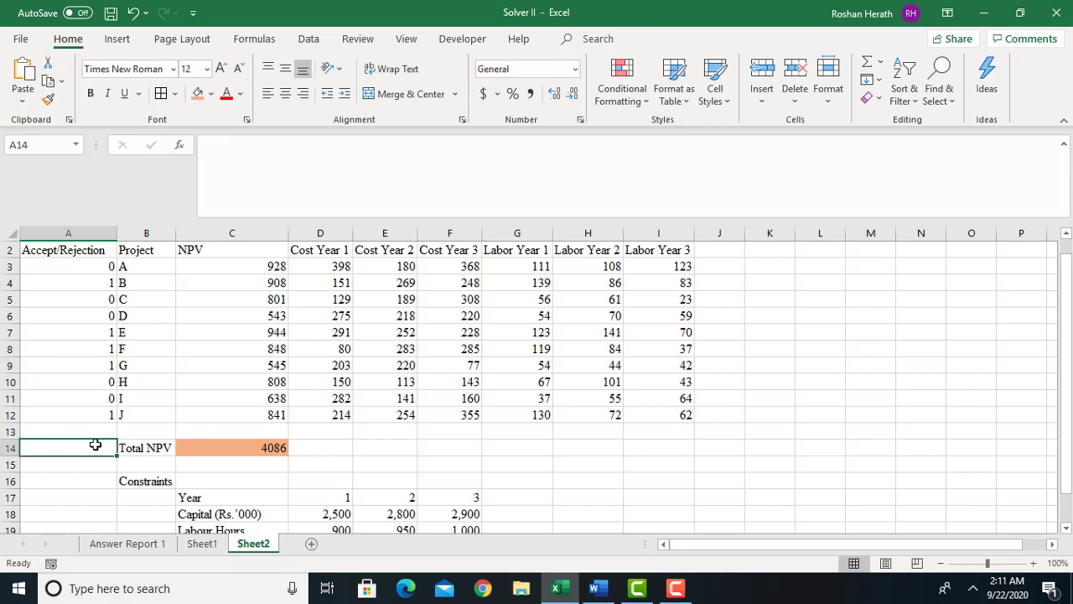
{"action": "type", "text": "=SUM"}
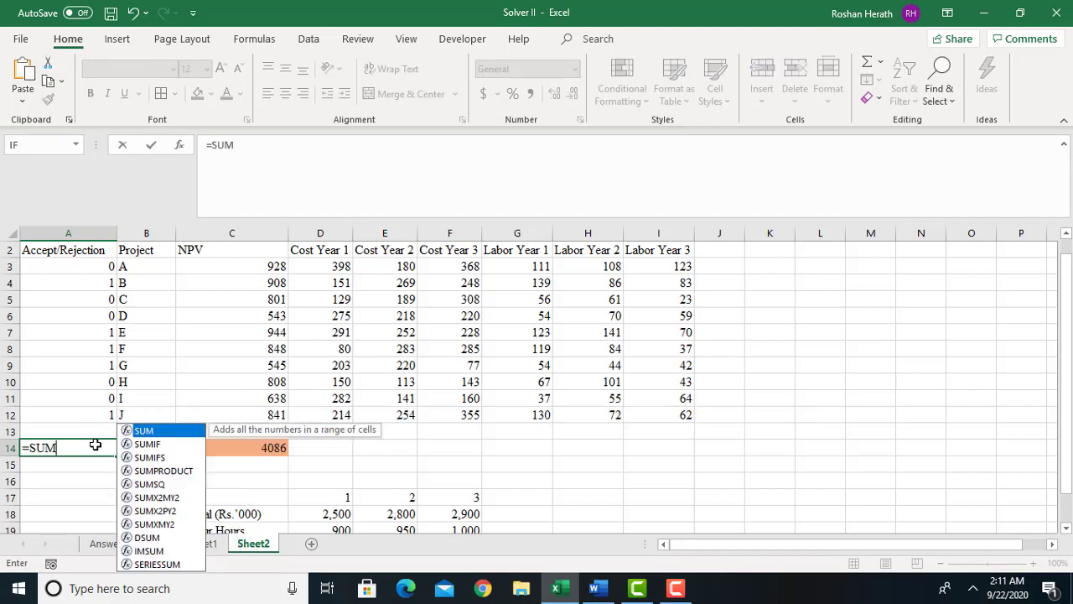
{"action": "double_click", "coordinate": [166, 433]}
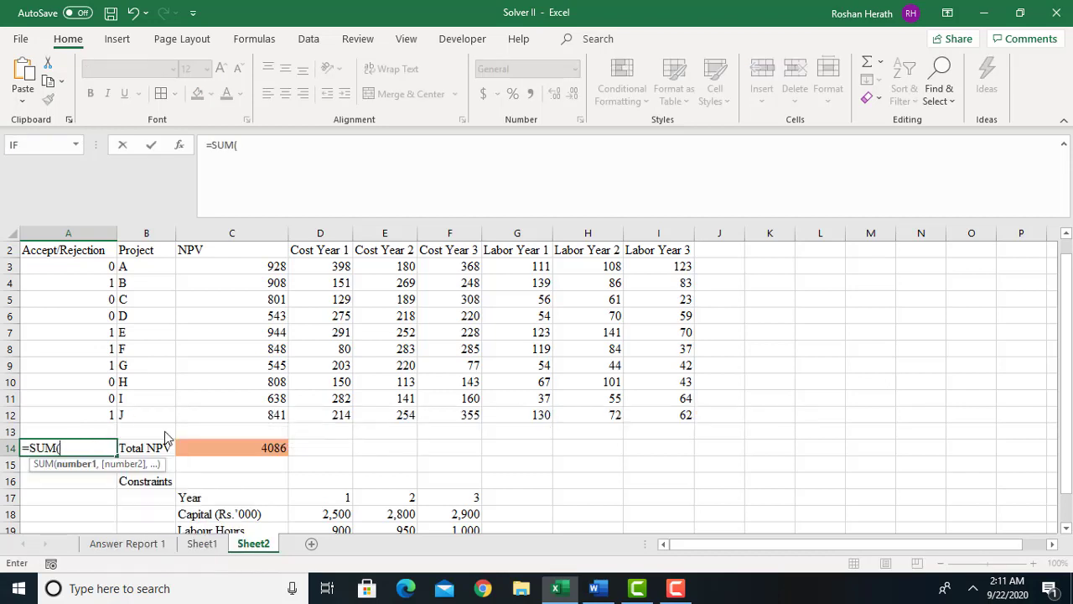
{"action": "left_click", "coordinate": [94, 268]}
{"action": "left_click_drag", "start_coordinate": [93, 269], "coordinate": [84, 408]}
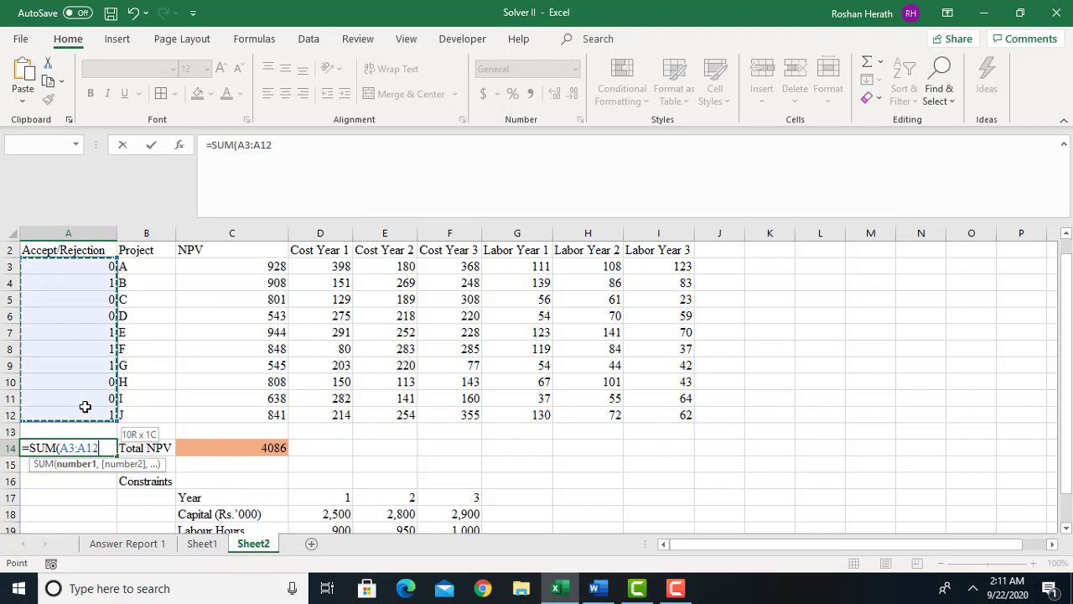
{"action": "key", "text": "Return"}
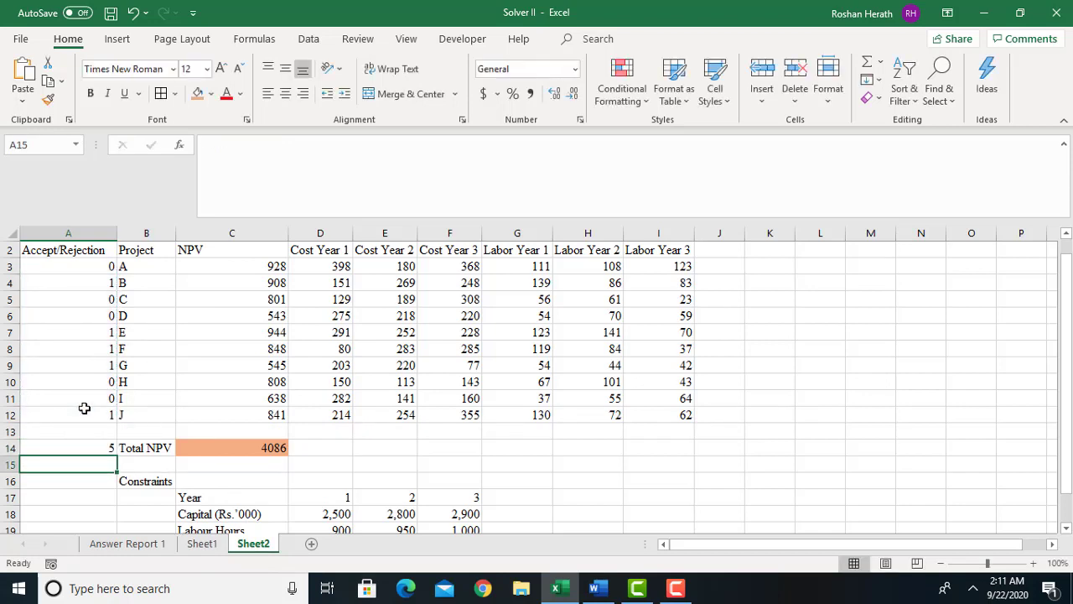
{"action": "left_click", "coordinate": [77, 450]}
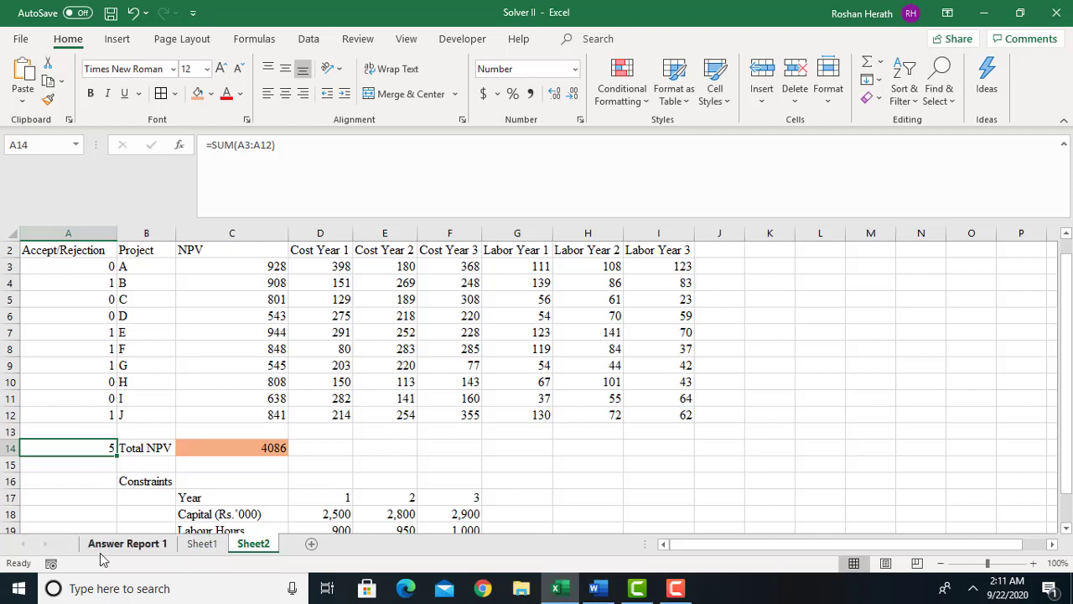
Set project G's accept/reject flag in A9 to 0 and check the count in A14
{"action": "left_click", "coordinate": [105, 368]}
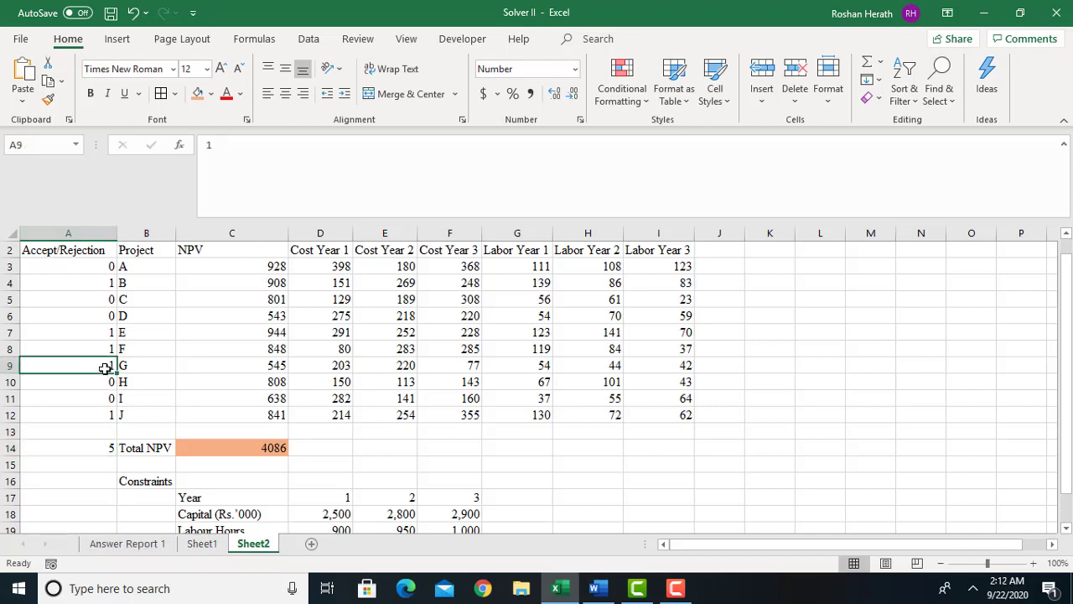
{"action": "type", "text": "0"}
{"action": "key", "text": "Return"}
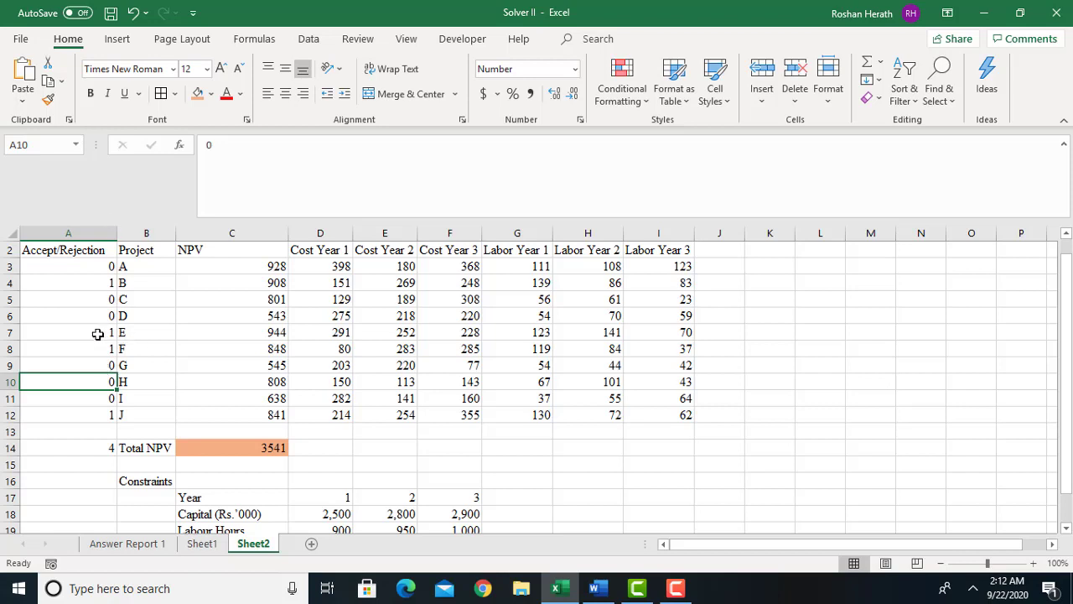
{"action": "left_click", "coordinate": [103, 453]}
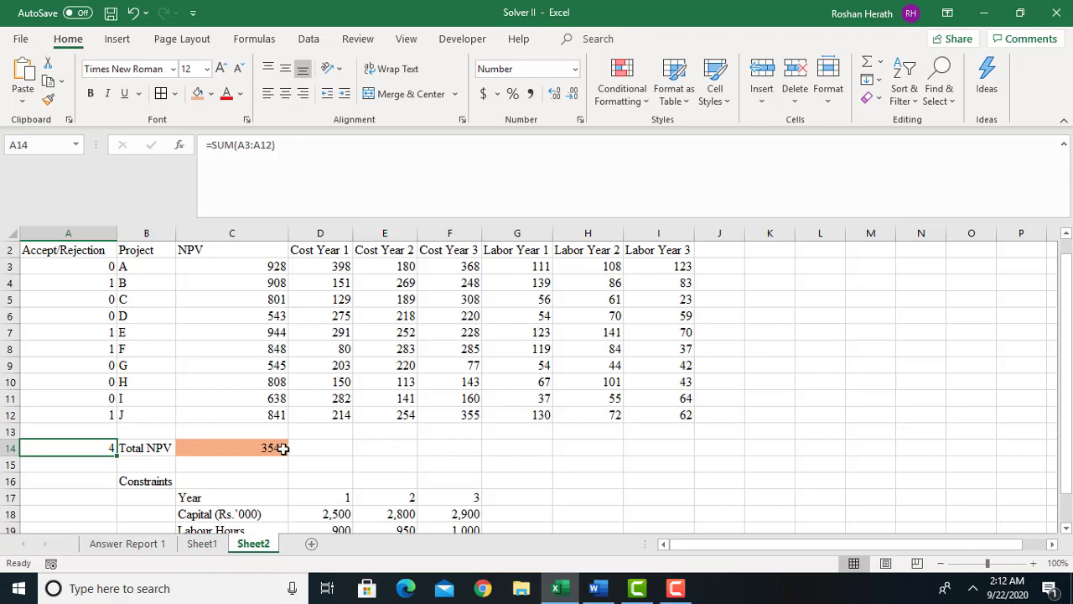
Make the first array of the Total NPV formula in C14 absolute, as $A$3:$A$12
{"action": "left_click", "coordinate": [282, 447]}
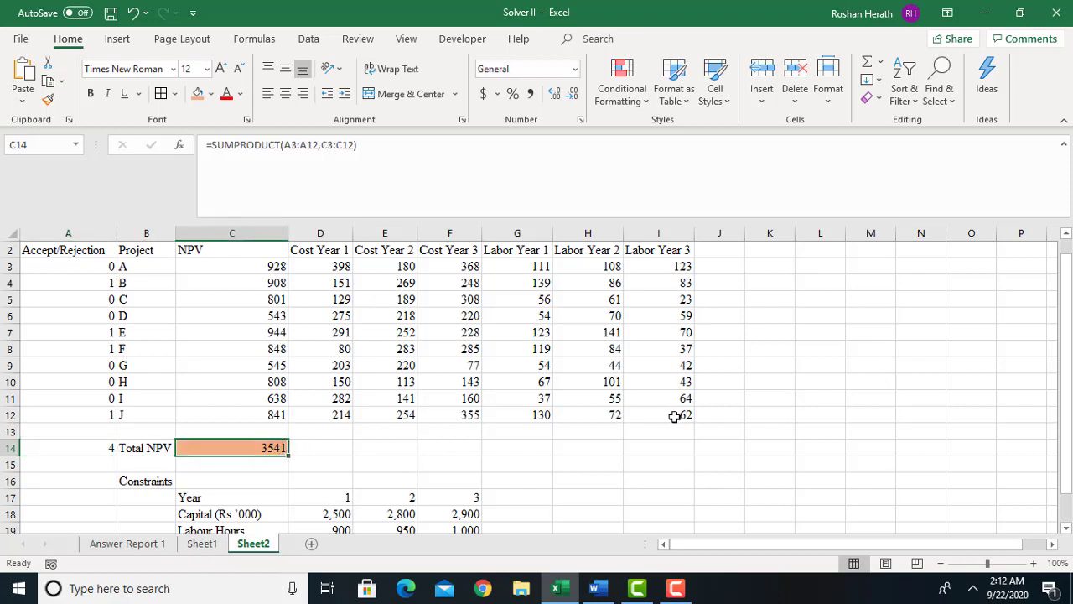
{"action": "left_click", "coordinate": [181, 146]}
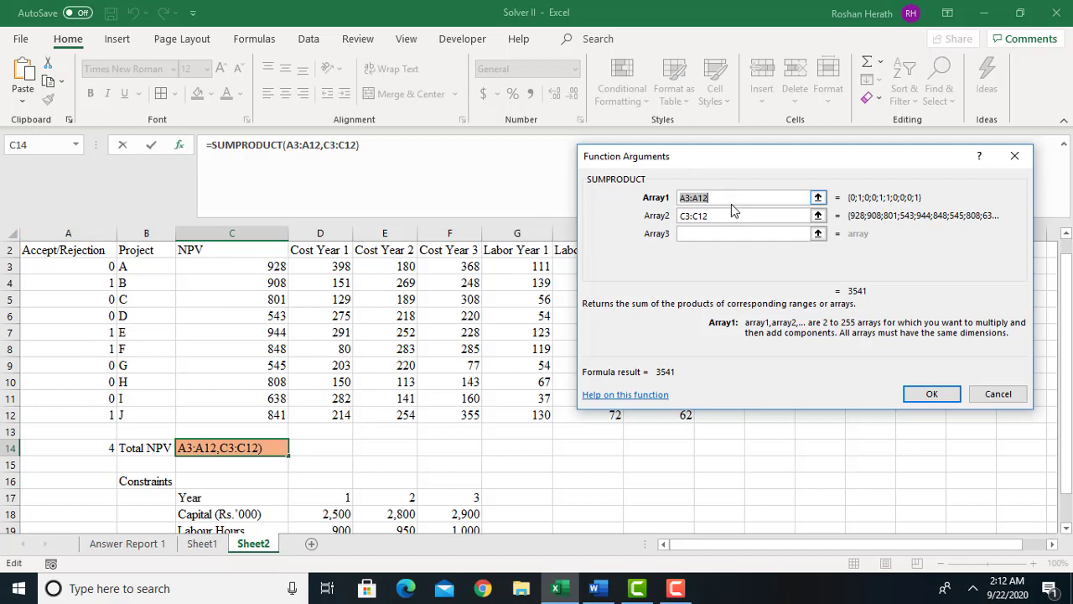
{"action": "key", "text": "F4"}
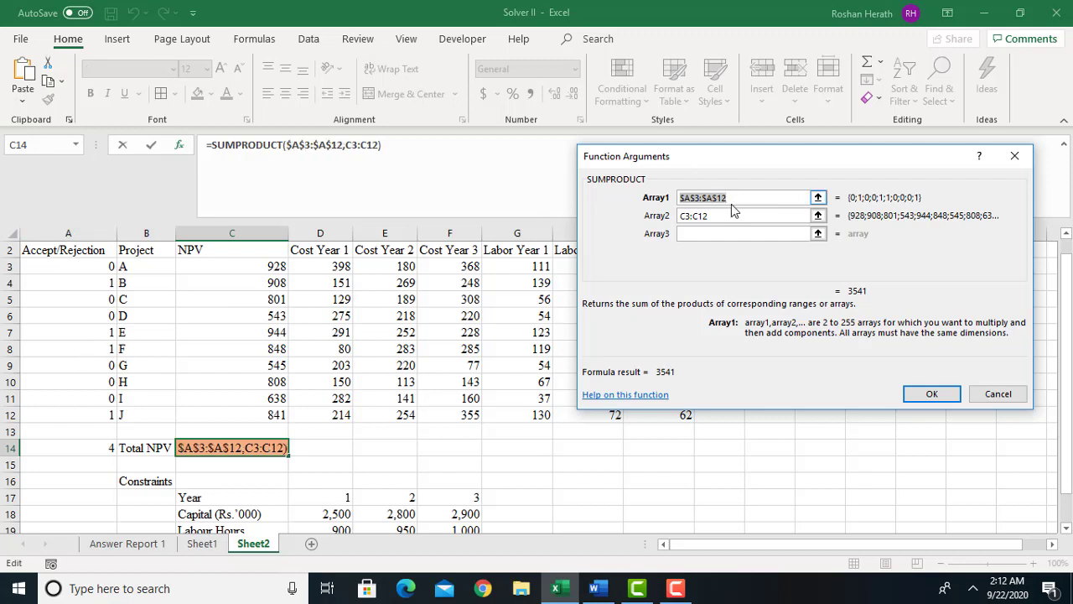
{"action": "left_click", "coordinate": [923, 397]}
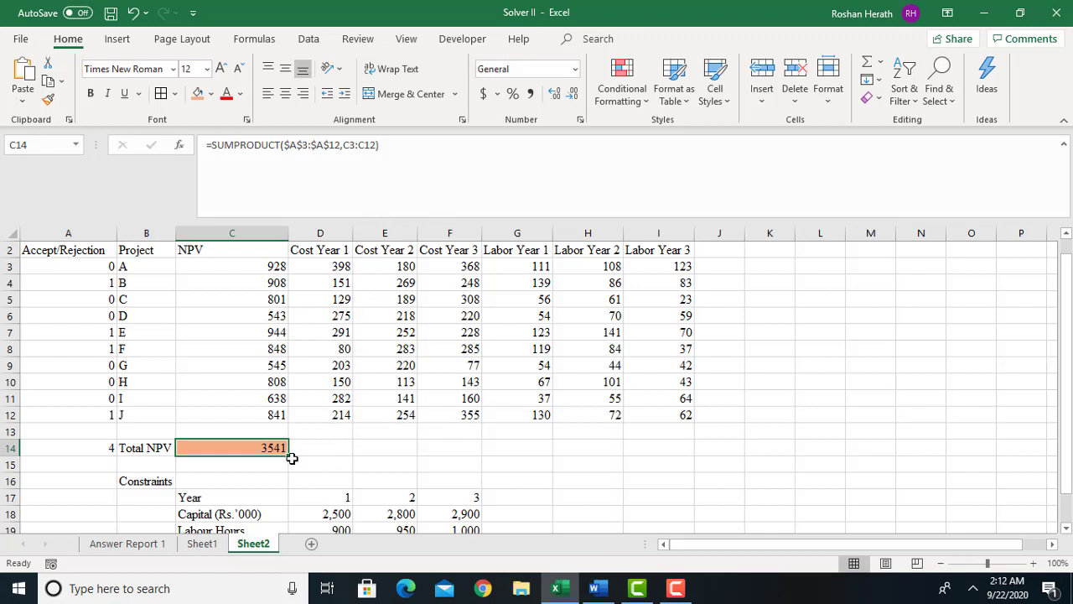
Fill the C14 SUMPRODUCT formula across D14:I14 for the yearly cost and labor columns, and check the copied formulas
{"action": "left_click_drag", "start_coordinate": [289, 455], "coordinate": [468, 458]}
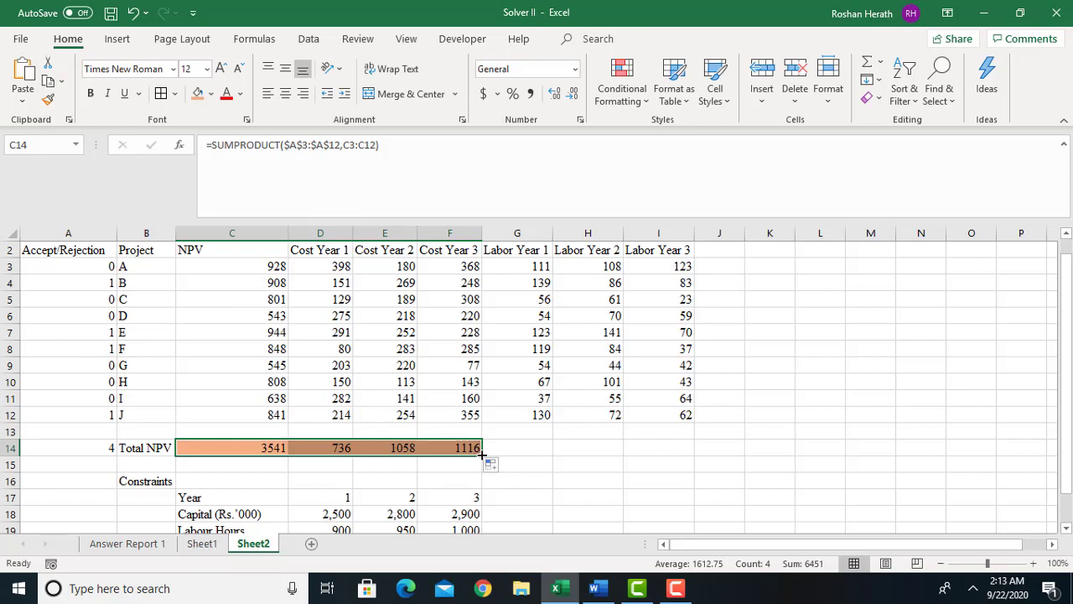
{"action": "left_click_drag", "start_coordinate": [482, 454], "coordinate": [690, 451]}
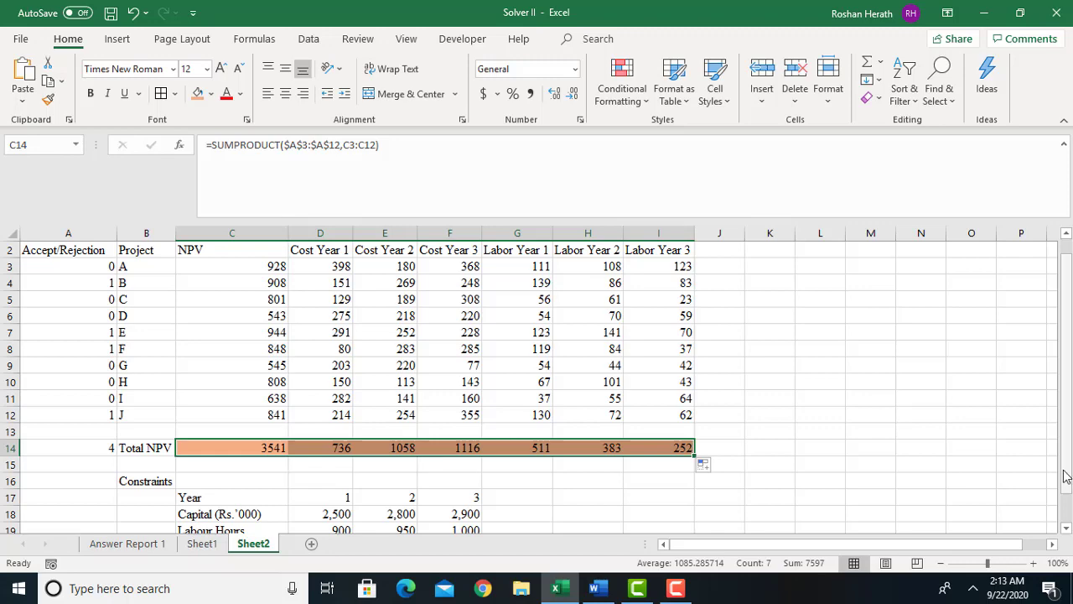
{"action": "left_click_drag", "start_coordinate": [1068, 478], "coordinate": [1067, 480]}
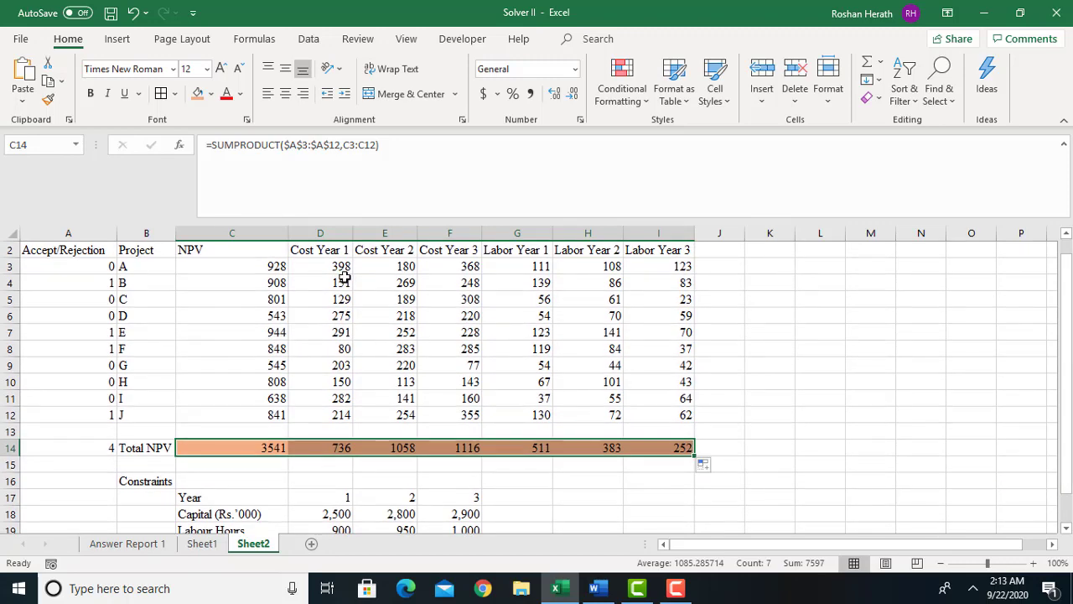
{"action": "left_click", "coordinate": [335, 449]}
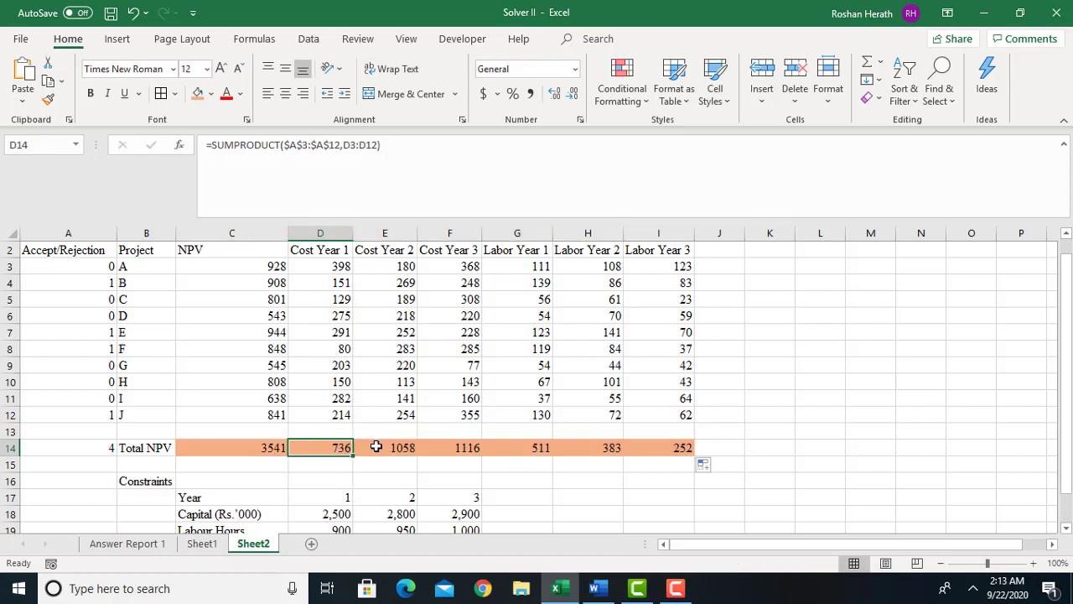
{"action": "left_click", "coordinate": [372, 445]}
{"action": "left_click", "coordinate": [448, 446]}
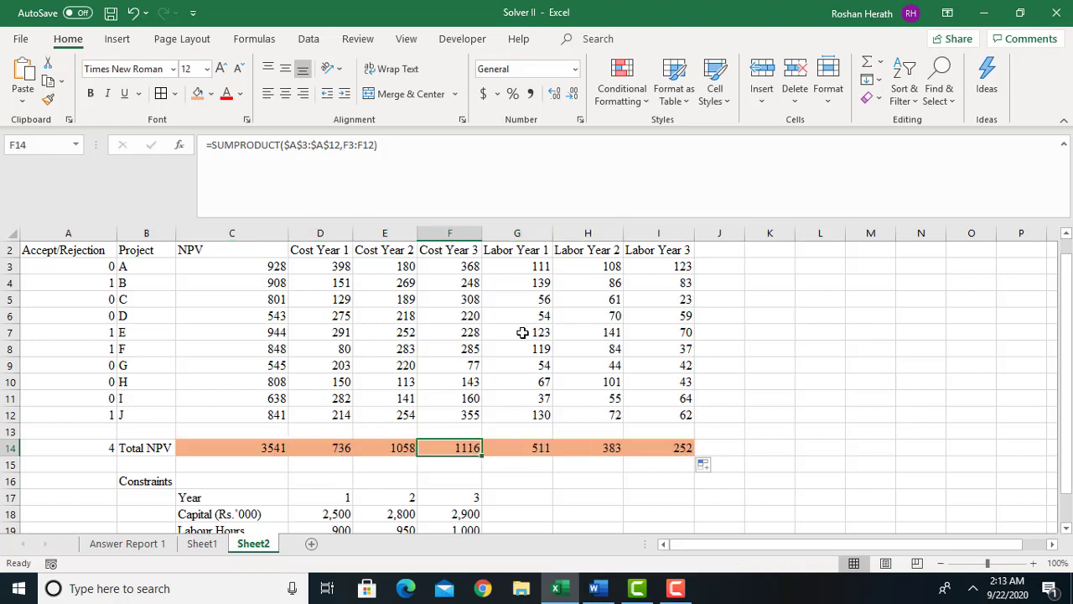
{"action": "left_click", "coordinate": [534, 447]}
{"action": "left_click", "coordinate": [584, 445]}
{"action": "left_click", "coordinate": [657, 447]}
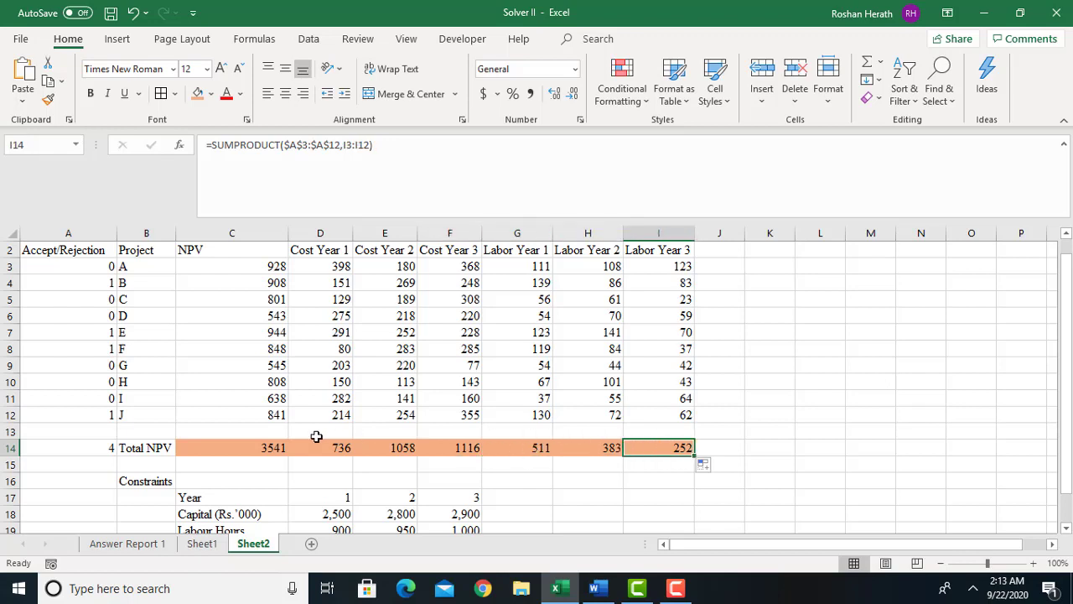
Fill the yearly cost and labor totals in D14:I14 with light blue
{"action": "left_click_drag", "start_coordinate": [312, 447], "coordinate": [671, 447]}
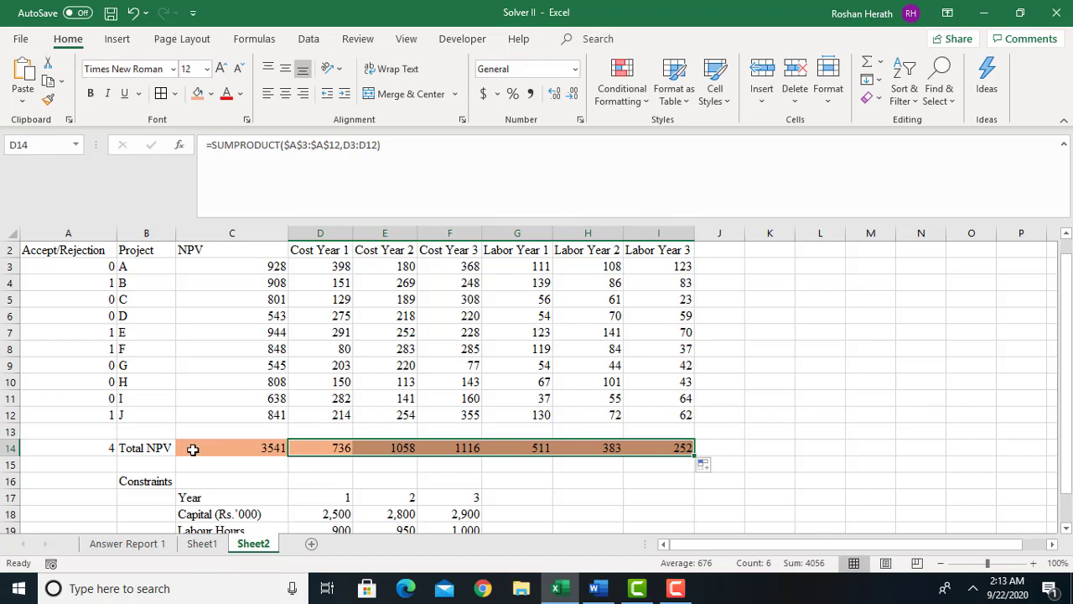
{"action": "left_click", "coordinate": [216, 99]}
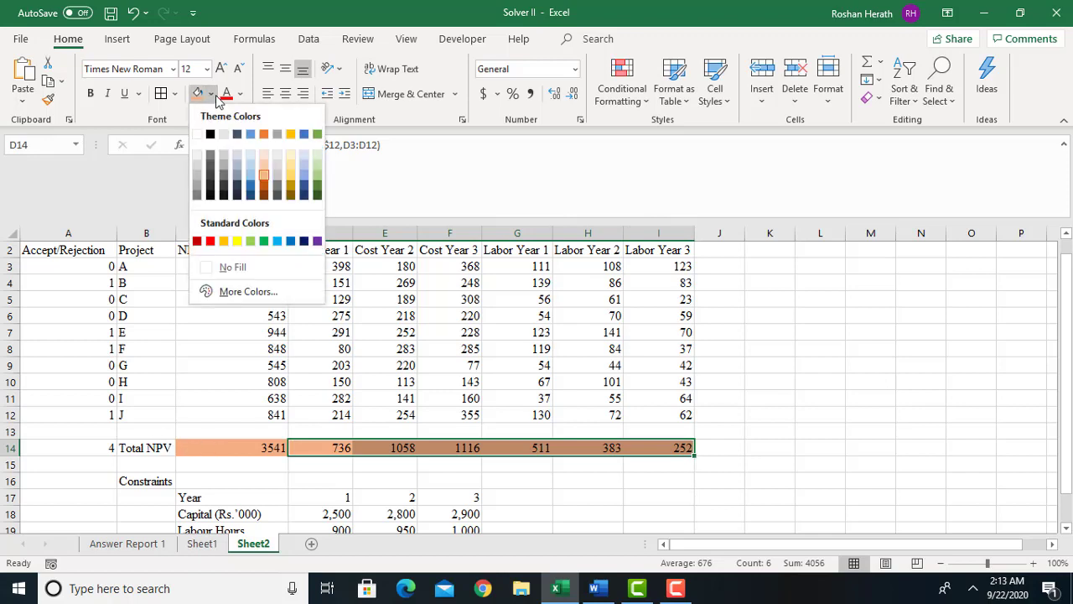
{"action": "left_click", "coordinate": [249, 177]}
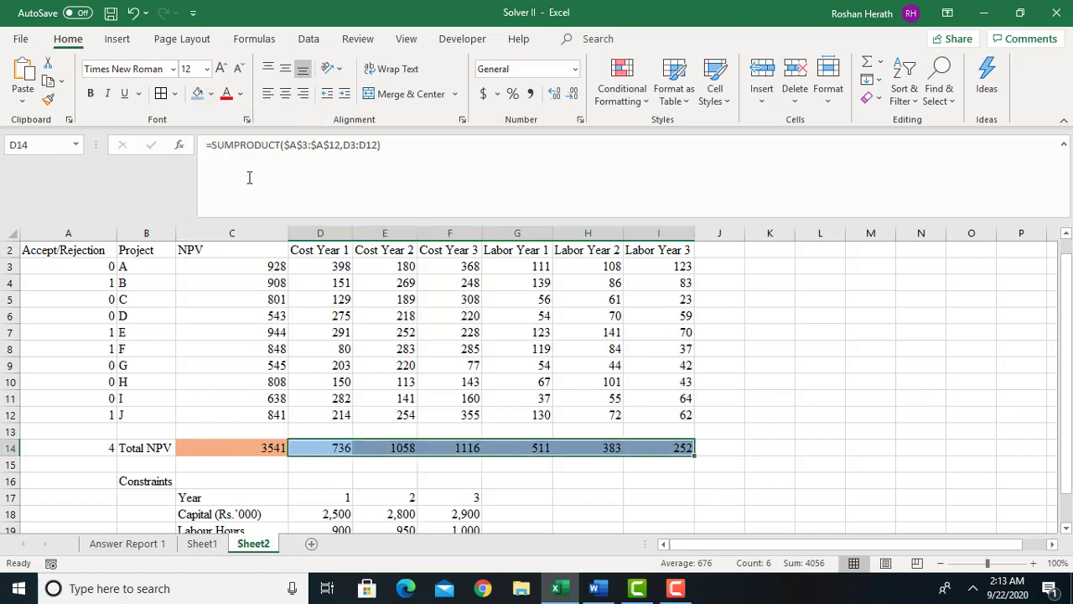
{"action": "left_click", "coordinate": [262, 448]}
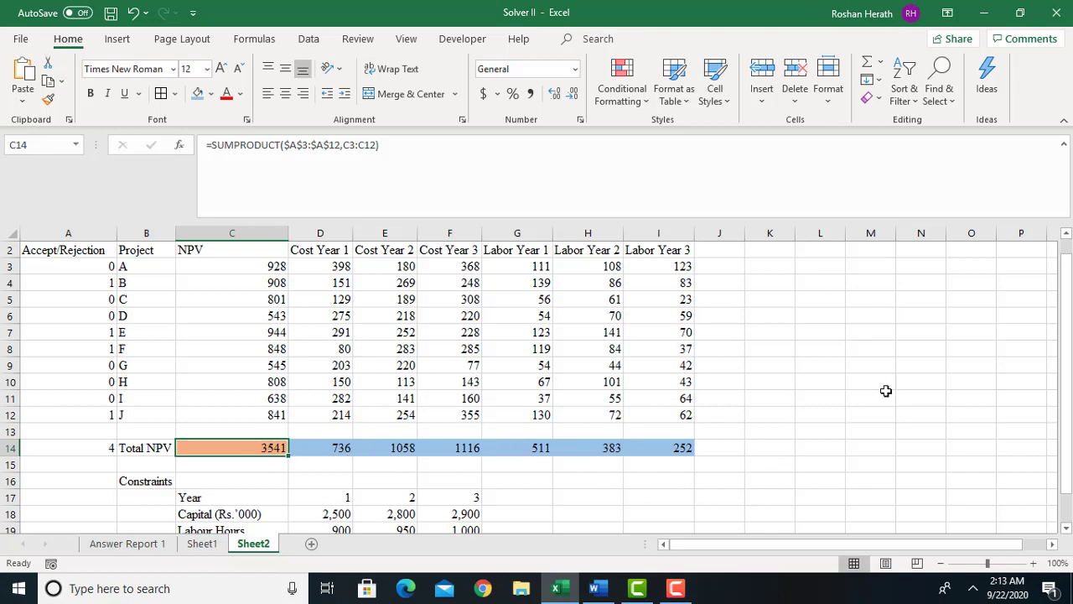
Insert a blank row above the Constraints heading in row 16
{"action": "left_click_drag", "start_coordinate": [1071, 478], "coordinate": [1071, 505]}
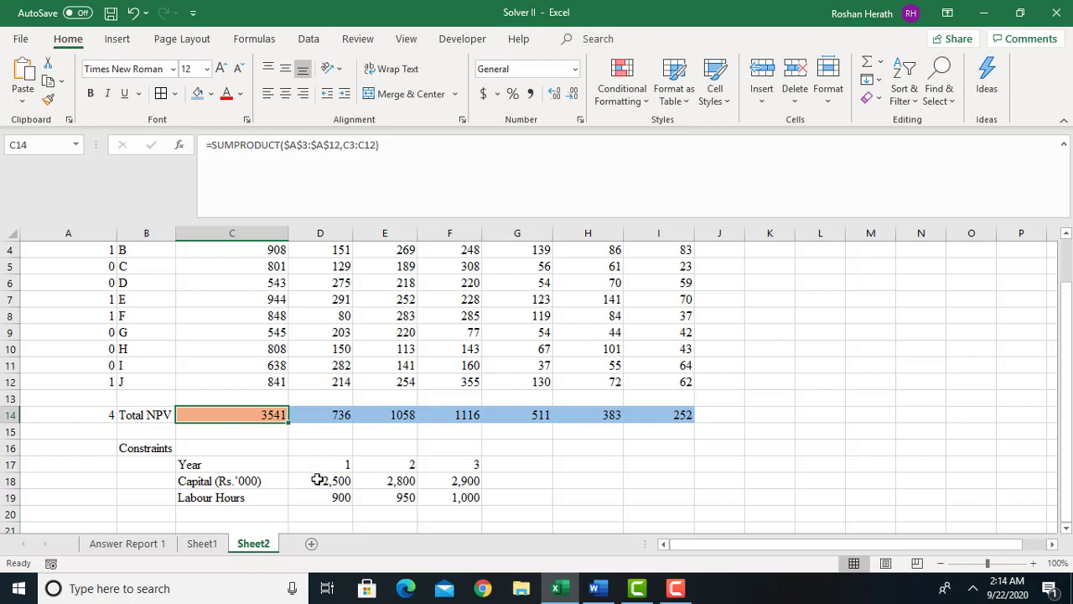
{"action": "left_click_drag", "start_coordinate": [318, 479], "coordinate": [450, 482]}
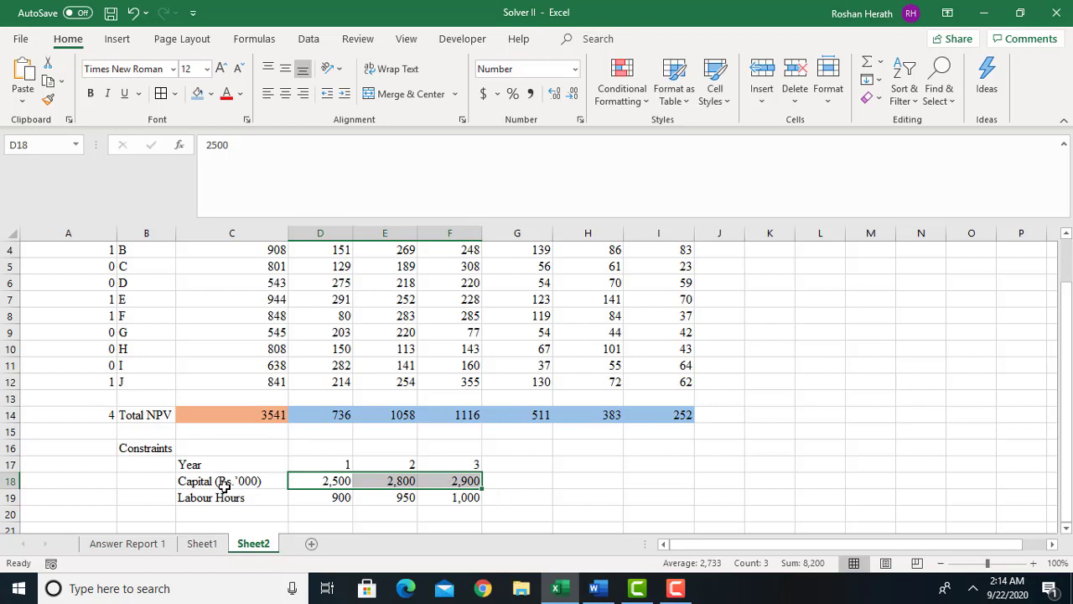
{"action": "left_click_drag", "start_coordinate": [224, 485], "coordinate": [451, 484]}
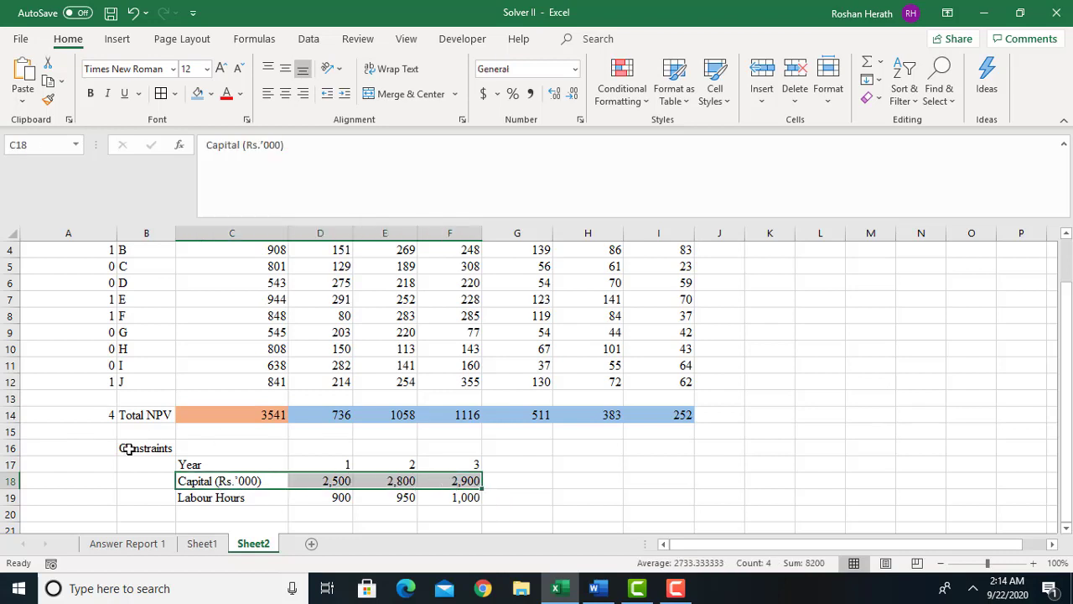
{"action": "right_click", "coordinate": [10, 449]}
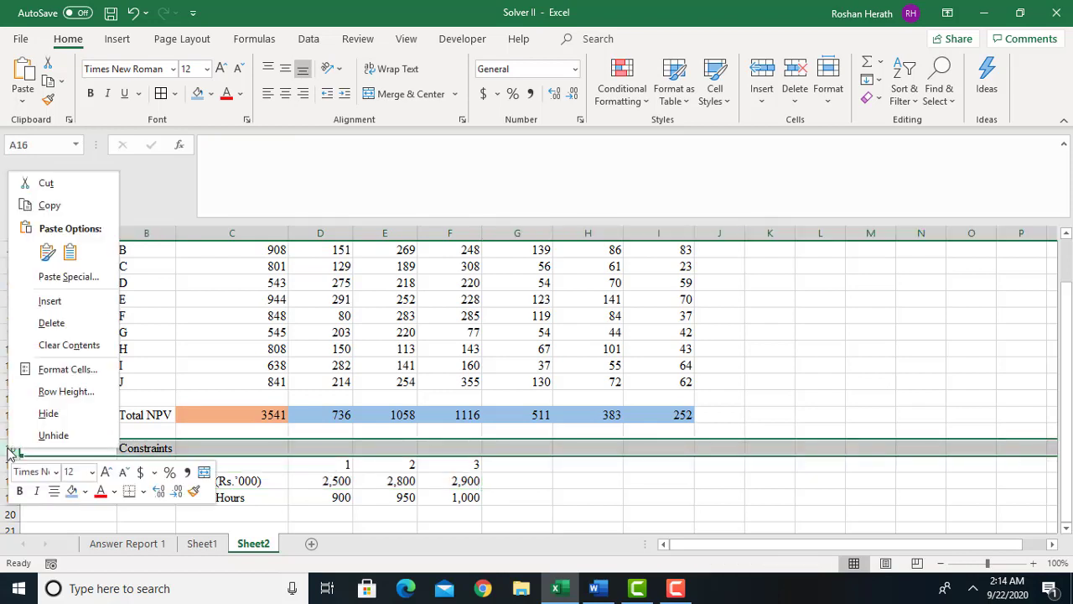
{"action": "left_click", "coordinate": [49, 300]}
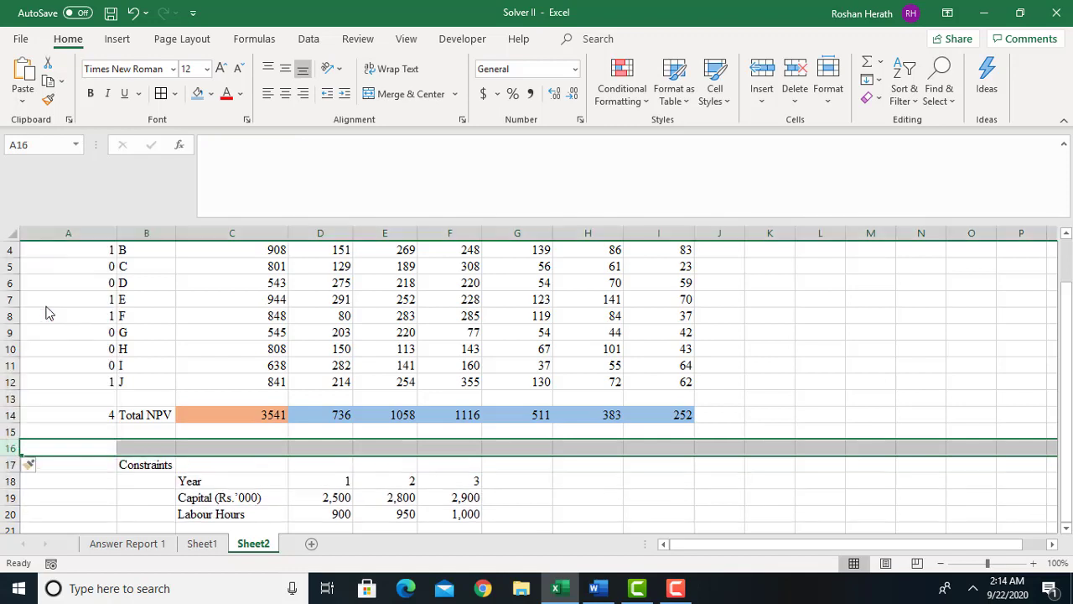
Move the Capital (Rs.'000) label and its three yearly limits from C19:F19 to C16:F16, under the cost totals
{"action": "left_click_drag", "start_coordinate": [195, 498], "coordinate": [439, 502]}
{"action": "key", "text": "ctrl+c"}
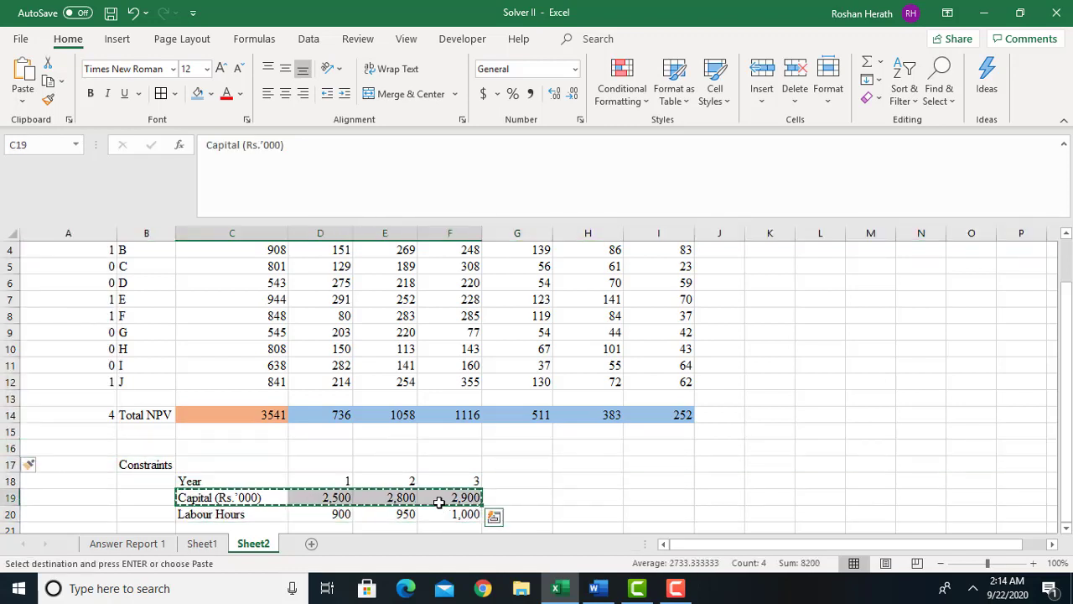
{"action": "left_click", "coordinate": [198, 452]}
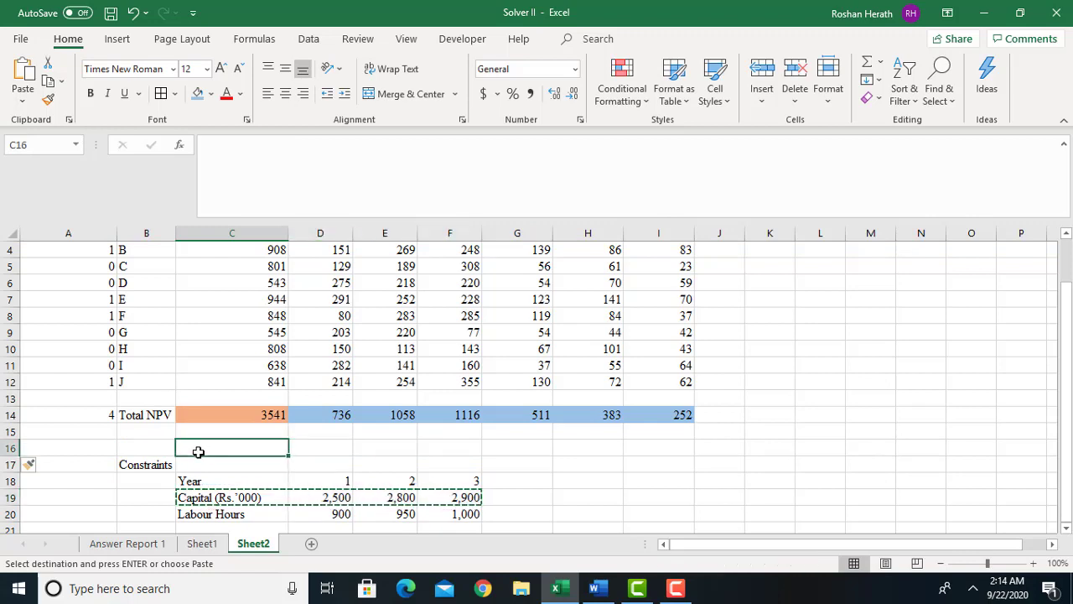
{"action": "key", "text": "ctrl+v"}
{"action": "left_click", "coordinate": [359, 447]}
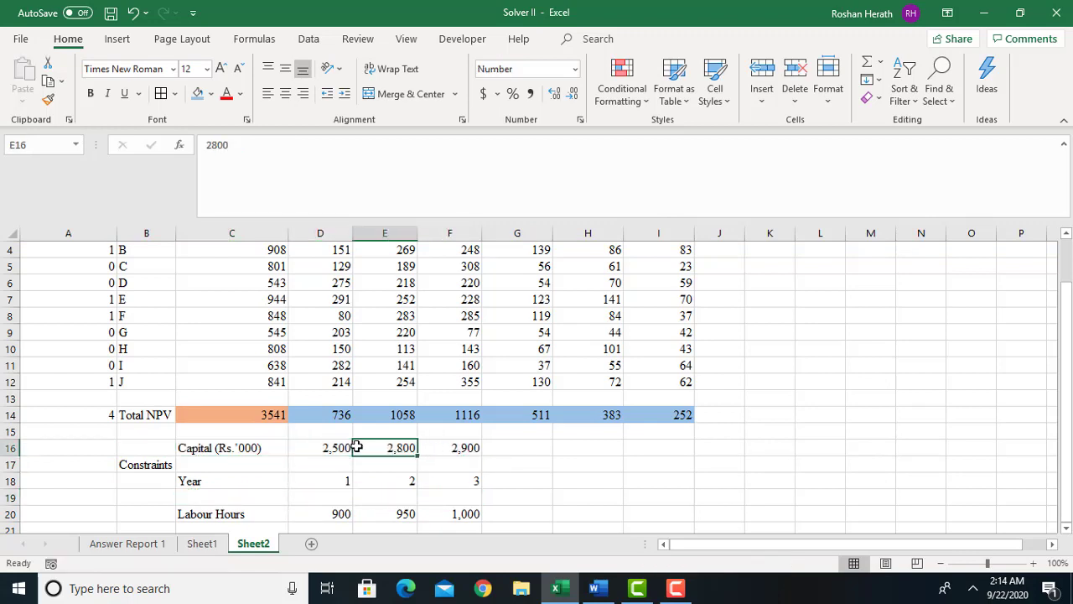
{"action": "left_click", "coordinate": [345, 447]}
{"action": "left_click", "coordinate": [399, 447]}
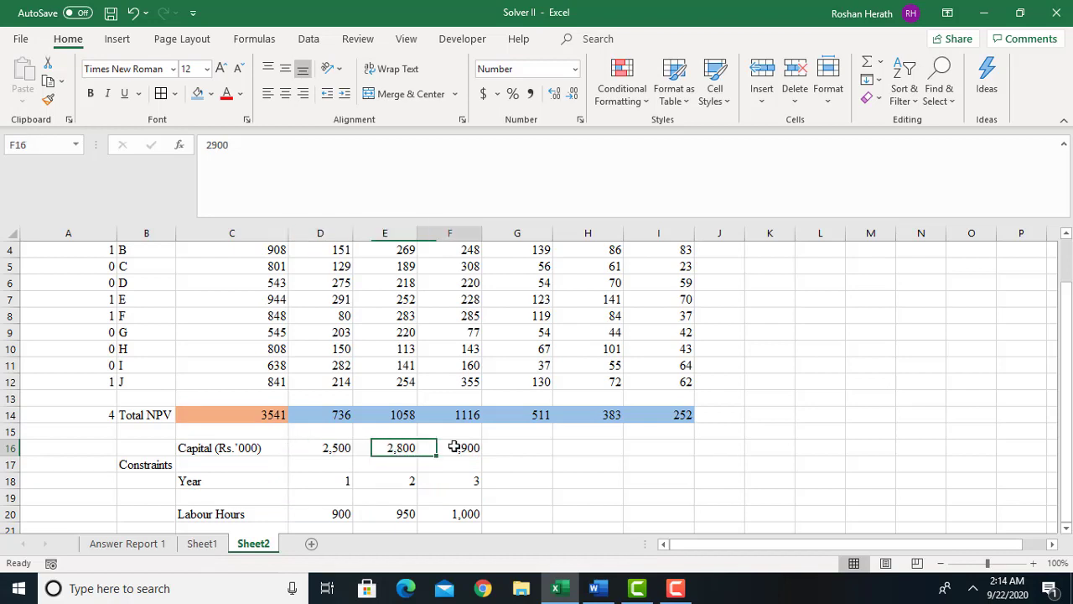
{"action": "left_click", "coordinate": [450, 447]}
{"action": "left_click", "coordinate": [253, 447]}
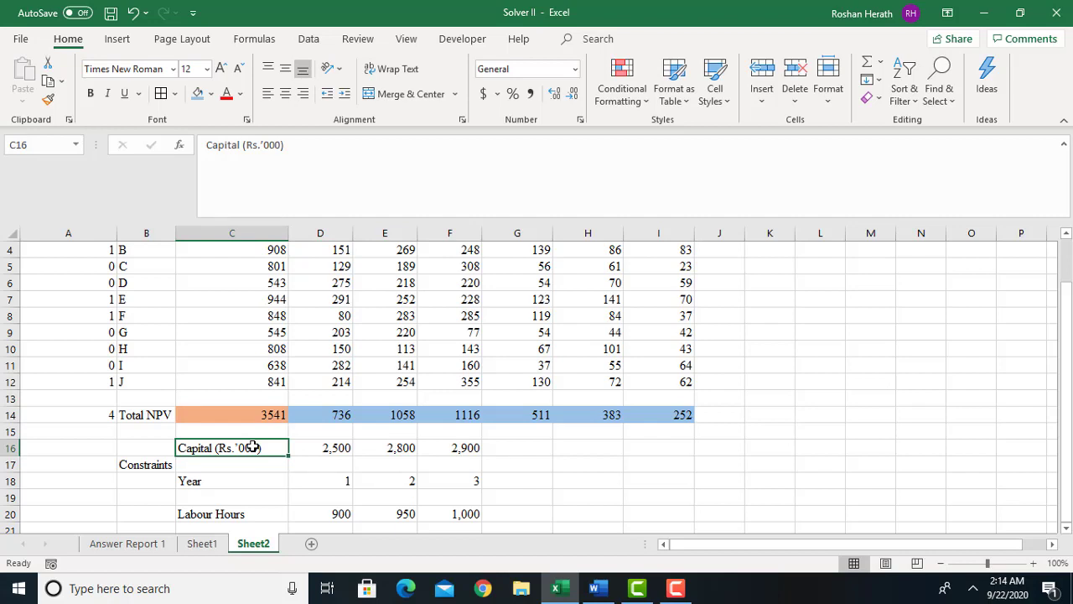
{"action": "left_click", "coordinate": [326, 447]}
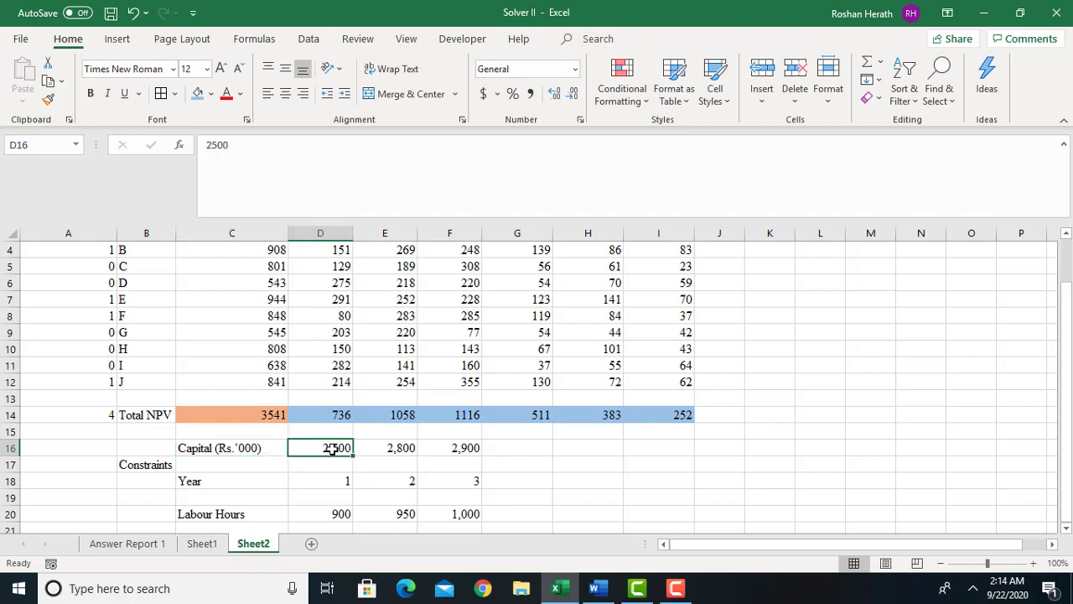
Move the Capital (Rs.'000) label from C16 to B16 and widen column B to fit it
{"action": "left_click", "coordinate": [248, 447]}
{"action": "key", "text": "ctrl+x"}
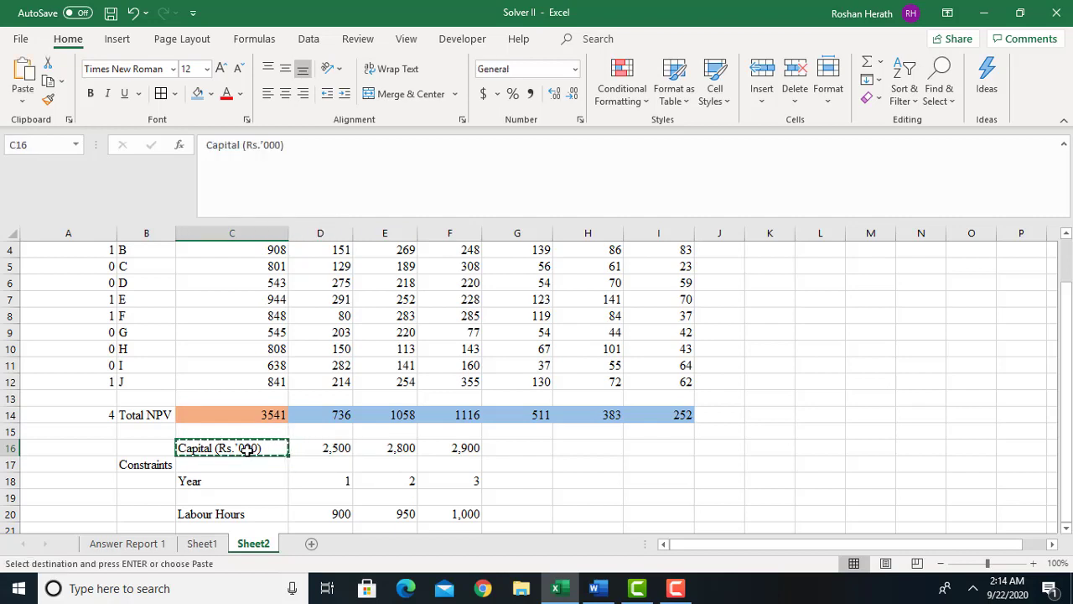
{"action": "left_click", "coordinate": [132, 444]}
{"action": "key", "text": "ctrl+v"}
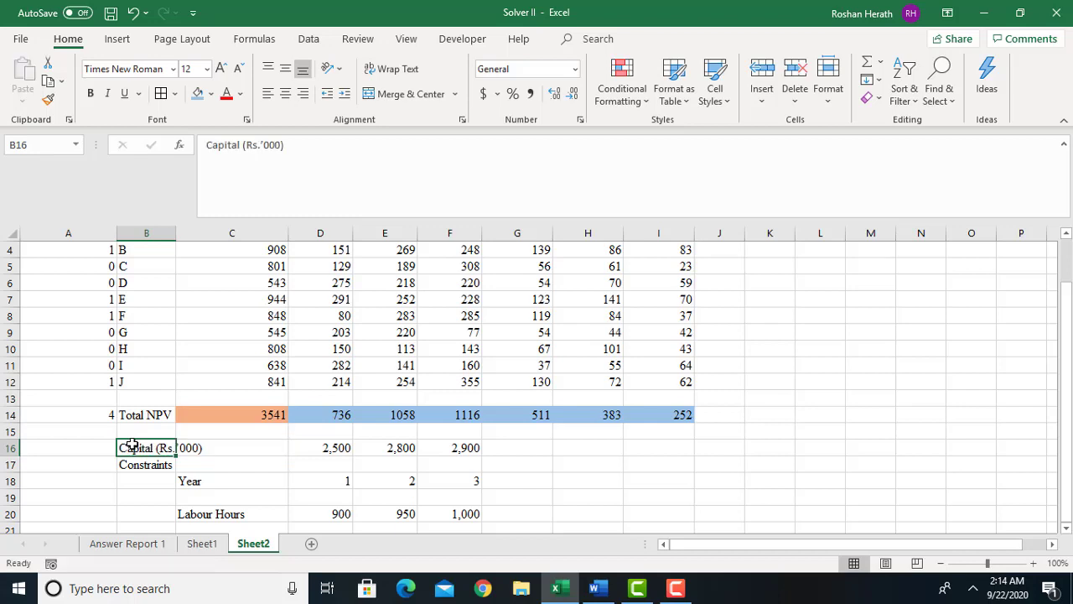
{"action": "left_click_drag", "start_coordinate": [176, 234], "coordinate": [202, 233]}
Enter the label Availability in C16
{"action": "left_click", "coordinate": [257, 452]}
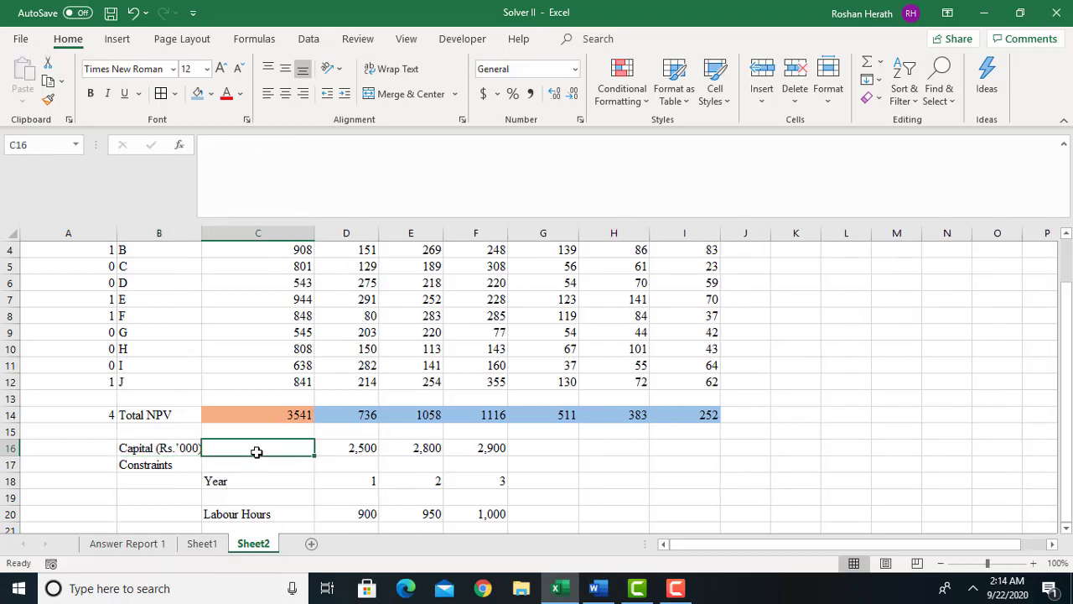
{"action": "type", "text": "ailab"}
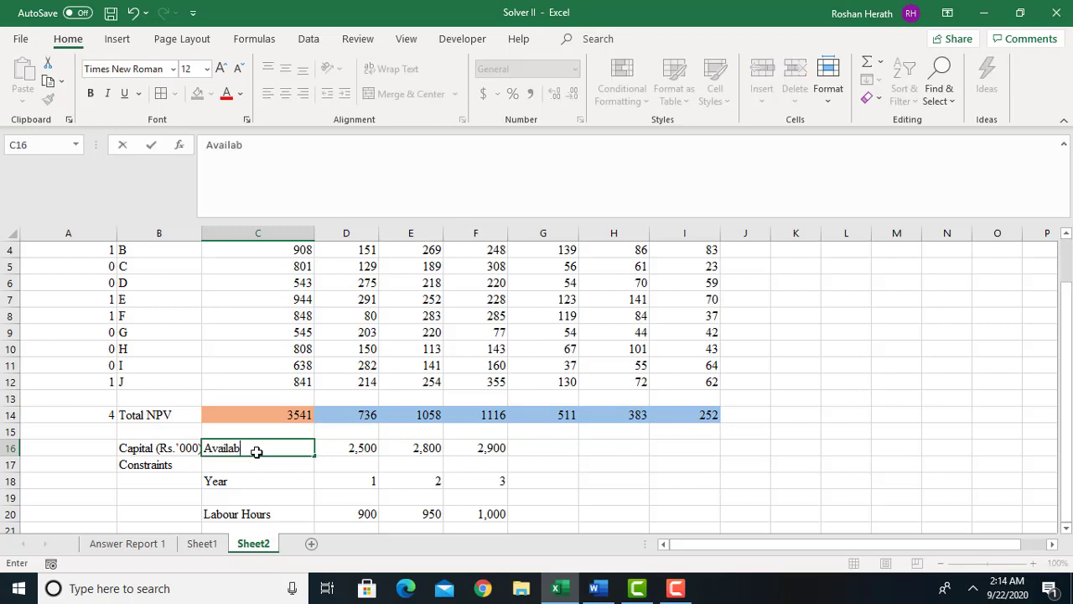
{"action": "type", "text": "vailability"}
{"action": "left_click", "coordinate": [630, 463]}
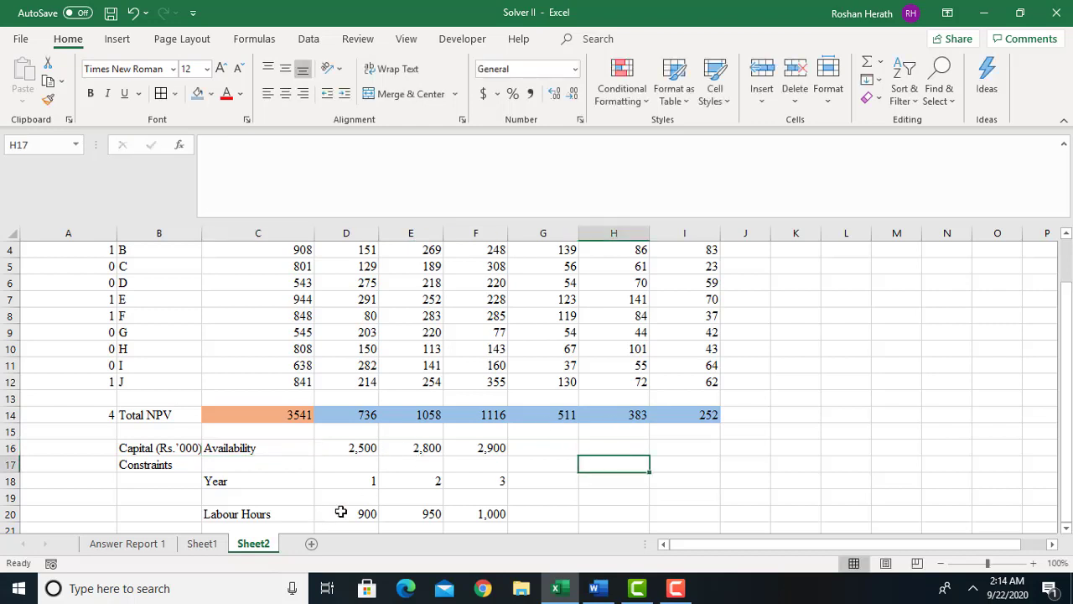
Move the three yearly labour hour limits from D20:F20 to G16:I16, under the labor totals
{"action": "left_click_drag", "start_coordinate": [342, 513], "coordinate": [475, 513]}
{"action": "key", "text": "ctrl+c"}
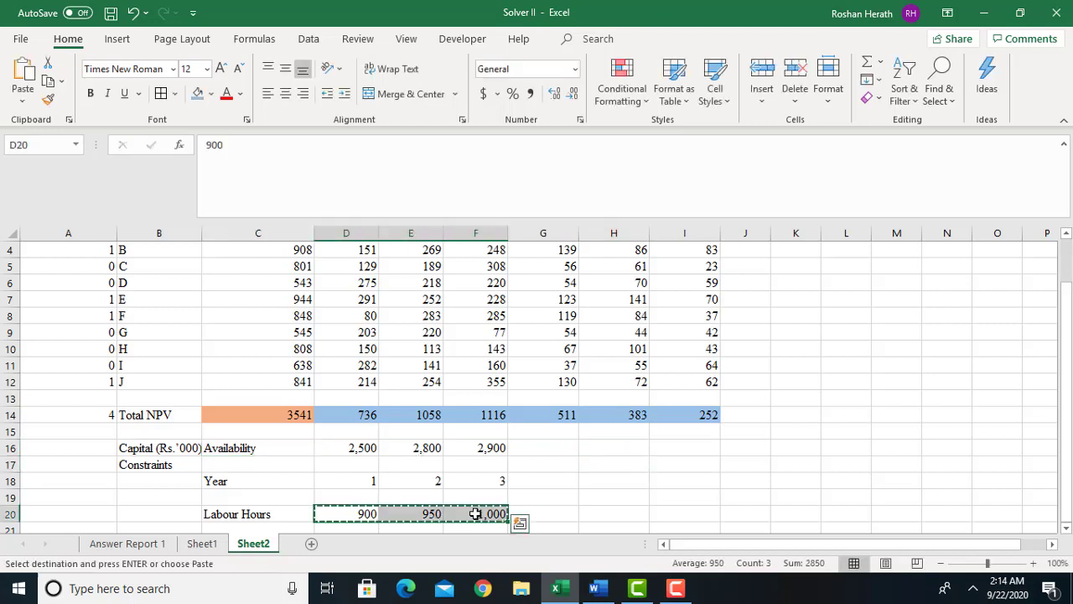
{"action": "left_click", "coordinate": [560, 449]}
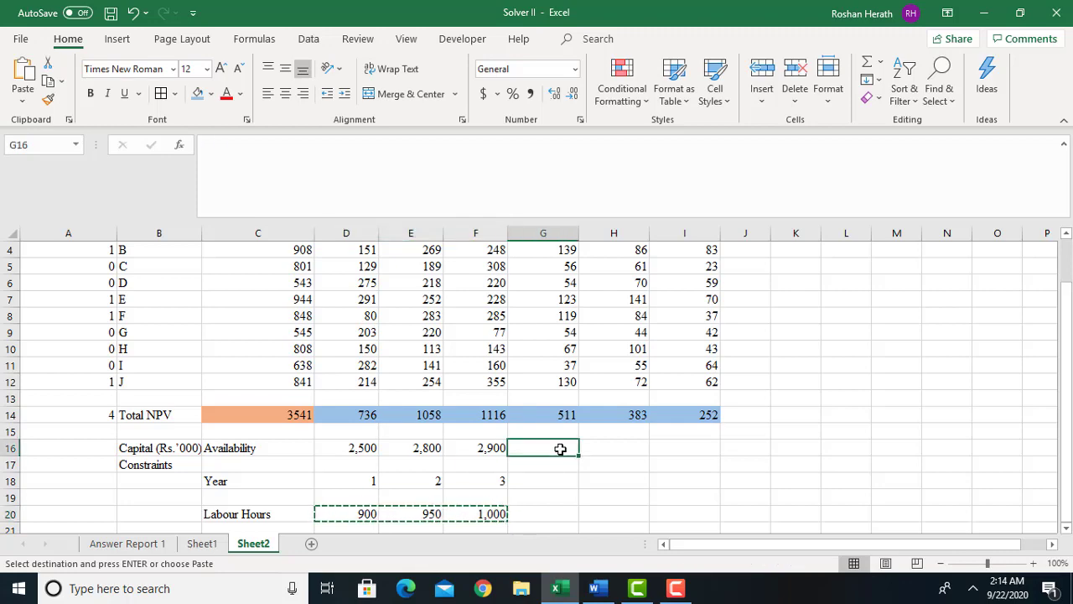
{"action": "key", "text": "ctrl+v"}
{"action": "left_click_drag", "start_coordinate": [1068, 317], "coordinate": [1068, 327]}
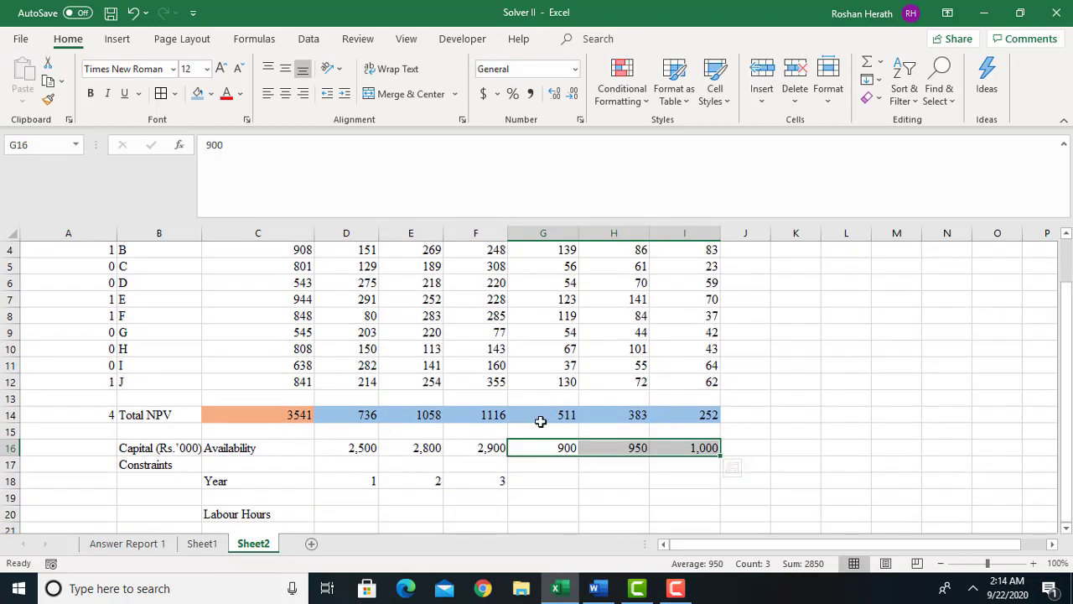
Move the Constraints heading from B17 to B15 and clear the Year row contents in C18:F19
{"action": "left_click_drag", "start_coordinate": [233, 487], "coordinate": [495, 500]}
{"action": "left_click", "coordinate": [146, 469]}
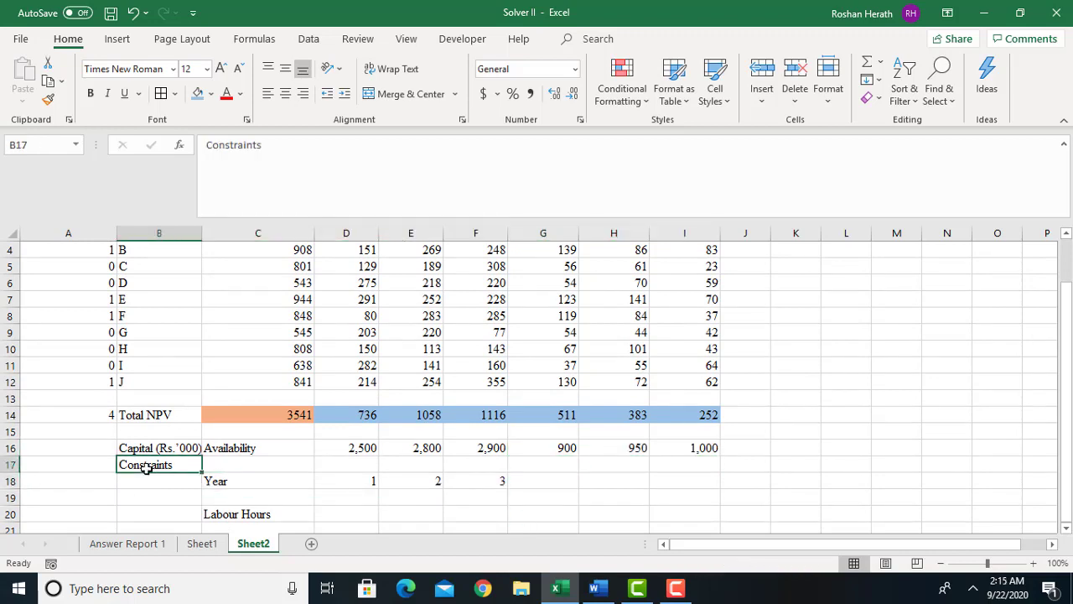
{"action": "key", "text": "ctrl+c"}
{"action": "left_click", "coordinate": [144, 432]}
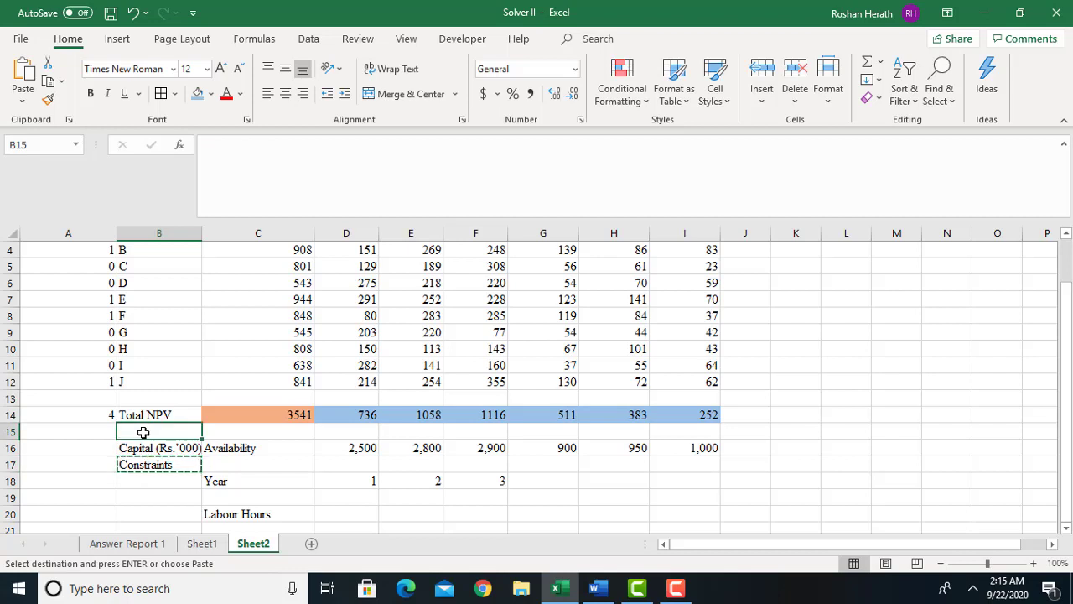
{"action": "key", "text": "ctrl+v"}
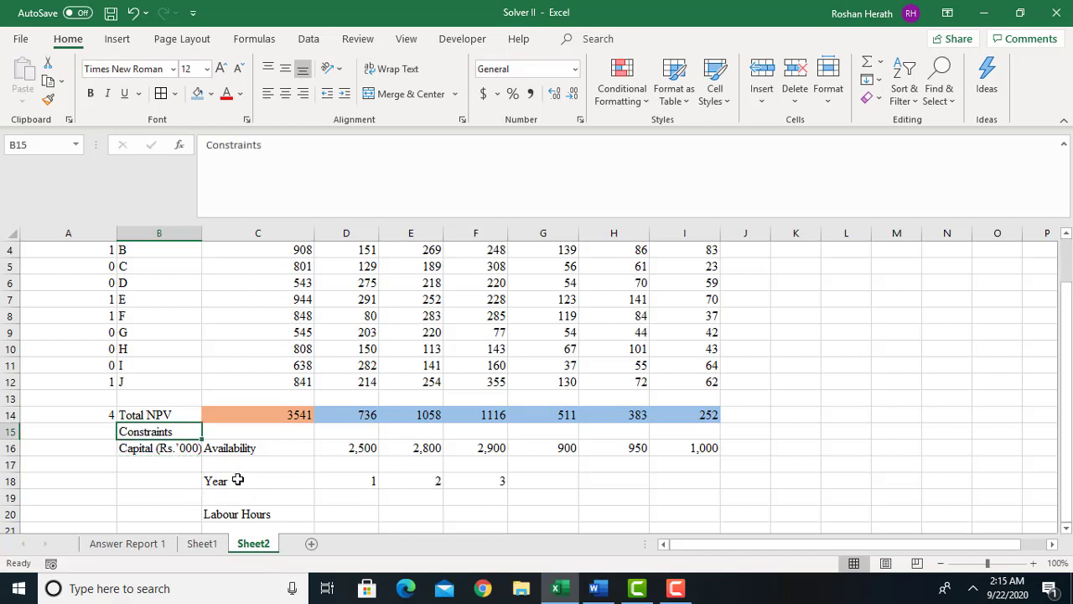
{"action": "left_click_drag", "start_coordinate": [239, 480], "coordinate": [498, 495]}
{"action": "key", "text": "Delete"}
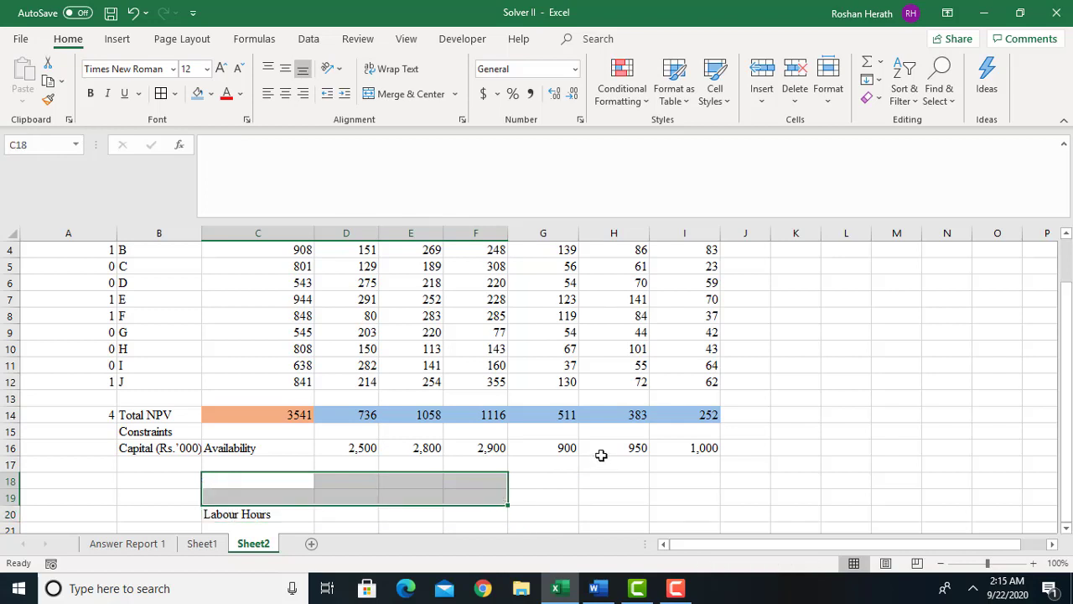
Move the labour hour limits from G16:I16 down one row to G17:I17
{"action": "left_click_drag", "start_coordinate": [566, 442], "coordinate": [687, 447]}
{"action": "key", "text": "ctrl+c"}
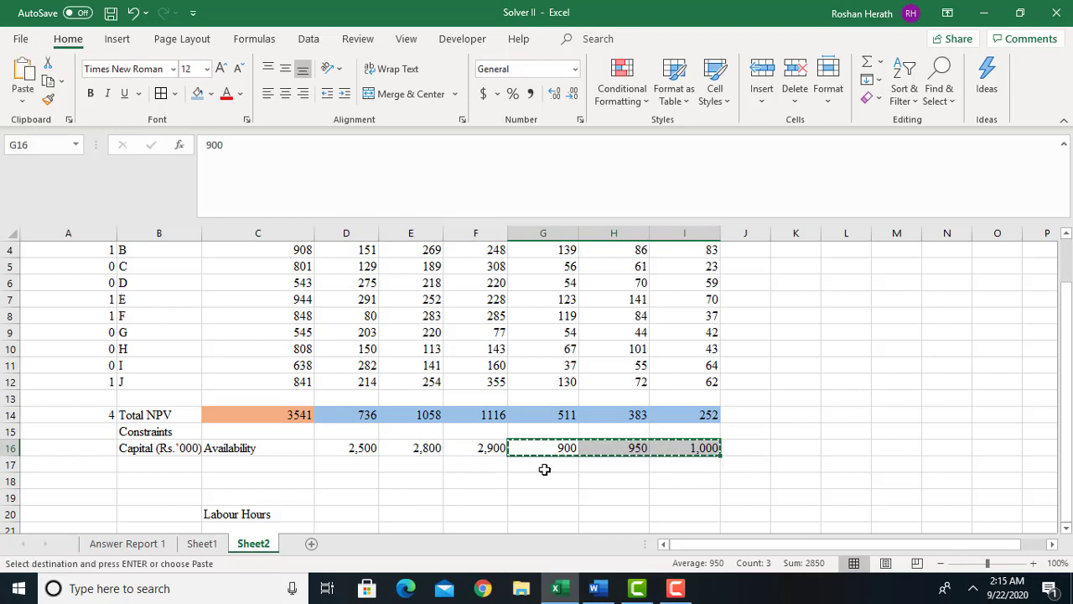
{"action": "left_click", "coordinate": [545, 470]}
{"action": "key", "text": "ctrl+v"}
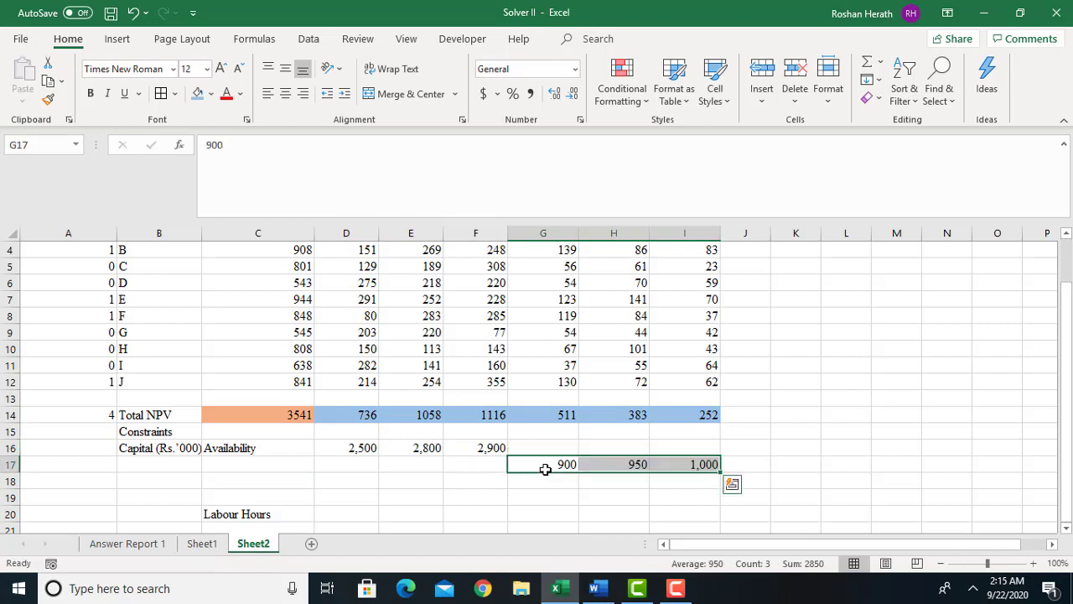
Move the Labour Hours label from C20 to B17, beside its limits
{"action": "left_click", "coordinate": [241, 517]}
{"action": "key", "text": "ctrl+c"}
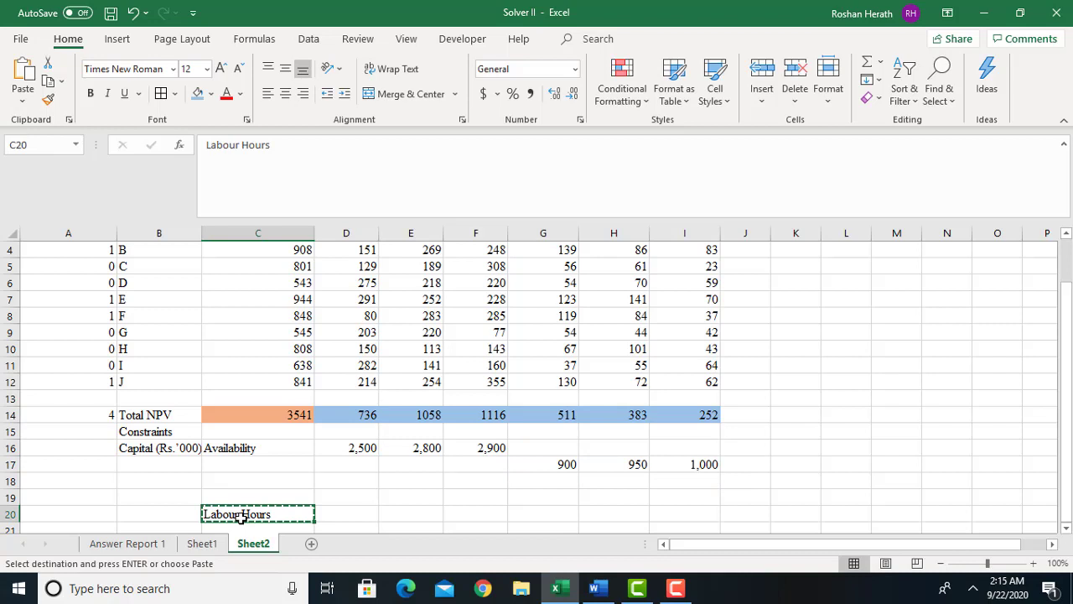
{"action": "left_click", "coordinate": [144, 465]}
{"action": "key", "text": "ctrl+v"}
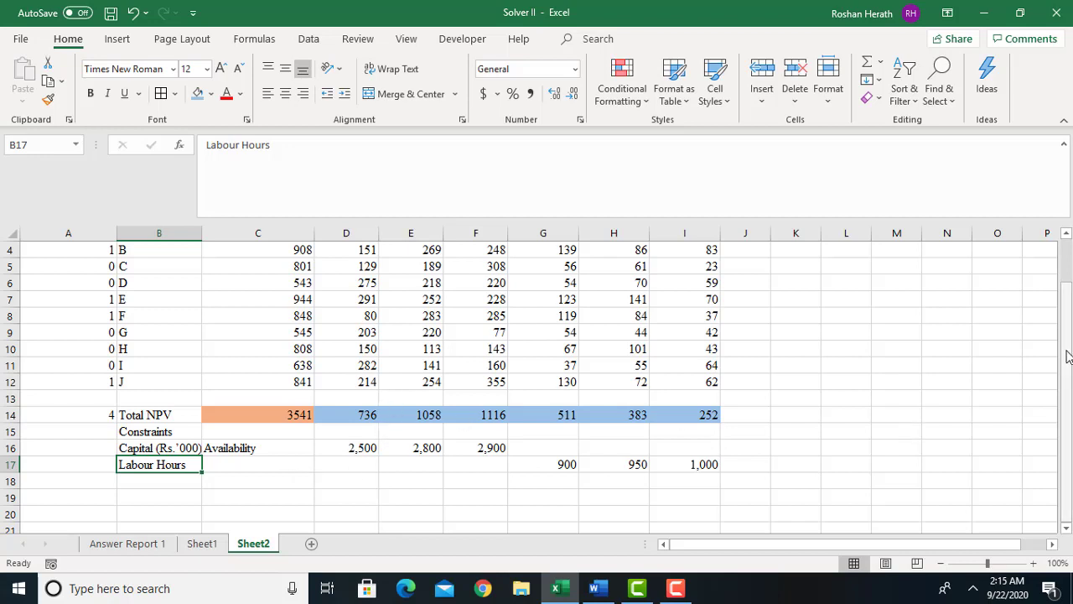
Enter the <= sign in D15, between the Cost Year 1 total and its capital limit
{"action": "left_click_drag", "start_coordinate": [1067, 354], "coordinate": [1067, 313]}
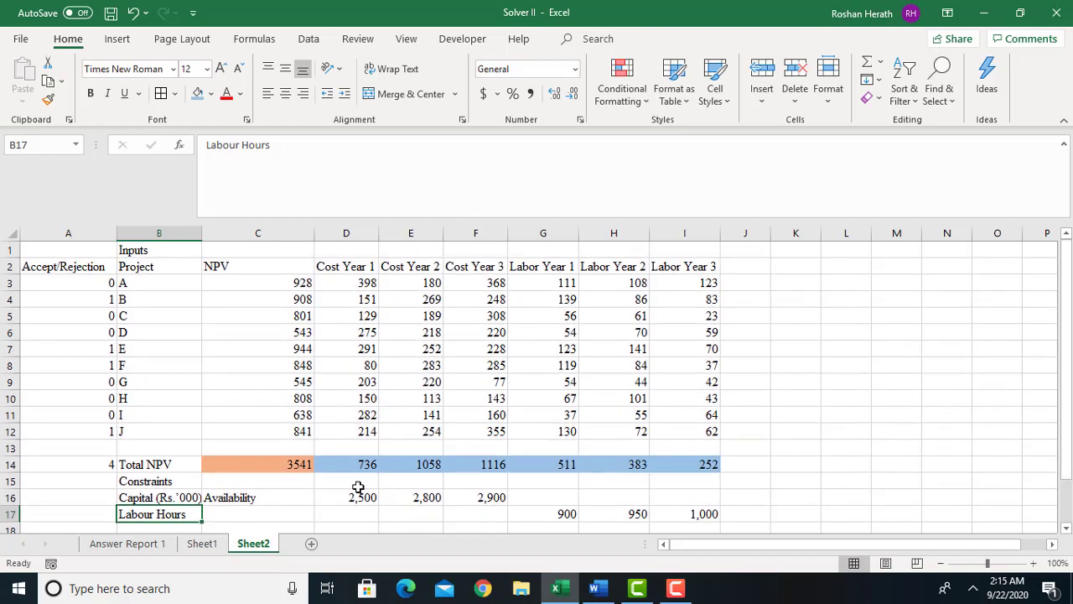
{"action": "left_click", "coordinate": [358, 484]}
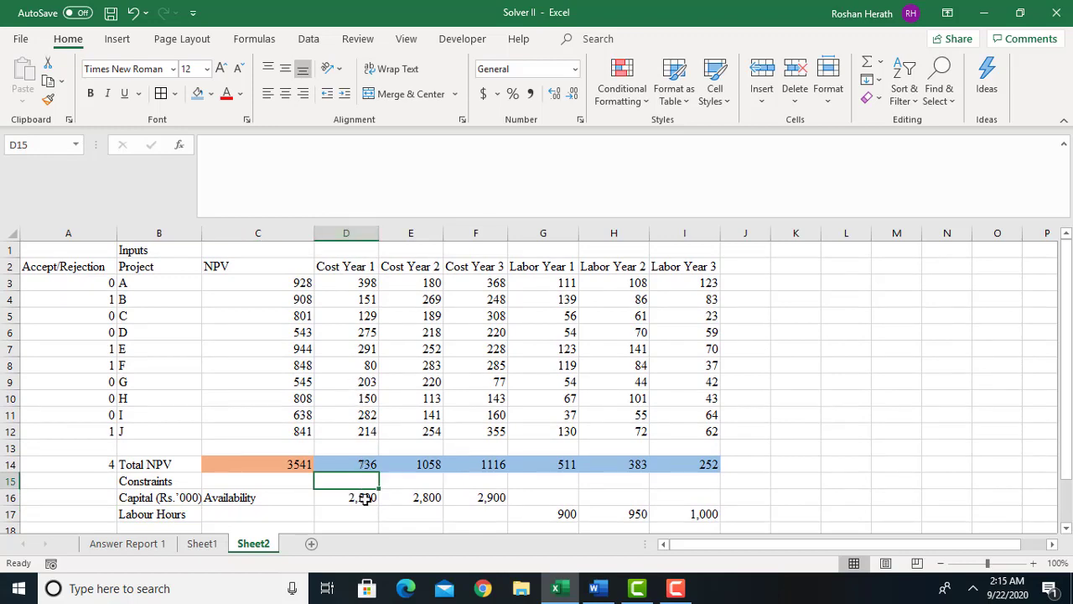
{"action": "type", "text": "<="}
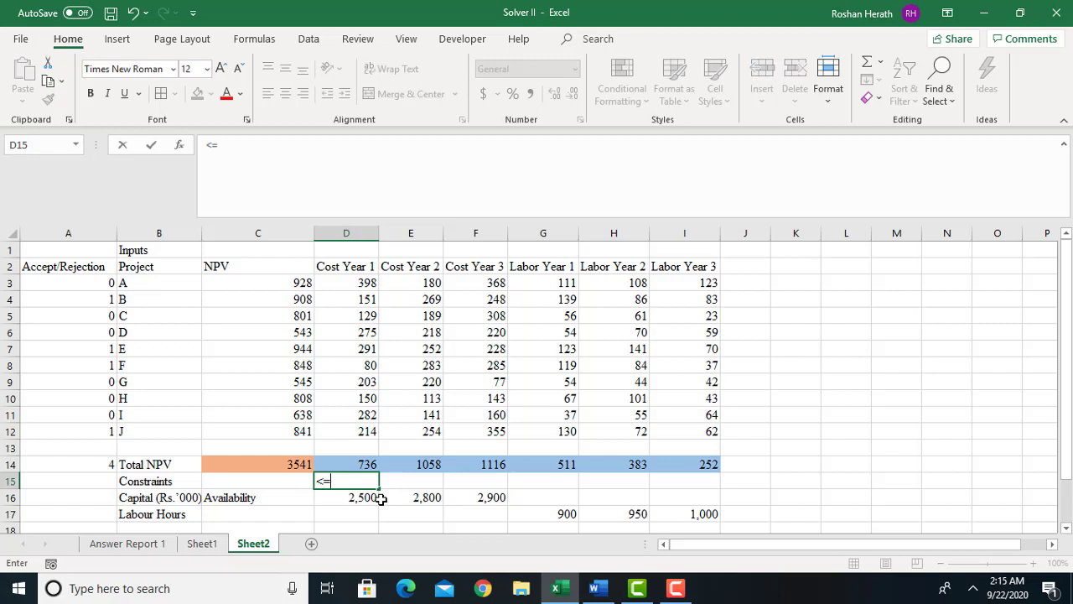
{"action": "left_click", "coordinate": [413, 484]}
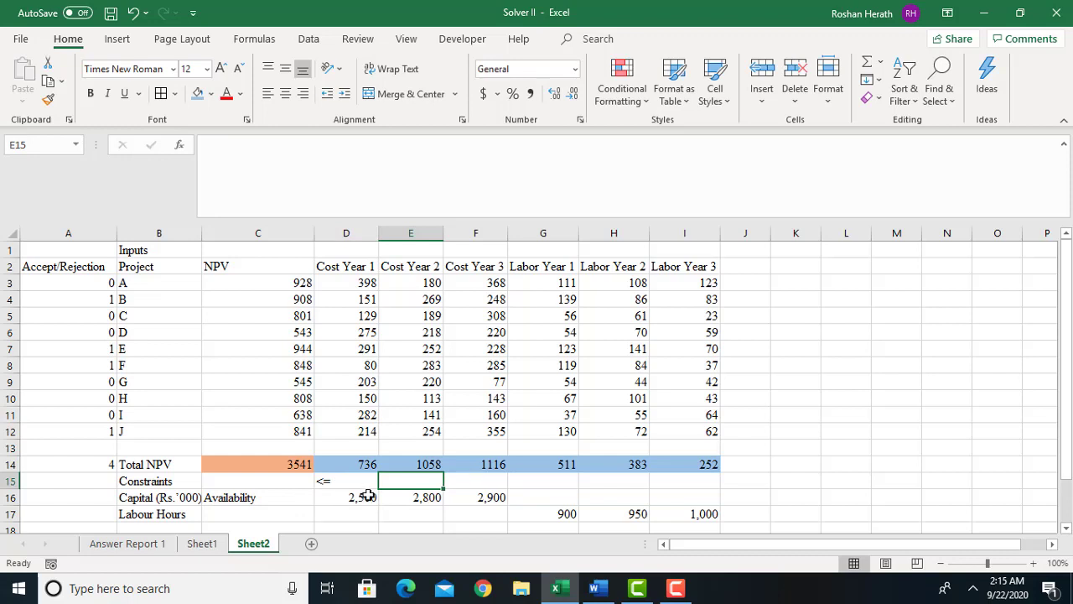
Enter the <= sign in E15 and F15, between the Cost Year 2 and 3 totals and their capital limits
{"action": "type", "text": "<="}
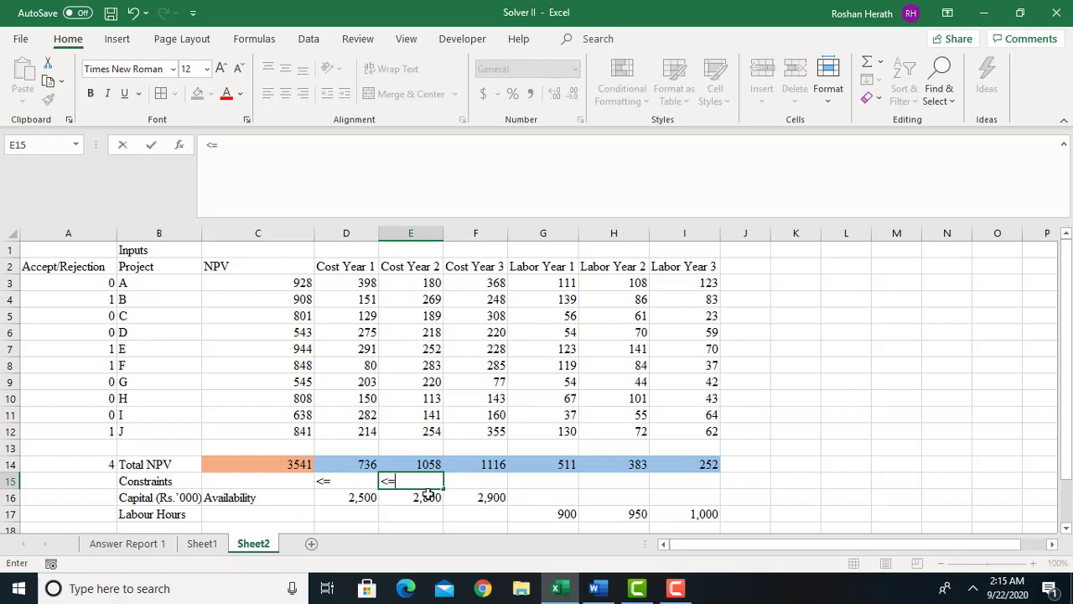
{"action": "left_click", "coordinate": [474, 485]}
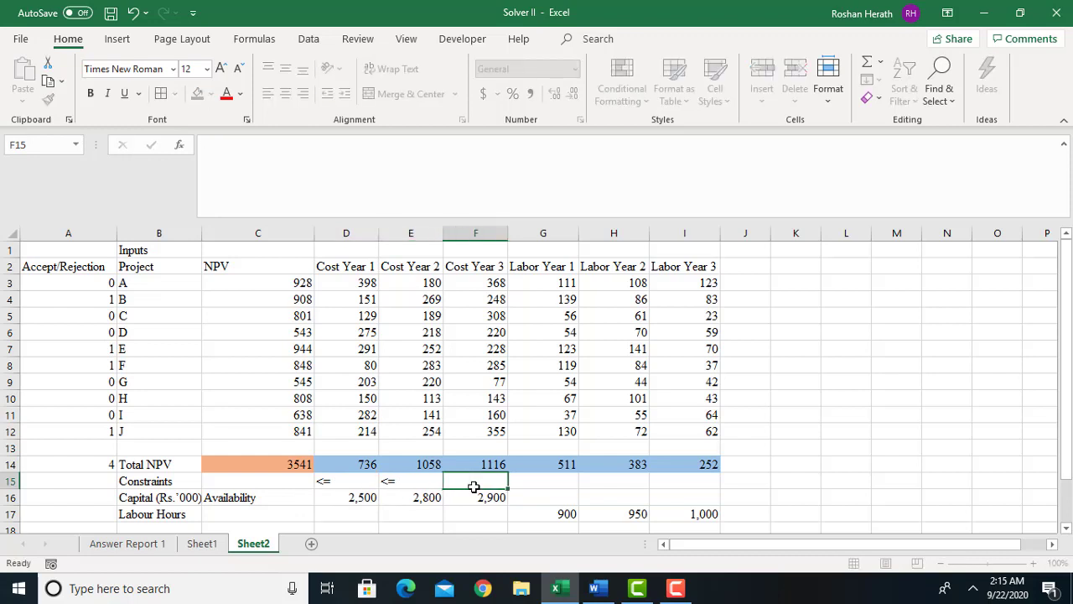
{"action": "type", "text": "<="}
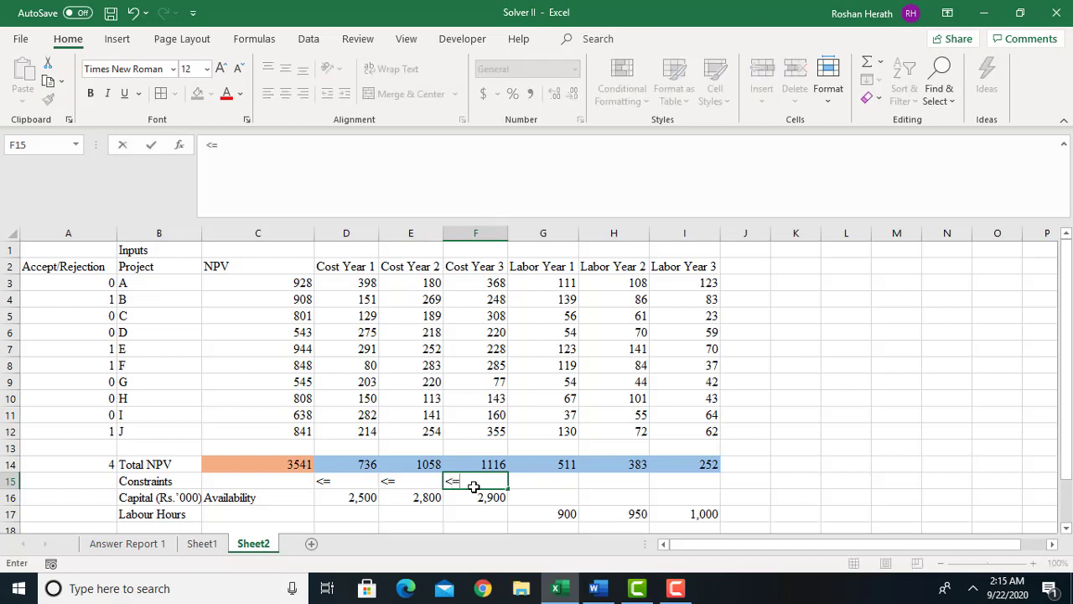
Enter the <= sign in G15, H15 and I15, between the three Labor Year totals and their hour limits
{"action": "left_click", "coordinate": [520, 486]}
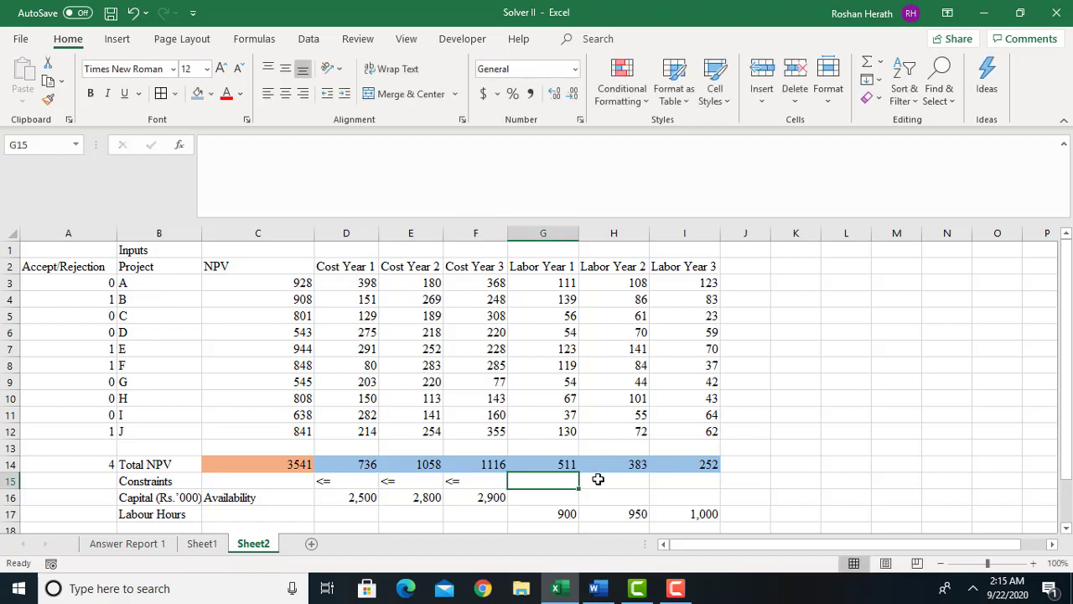
{"action": "left_click", "coordinate": [604, 483]}
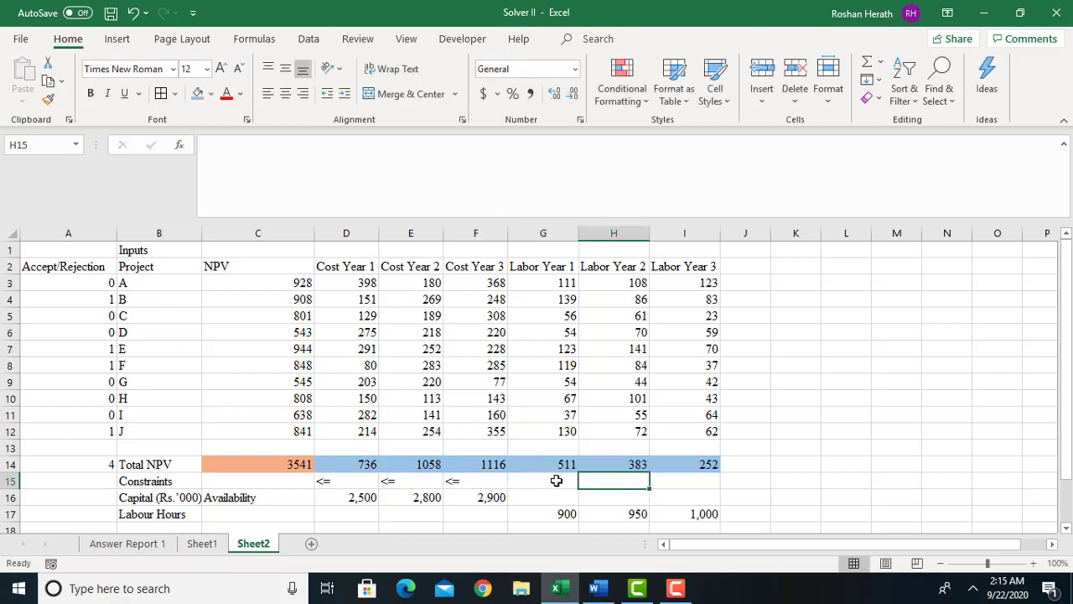
{"action": "left_click", "coordinate": [557, 481]}
{"action": "type", "text": "<"}
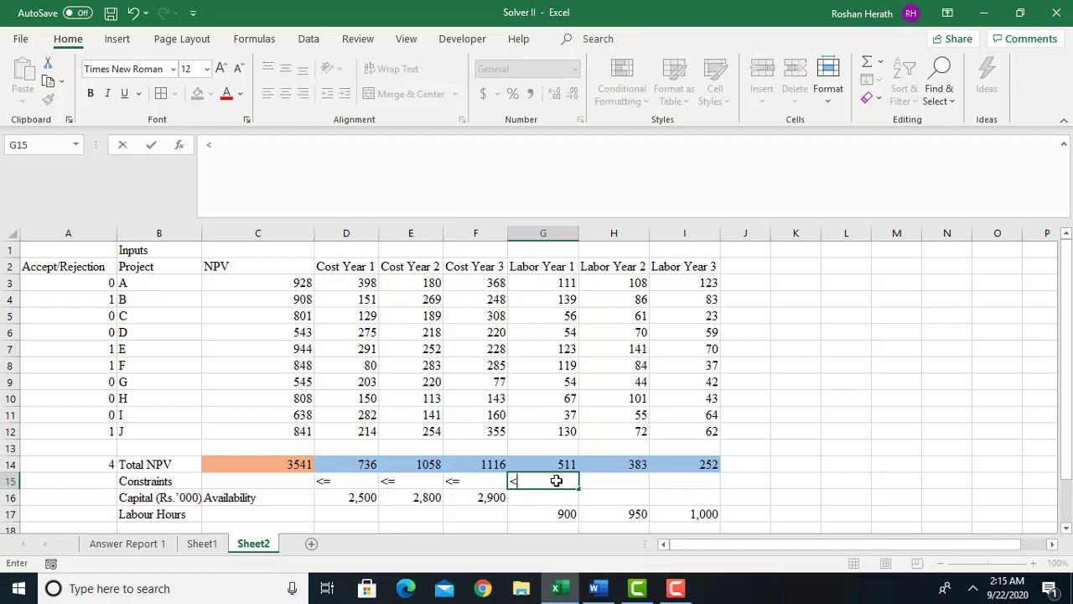
{"action": "type", "text": "="}
{"action": "left_click", "coordinate": [631, 480]}
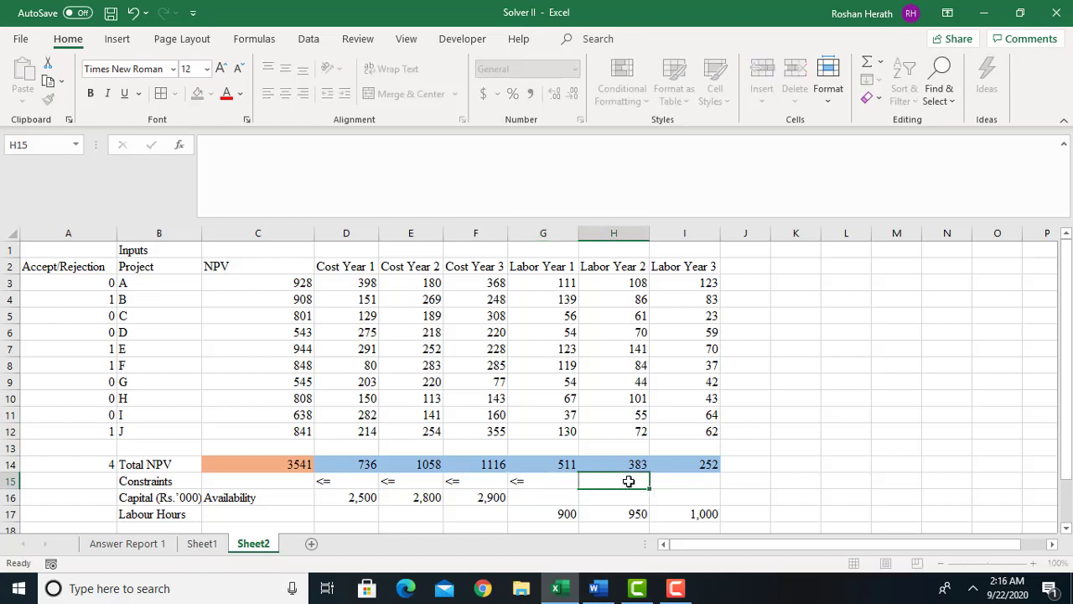
{"action": "type", "text": "<="}
{"action": "left_click", "coordinate": [695, 483]}
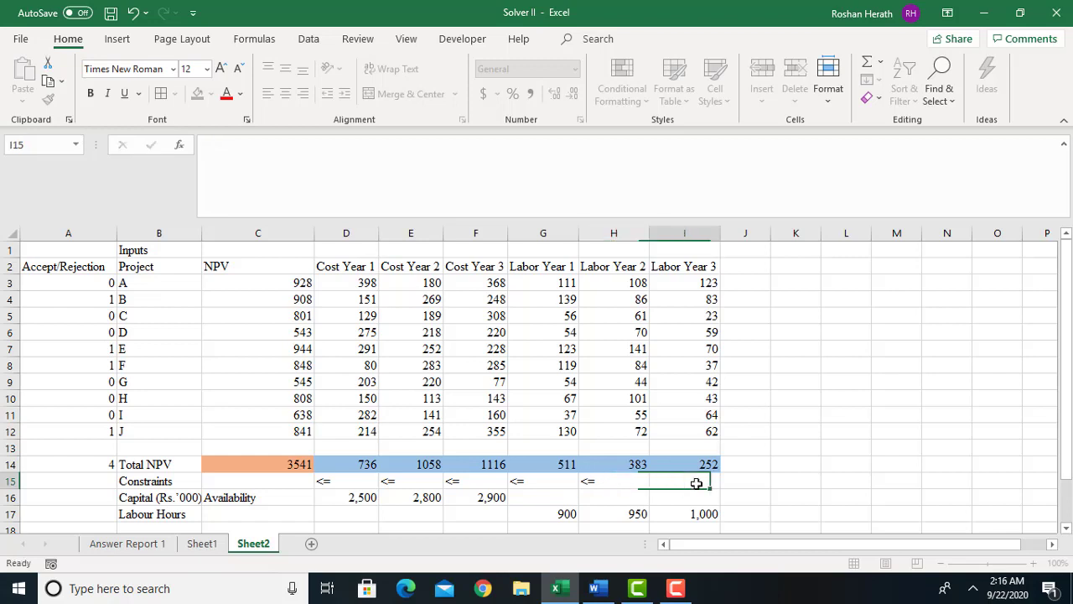
{"action": "type", "text": "<="}
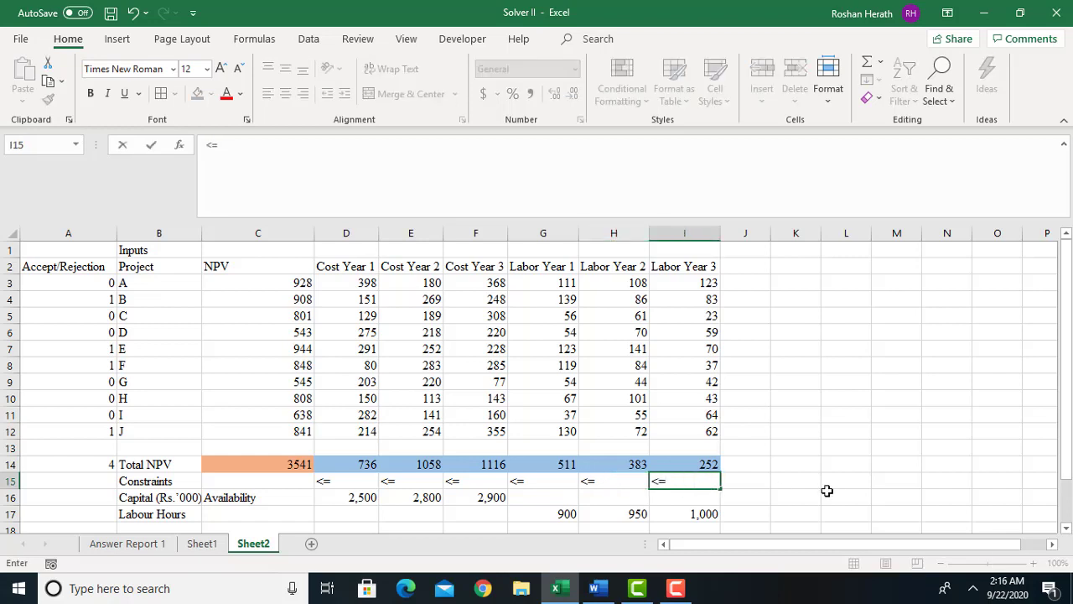
{"action": "left_click", "coordinate": [827, 492]}
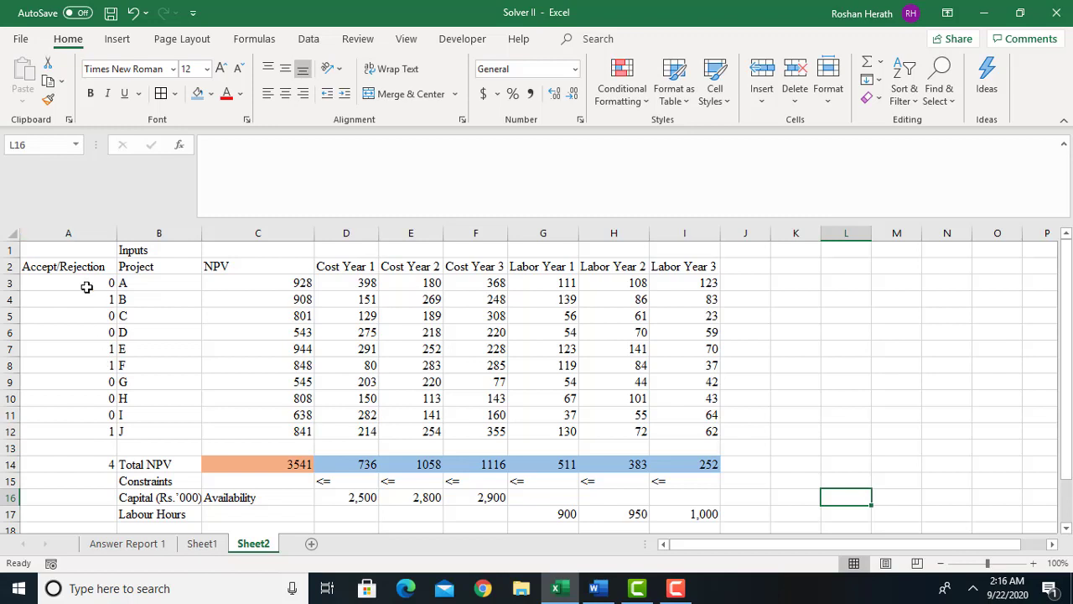
Move the Inputs heading from B1 to A1, above the Accept/Rejection column
{"action": "left_click", "coordinate": [152, 254]}
{"action": "key", "text": "ctrl+c"}
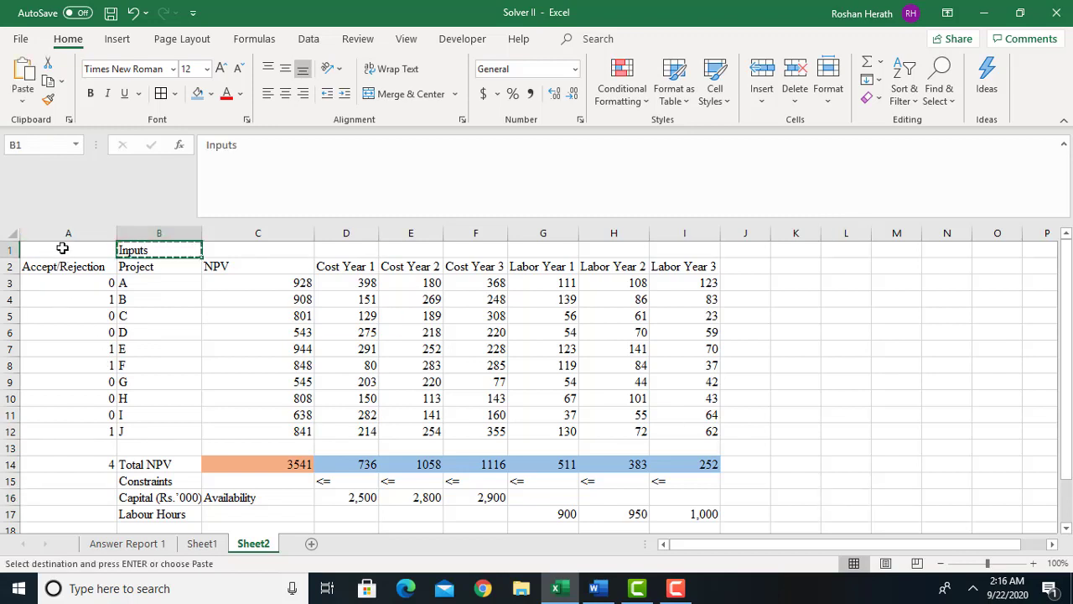
{"action": "left_click", "coordinate": [61, 248]}
{"action": "key", "text": "ctrl+v"}
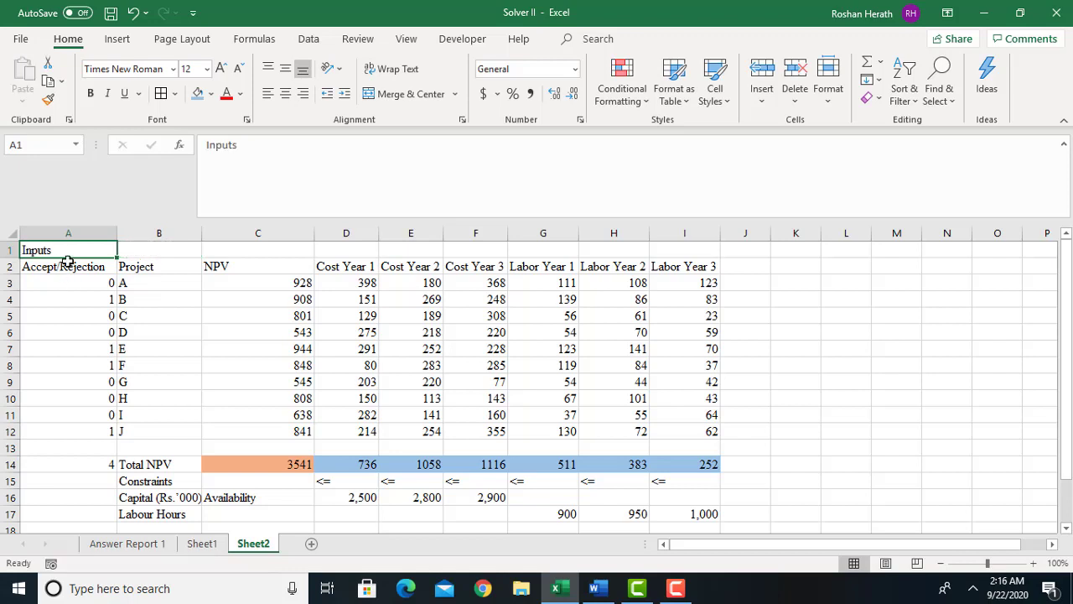
Apply all borders to the project table and its totals row in A2:I14
{"action": "left_click_drag", "start_coordinate": [67, 269], "coordinate": [680, 472]}
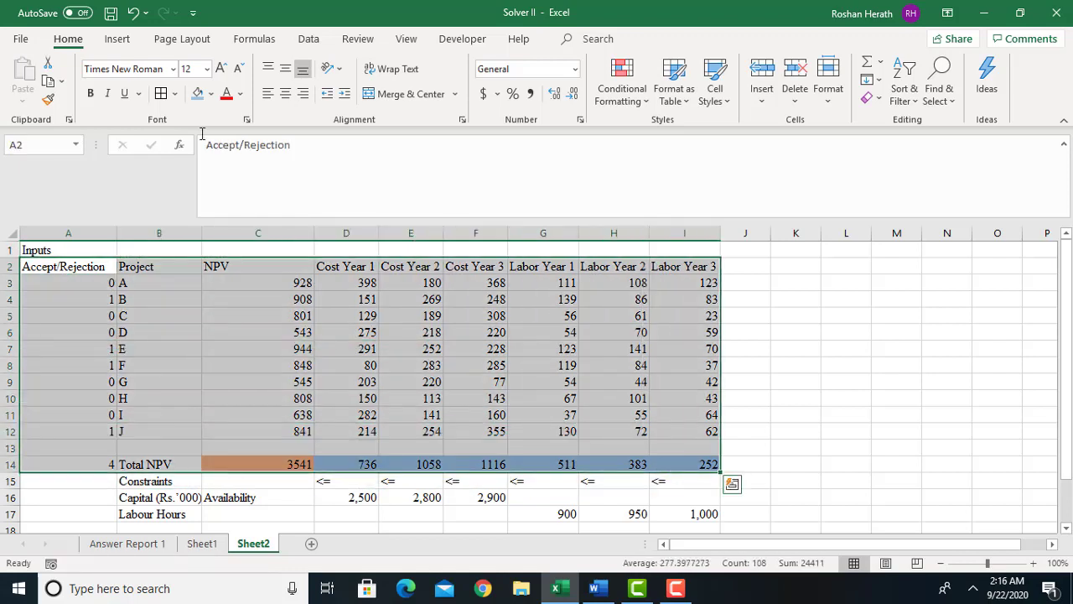
{"action": "left_click", "coordinate": [161, 95]}
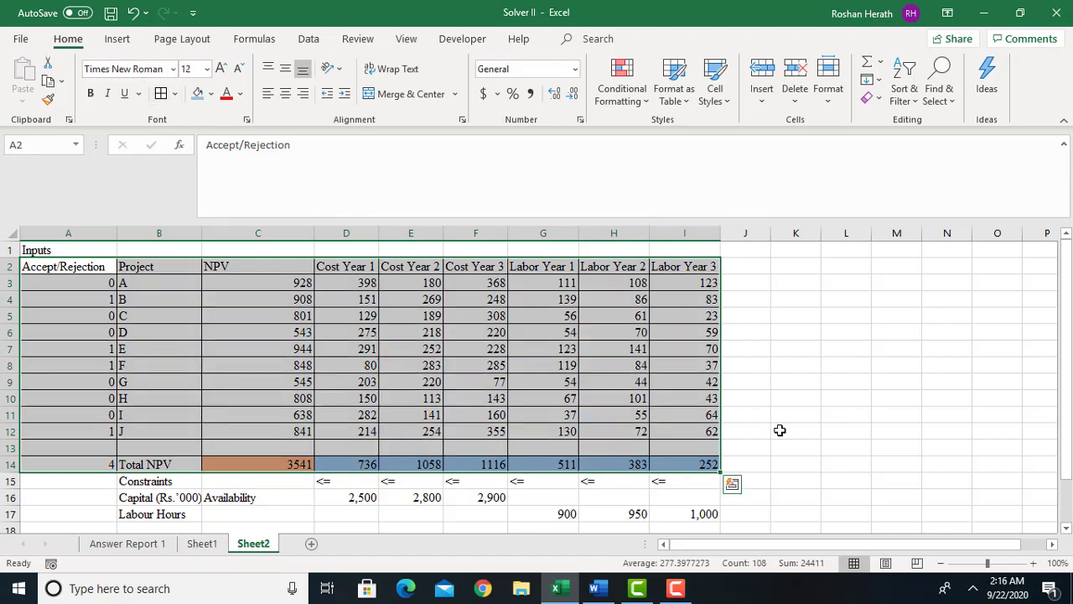
{"action": "left_click", "coordinate": [784, 433]}
{"action": "left_click", "coordinate": [912, 431]}
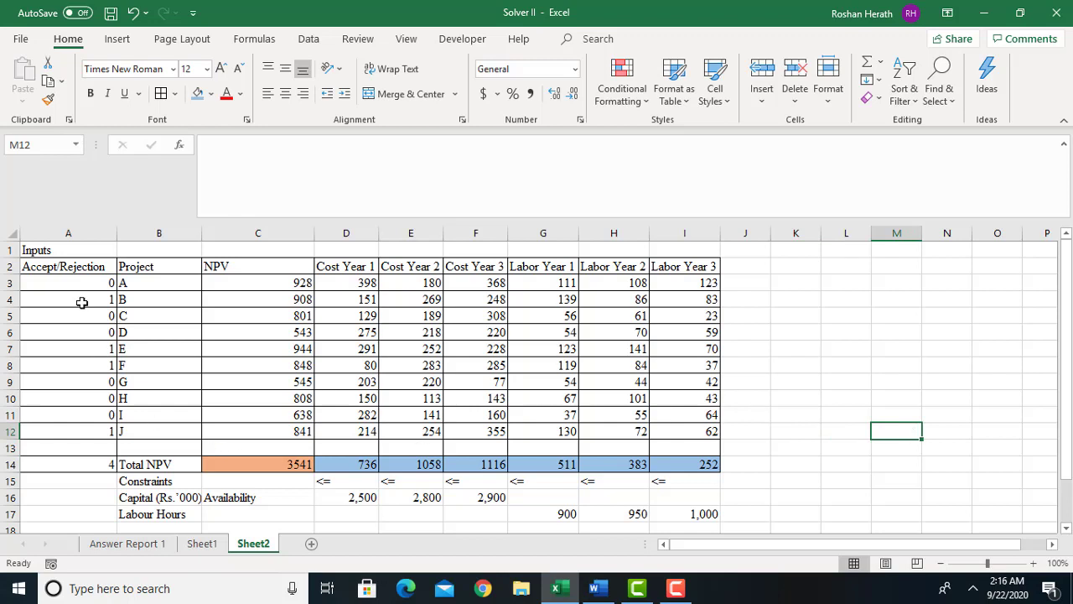
Fill the accept/reject flags in A3:A12 with standard yellow
{"action": "left_click_drag", "start_coordinate": [79, 283], "coordinate": [77, 426]}
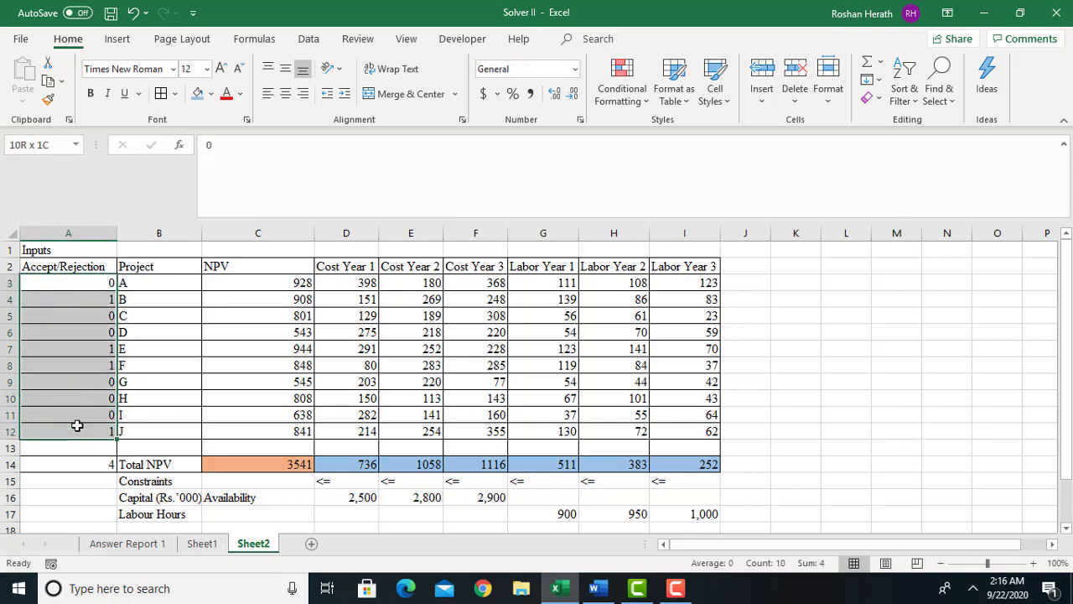
{"action": "left_click", "coordinate": [211, 94]}
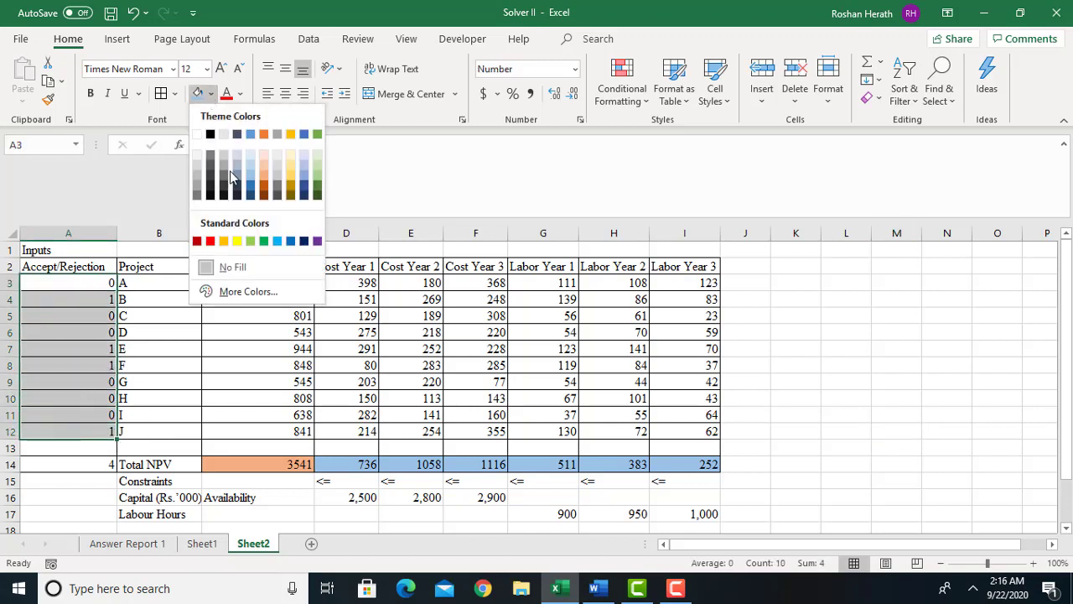
{"action": "left_click", "coordinate": [236, 242]}
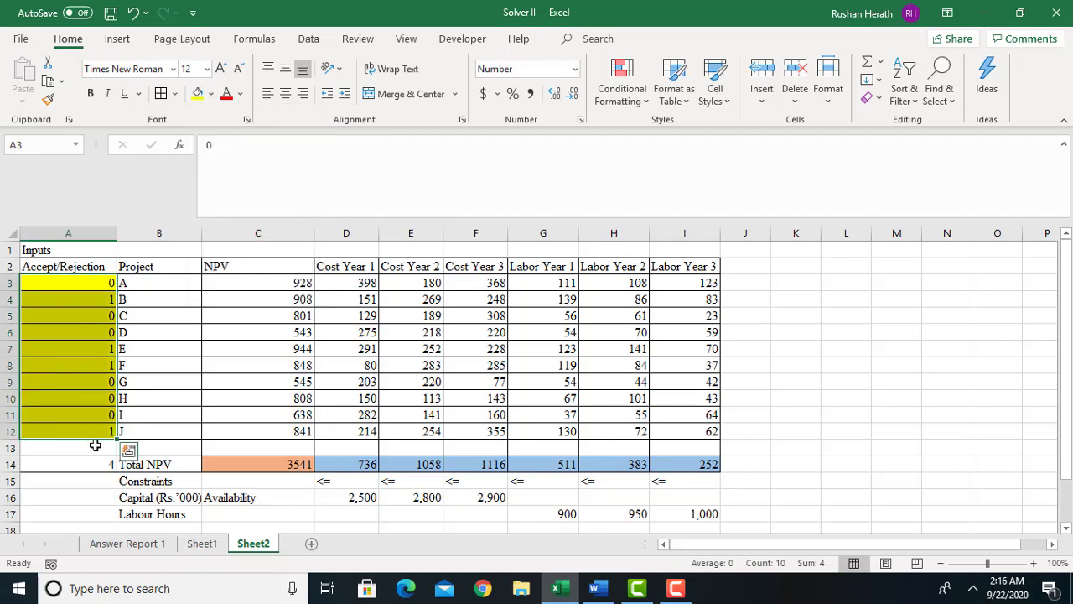
Start Solver with the Total NPV cell C14 as the objective and the accept/reject flags A3:A12 as the changing variable cells
{"action": "left_click", "coordinate": [279, 466]}
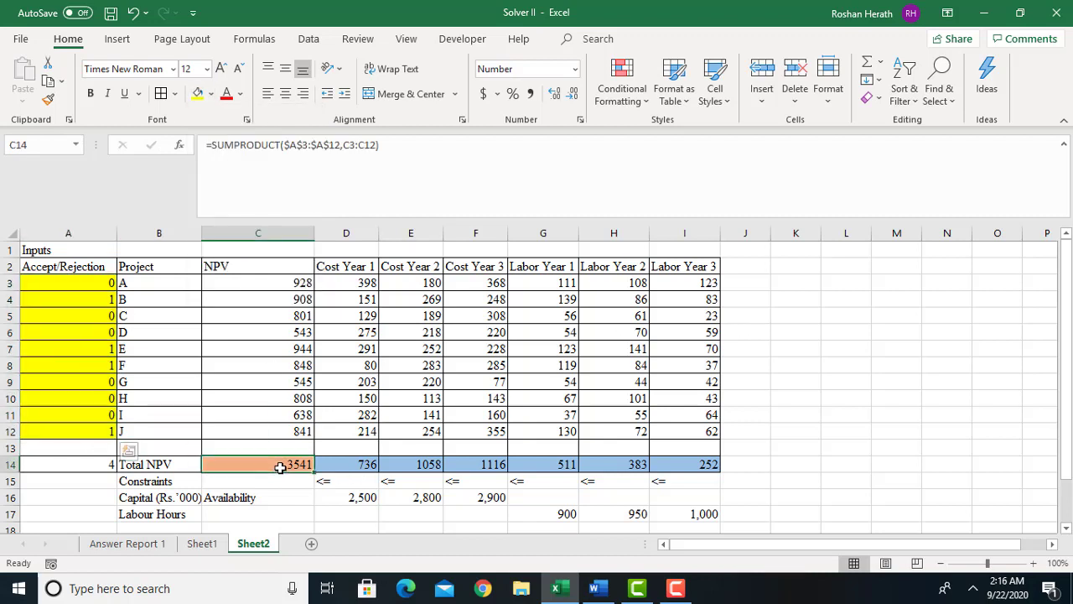
{"action": "left_click", "coordinate": [309, 38]}
{"action": "left_click", "coordinate": [988, 66]}
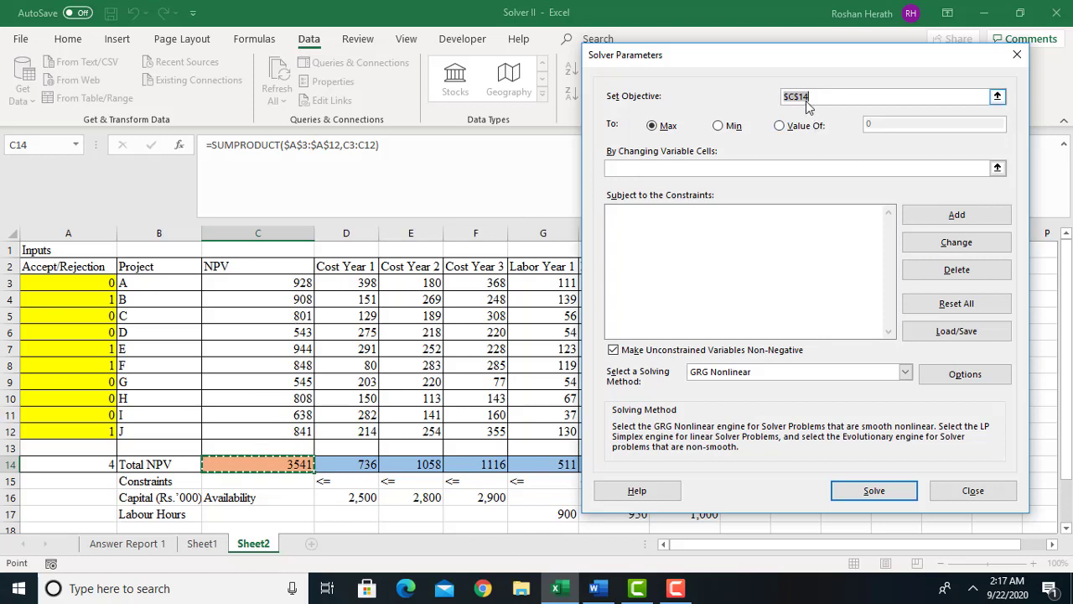
{"action": "left_click", "coordinate": [624, 166]}
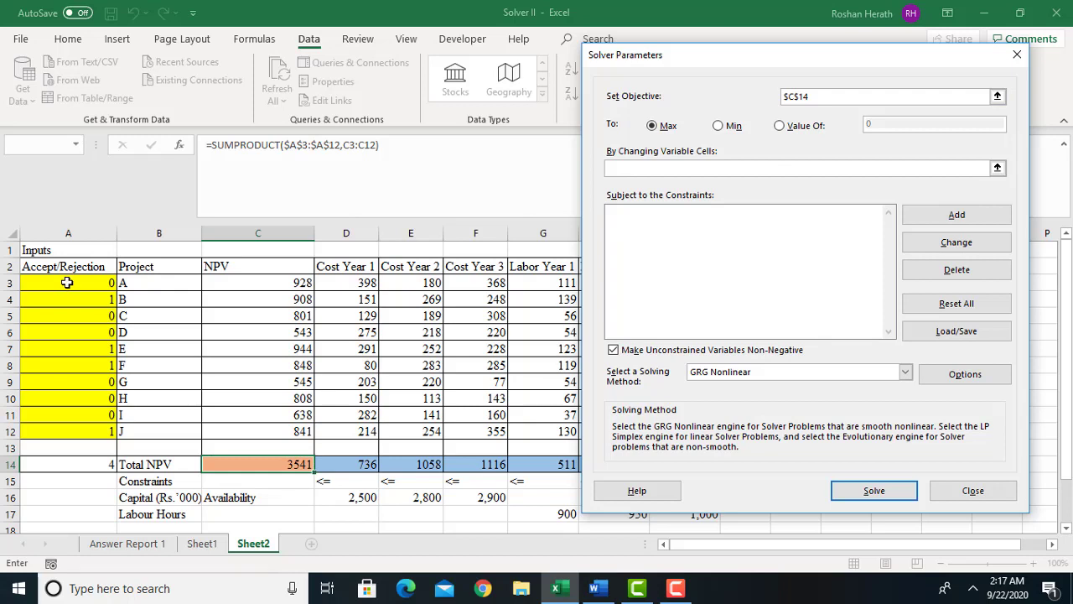
{"action": "left_click_drag", "start_coordinate": [67, 283], "coordinate": [57, 426]}
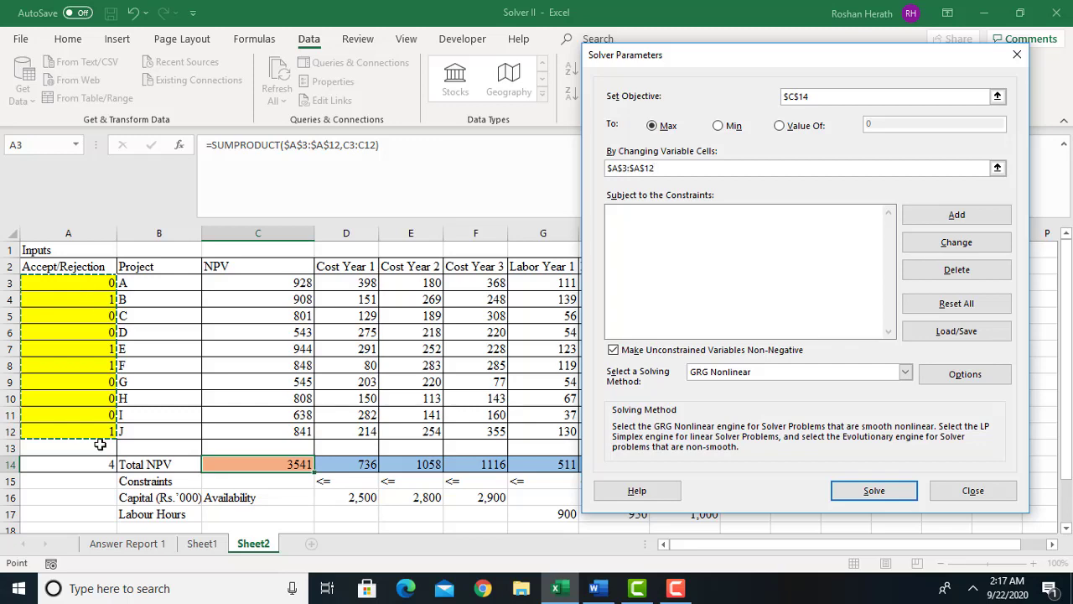
Add a Solver constraint that the yearly cost totals D14:F14 are <= the capital limits D16:F16
{"action": "left_click", "coordinate": [980, 217]}
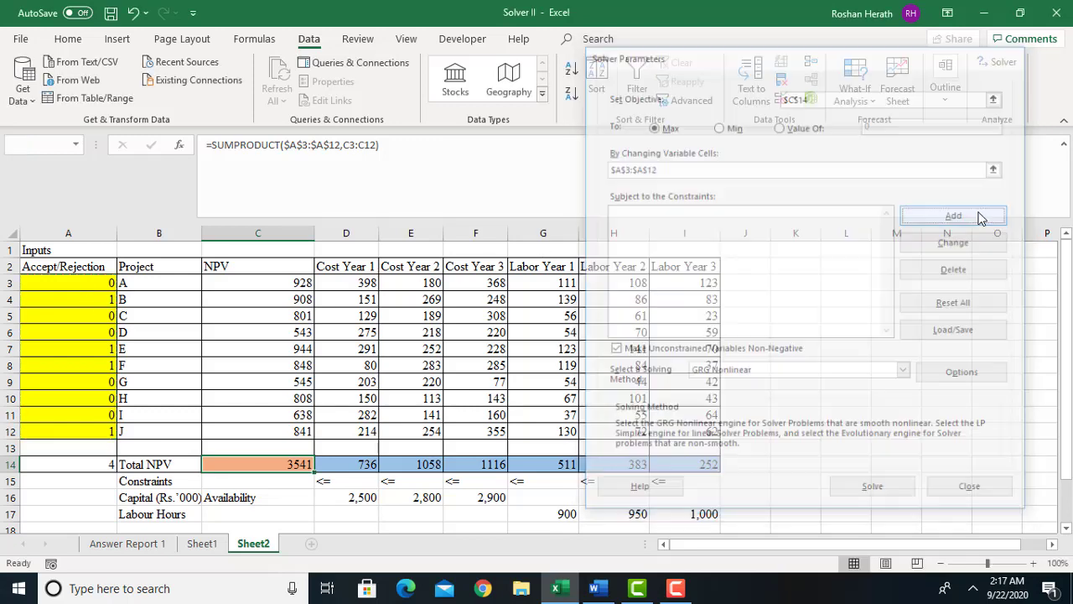
{"action": "left_click_drag", "start_coordinate": [846, 230], "coordinate": [847, 144]}
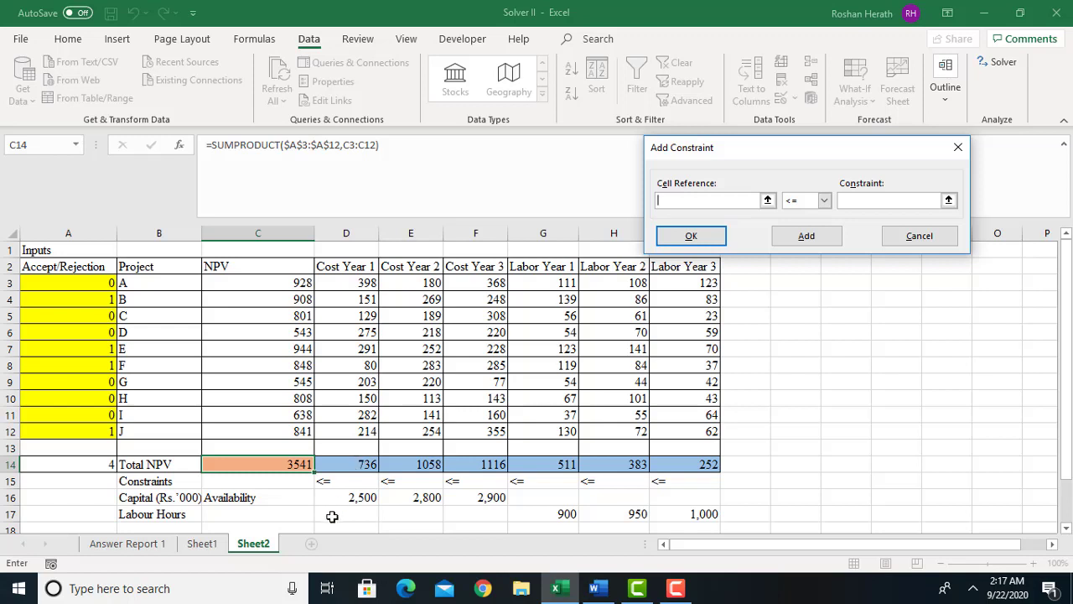
{"action": "left_click", "coordinate": [351, 466]}
{"action": "left_click_drag", "start_coordinate": [351, 466], "coordinate": [476, 464]}
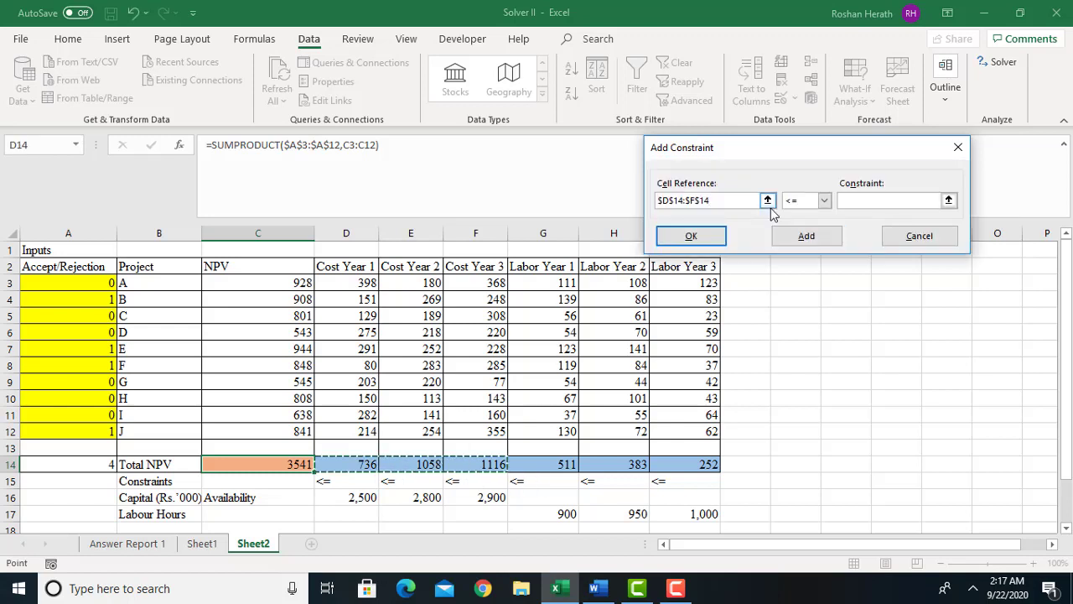
{"action": "left_click", "coordinate": [856, 199]}
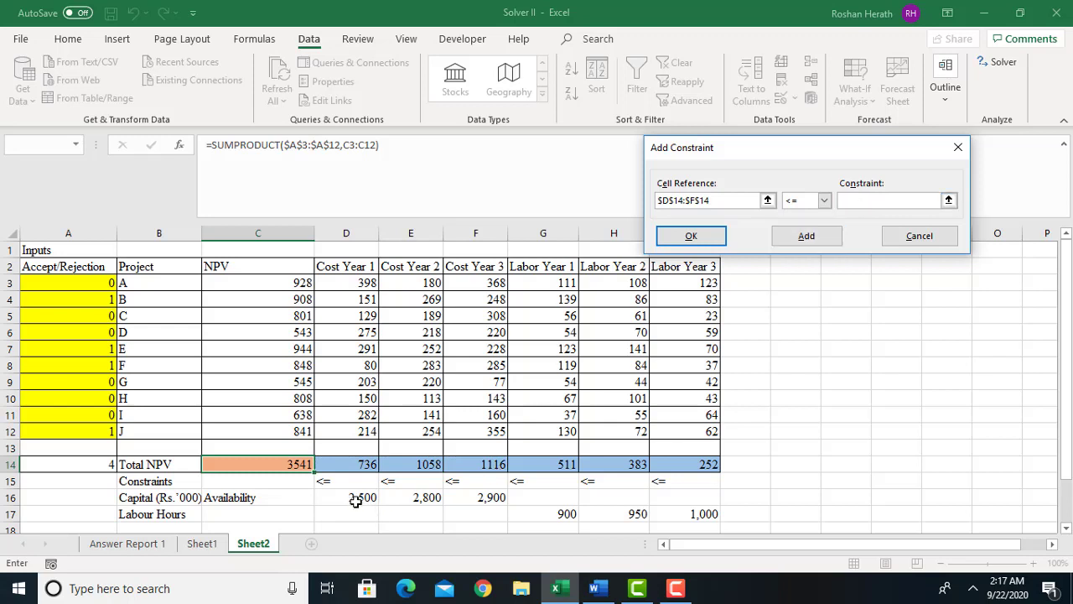
{"action": "left_click_drag", "start_coordinate": [350, 500], "coordinate": [479, 500]}
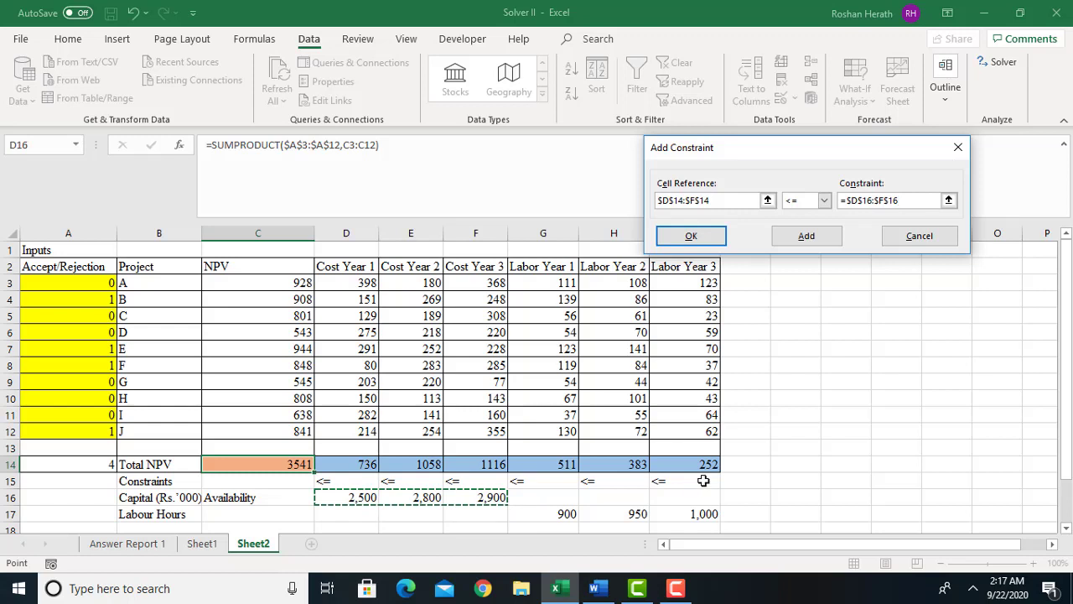
{"action": "left_click", "coordinate": [806, 238]}
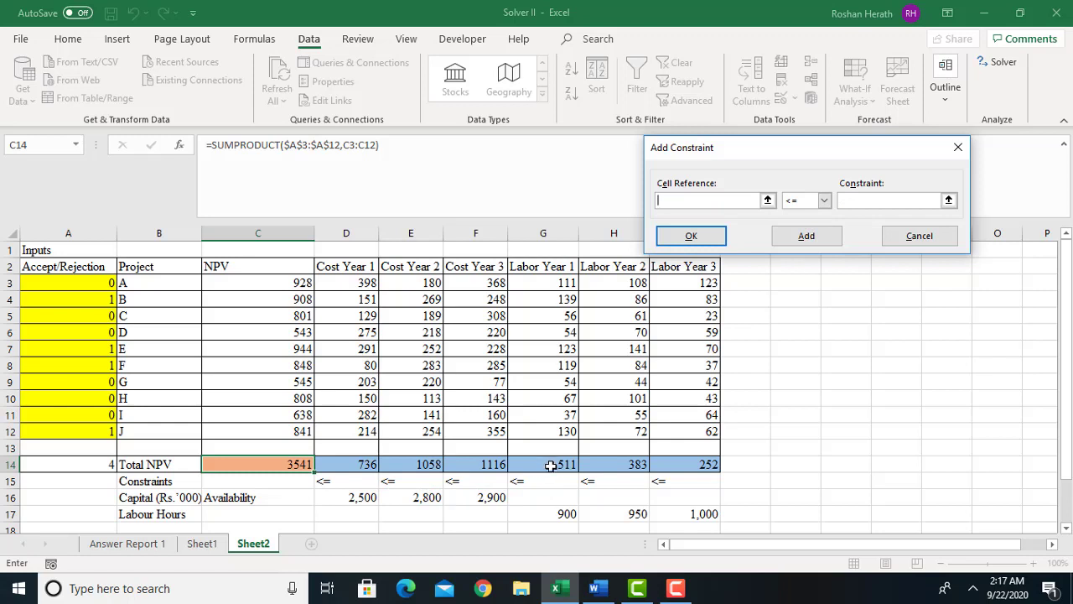
Add a Solver constraint that the yearly labour totals G14:I14 are <= the labour hour limits G17:I17
{"action": "left_click_drag", "start_coordinate": [551, 467], "coordinate": [684, 469]}
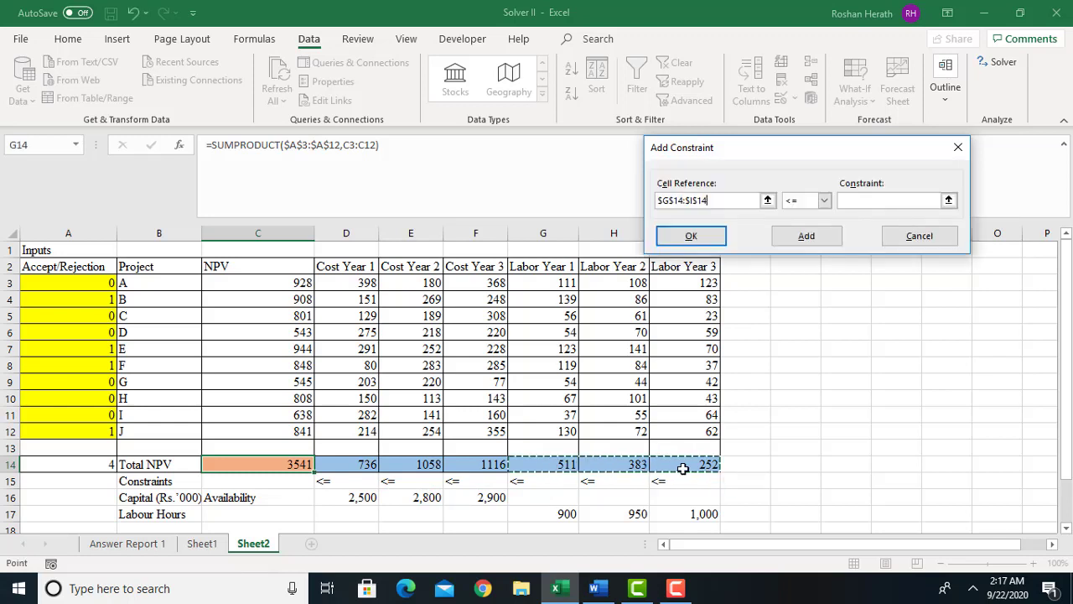
{"action": "left_click", "coordinate": [878, 201]}
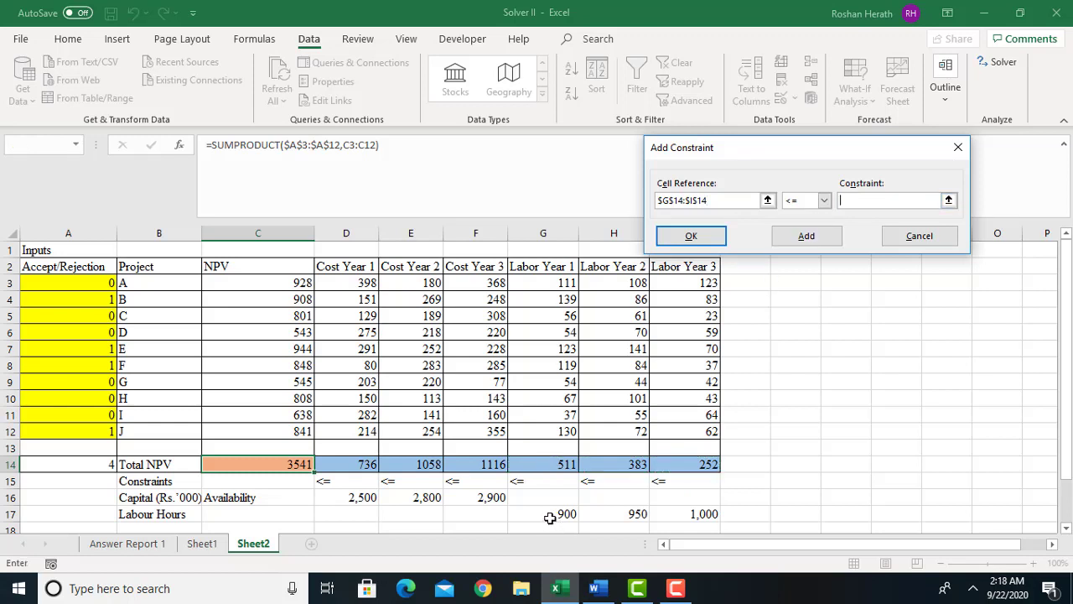
{"action": "left_click_drag", "start_coordinate": [553, 515], "coordinate": [686, 514]}
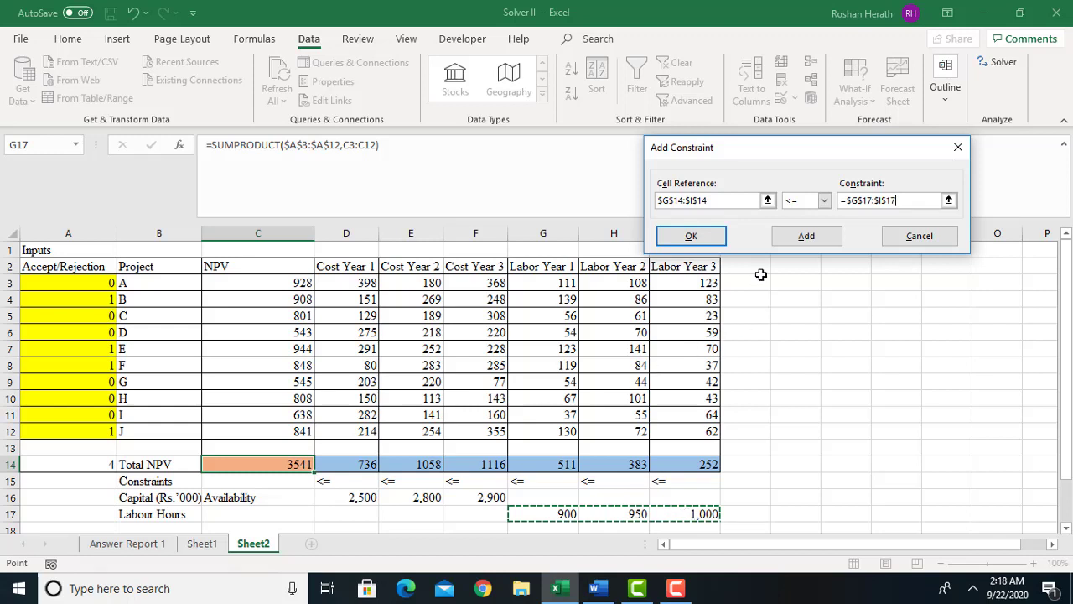
{"action": "left_click", "coordinate": [797, 244]}
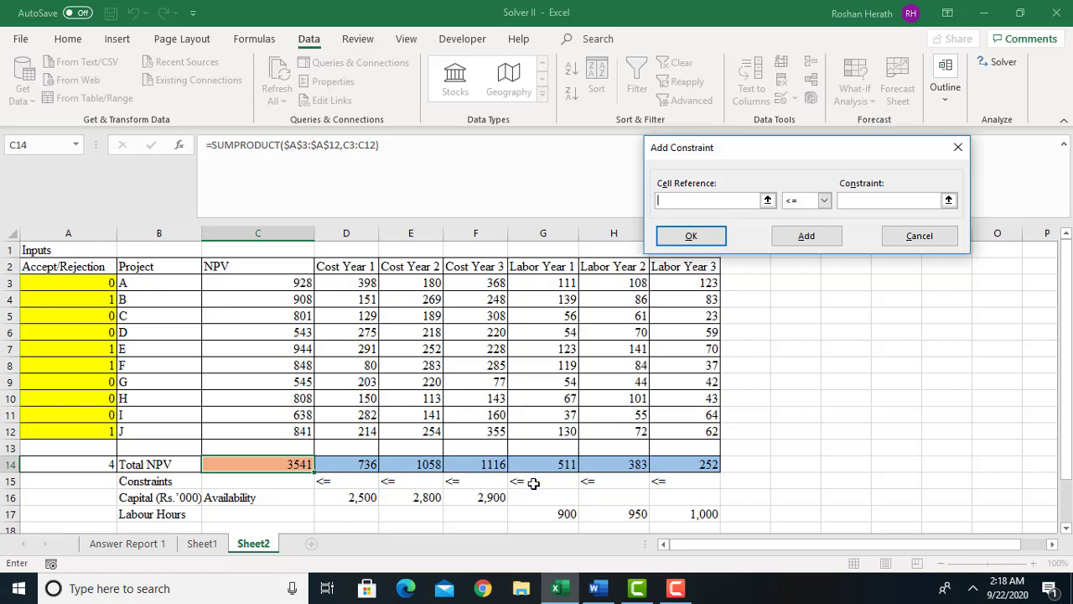
Add a Solver constraint that the number of accepted projects in A14 equals 4
{"action": "left_click", "coordinate": [80, 469]}
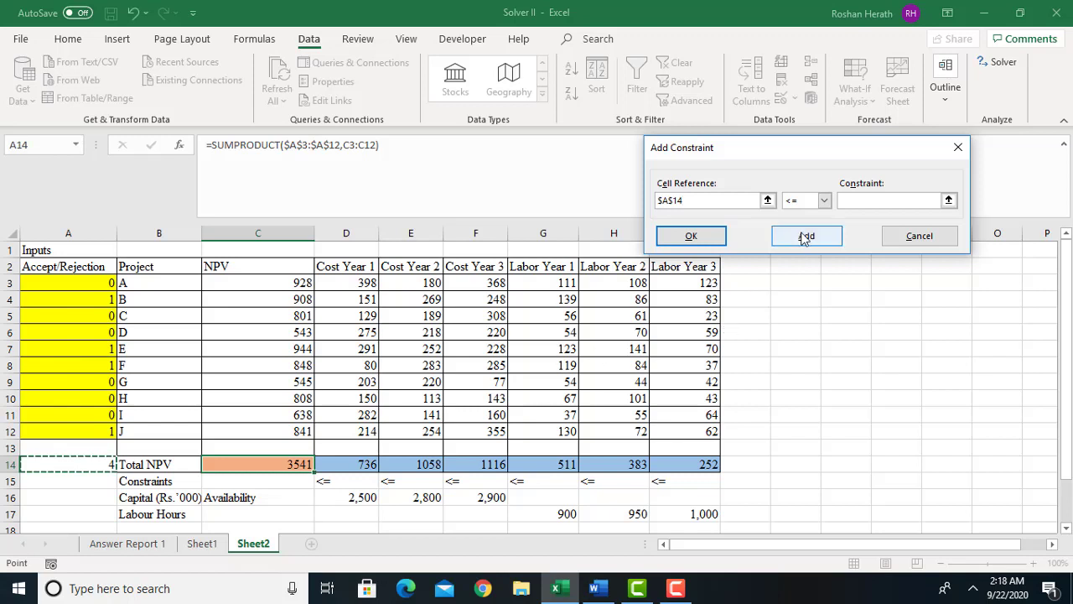
{"action": "left_click", "coordinate": [828, 202]}
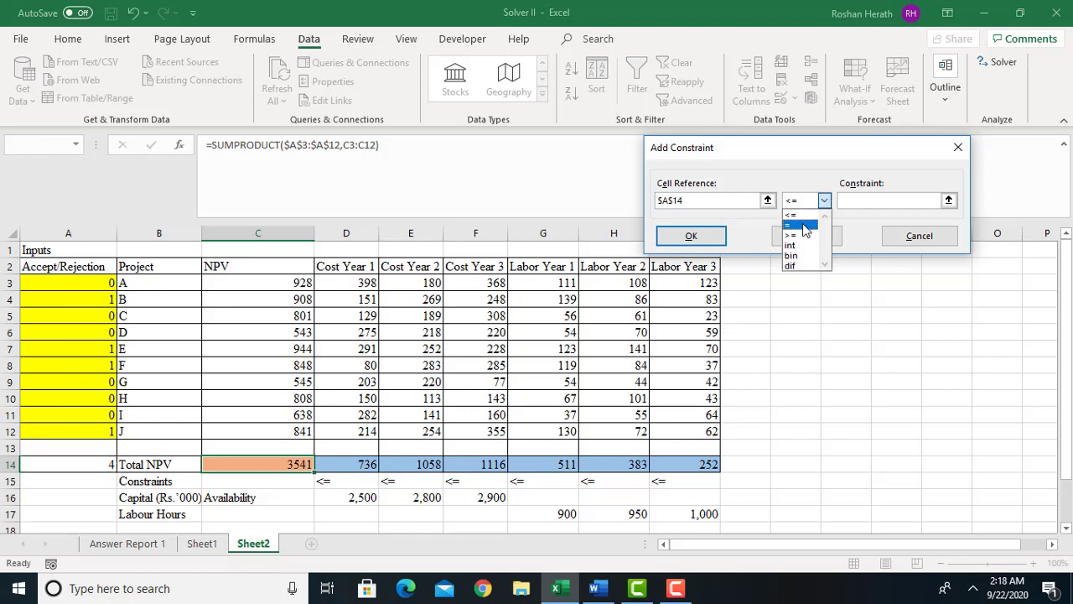
{"action": "left_click", "coordinate": [797, 225]}
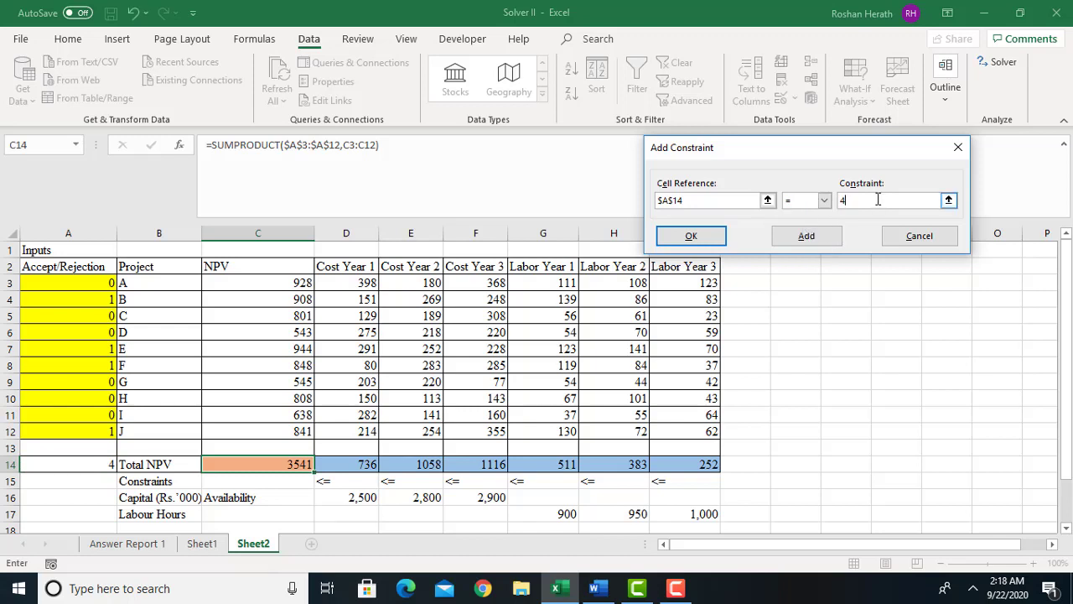
{"action": "left_click", "coordinate": [799, 239]}
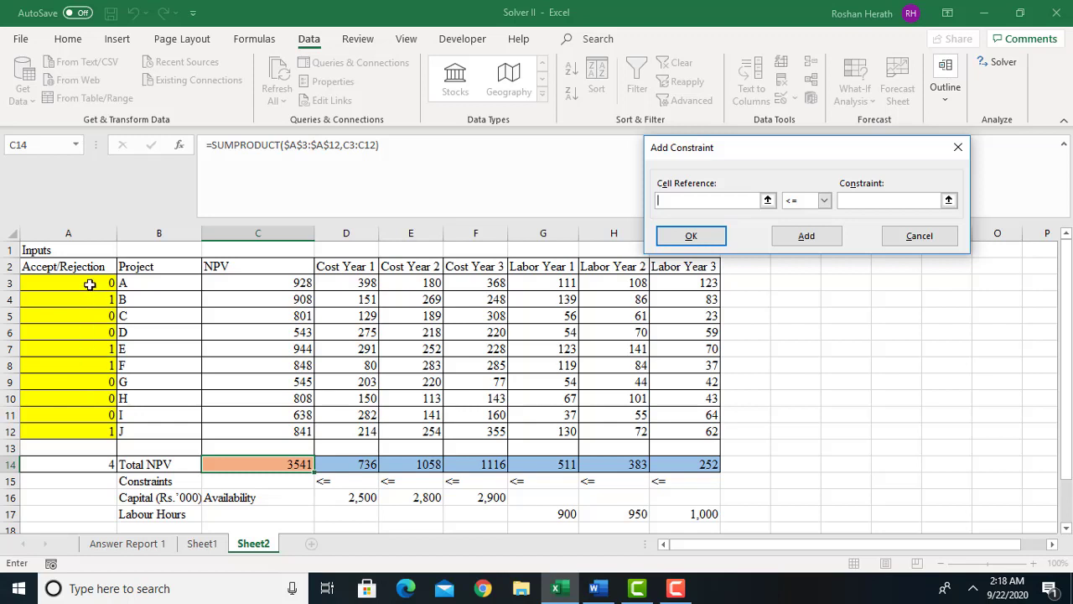
Add a final Solver constraint making the accept/reject flags A3:A12 binary, and return to the Solver parameters
{"action": "left_click_drag", "start_coordinate": [90, 284], "coordinate": [88, 426]}
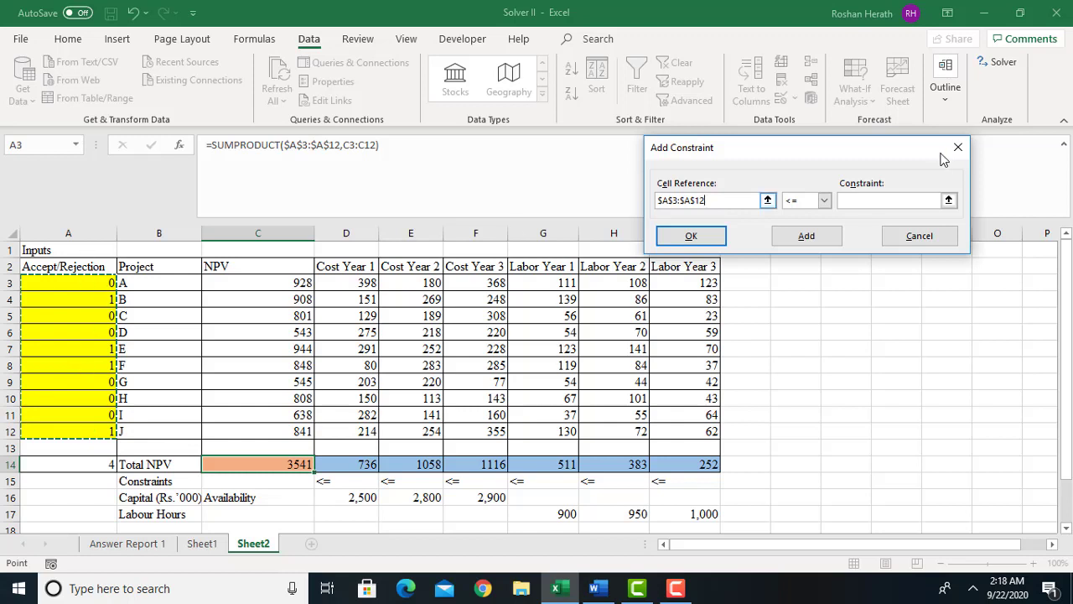
{"action": "left_click", "coordinate": [825, 201]}
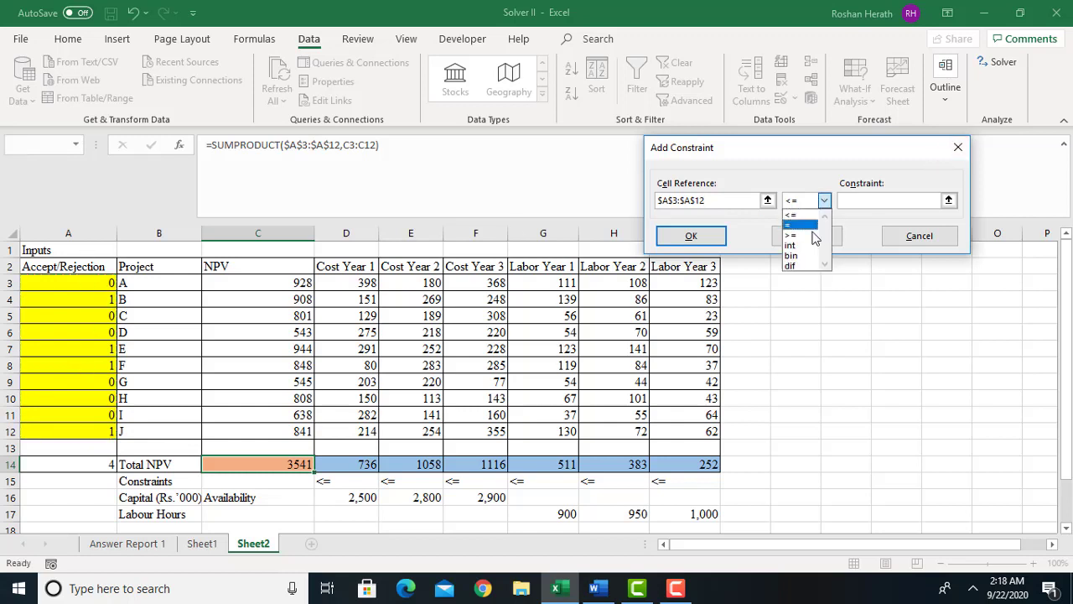
{"action": "left_click", "coordinate": [802, 257]}
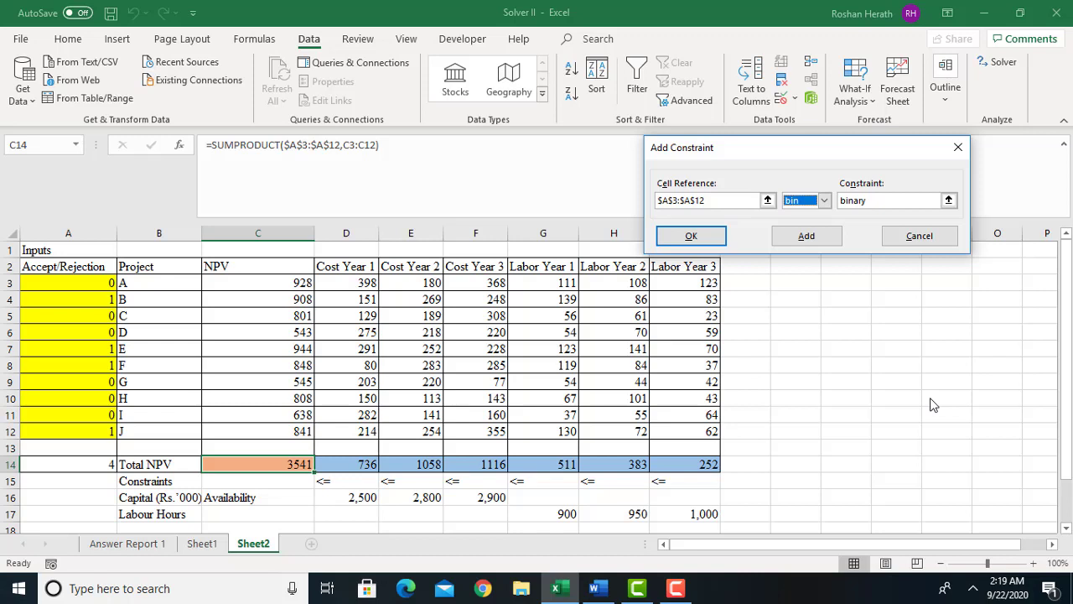
{"action": "left_click", "coordinate": [700, 237]}
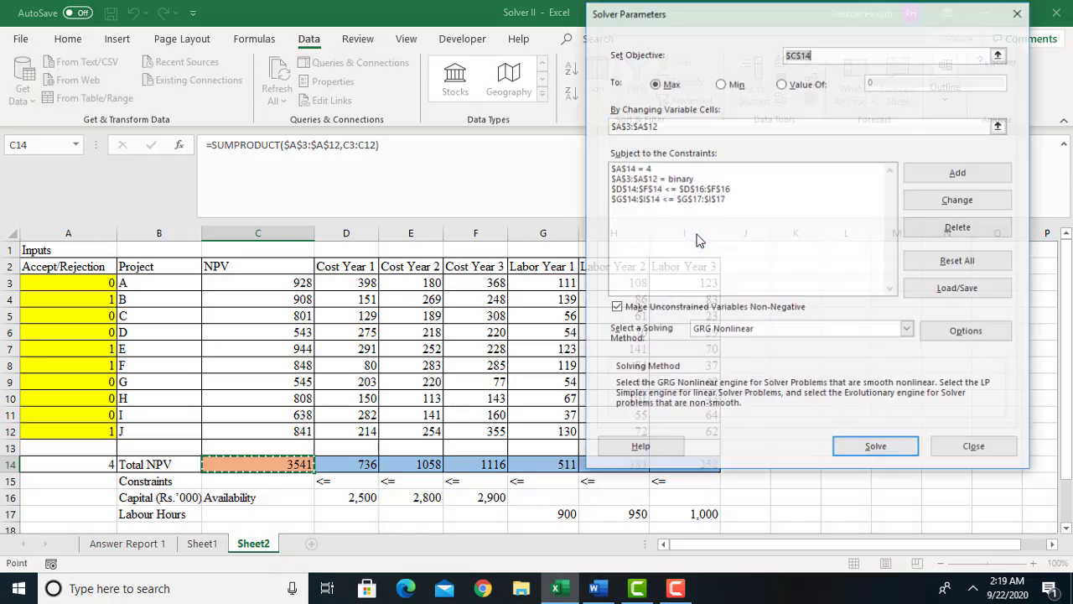
Set the solving method to Simplex LP and solve the model for maximum Total NPV
{"action": "left_click_drag", "start_coordinate": [790, 24], "coordinate": [873, 21]}
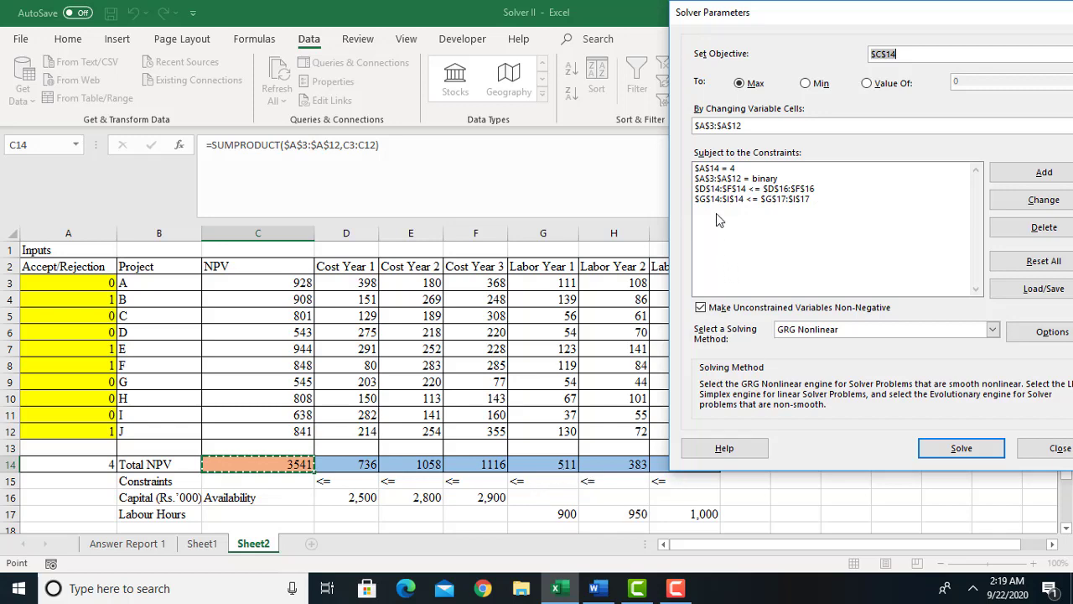
{"action": "left_click_drag", "start_coordinate": [836, 11], "coordinate": [690, 11]}
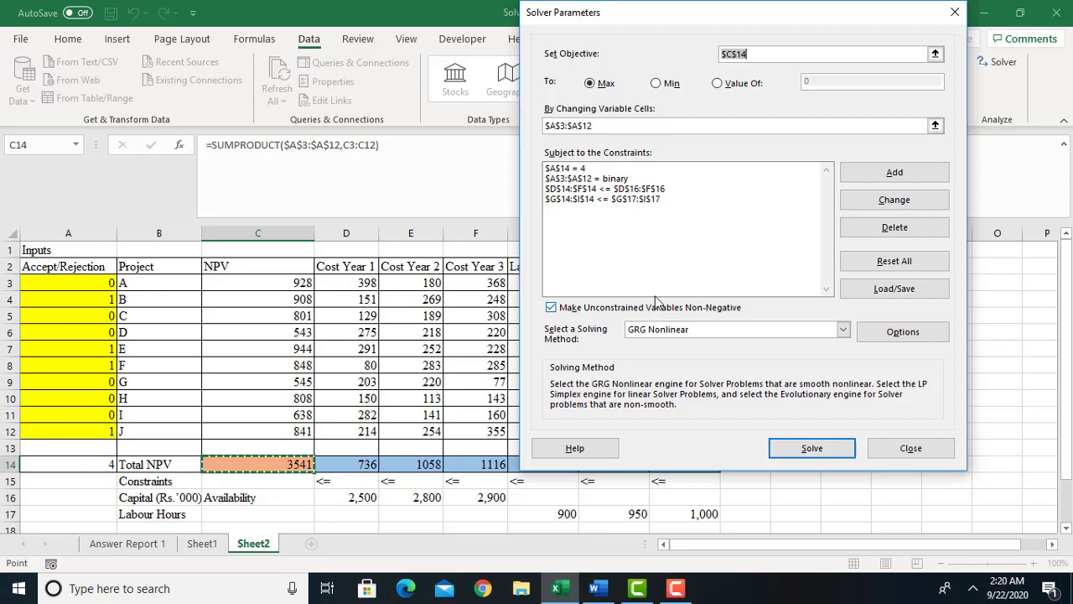
{"action": "left_click", "coordinate": [843, 330]}
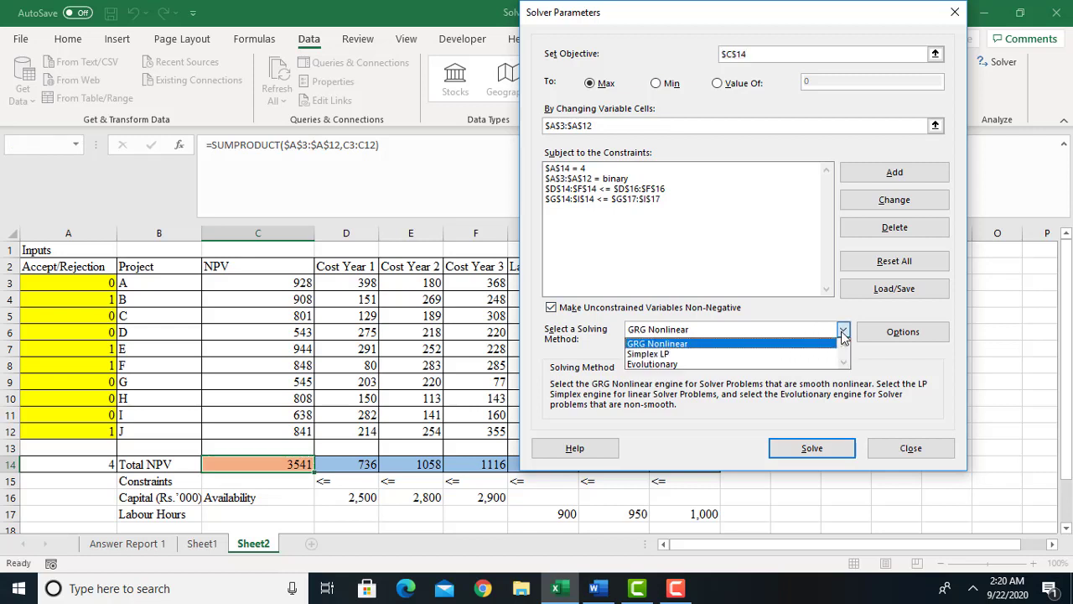
{"action": "left_click", "coordinate": [683, 357]}
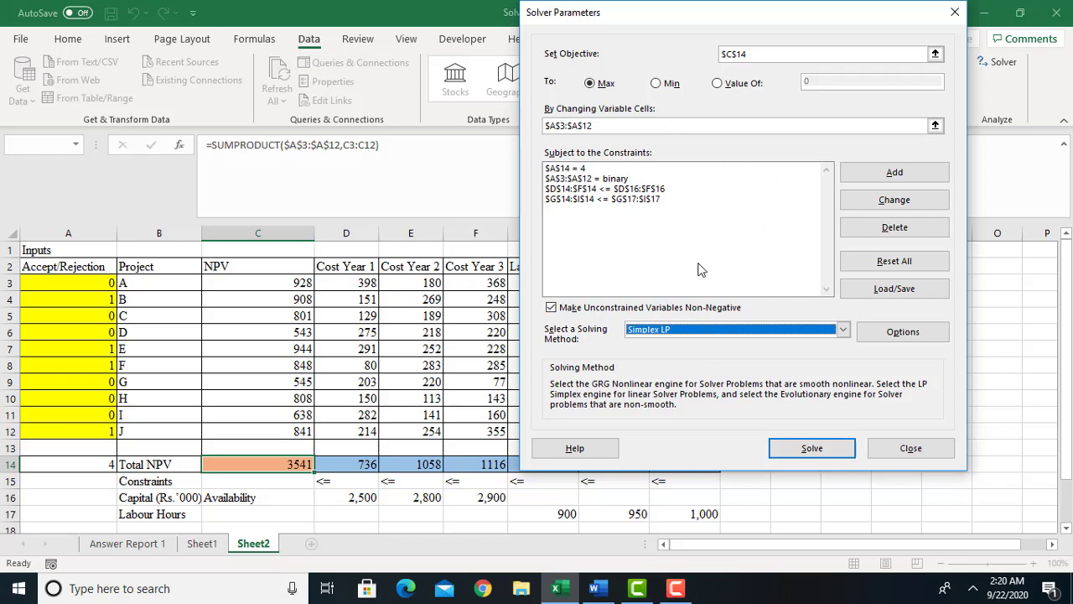
{"action": "left_click", "coordinate": [789, 451]}
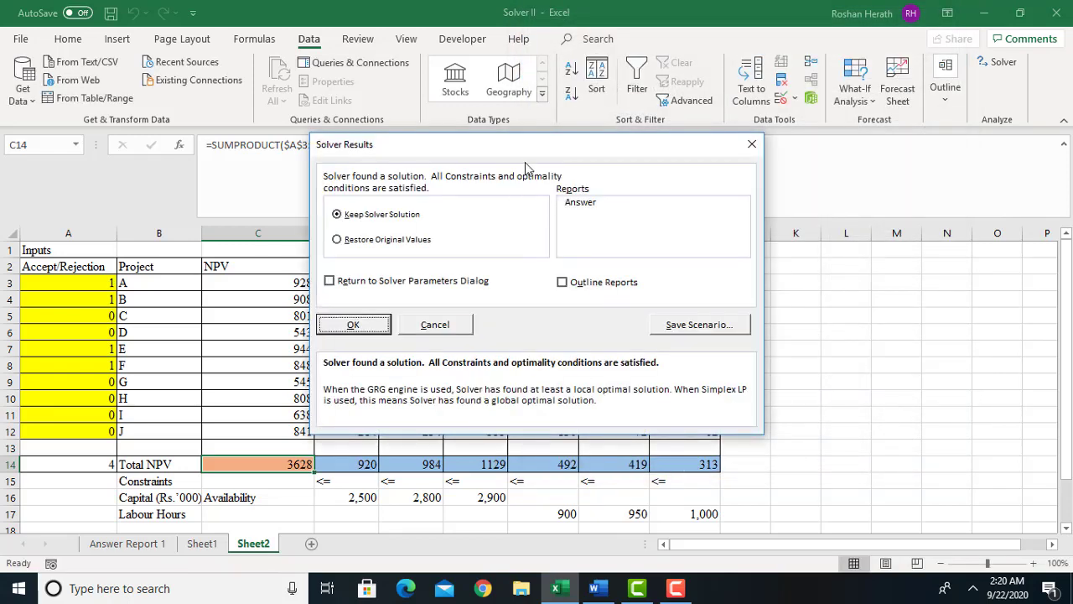
Keep the Solver solution and generate an Answer report
{"action": "left_click_drag", "start_coordinate": [519, 155], "coordinate": [738, 53]}
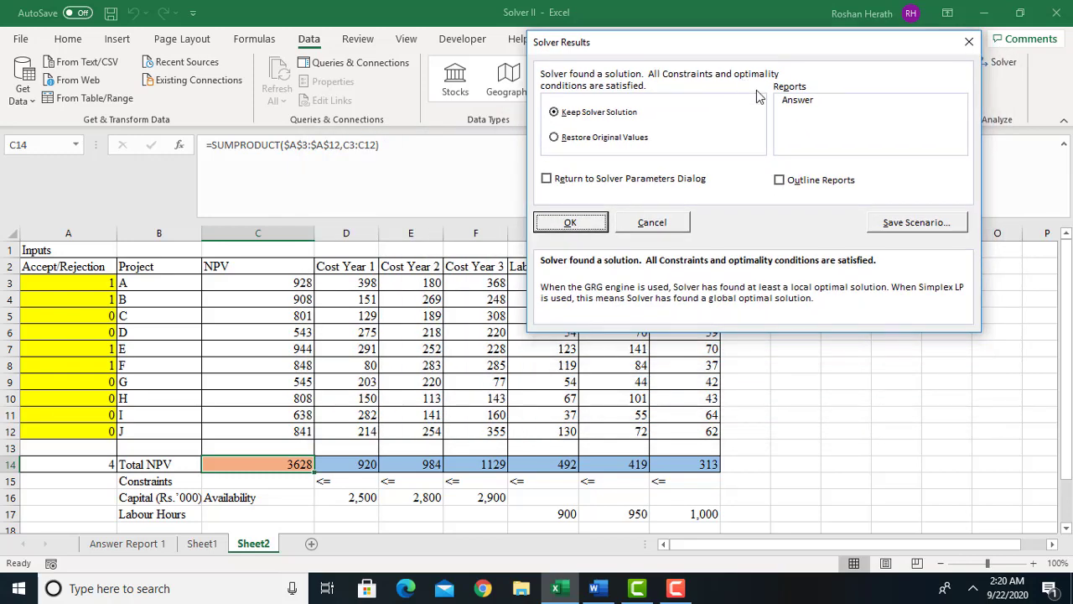
{"action": "left_click", "coordinate": [797, 104]}
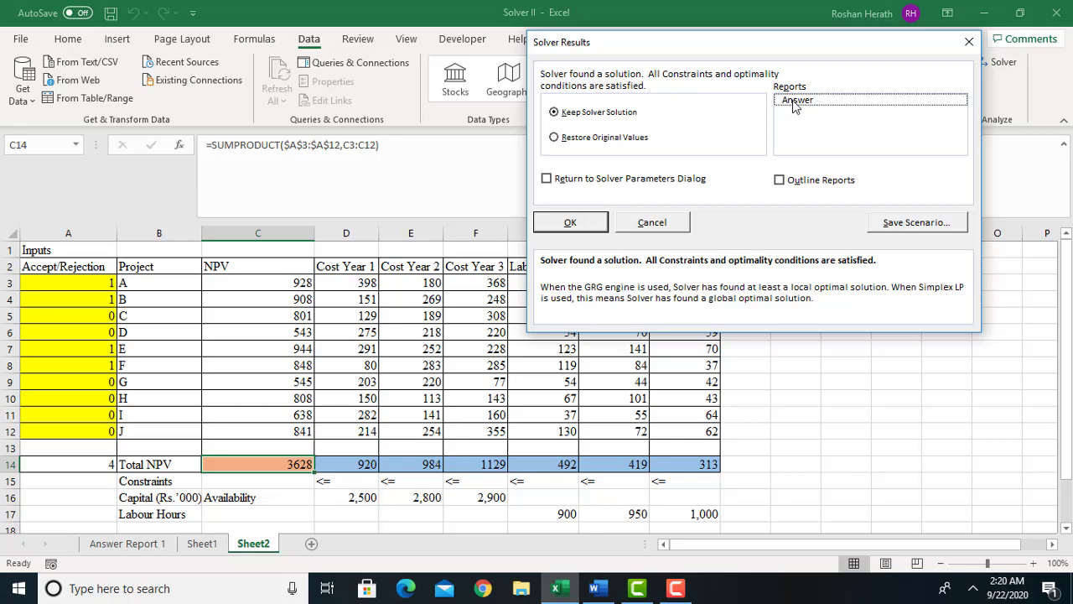
{"action": "left_click", "coordinate": [794, 105]}
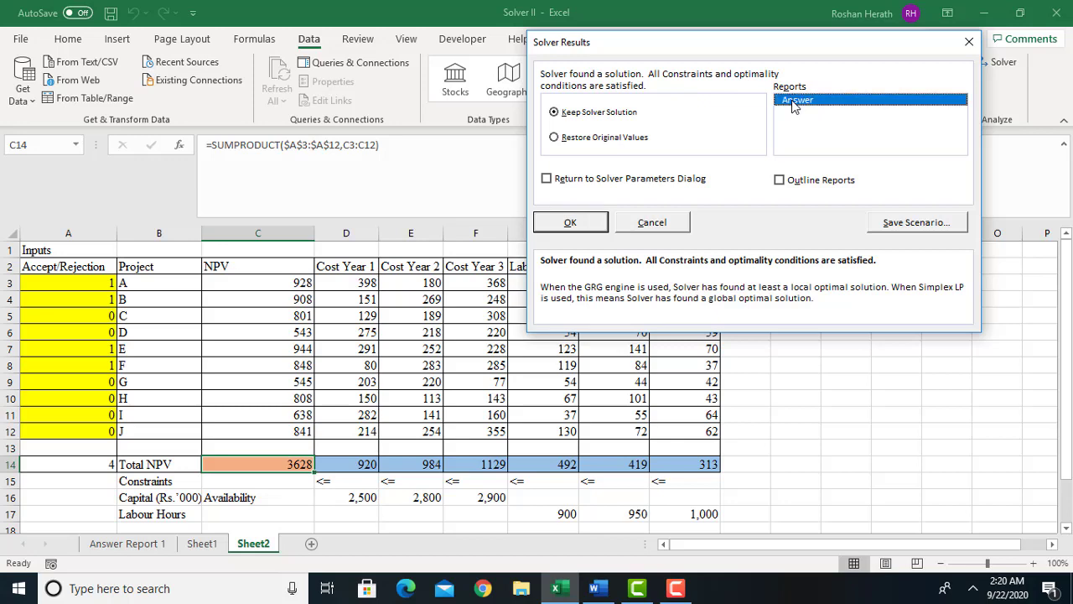
{"action": "left_click", "coordinate": [547, 223]}
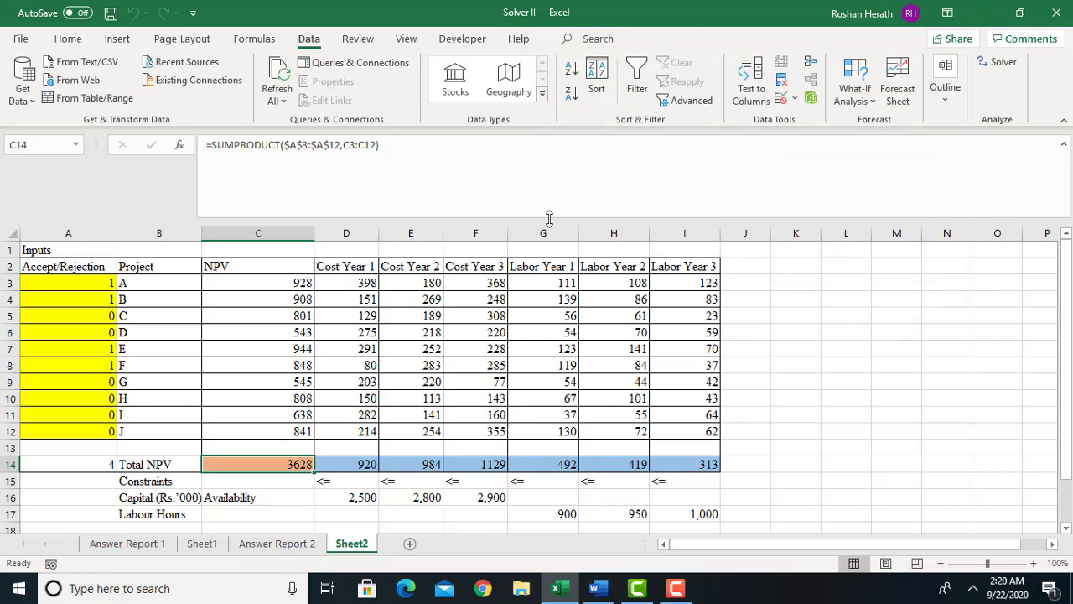
Examine the objective, variable cells and constraints in the new answer report, and compare them with the model on Sheet2
{"action": "left_click", "coordinate": [281, 545]}
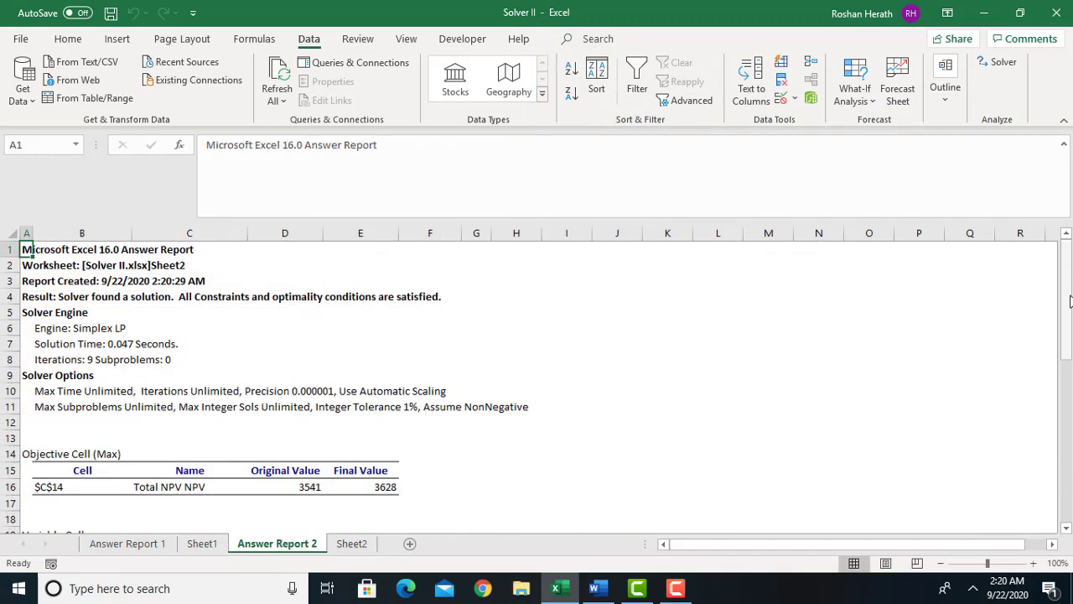
{"action": "left_click_drag", "start_coordinate": [1070, 301], "coordinate": [1066, 367]}
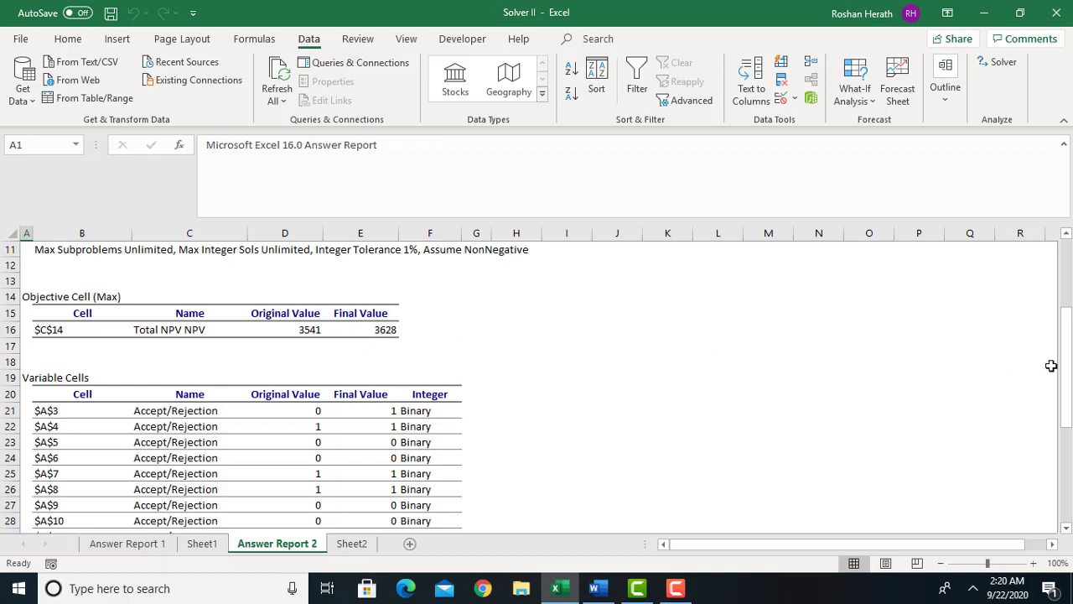
{"action": "left_click_drag", "start_coordinate": [1065, 383], "coordinate": [1068, 416]}
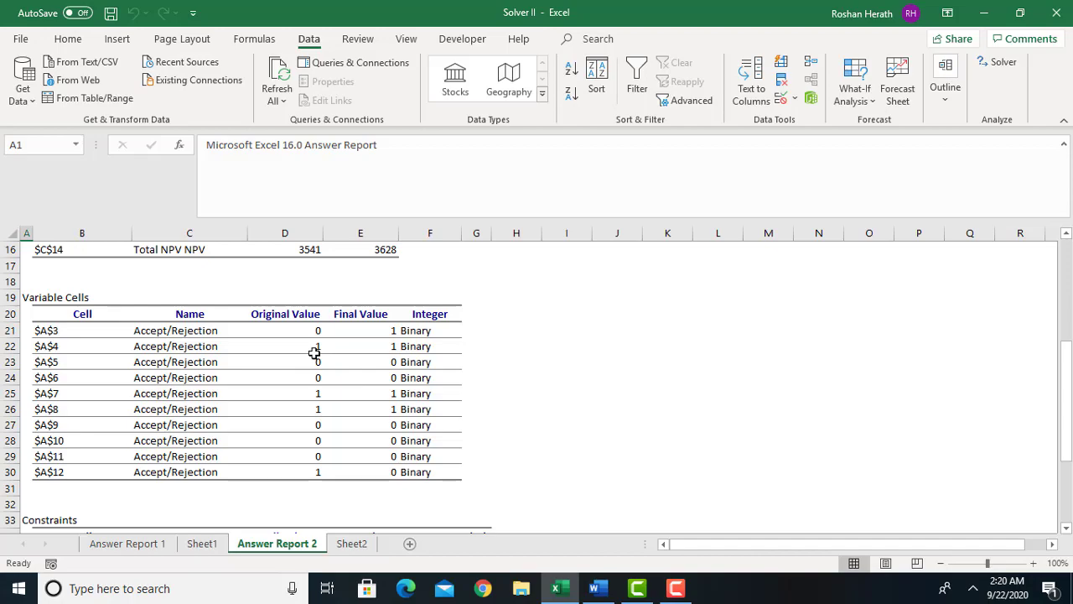
{"action": "left_click", "coordinate": [567, 590]}
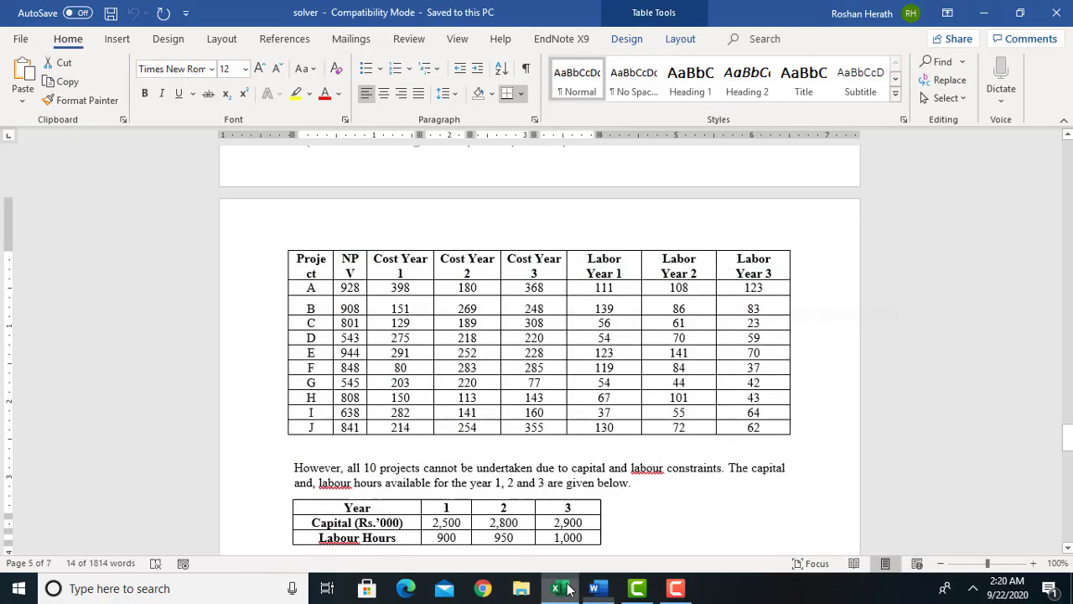
{"action": "left_click", "coordinate": [560, 589]}
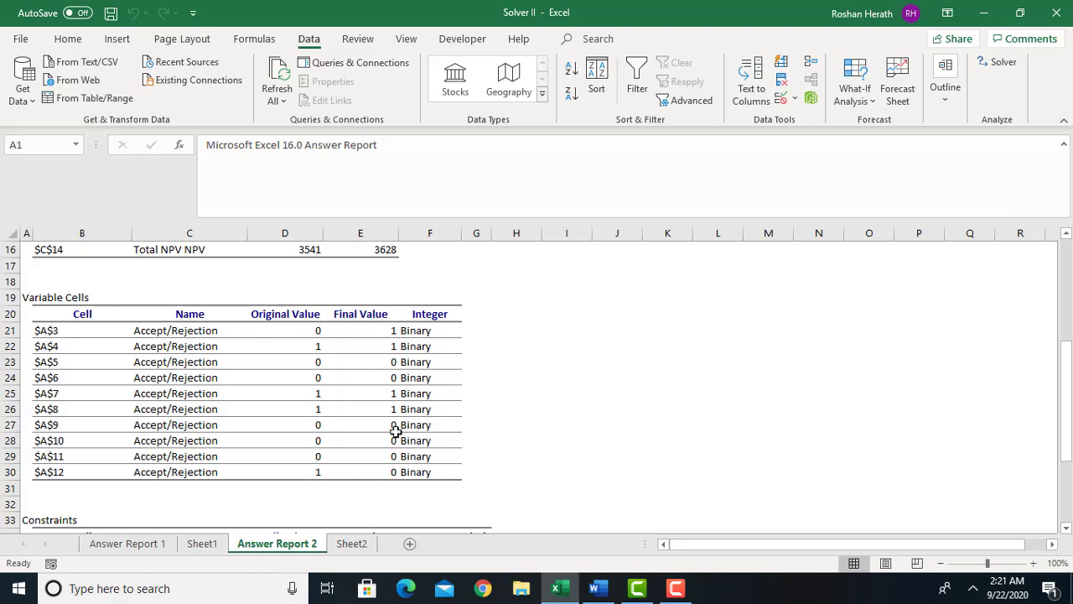
{"action": "left_click", "coordinate": [353, 547]}
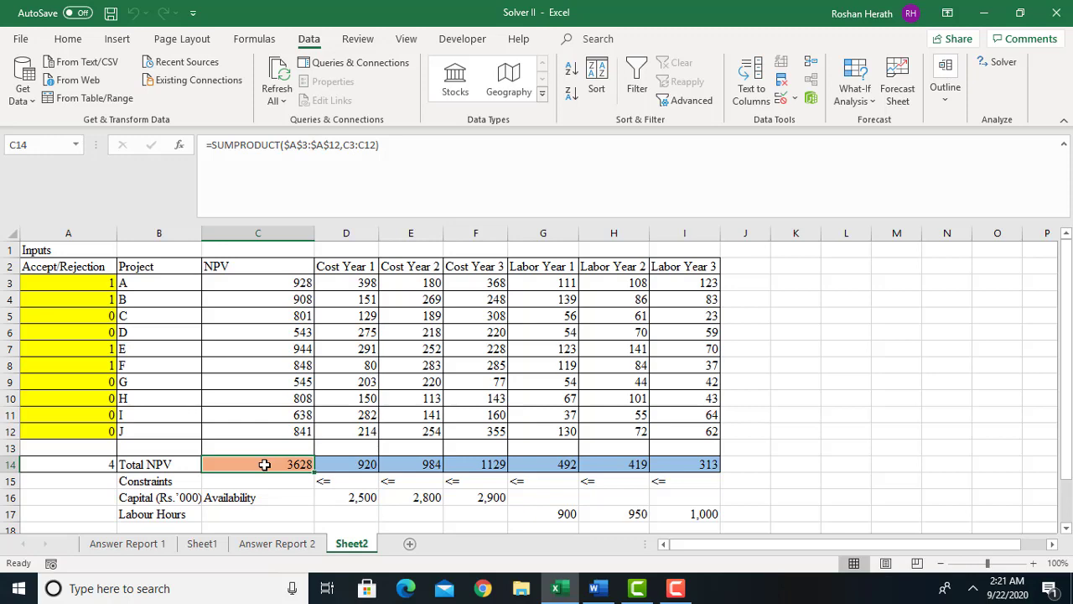
{"action": "left_click", "coordinate": [280, 544]}
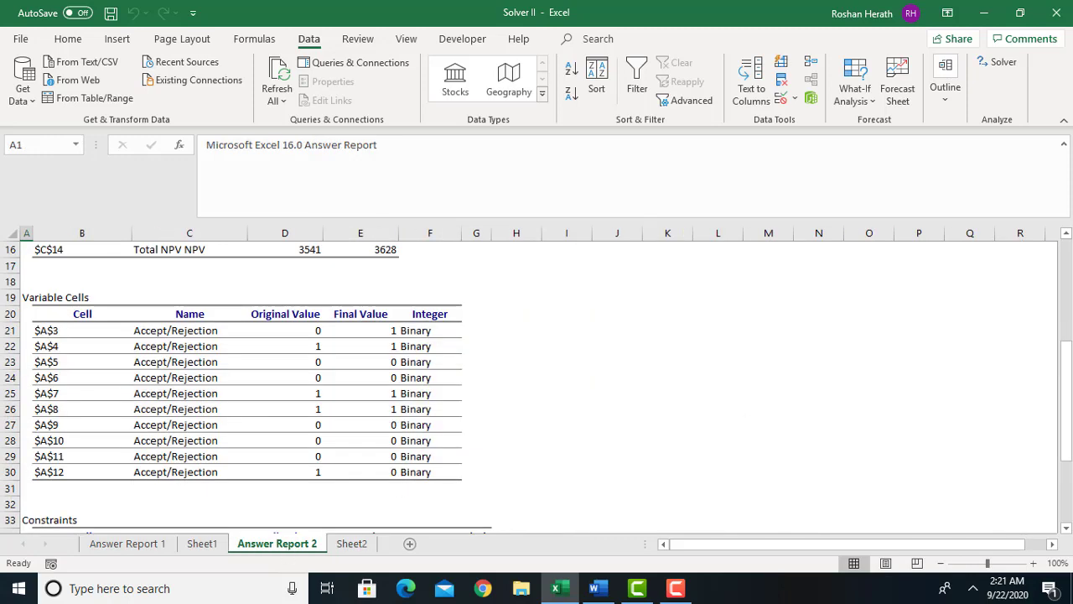
{"action": "left_click_drag", "start_coordinate": [1067, 453], "coordinate": [1069, 529]}
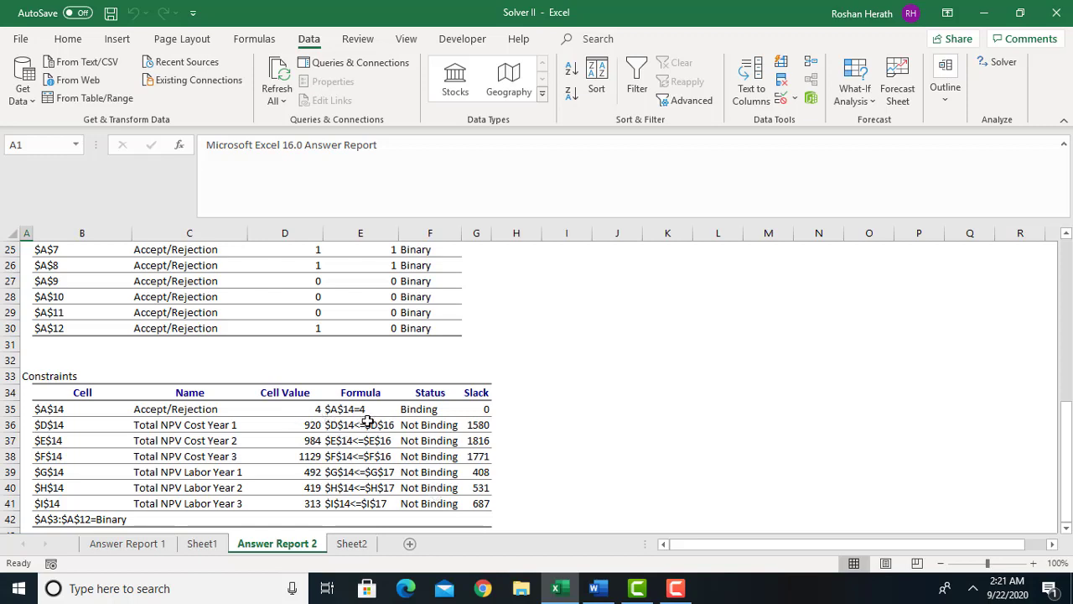
{"action": "left_click", "coordinate": [357, 547]}
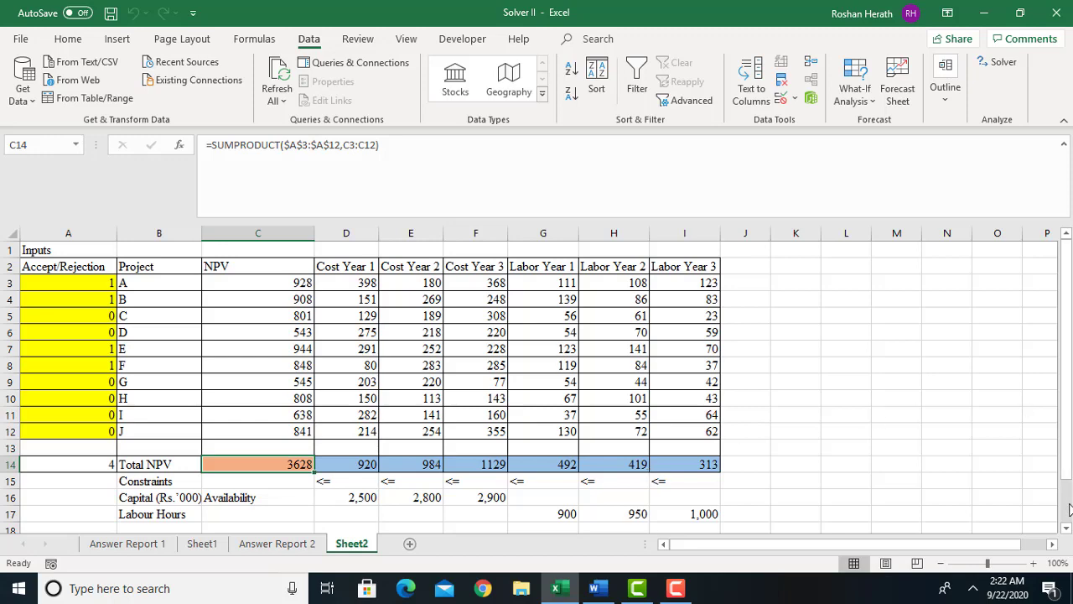
{"action": "left_click", "coordinate": [1067, 530]}
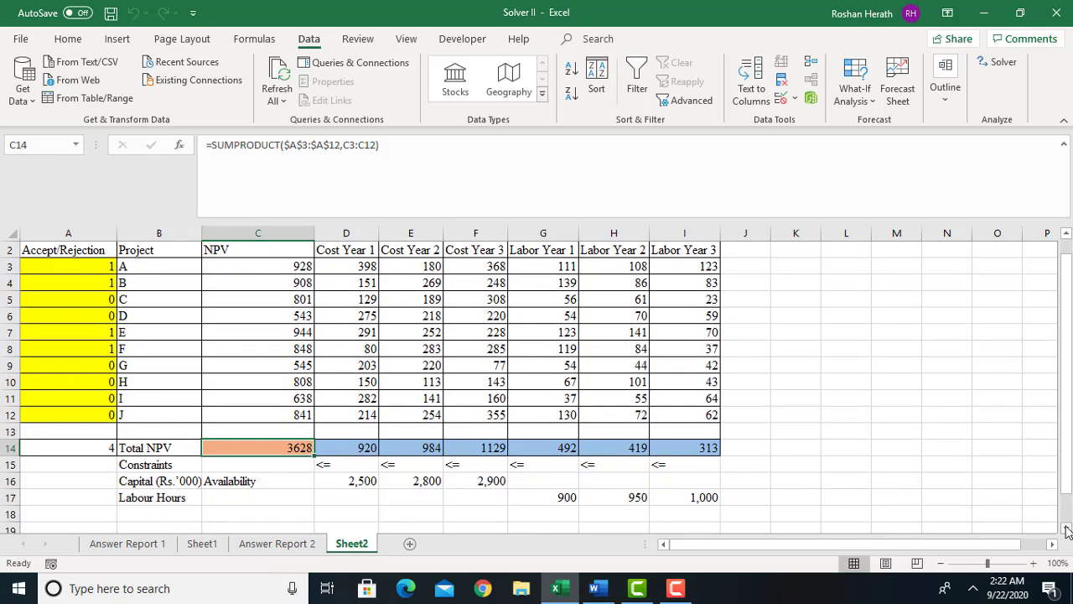
{"action": "left_click", "coordinate": [1067, 530]}
{"action": "left_click", "coordinate": [1067, 530]}
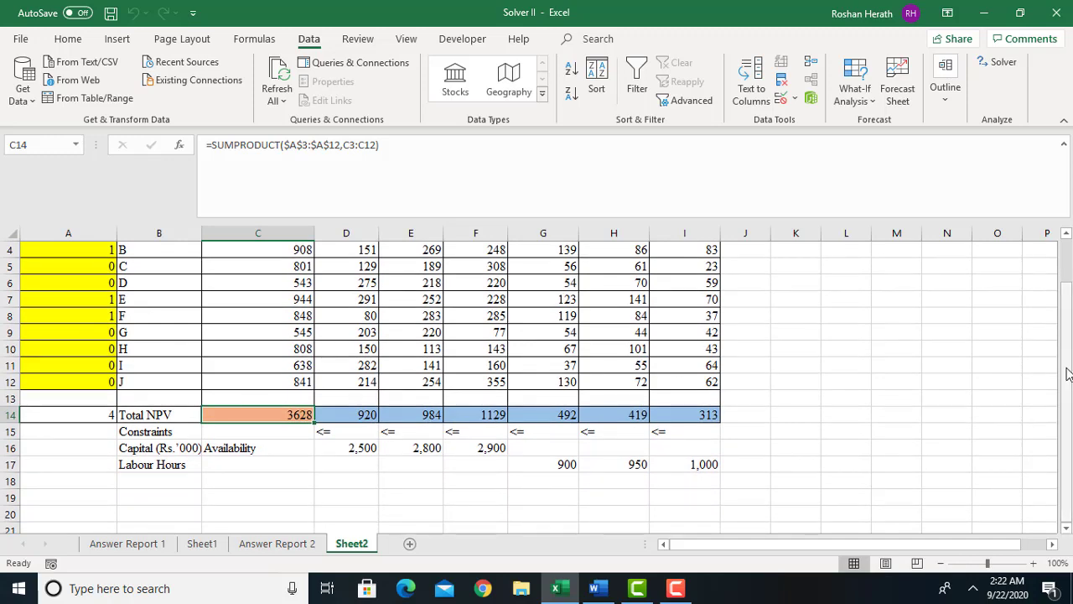
{"action": "left_click_drag", "start_coordinate": [1066, 372], "coordinate": [1069, 402]}
Switch to the Word document and copy the whole Activity 5 table of market segments, investment, NPV and labour hours
{"action": "left_click", "coordinate": [595, 590]}
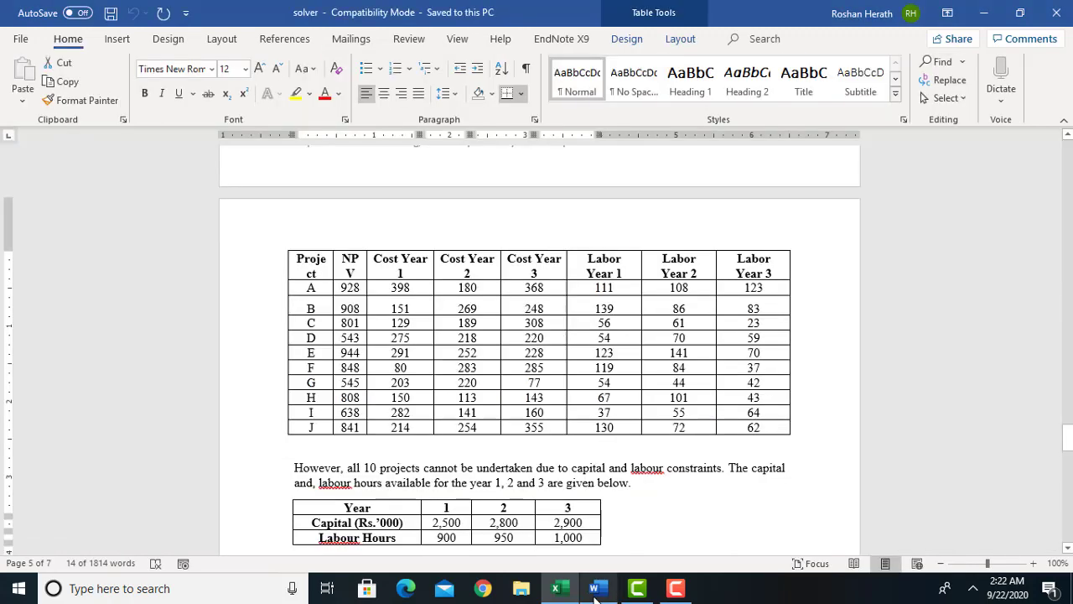
{"action": "left_click_drag", "start_coordinate": [1068, 436], "coordinate": [1070, 472]}
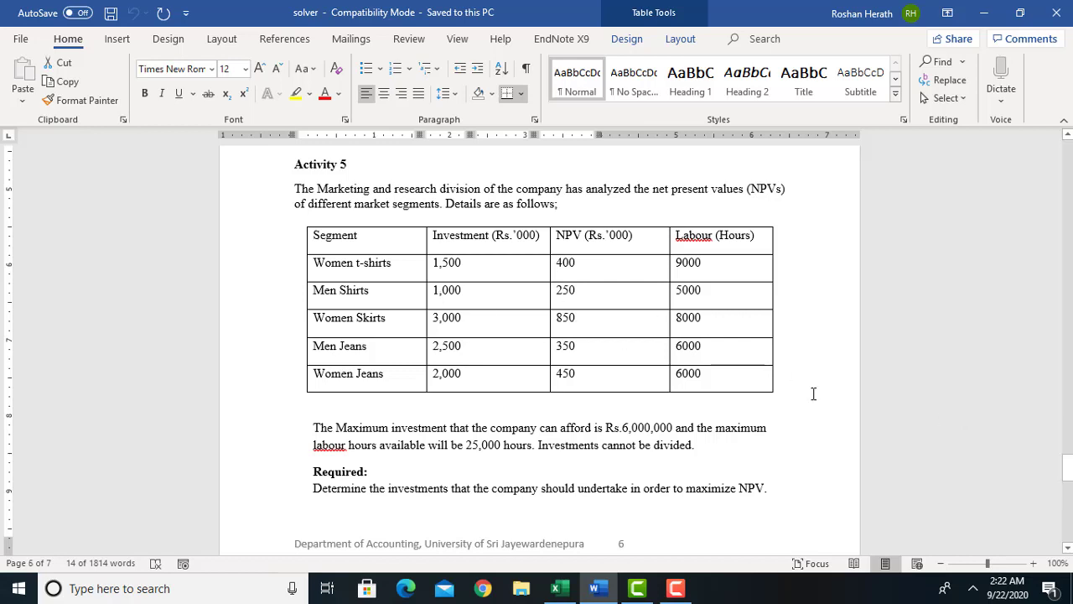
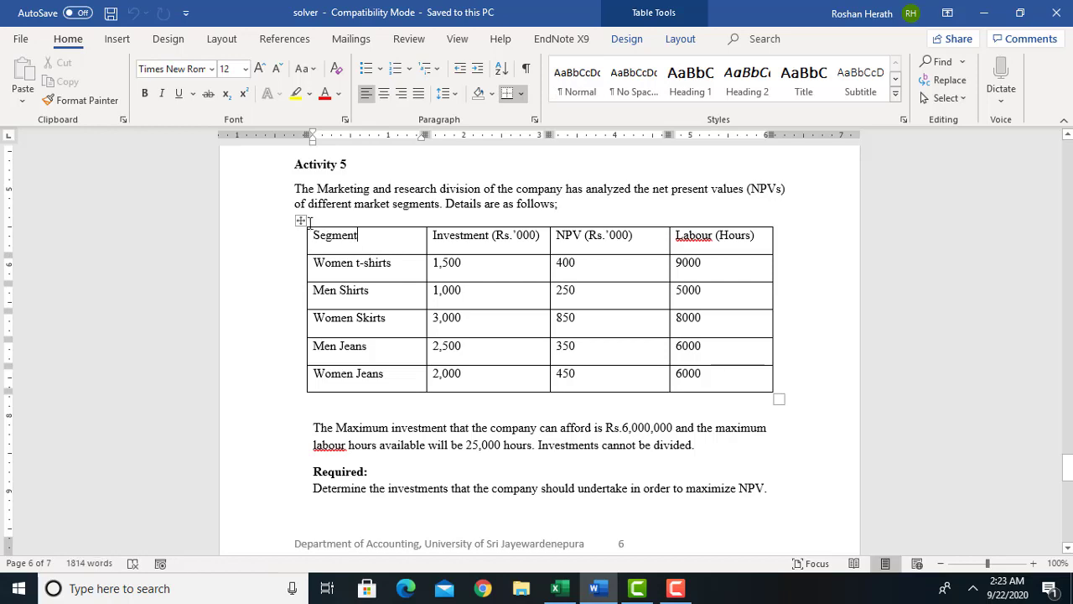
{"action": "left_click", "coordinate": [299, 220]}
{"action": "key", "text": "ctrl+c"}
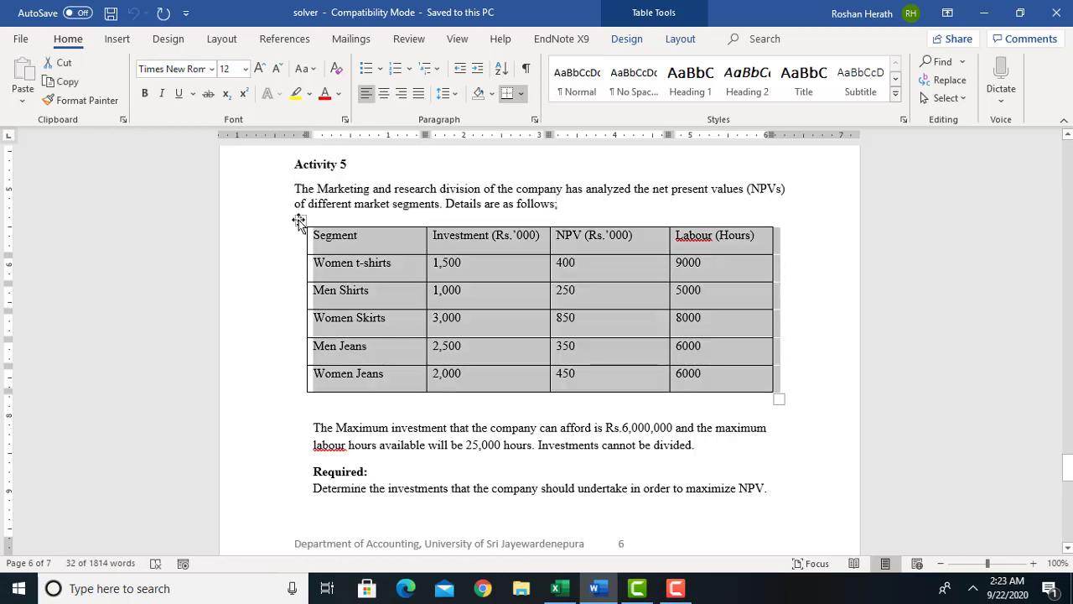
Return to the Excel workbook and add a new blank worksheet after Sheet2
{"action": "left_click", "coordinate": [556, 588]}
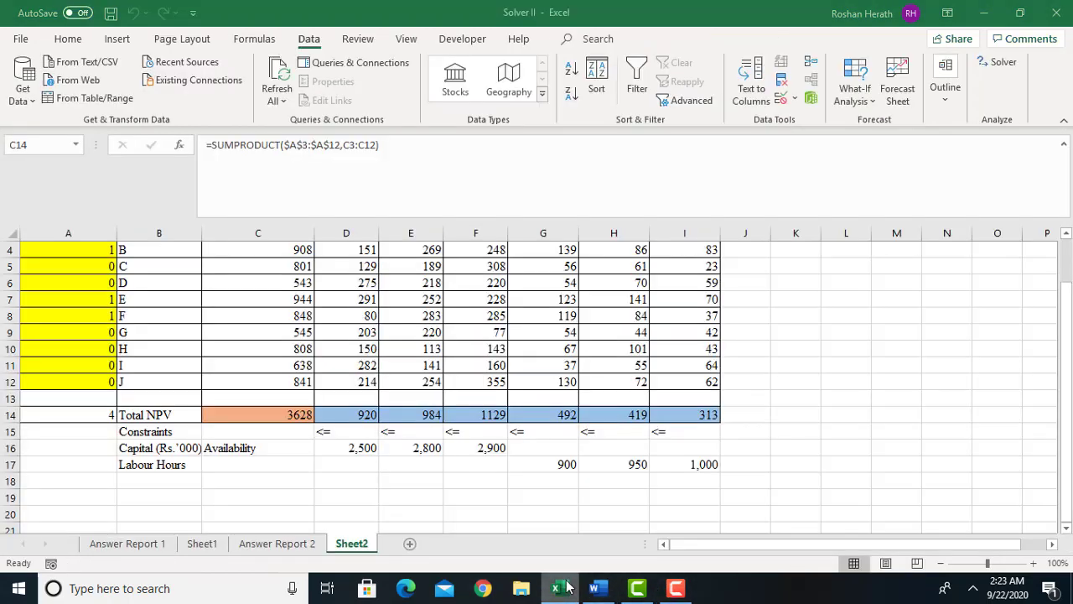
{"action": "left_click", "coordinate": [1068, 530]}
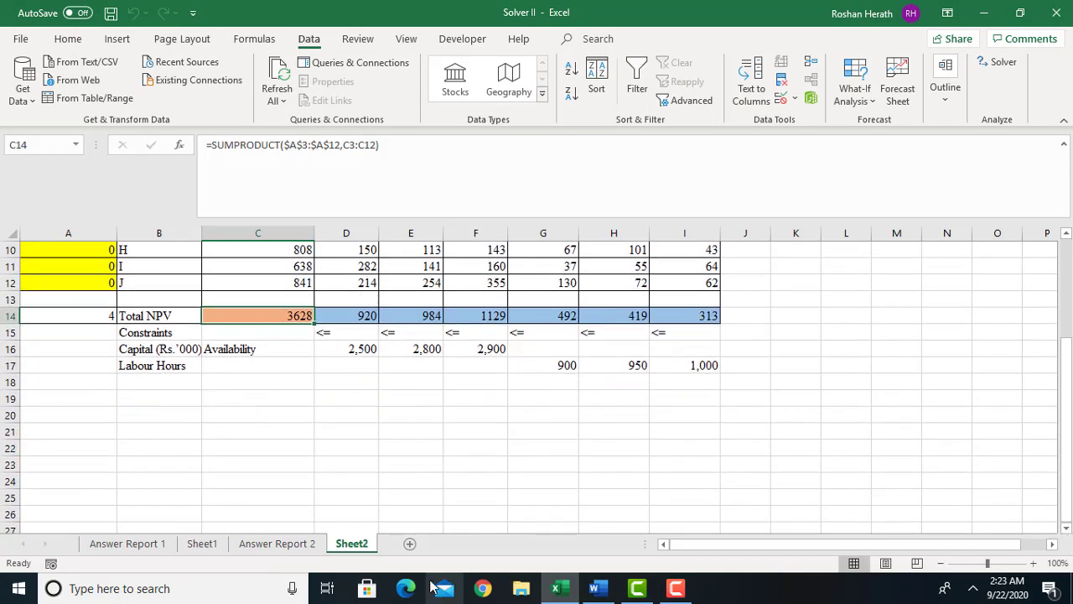
{"action": "left_click", "coordinate": [410, 543]}
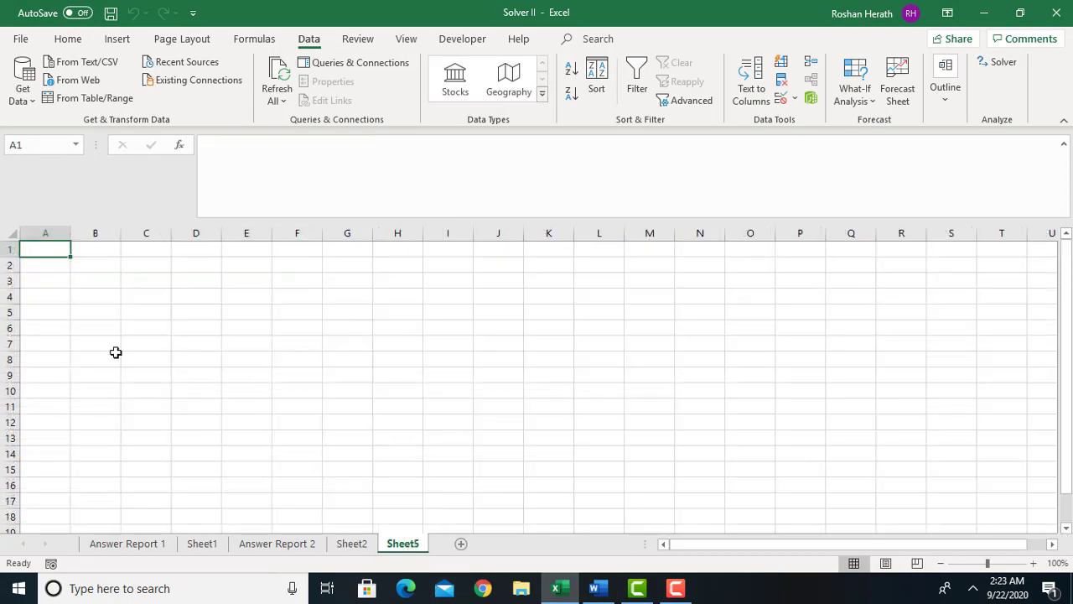
Format the entire new sheet in Times New Roman, size 12
{"action": "left_click", "coordinate": [10, 235]}
{"action": "left_click", "coordinate": [67, 39]}
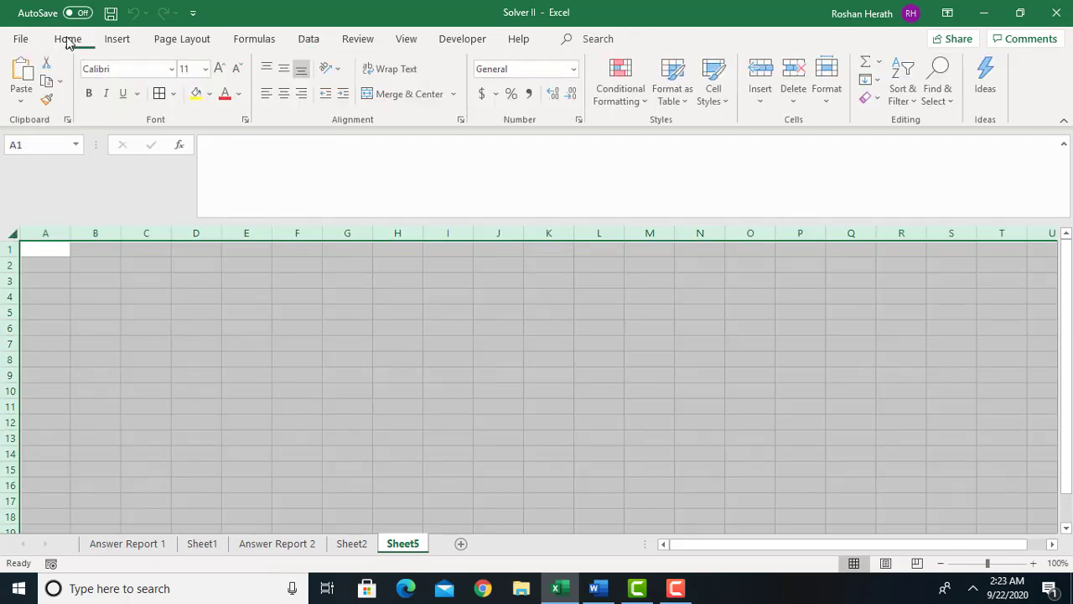
{"action": "left_click", "coordinate": [221, 68]}
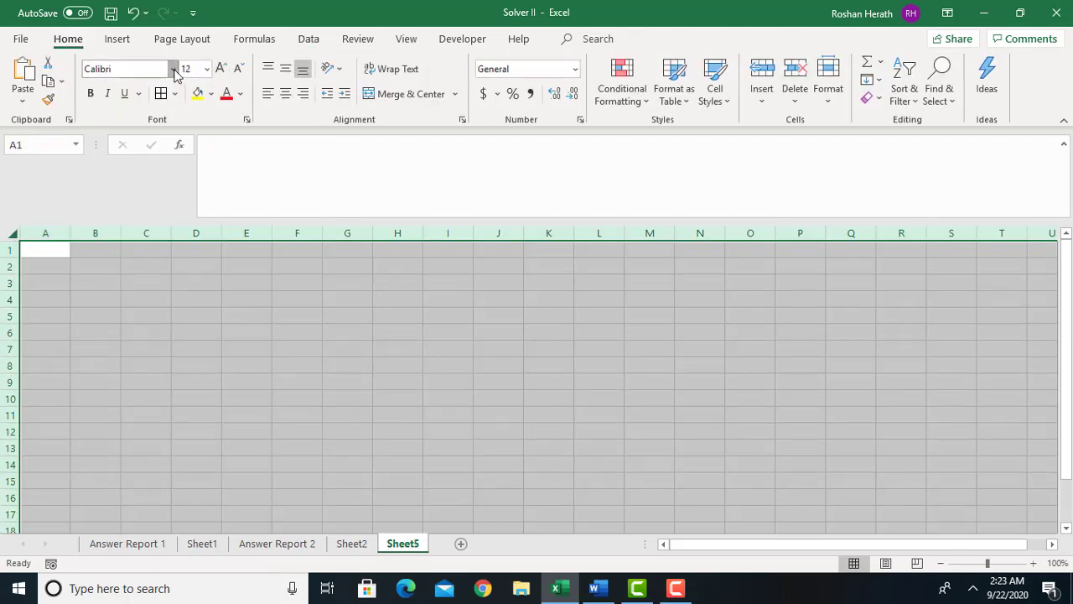
{"action": "left_click", "coordinate": [174, 70]}
{"action": "key", "text": "Return"}
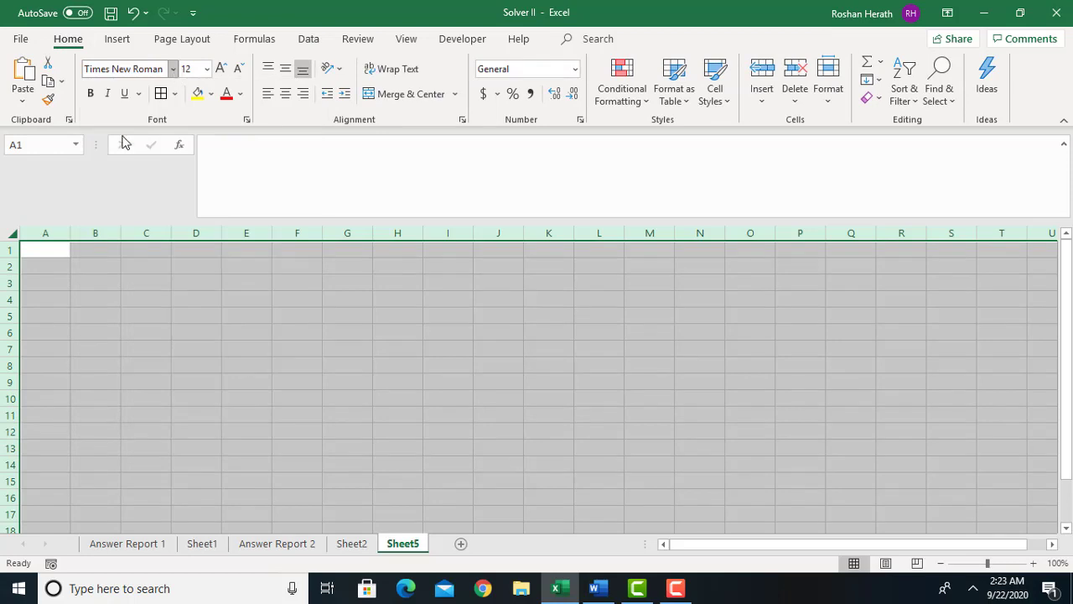
{"action": "left_click", "coordinate": [46, 265]}
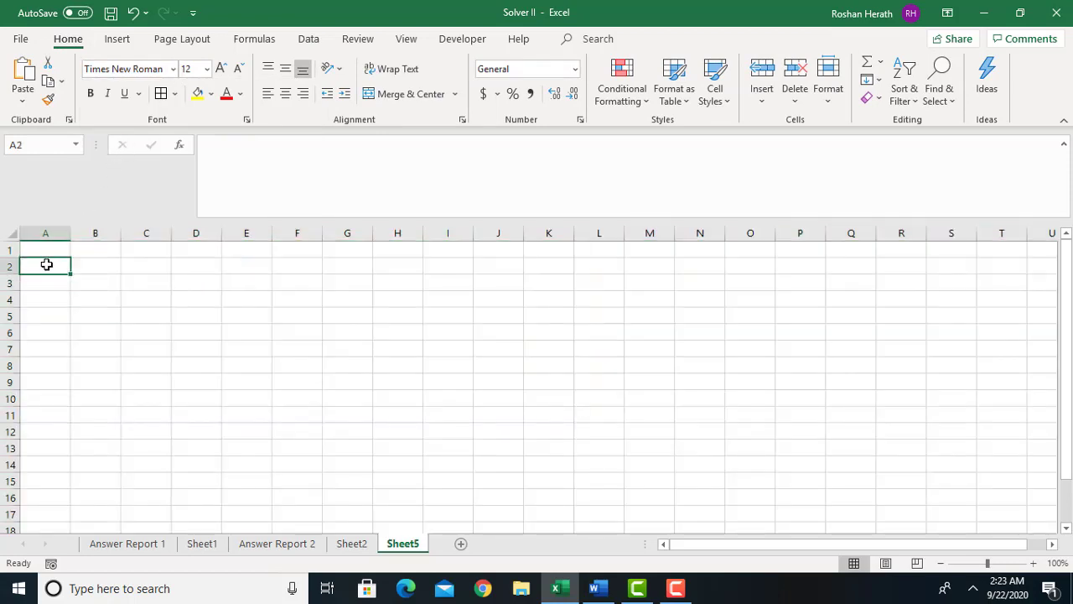
{"action": "key", "text": "ctrl+v"}
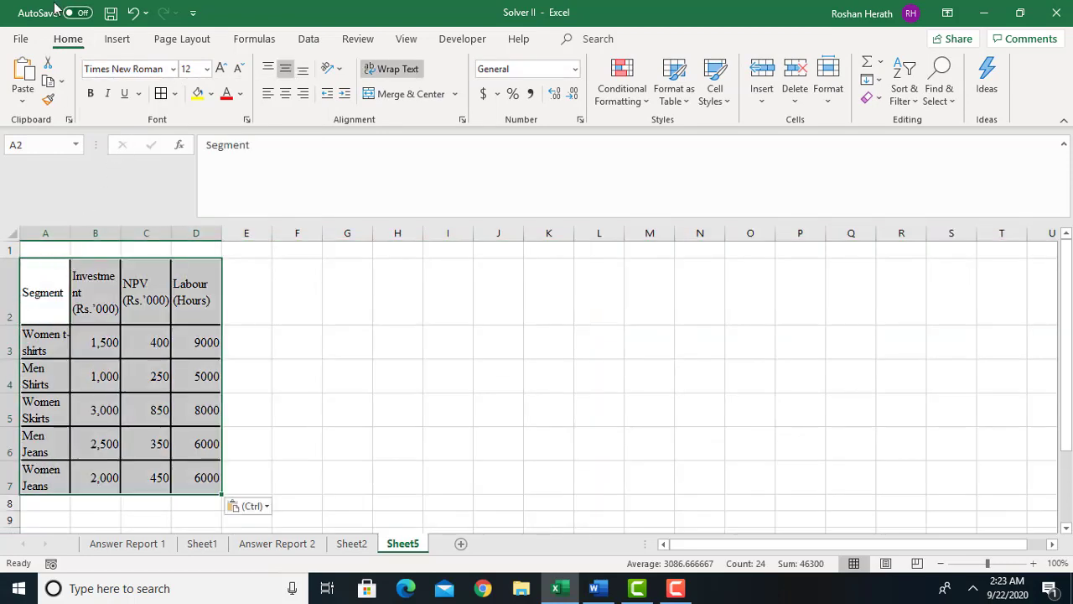
{"action": "left_click", "coordinate": [134, 14]}
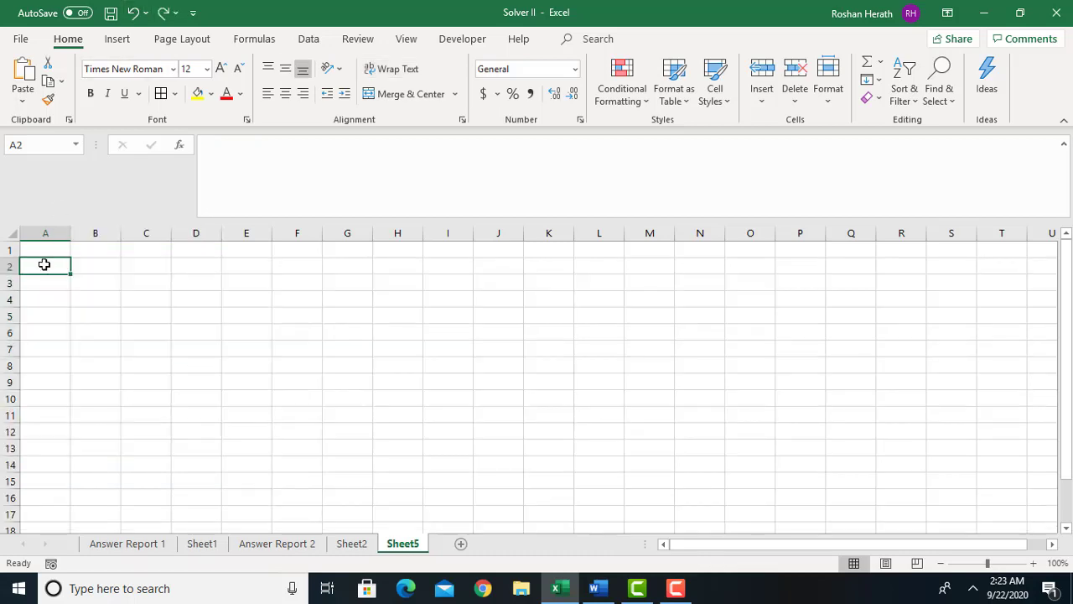
Paste the copied market segment table without its source formatting, starting at cell A2
{"action": "right_click", "coordinate": [44, 264]}
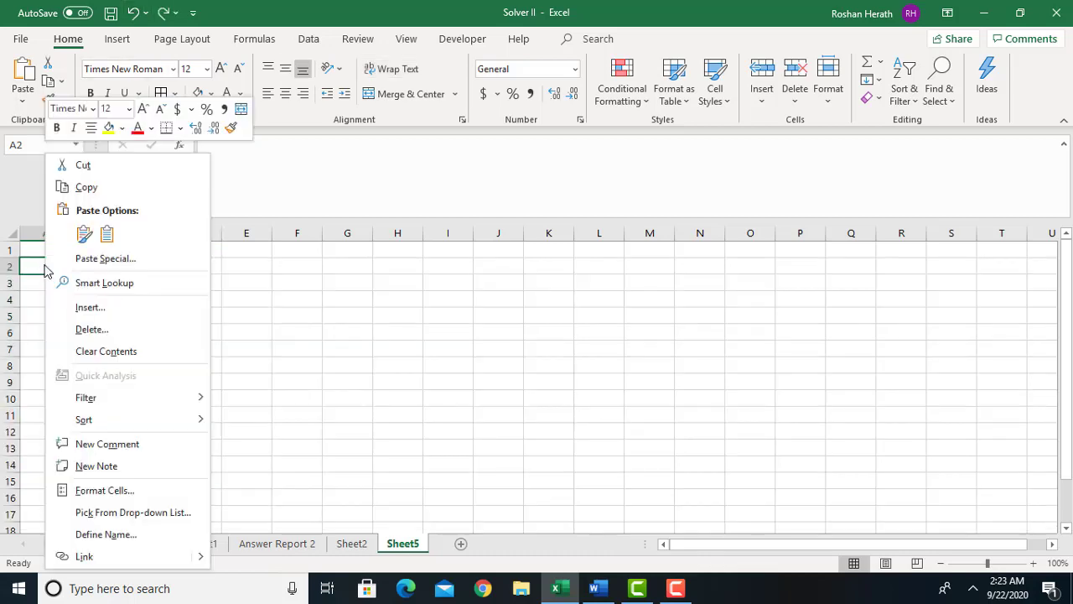
{"action": "left_click", "coordinate": [107, 234]}
{"action": "left_click", "coordinate": [404, 329]}
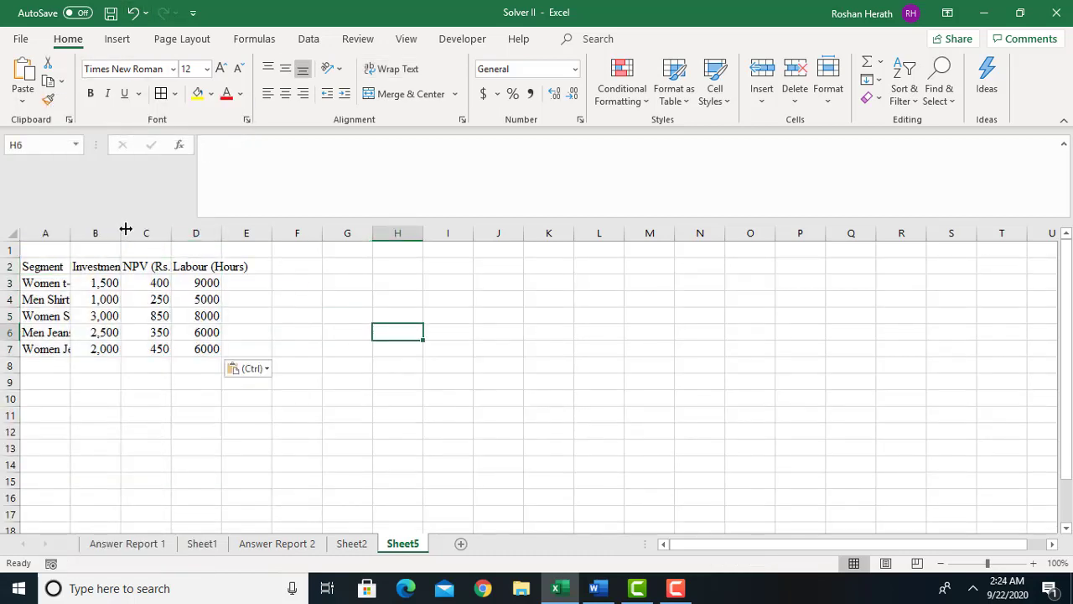
Auto-fit the Labour, NPV and Segment columns to their contents
{"action": "double_click", "coordinate": [221, 228]}
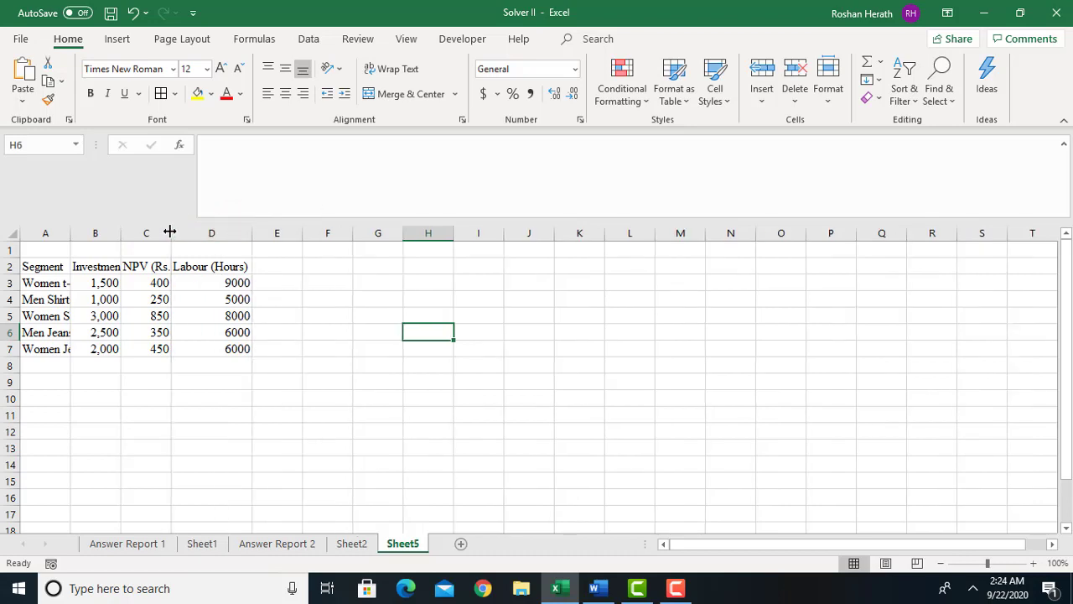
{"action": "double_click", "coordinate": [169, 231]}
{"action": "left_click_drag", "start_coordinate": [73, 230], "coordinate": [74, 230]}
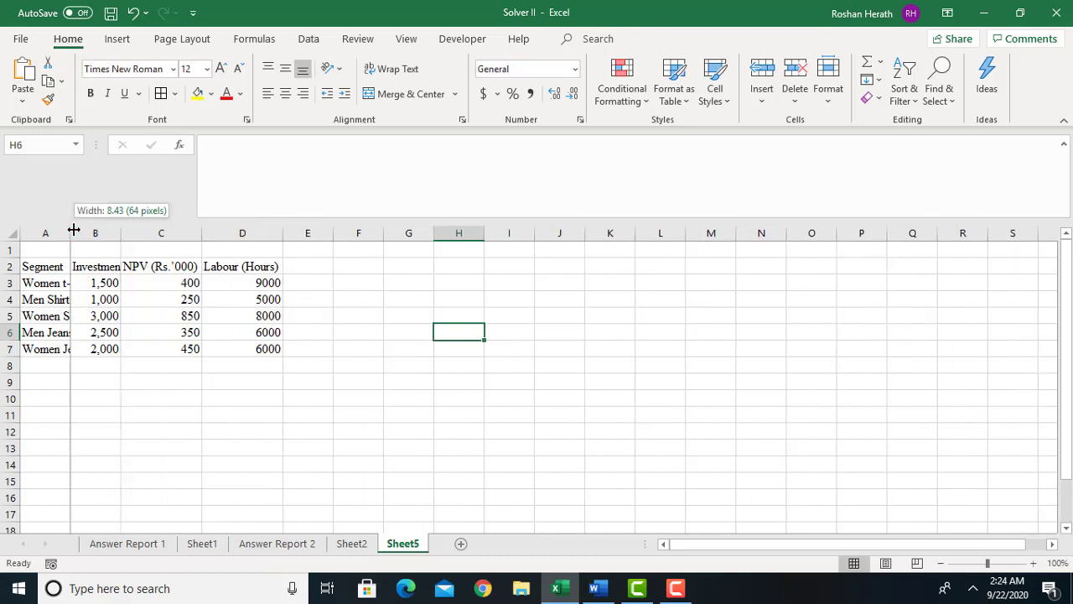
{"action": "double_click", "coordinate": [74, 230]}
{"action": "left_click", "coordinate": [300, 411]}
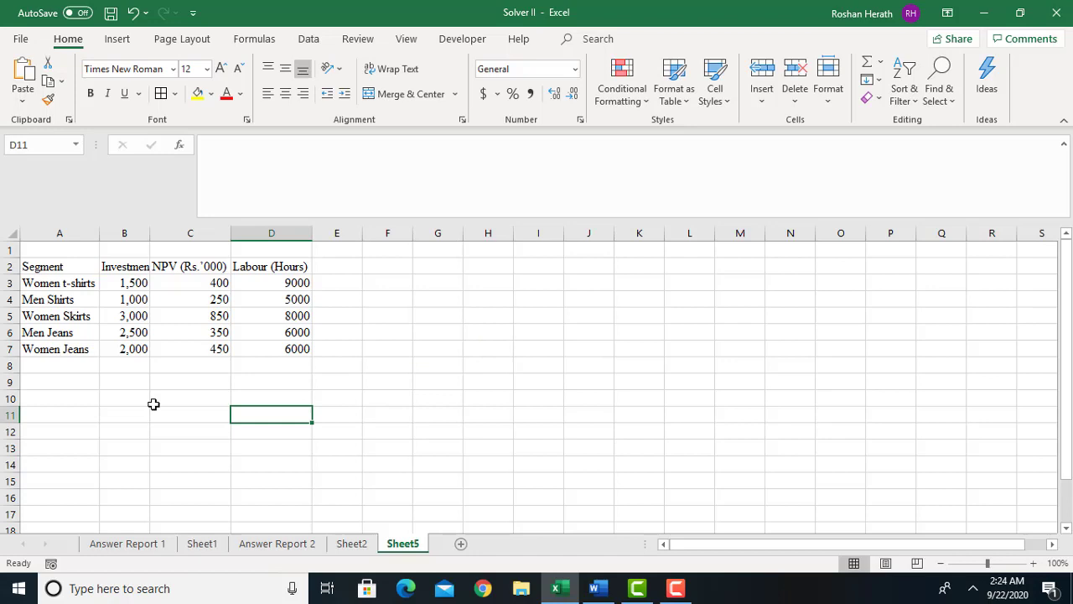
Check the Activity 5 limits in the Word document and enter the heading Constraints in cell A9 of the workbook
{"action": "left_click", "coordinate": [72, 401]}
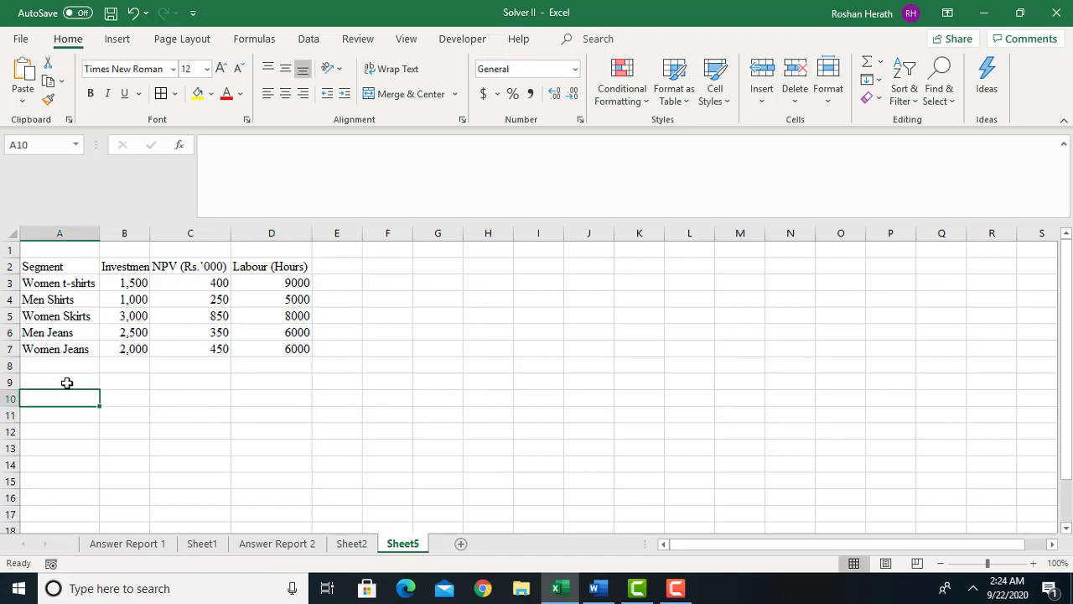
{"action": "left_click", "coordinate": [596, 593]}
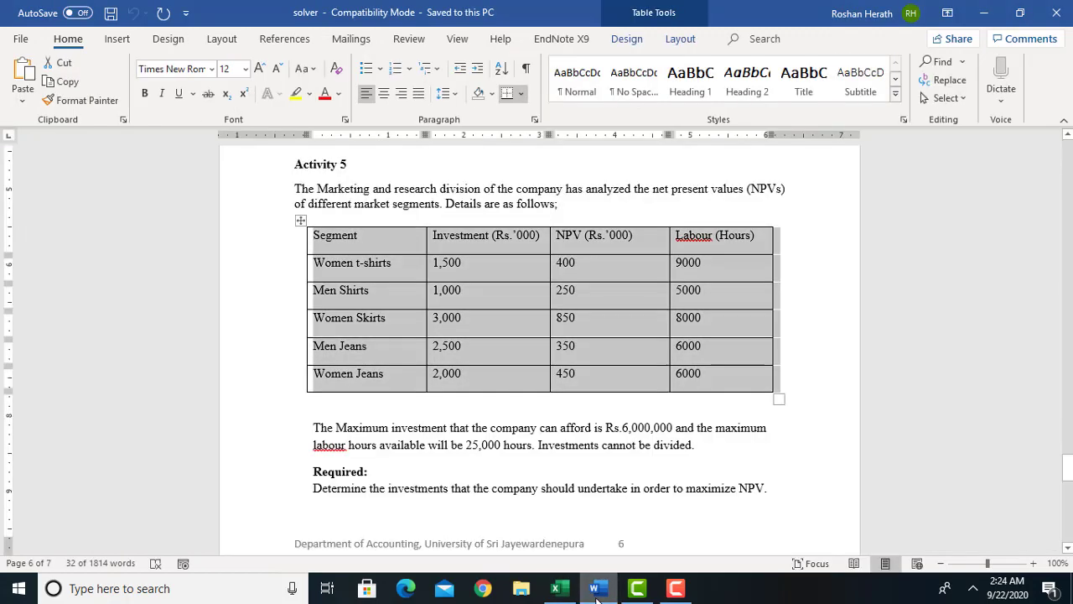
{"action": "left_click", "coordinate": [597, 594]}
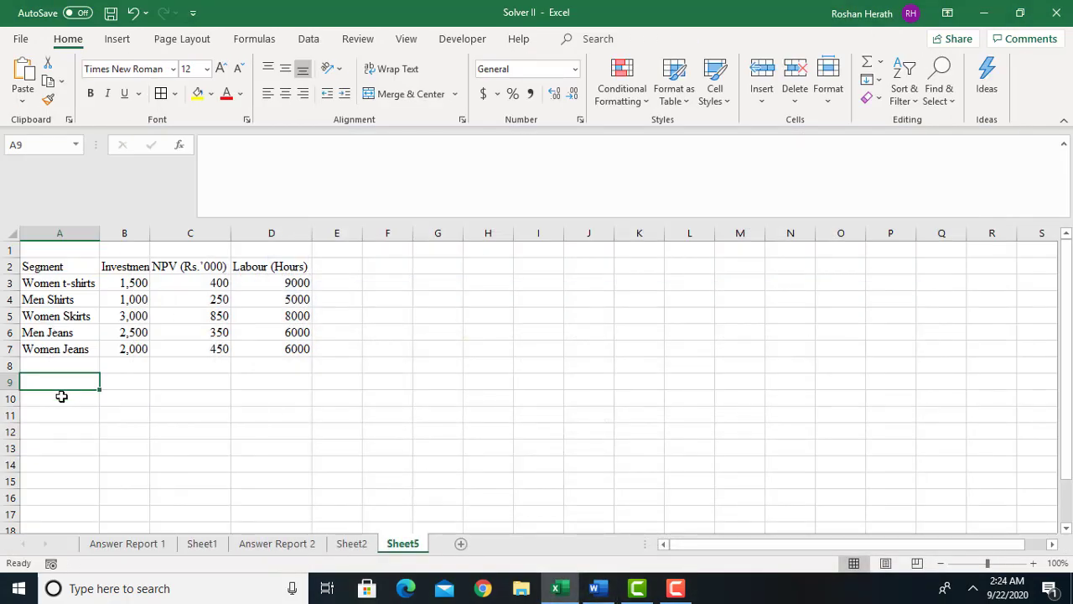
{"action": "type", "text": "Constraints"}
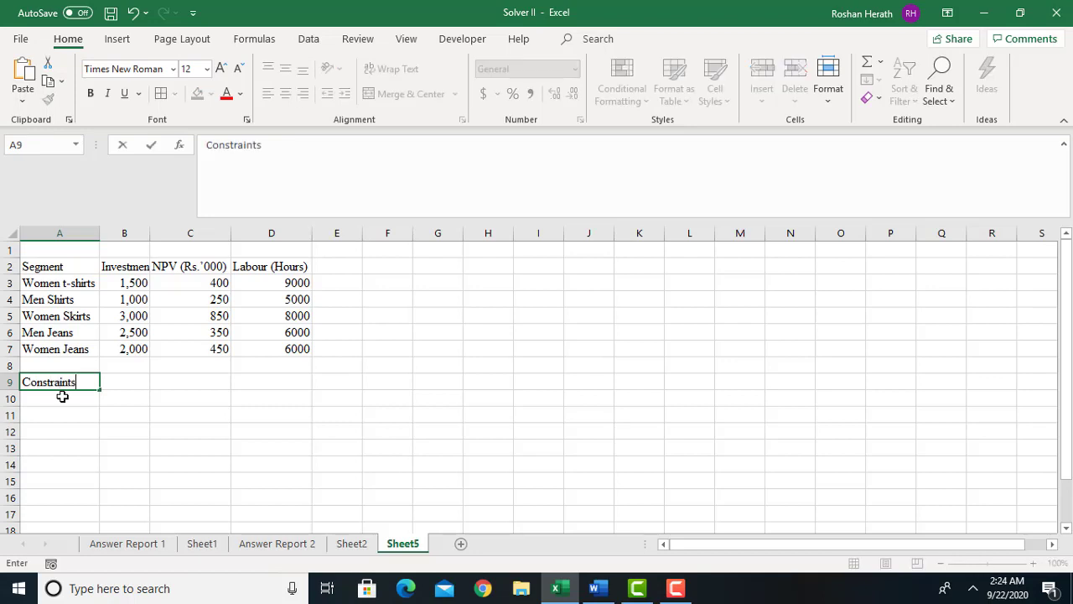
{"action": "left_click", "coordinate": [115, 393]}
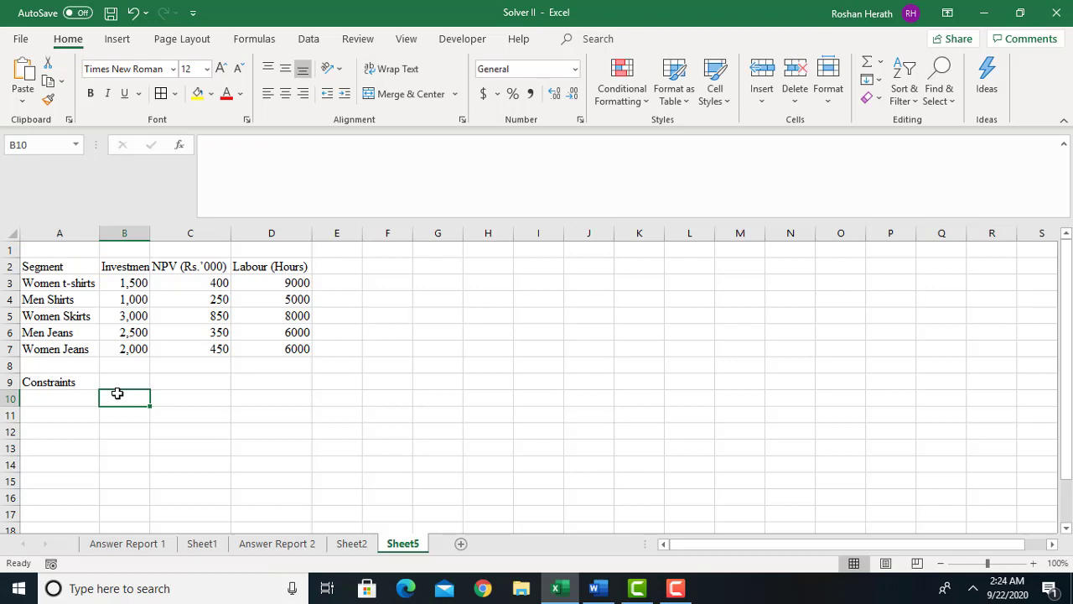
{"action": "left_click", "coordinate": [55, 386]}
{"action": "left_click", "coordinate": [62, 397]}
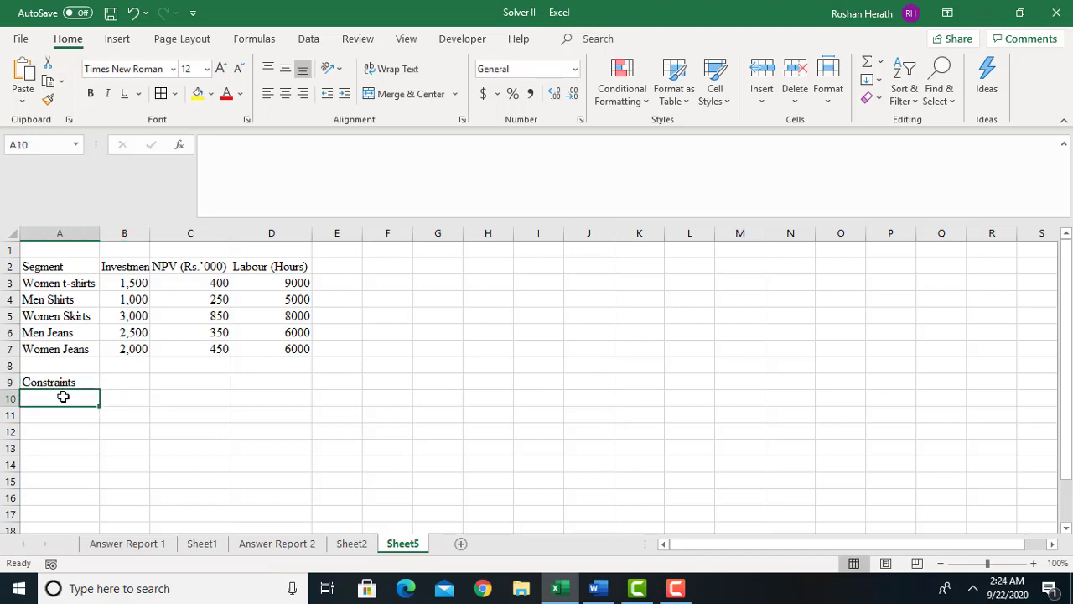
Recheck the Activity 5 limits in Word, then label A10 Investment and enter the maximum investment of 6000 in B10
{"action": "left_click", "coordinate": [596, 590]}
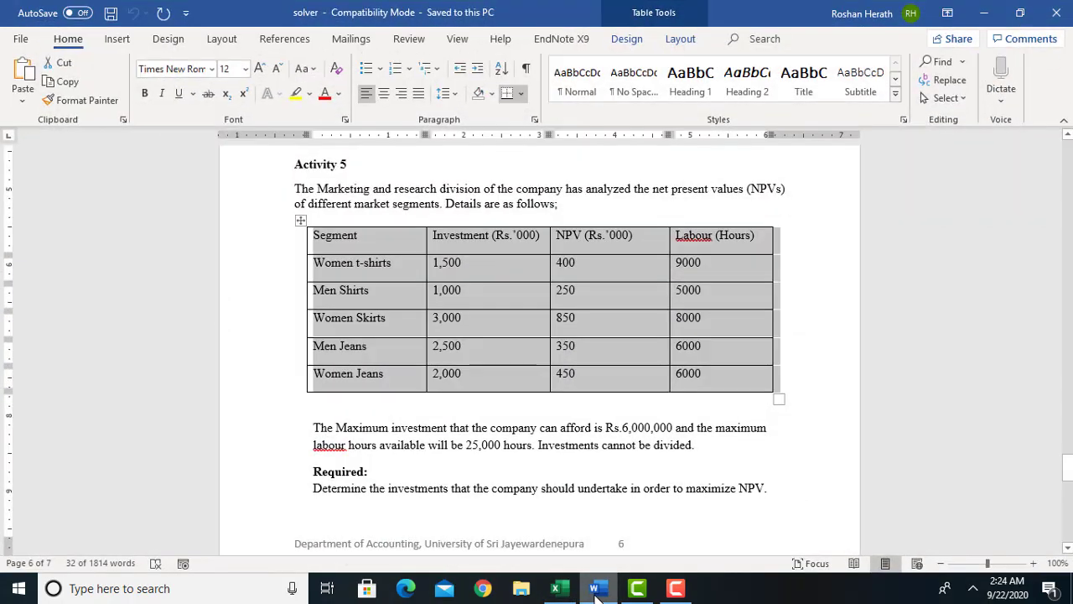
{"action": "left_click", "coordinate": [596, 590]}
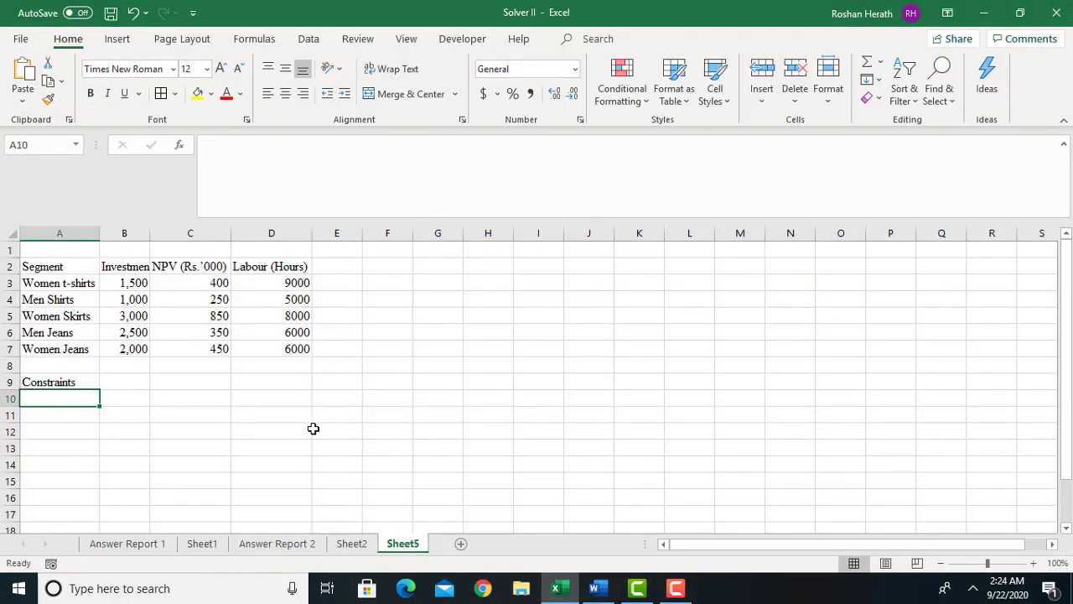
{"action": "type", "text": "iNVE"}
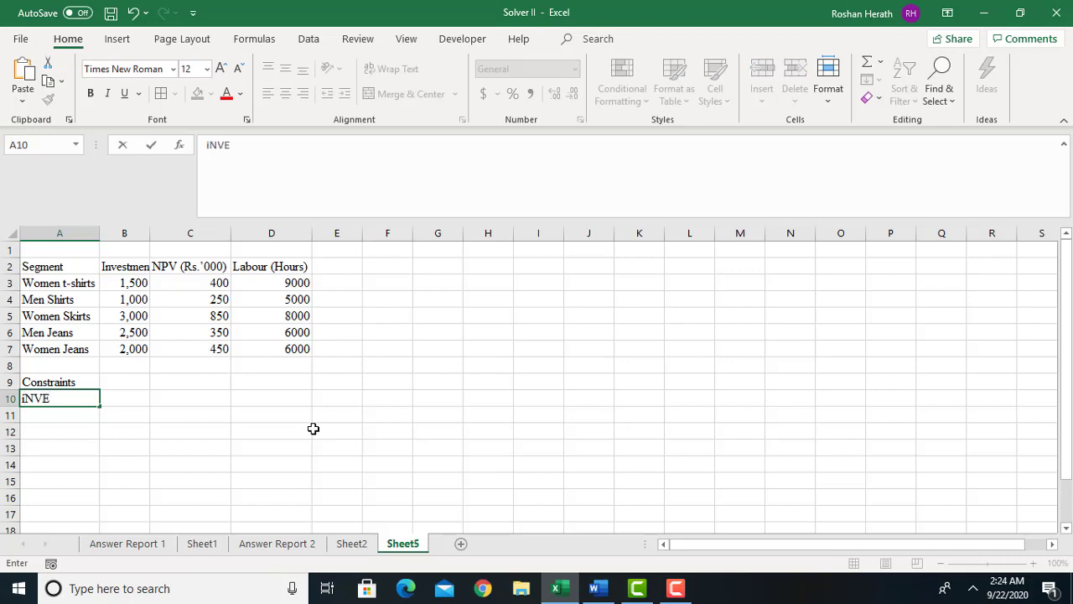
{"action": "type", "text": "STMENT"}
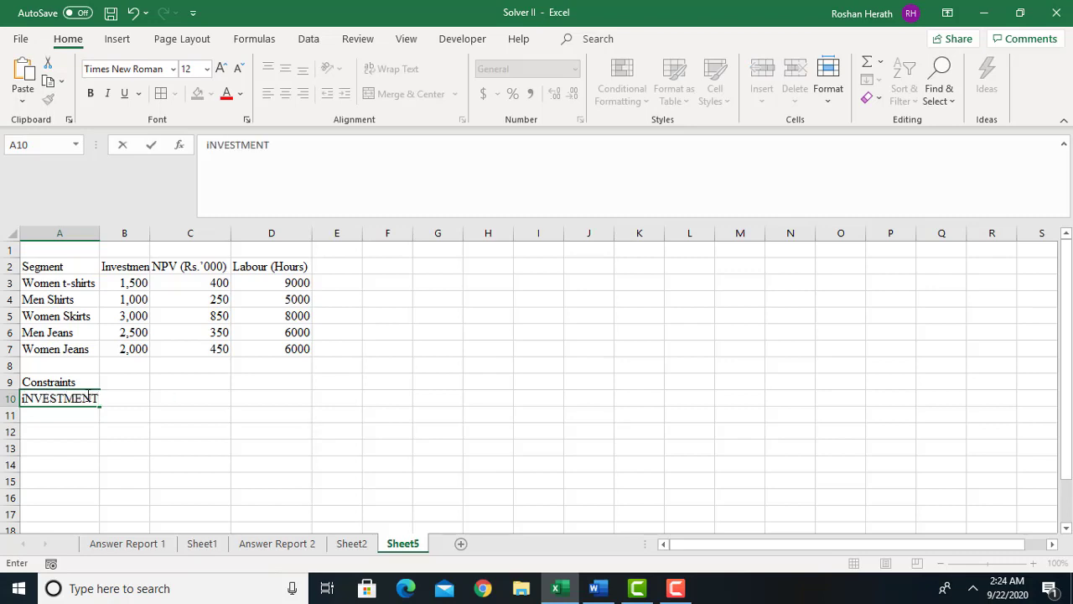
{"action": "left_click", "coordinate": [137, 426]}
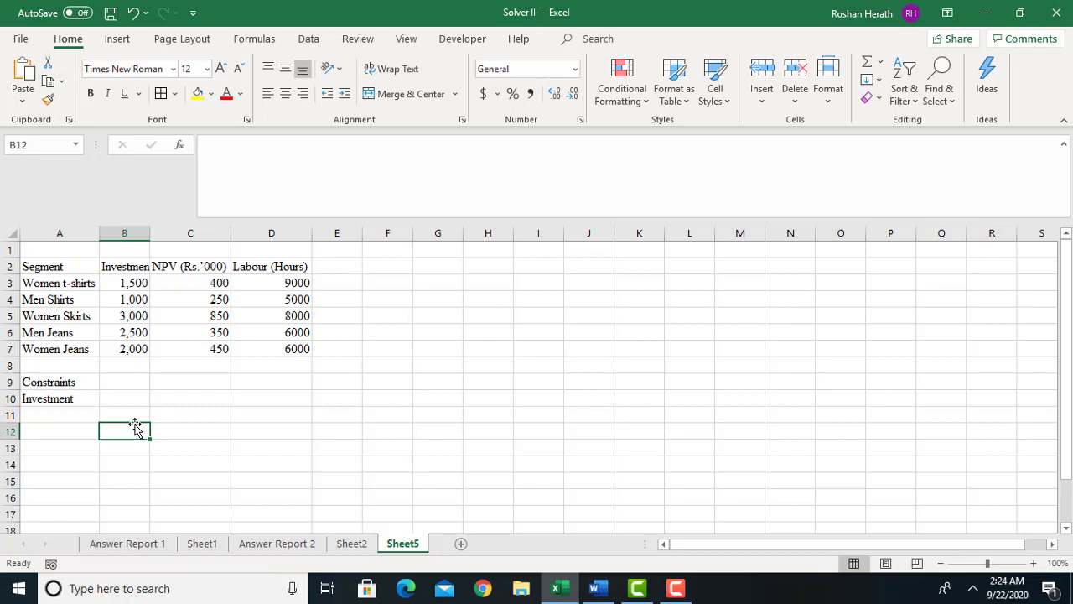
{"action": "left_click", "coordinate": [120, 394]}
{"action": "type", "text": "6000"}
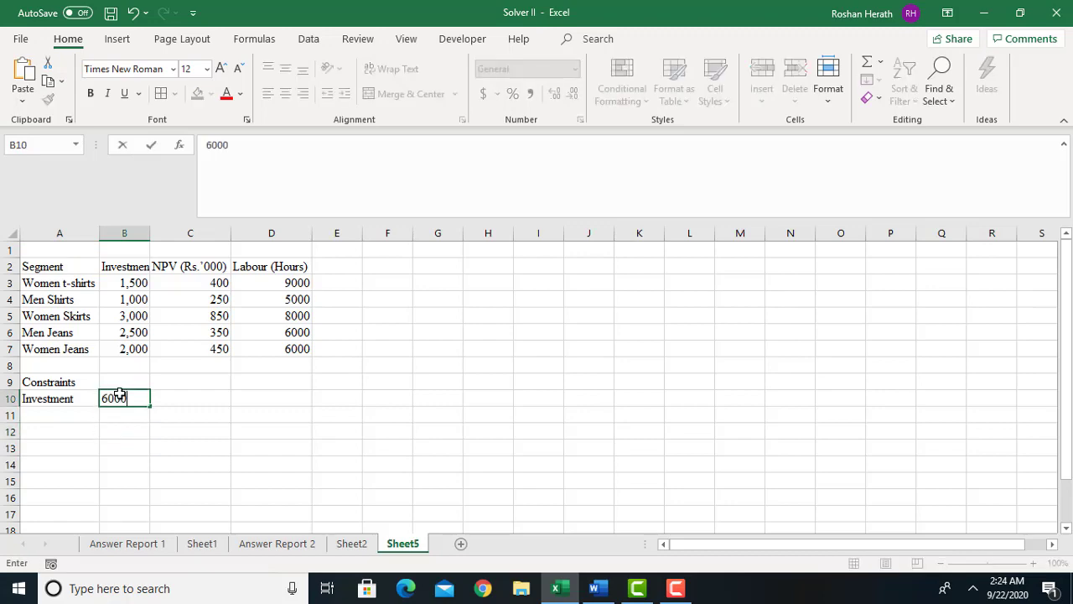
{"action": "key", "text": "Return"}
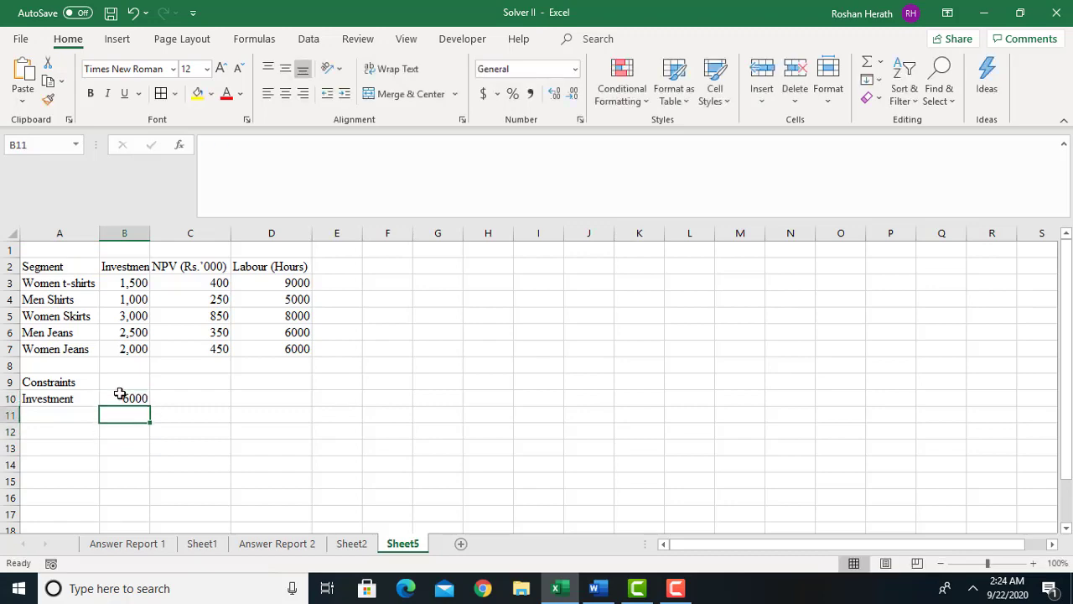
Look up the maximum labour hours in the Word document and enter 25000 under the Labour column in D10
{"action": "left_click", "coordinate": [594, 592]}
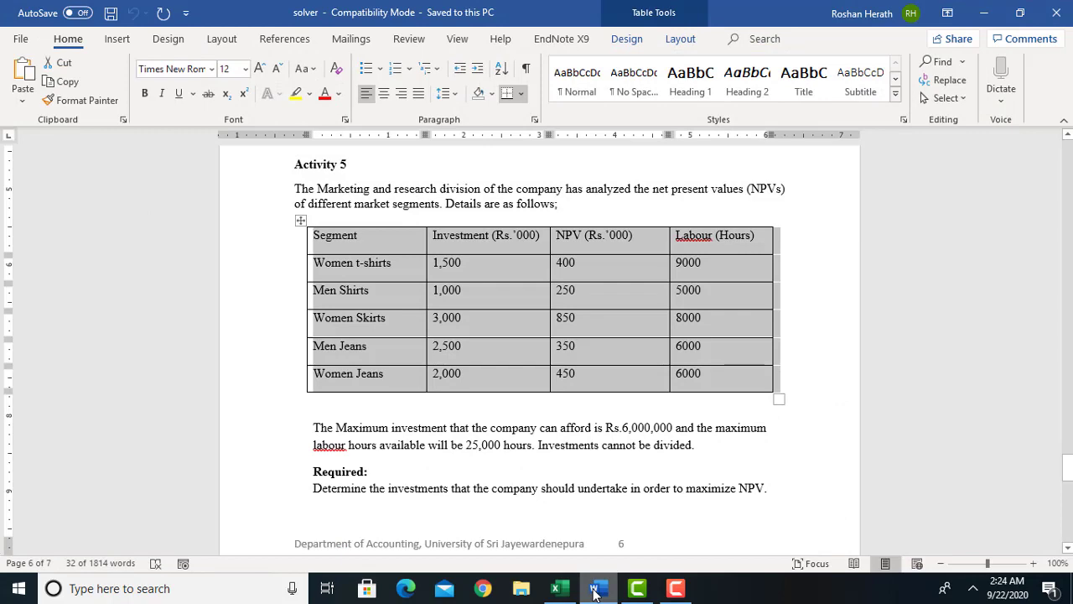
{"action": "left_click", "coordinate": [595, 591]}
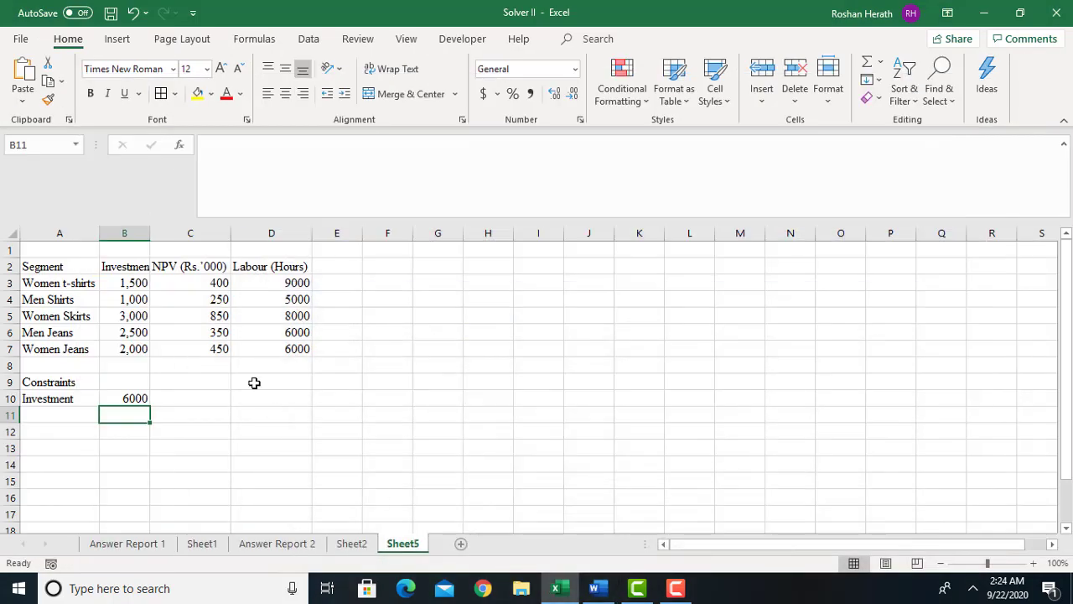
{"action": "left_click", "coordinate": [278, 398]}
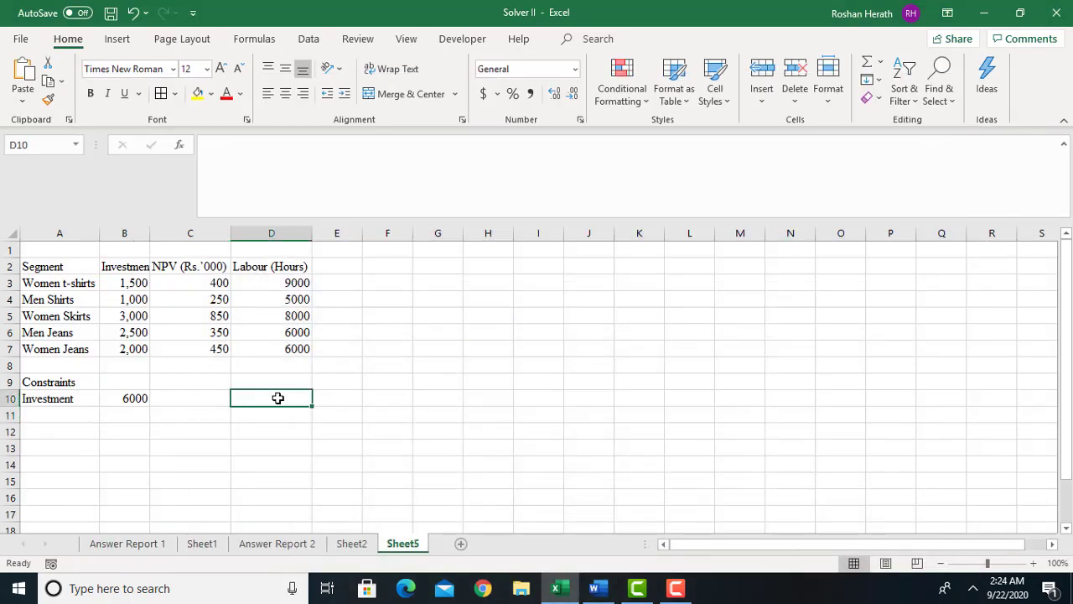
{"action": "type", "text": "25000"}
{"action": "key", "text": "Return"}
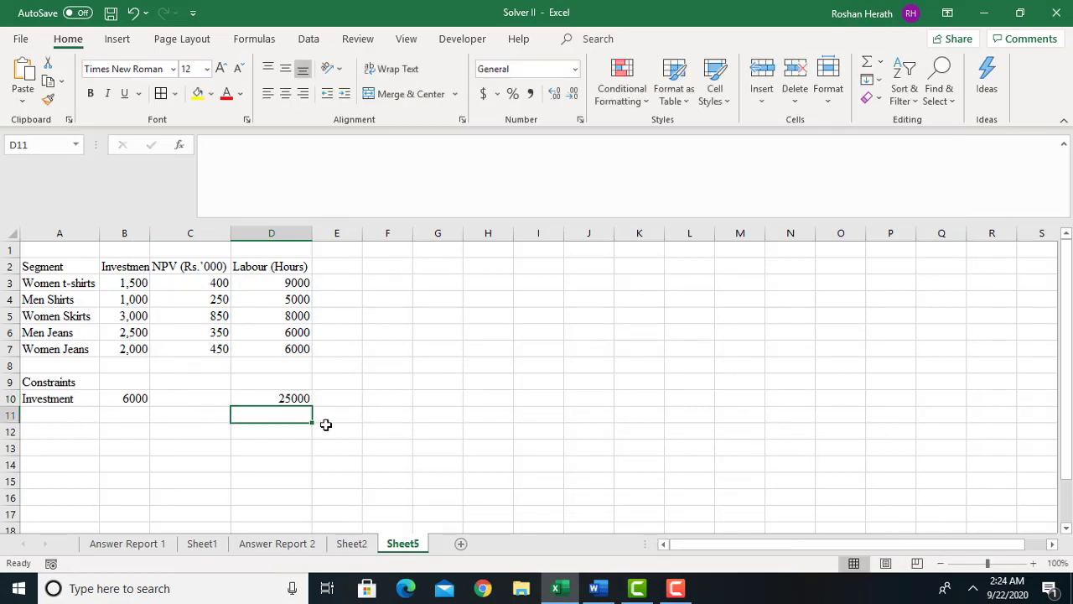
Insert a blank column before the Segment column
{"action": "left_click", "coordinate": [63, 233]}
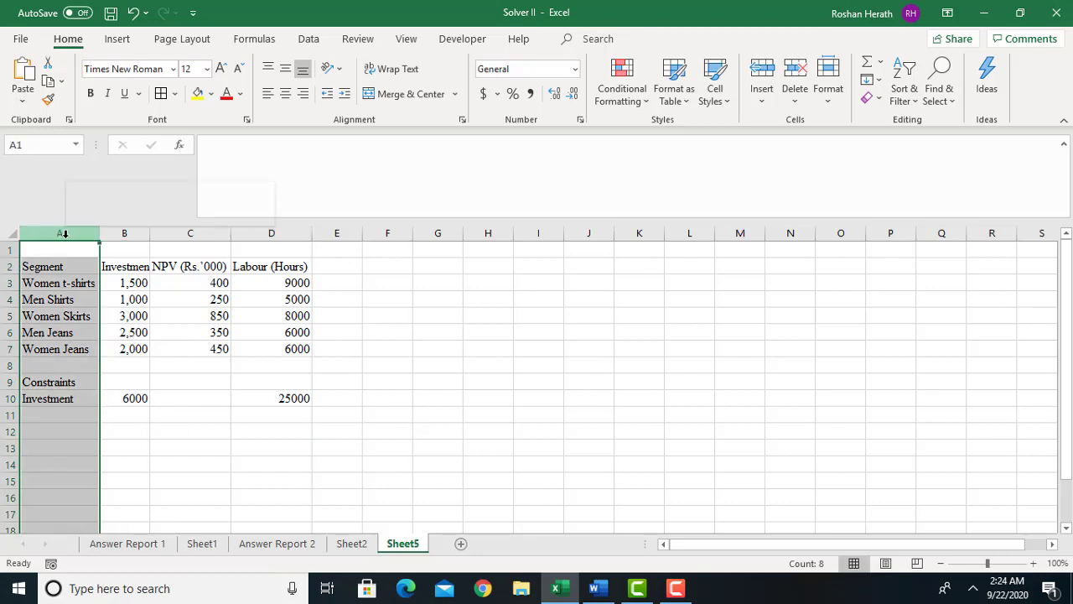
{"action": "right_click", "coordinate": [62, 233]}
{"action": "left_click", "coordinate": [113, 375]}
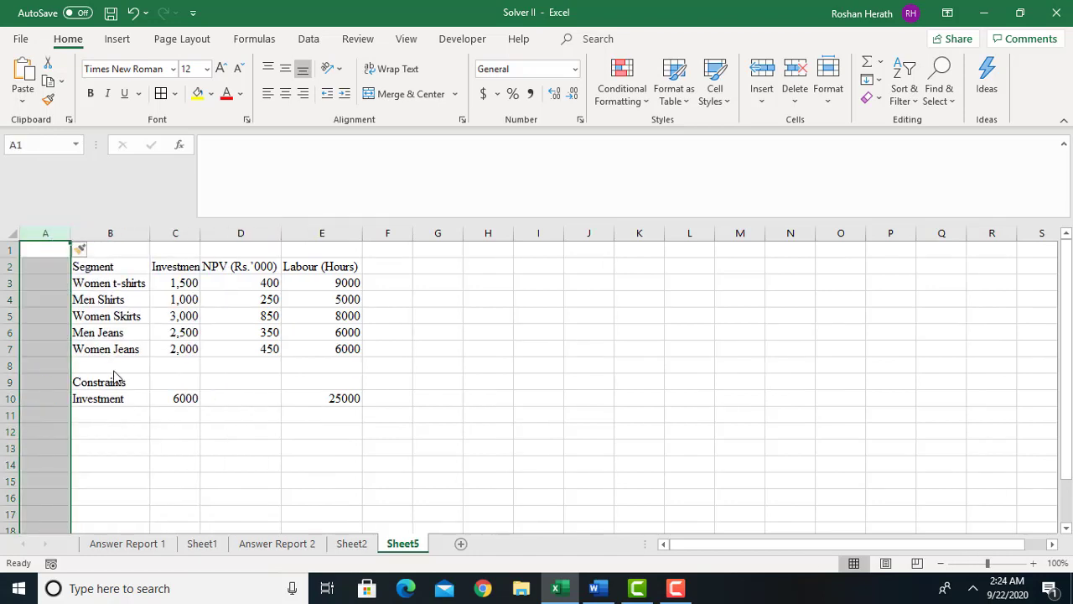
{"action": "left_click", "coordinate": [130, 369]}
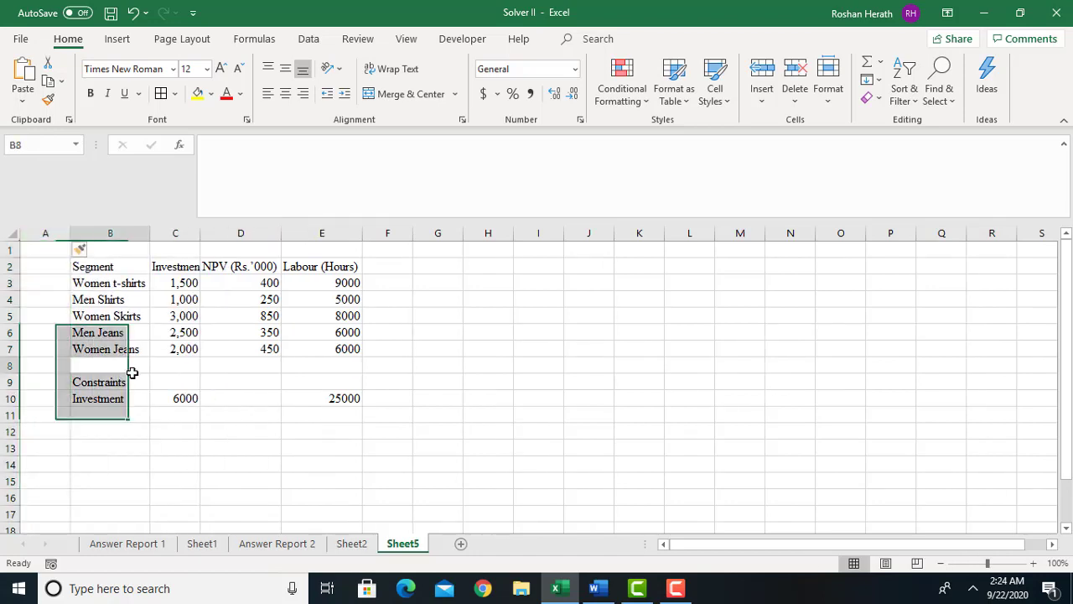
Enter the heading Inputs in A1 and the column label Accept/Reject in A2
{"action": "left_click", "coordinate": [48, 252]}
{"action": "type", "text": "Inputs"}
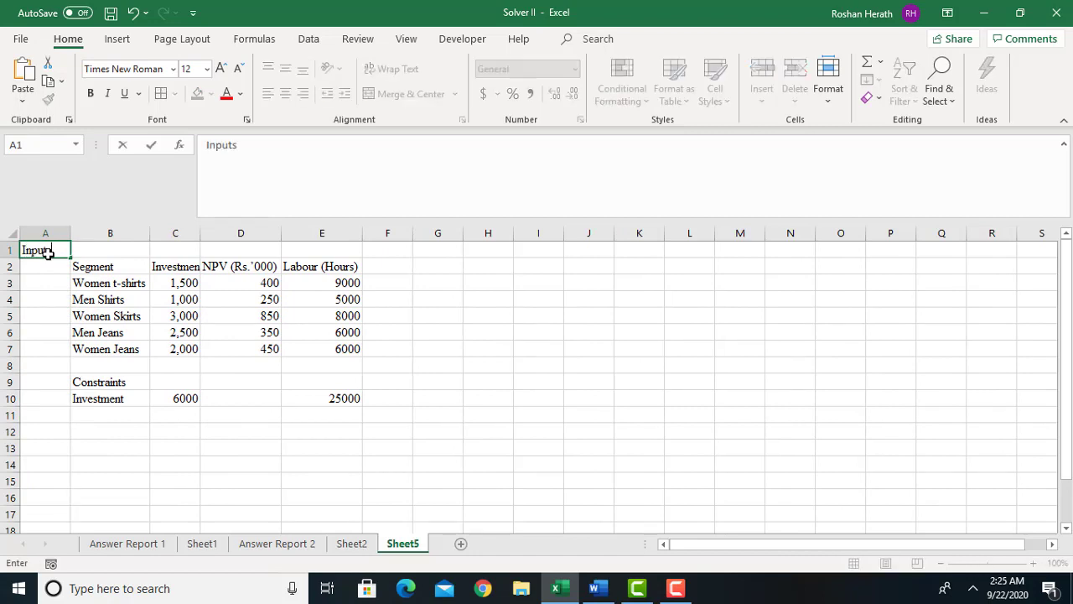
{"action": "left_click", "coordinate": [48, 286]}
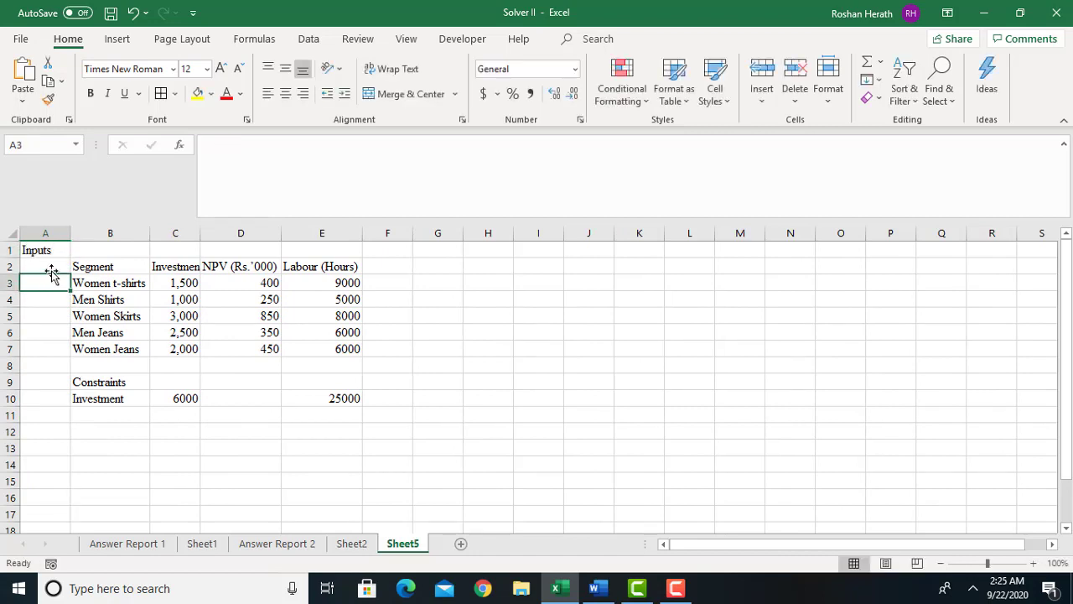
{"action": "left_click", "coordinate": [51, 267]}
{"action": "type", "text": "Axcc"}
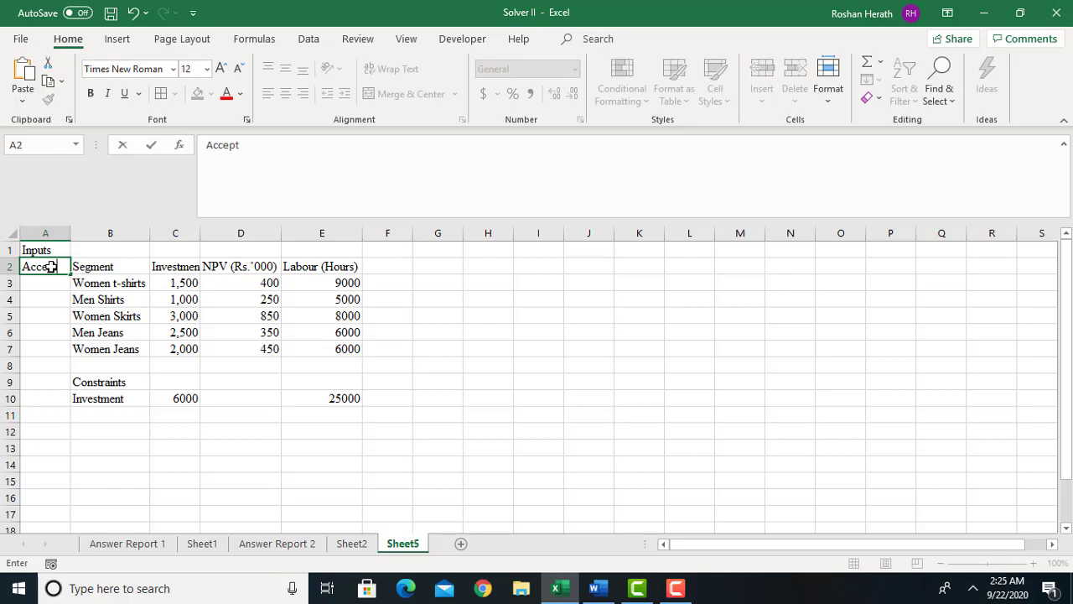
{"action": "type", "text": "pt/Reject"}
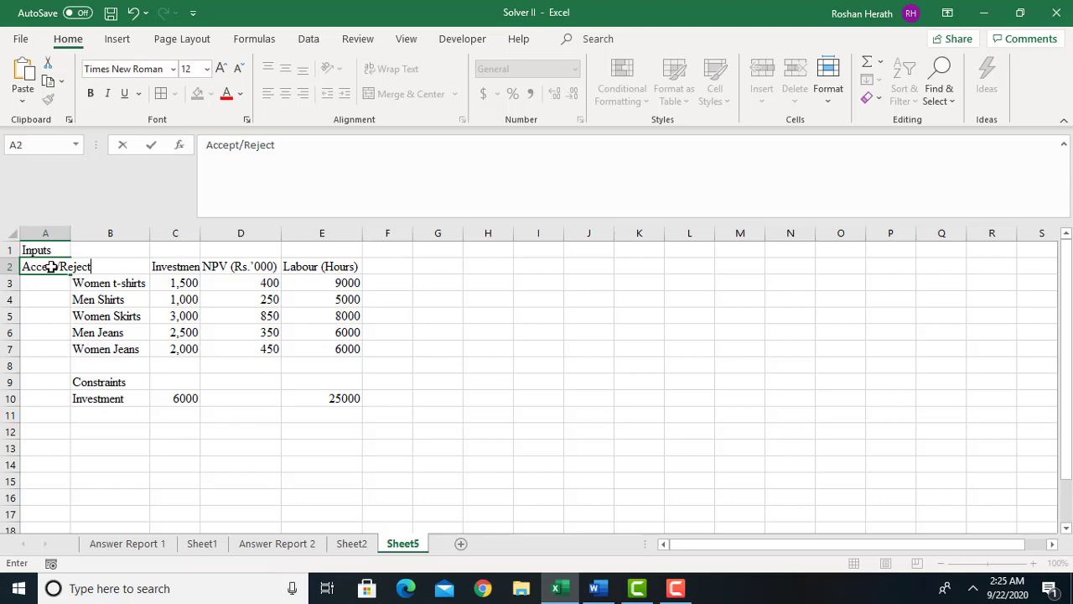
Widen column A to fit its Accept/Reject heading and enter the decision values 1, 0, 1, 0 and 1 in A3:A7
{"action": "left_click", "coordinate": [36, 347]}
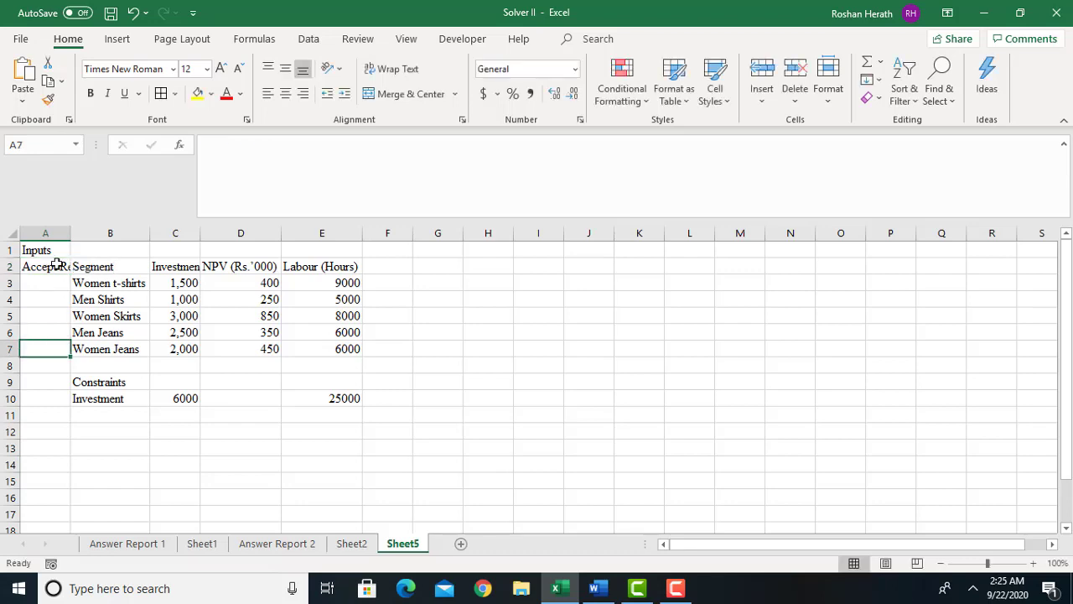
{"action": "left_click_drag", "start_coordinate": [77, 228], "coordinate": [100, 228]}
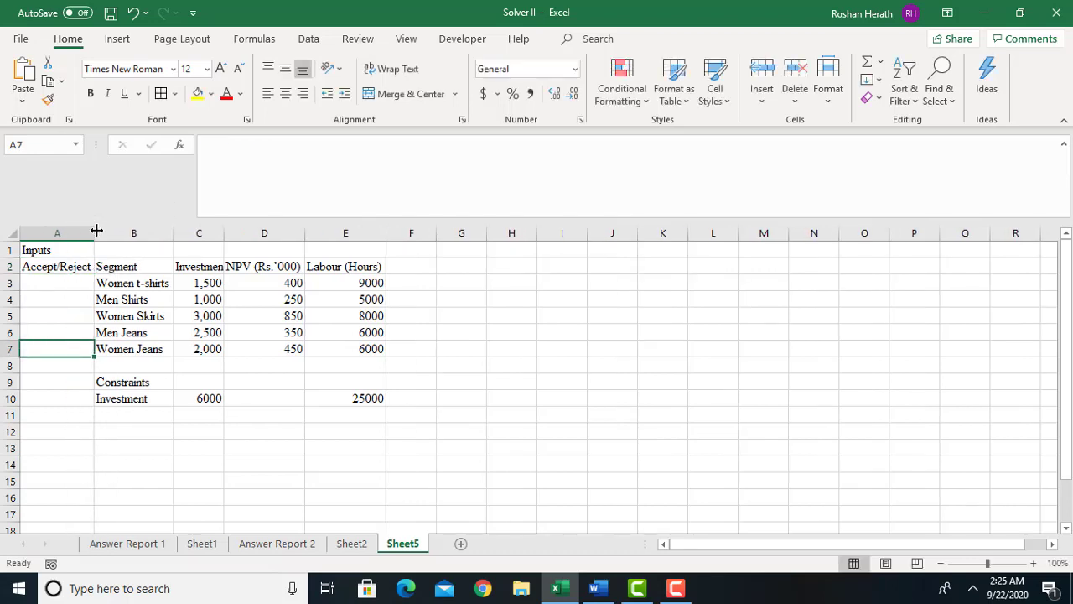
{"action": "left_click", "coordinate": [77, 279]}
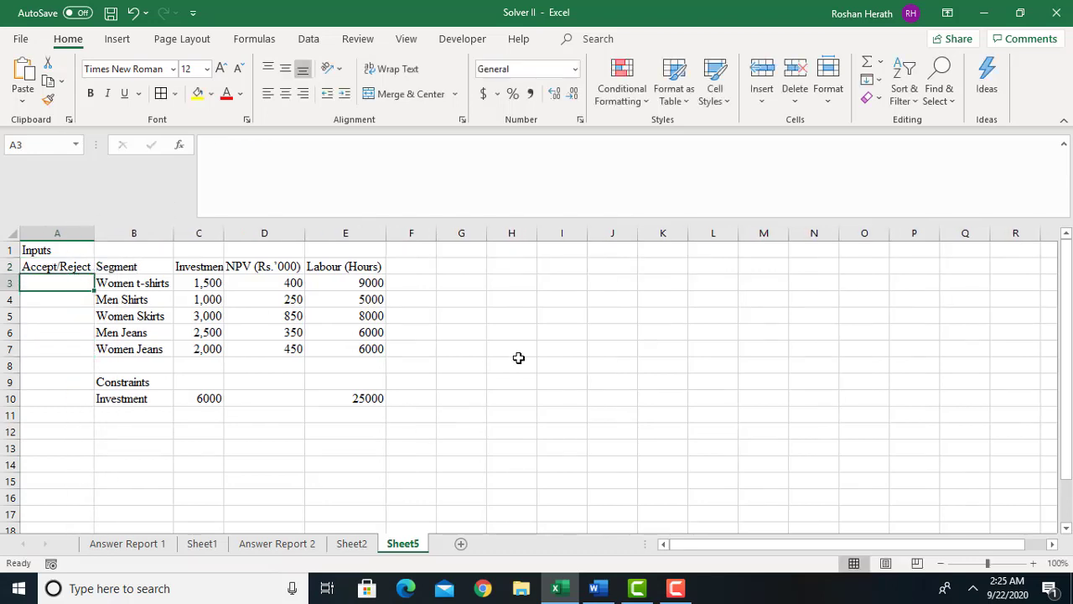
{"action": "type", "text": "1"}
{"action": "key", "text": "Return"}
{"action": "type", "text": "0"}
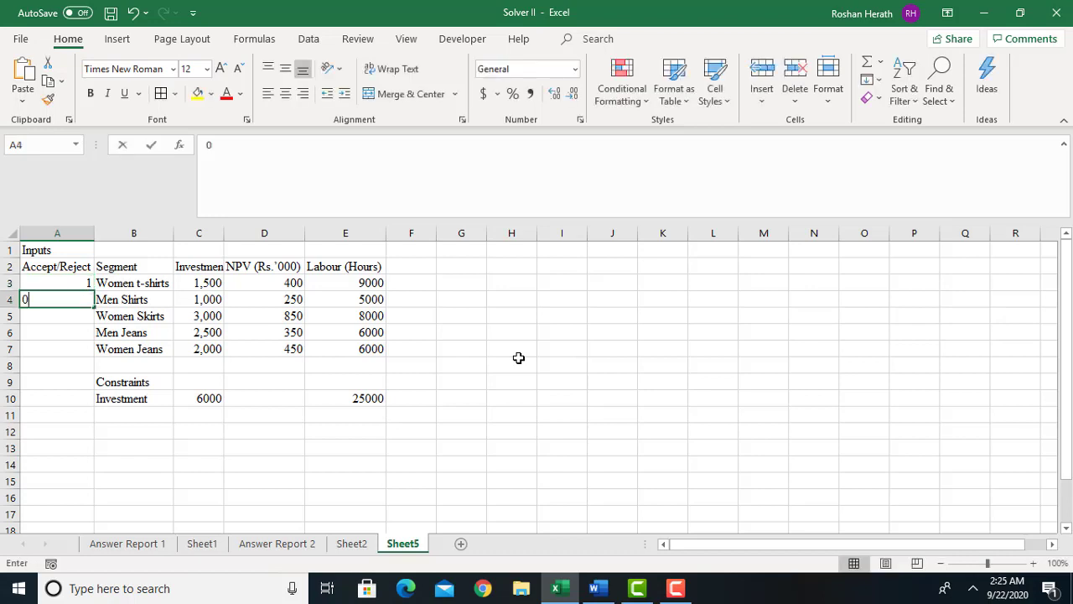
{"action": "key", "text": "Return"}
{"action": "type", "text": "1"}
{"action": "key", "text": "Return"}
{"action": "type", "text": "1"}
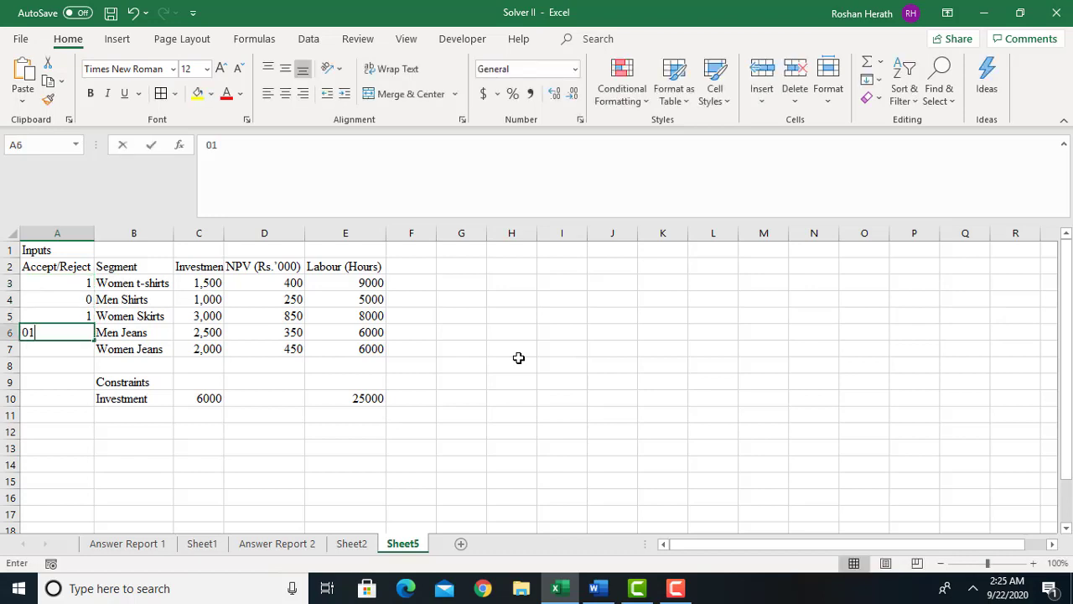
{"action": "key", "text": "Return"}
{"action": "key", "text": "Up"}
{"action": "type", "text": "0"}
{"action": "key", "text": "Return"}
{"action": "type", "text": "1"}
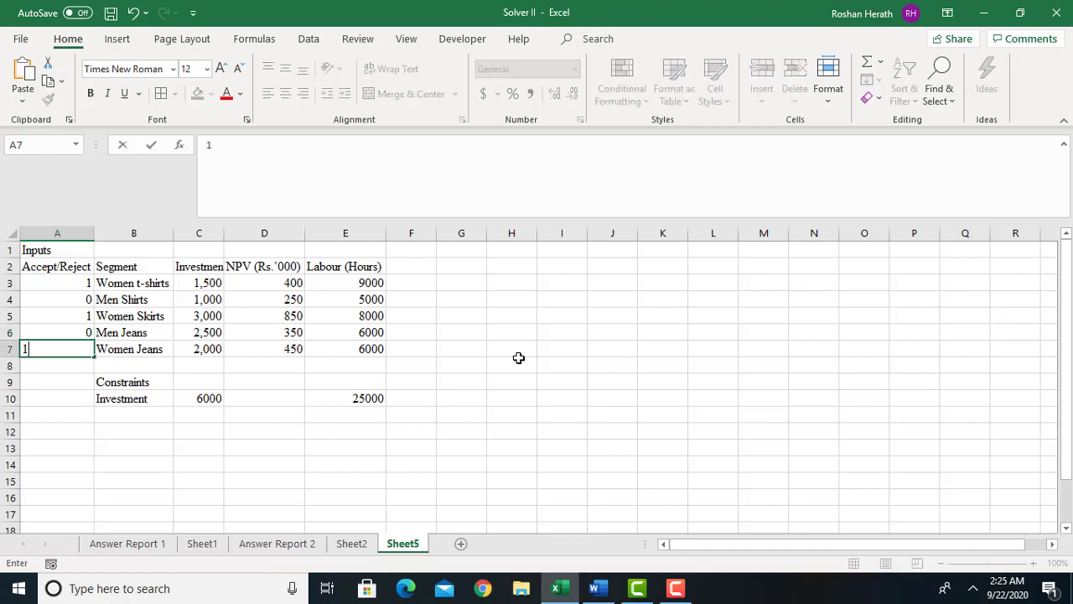
{"action": "key", "text": "Return"}
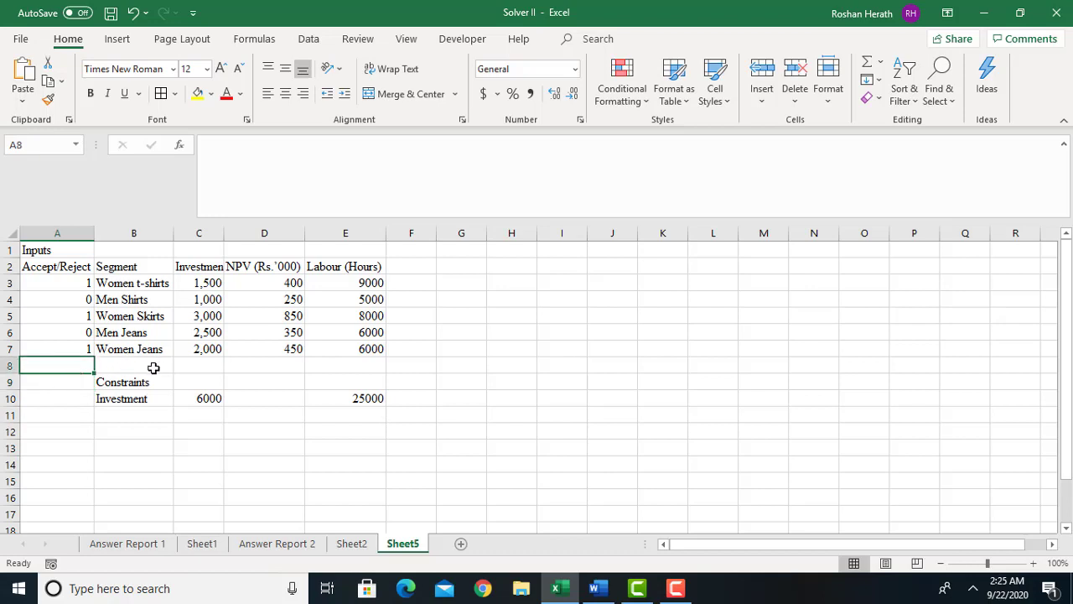
Switch to the Word document to recheck the Activity 5 table, limits and requirement, and return to the Excel workbook
{"action": "left_click", "coordinate": [597, 589]}
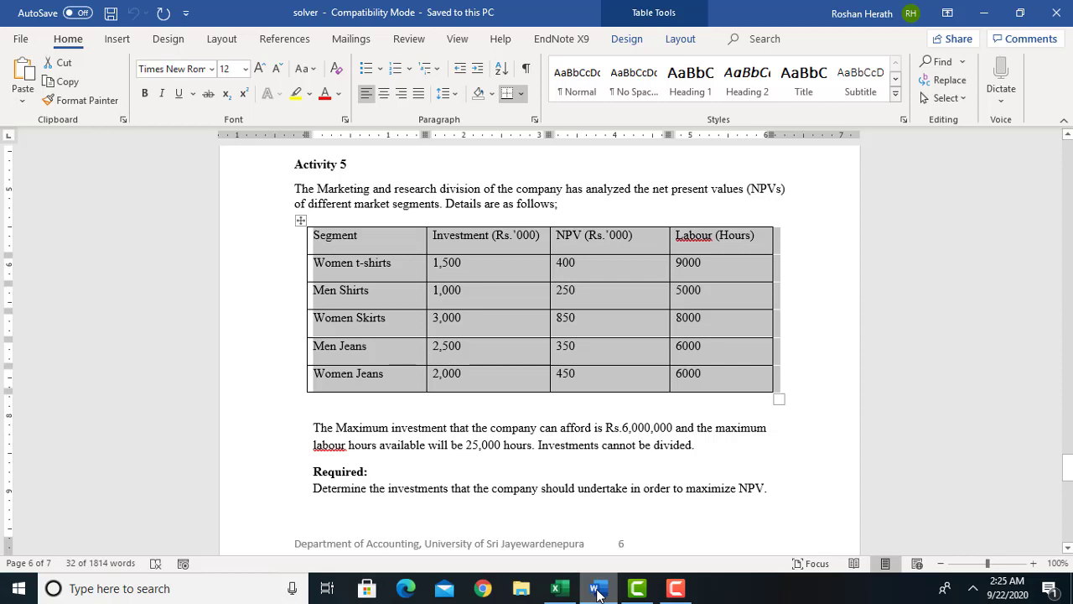
{"action": "left_click", "coordinate": [520, 355]}
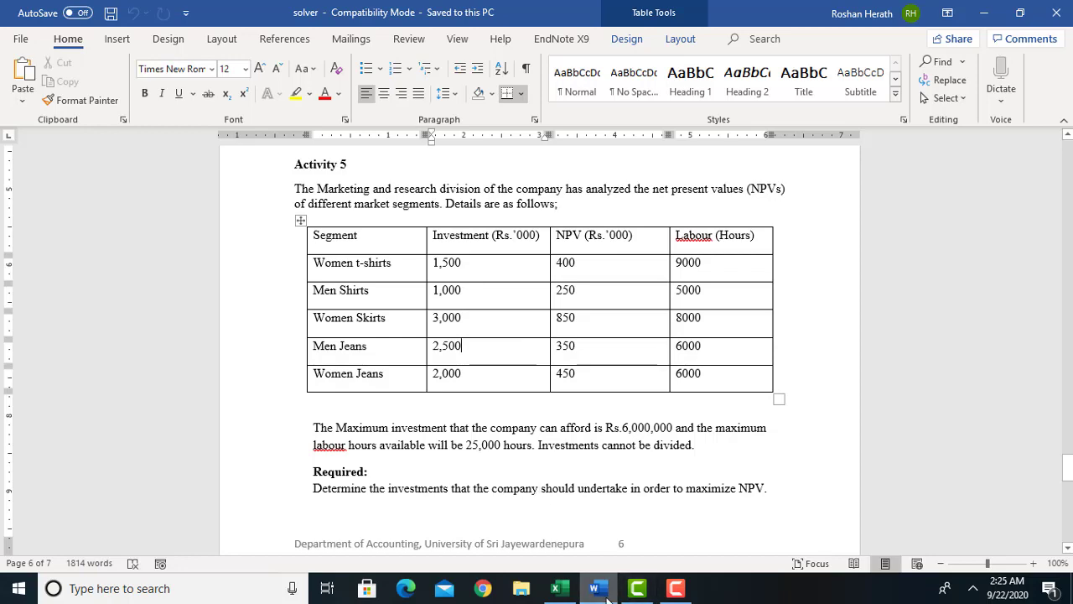
{"action": "left_click", "coordinate": [557, 589]}
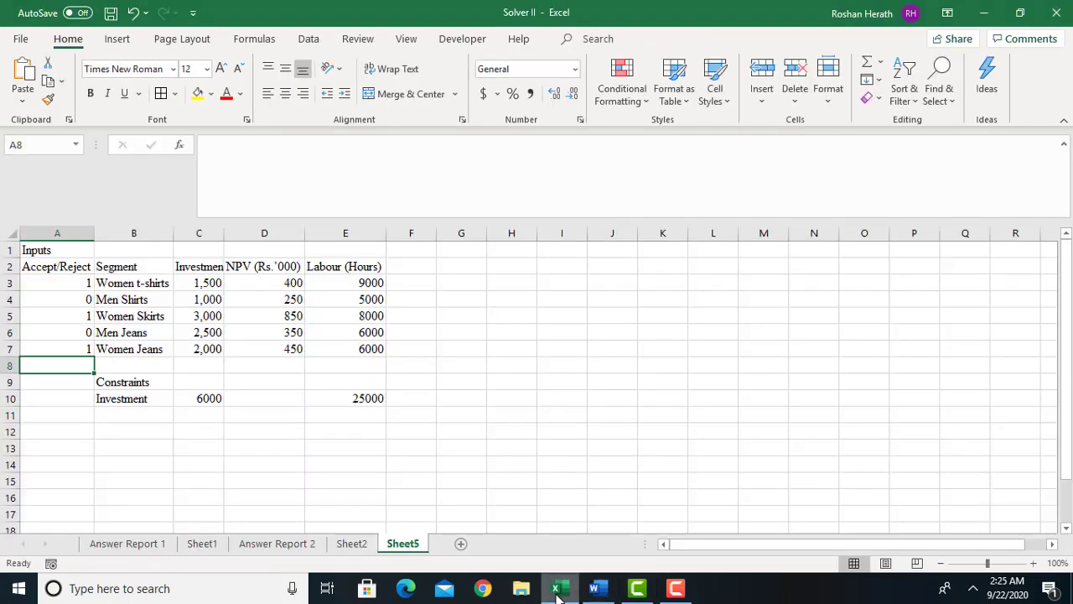
{"action": "left_click", "coordinate": [266, 432]}
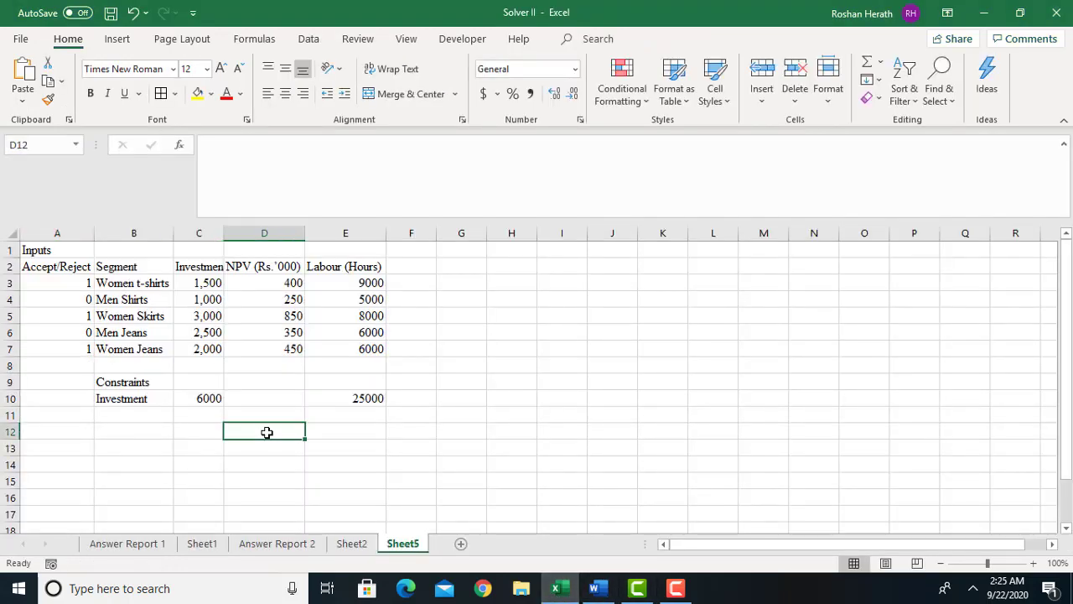
{"action": "left_click", "coordinate": [189, 372]}
{"action": "left_click", "coordinate": [158, 370]}
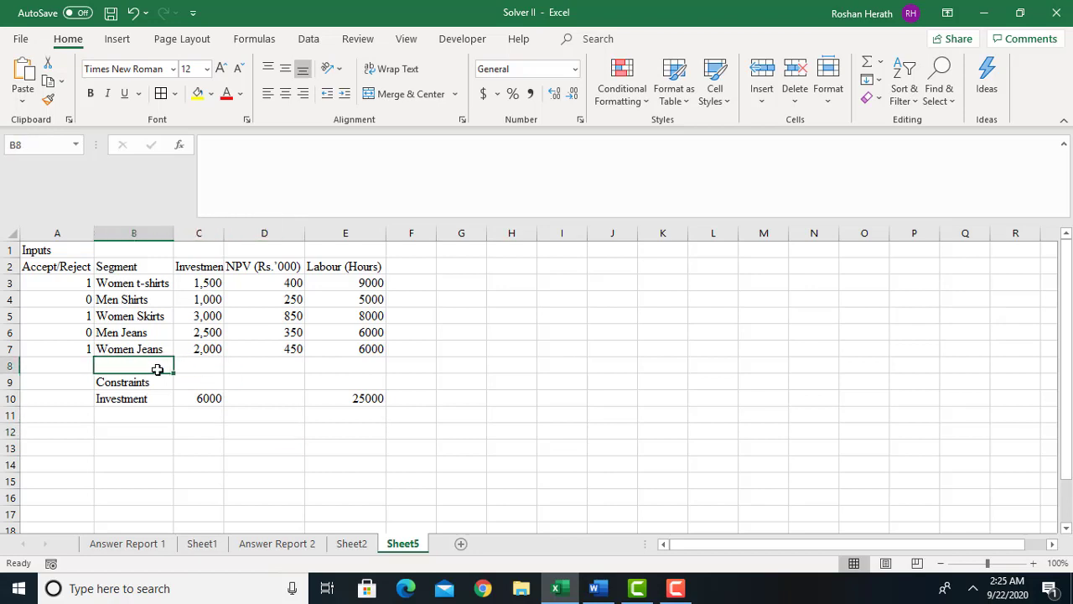
{"action": "left_click", "coordinate": [199, 369]}
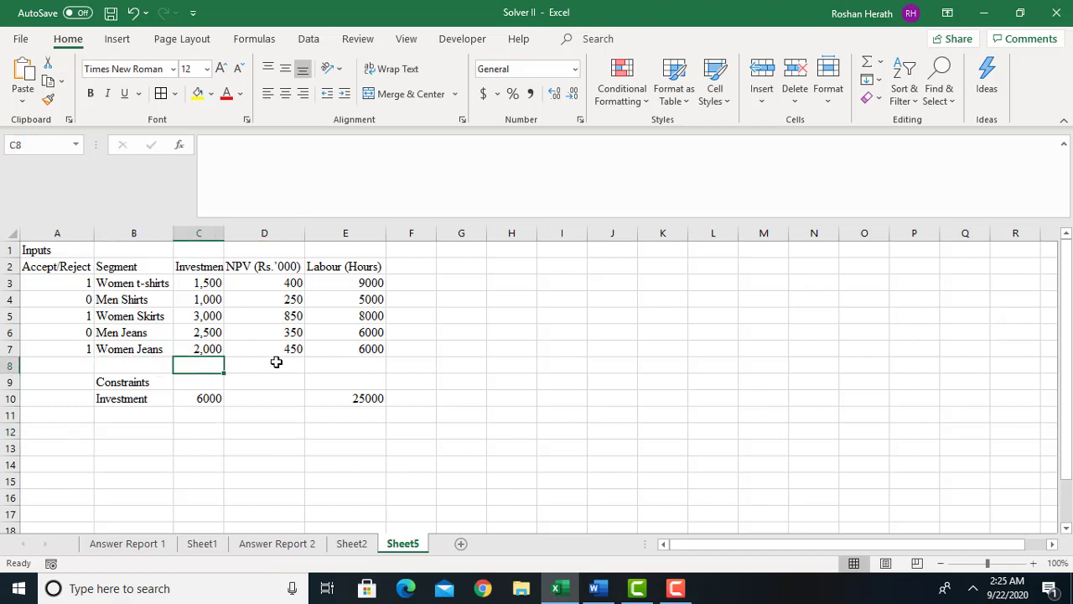
{"action": "left_click", "coordinate": [275, 362]}
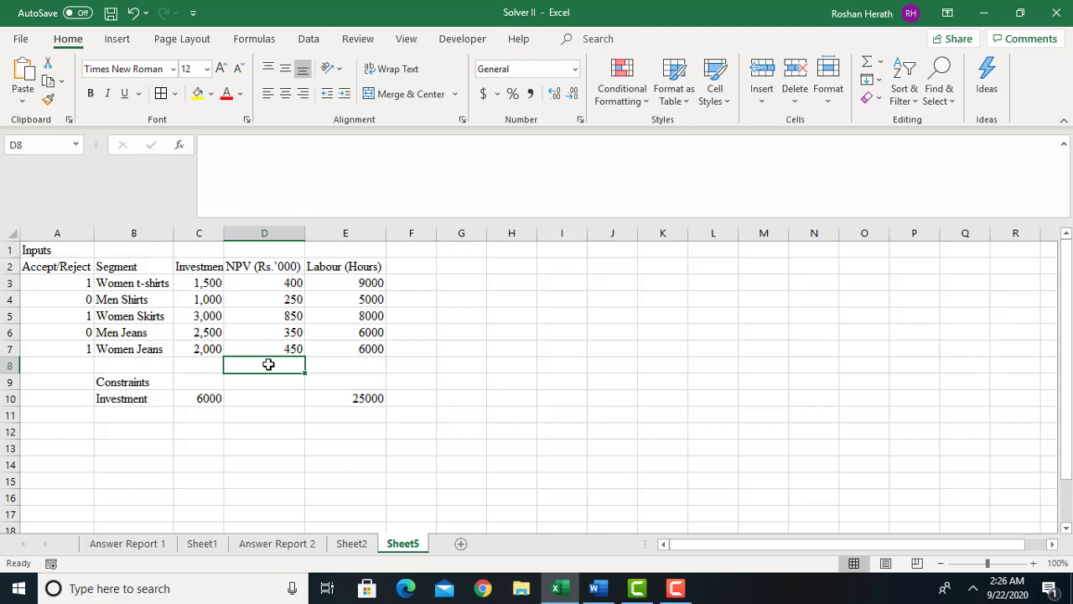
Calculate the accepted investment in C8 with =SUMPRODUCT($A$3:$A$7,C3:C7) and copy the formula across to the NPV and Labour columns
{"action": "left_click", "coordinate": [205, 365]}
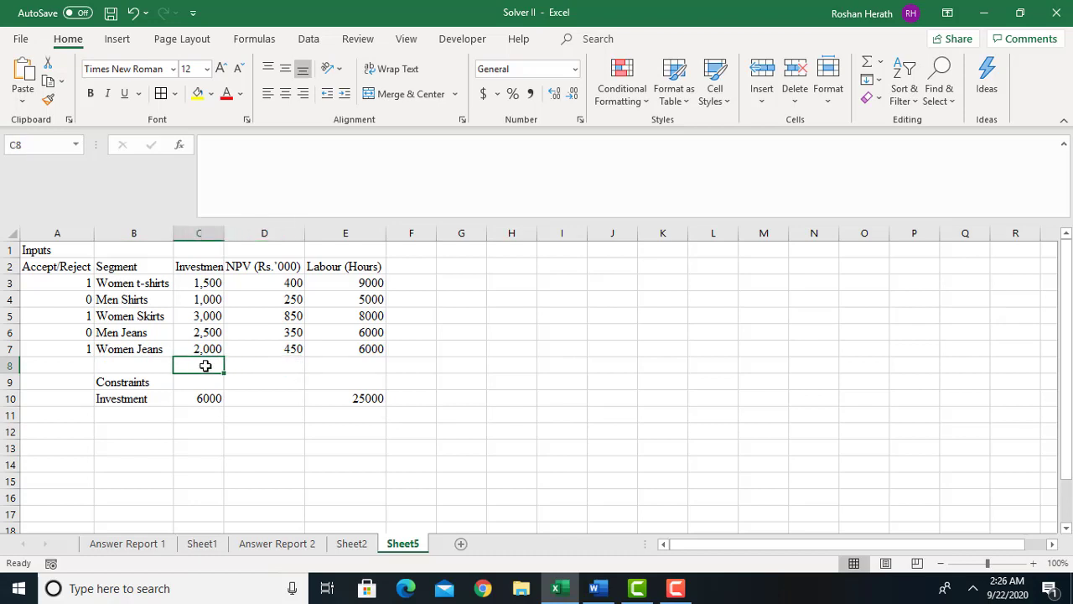
{"action": "type", "text": "=su"}
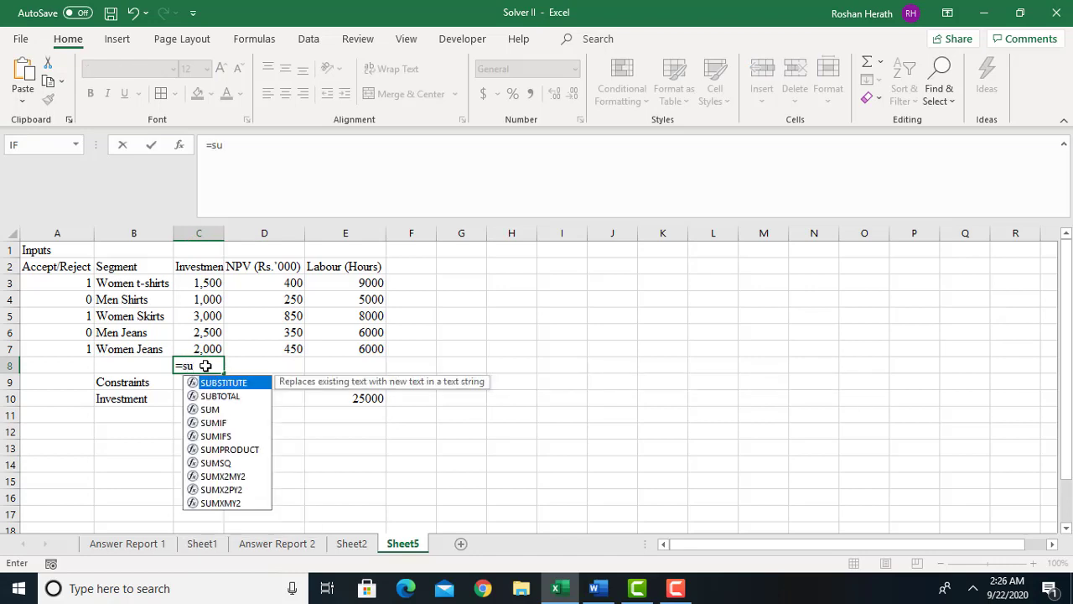
{"action": "double_click", "coordinate": [225, 450]}
{"action": "left_click", "coordinate": [181, 146]}
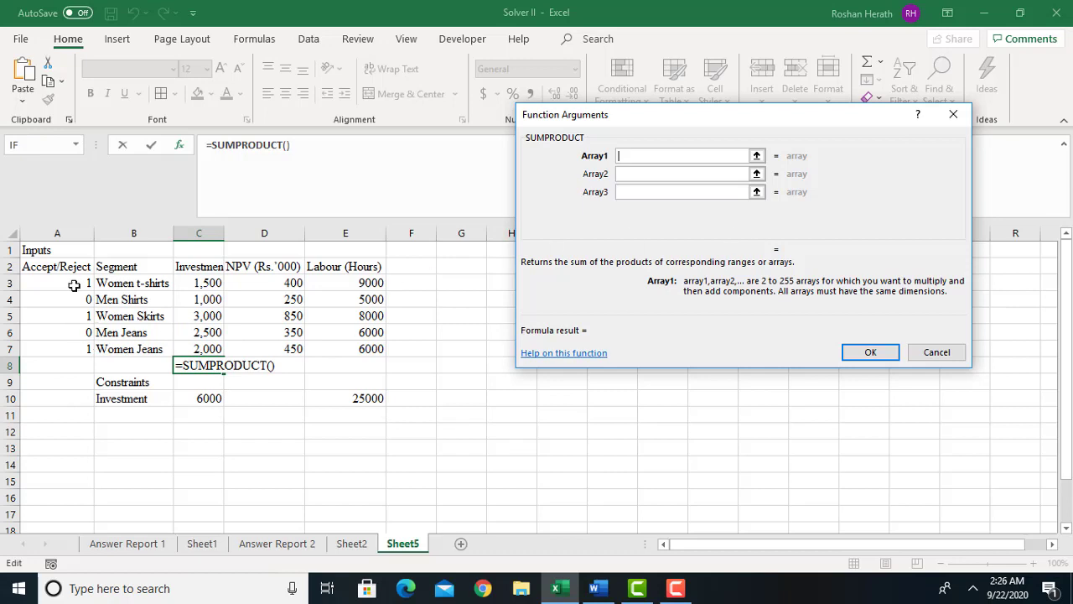
{"action": "left_click_drag", "start_coordinate": [74, 286], "coordinate": [70, 346]}
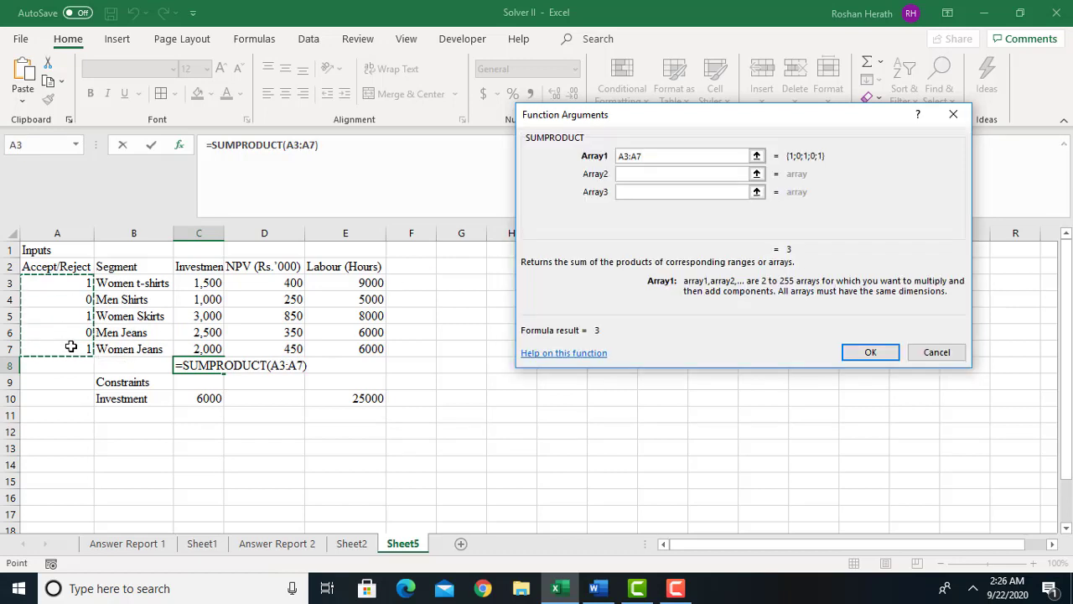
{"action": "key", "text": "F4"}
{"action": "left_click", "coordinate": [641, 176]}
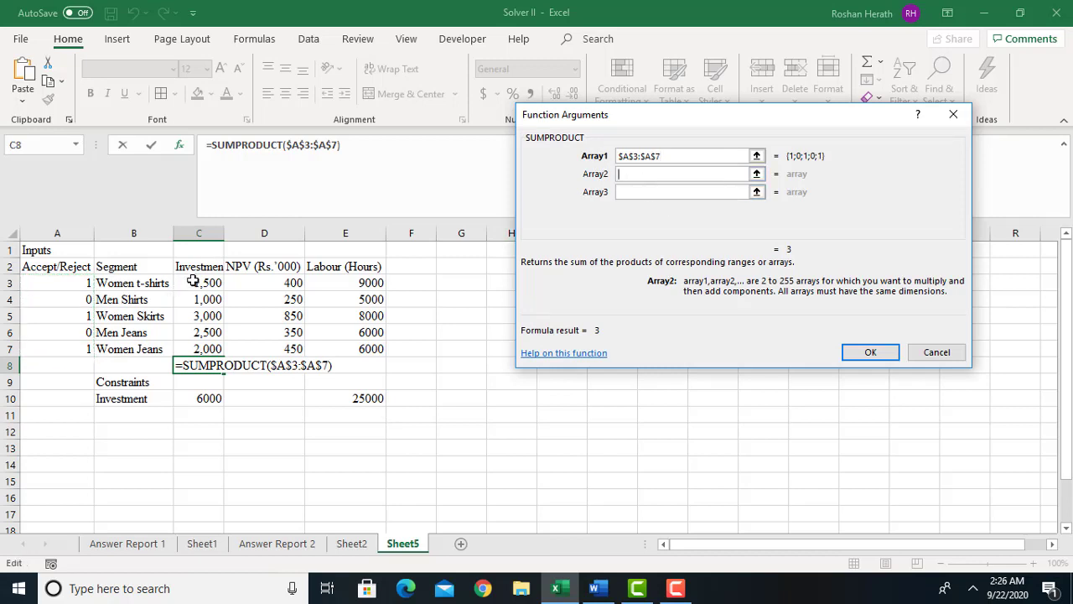
{"action": "left_click_drag", "start_coordinate": [193, 281], "coordinate": [197, 346]}
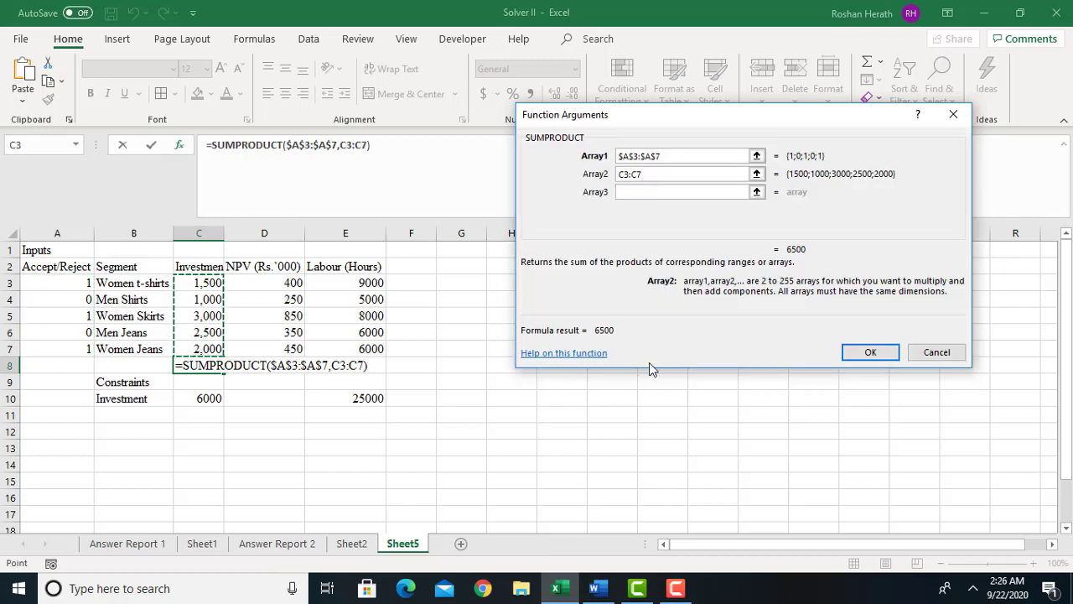
{"action": "left_click", "coordinate": [870, 353]}
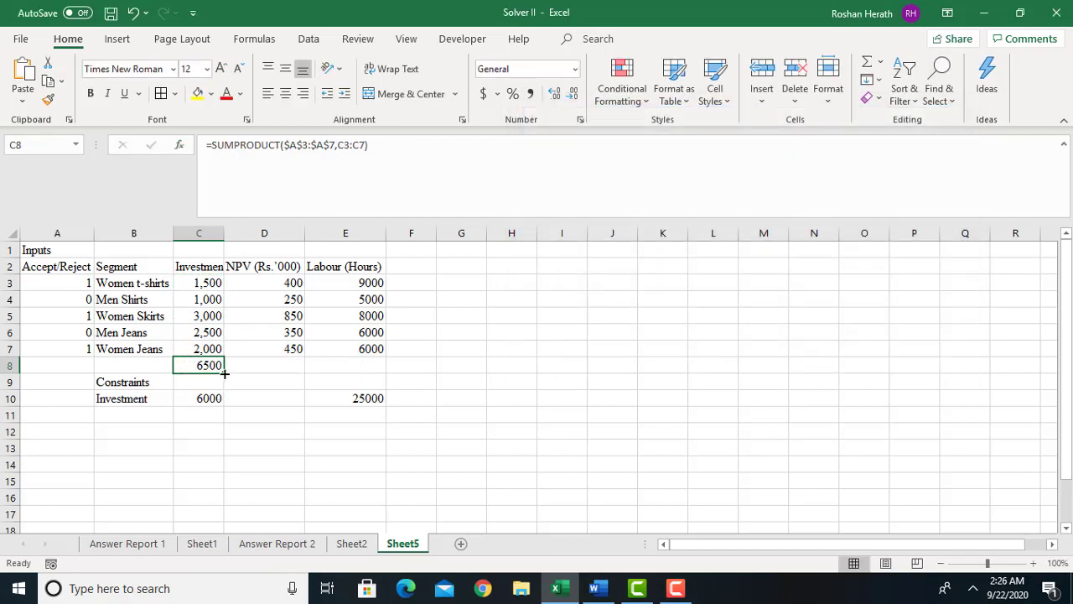
{"action": "left_click_drag", "start_coordinate": [225, 373], "coordinate": [355, 376]}
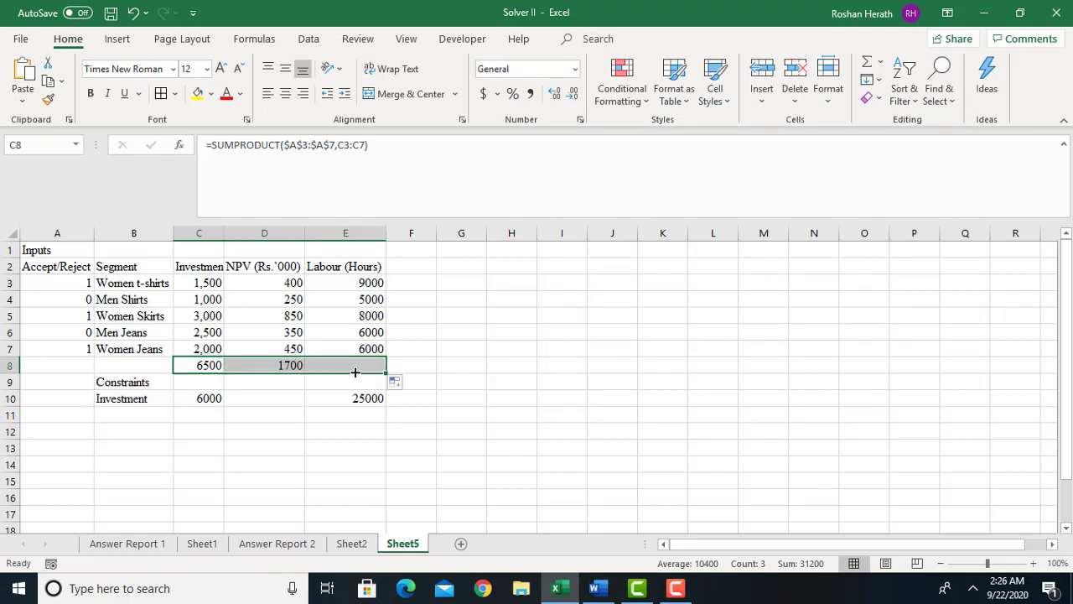
Highlight the NPV total in D8 with a light orange fill
{"action": "left_click", "coordinate": [275, 362]}
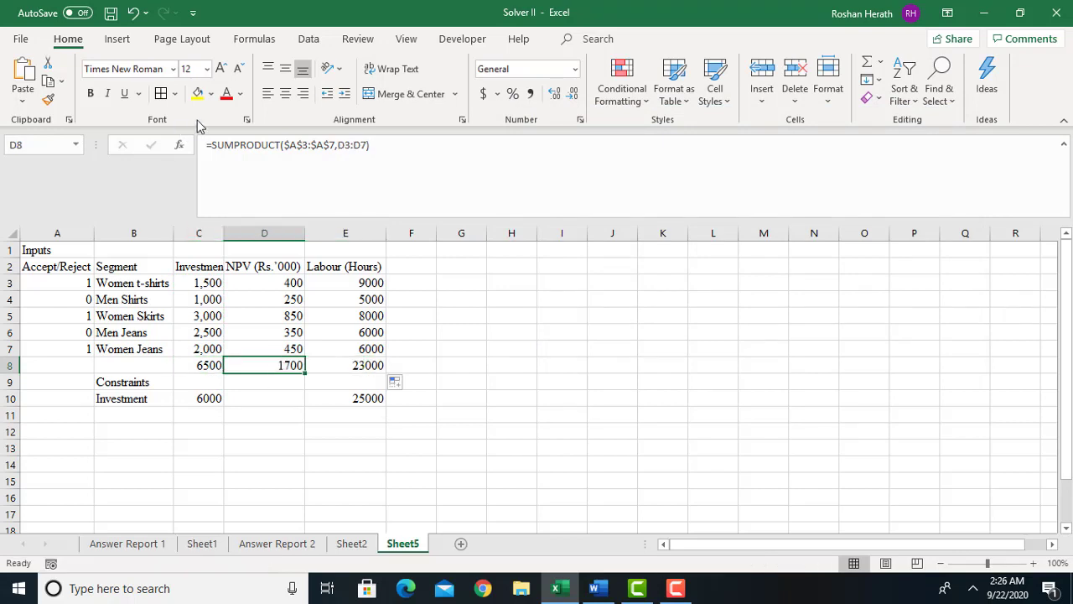
{"action": "left_click", "coordinate": [196, 93]}
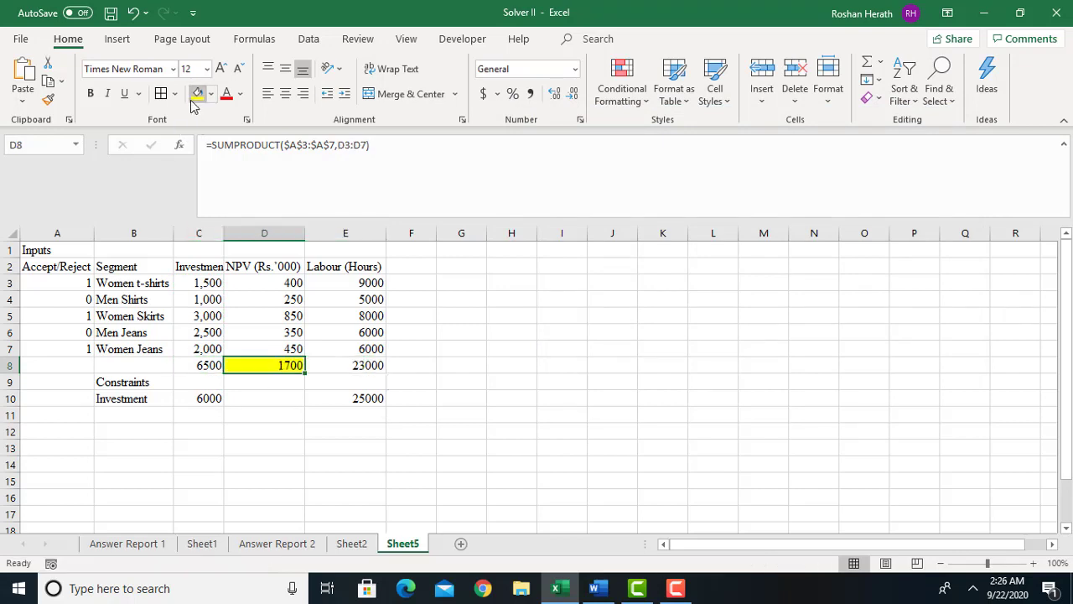
{"action": "left_click", "coordinate": [212, 94]}
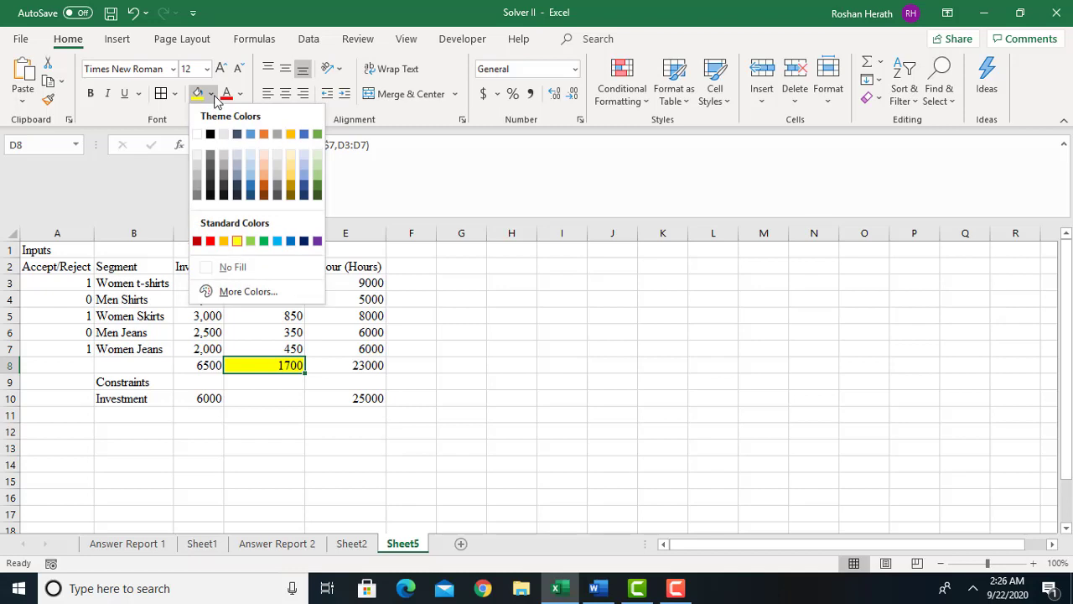
{"action": "left_click", "coordinate": [264, 175]}
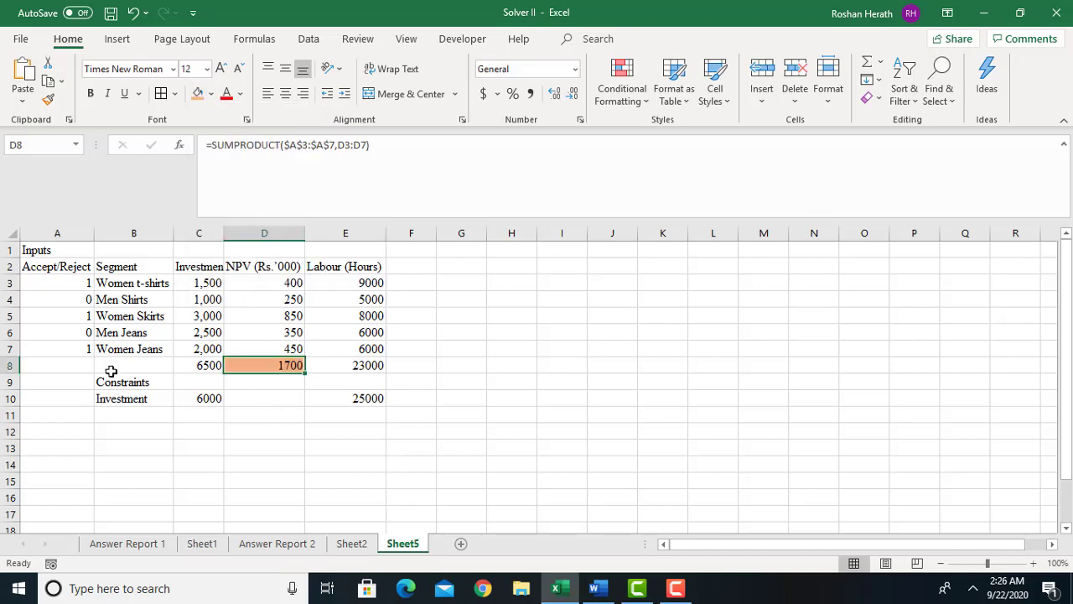
Highlight the Accept/Reject decision cells A3:A7 with a yellow fill
{"action": "left_click_drag", "start_coordinate": [68, 283], "coordinate": [61, 344]}
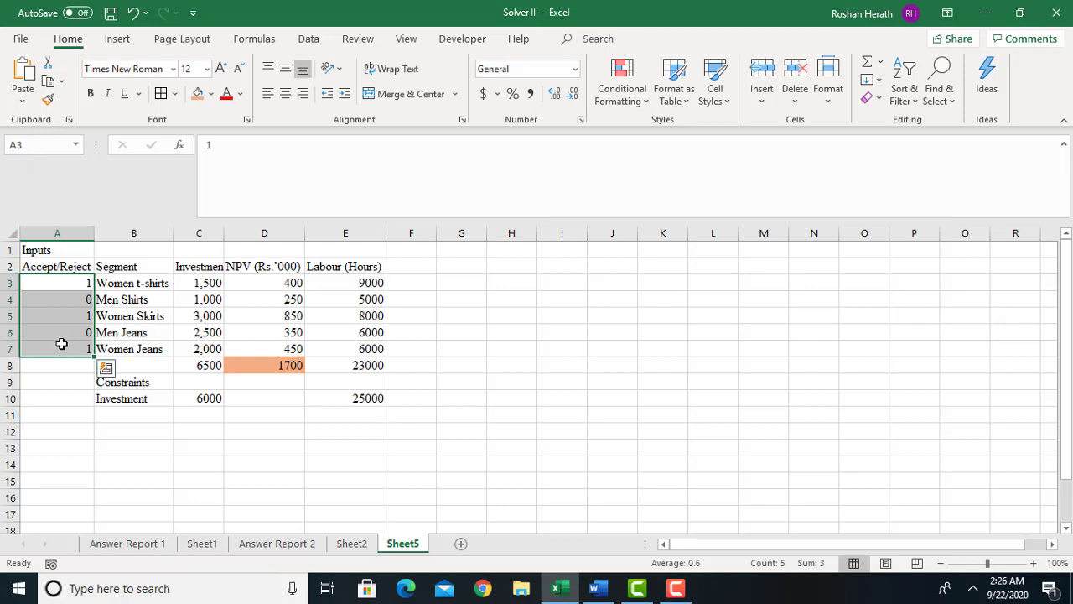
{"action": "left_click", "coordinate": [212, 96]}
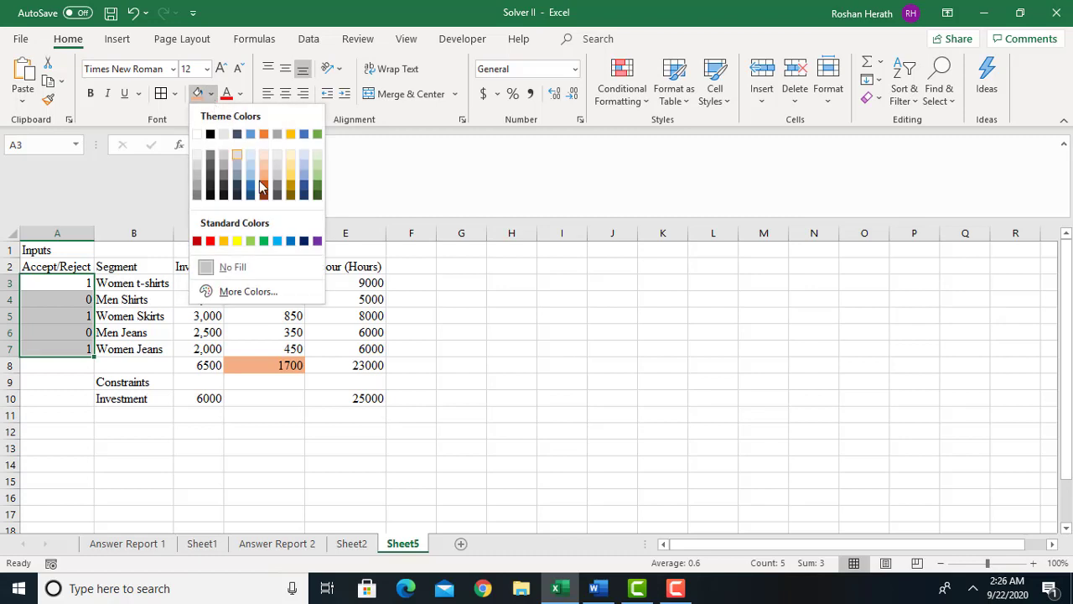
{"action": "left_click", "coordinate": [237, 242]}
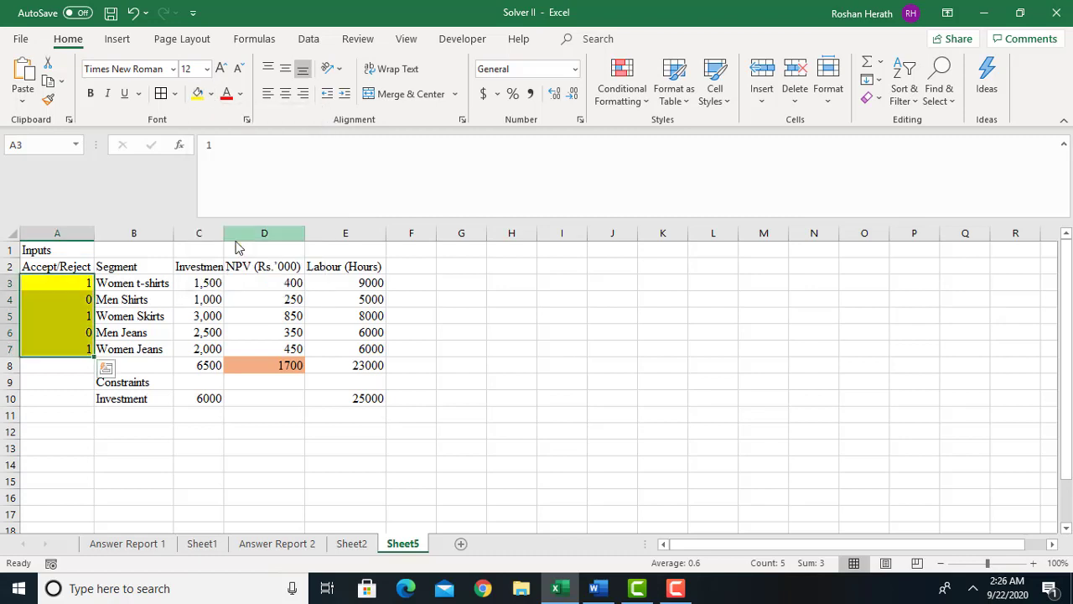
{"action": "left_click", "coordinate": [514, 347]}
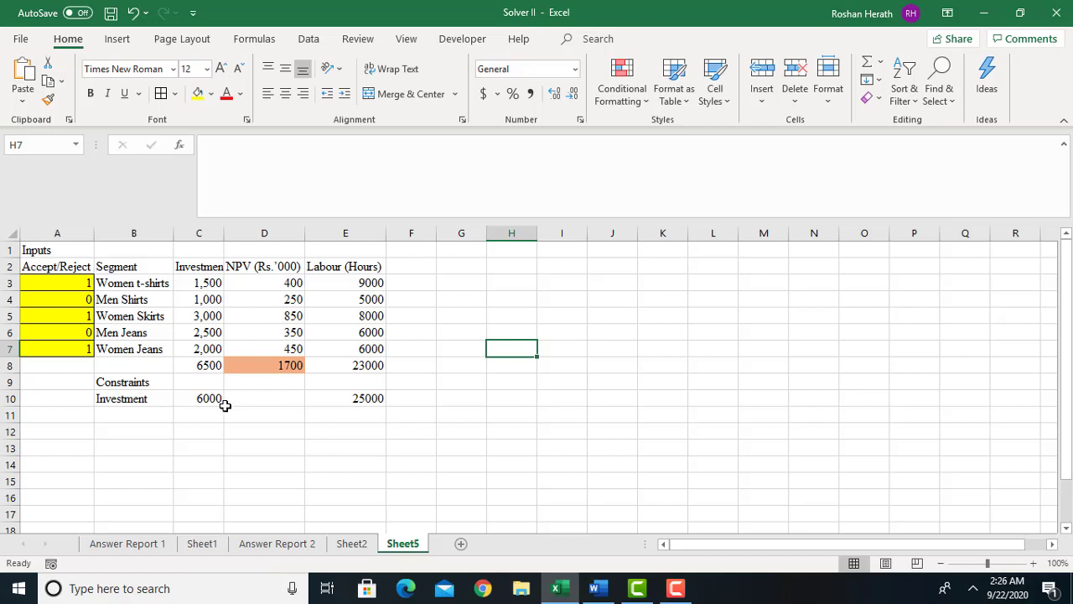
Enter the constraint sign <= in C9 and E9, between the totals and the investment and labour limits
{"action": "left_click", "coordinate": [308, 393]}
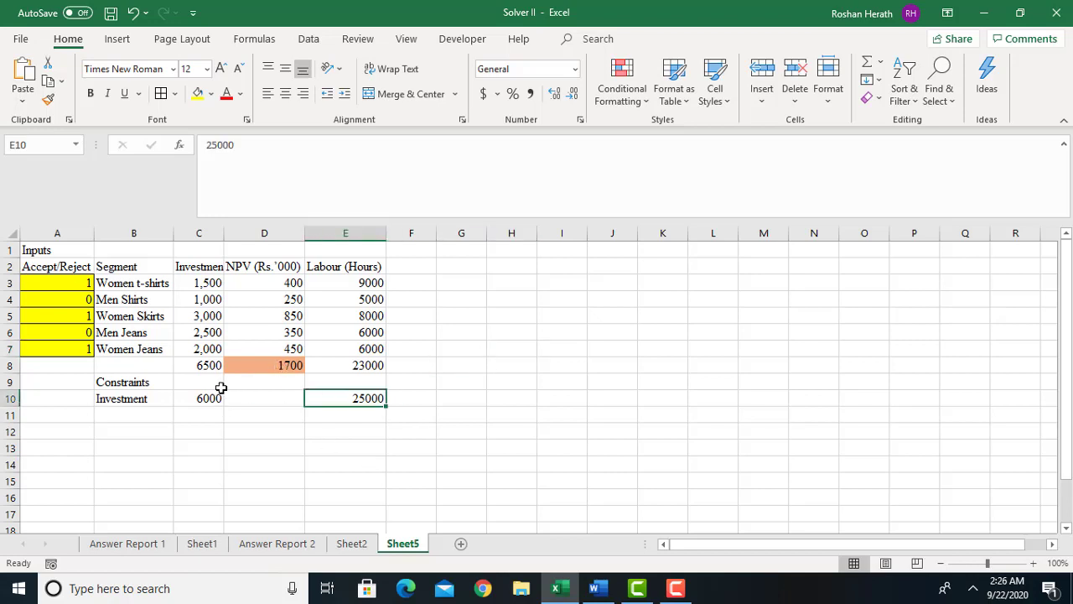
{"action": "left_click", "coordinate": [214, 385]}
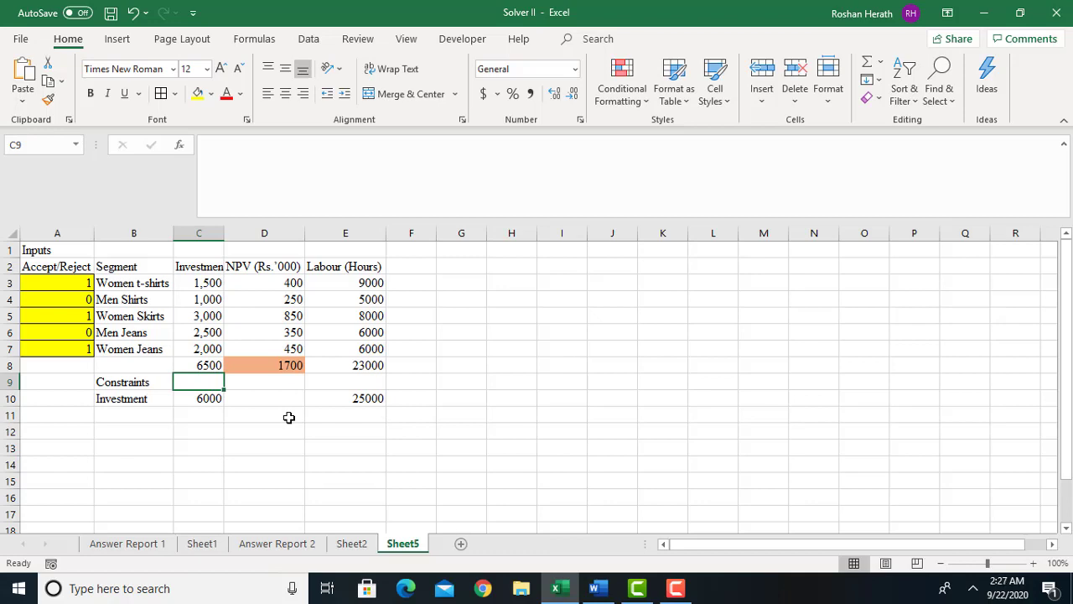
{"action": "type", "text": "<="}
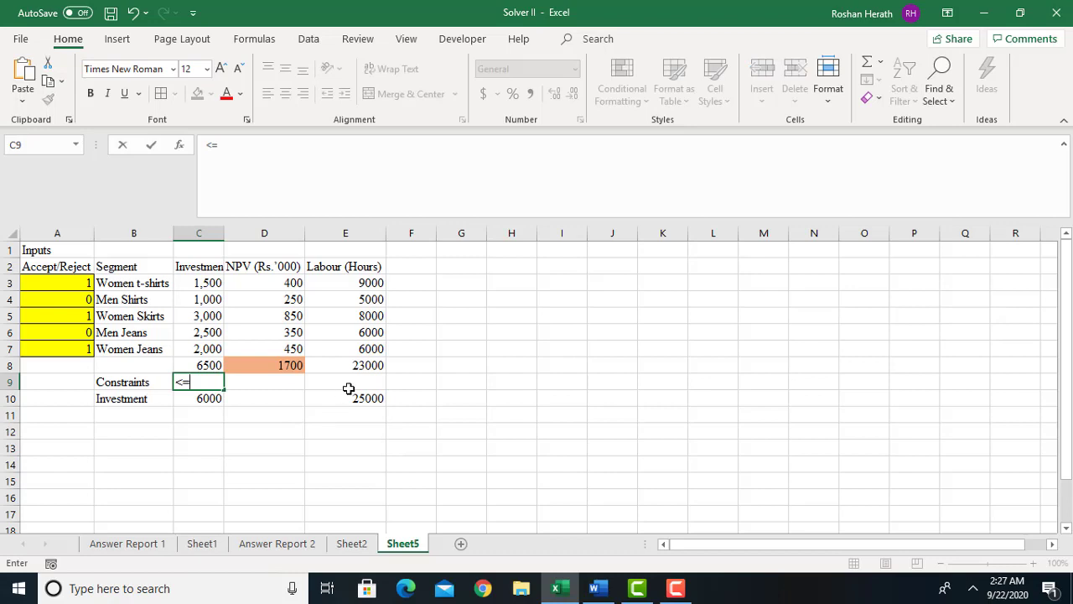
{"action": "left_click", "coordinate": [352, 384]}
{"action": "type", "text": "<"}
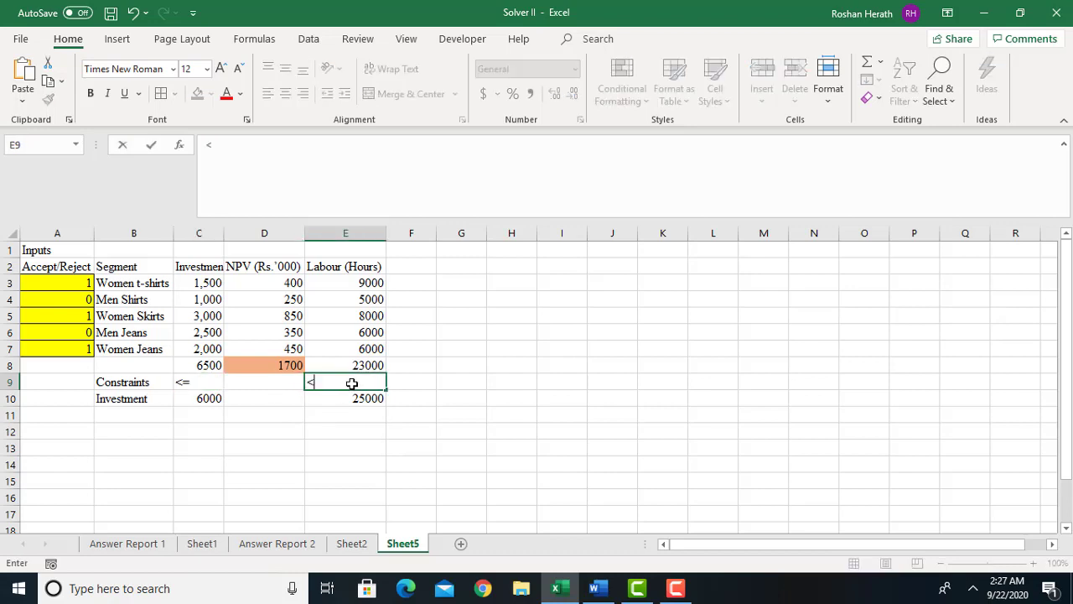
{"action": "type", "text": "="}
{"action": "left_click", "coordinate": [484, 410]}
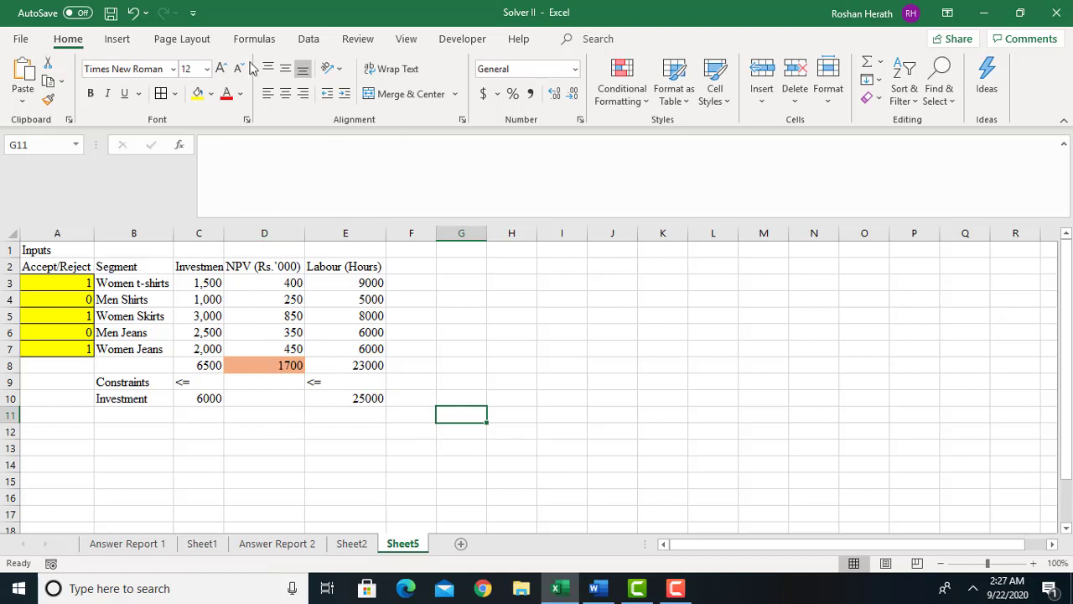
Set up Solver to maximise the NPV total in D8 by changing the Accept/Reject cells A3:A7
{"action": "left_click", "coordinate": [312, 39]}
{"action": "left_click", "coordinate": [994, 72]}
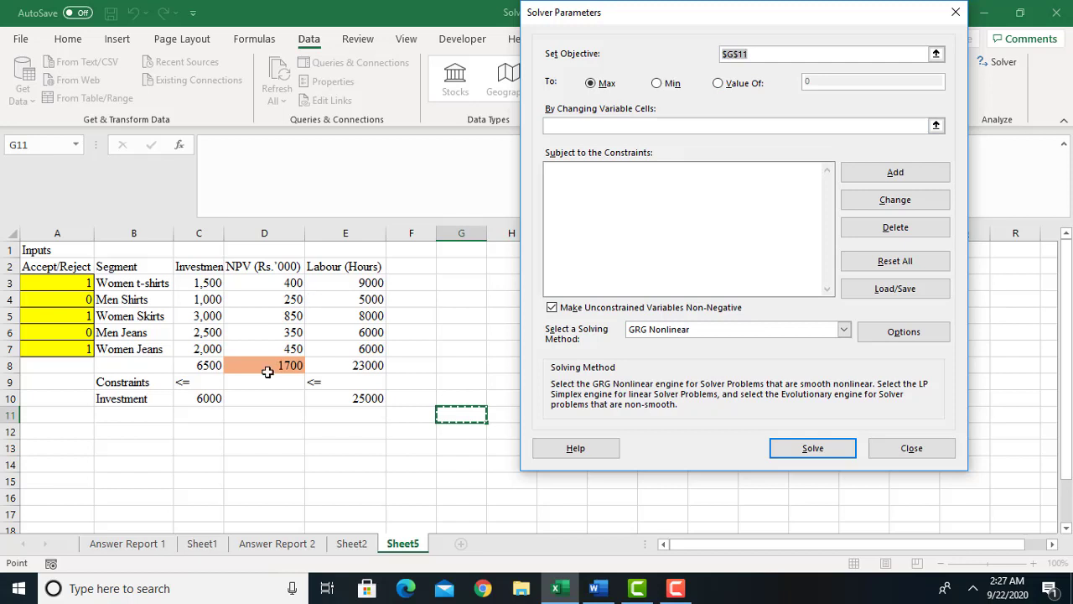
{"action": "left_click", "coordinate": [766, 55]}
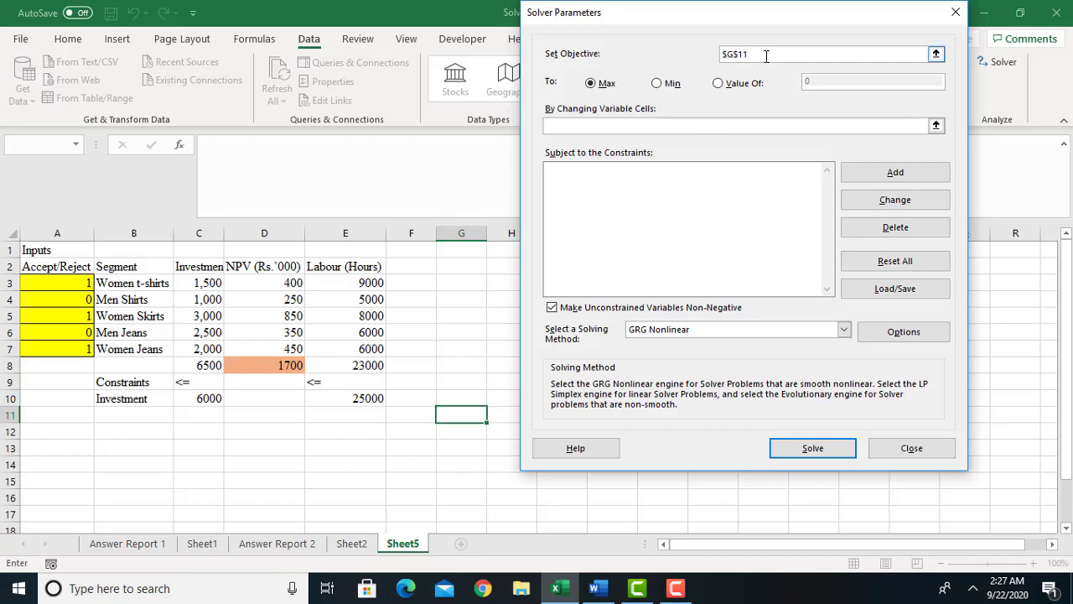
{"action": "left_click_drag", "start_coordinate": [765, 55], "coordinate": [693, 58]}
{"action": "left_click", "coordinate": [262, 370]}
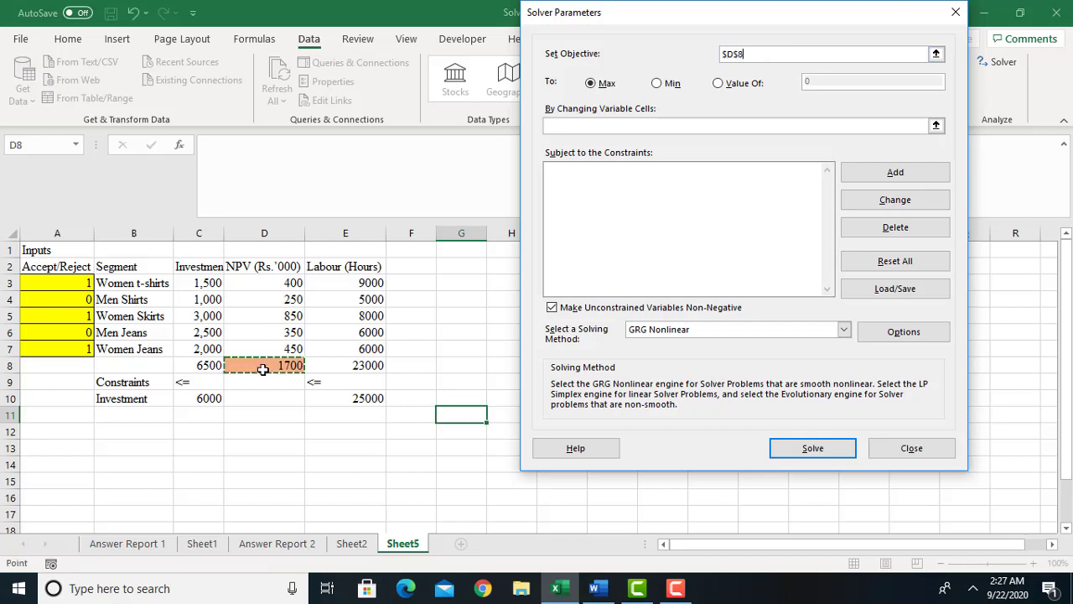
{"action": "left_click", "coordinate": [570, 126]}
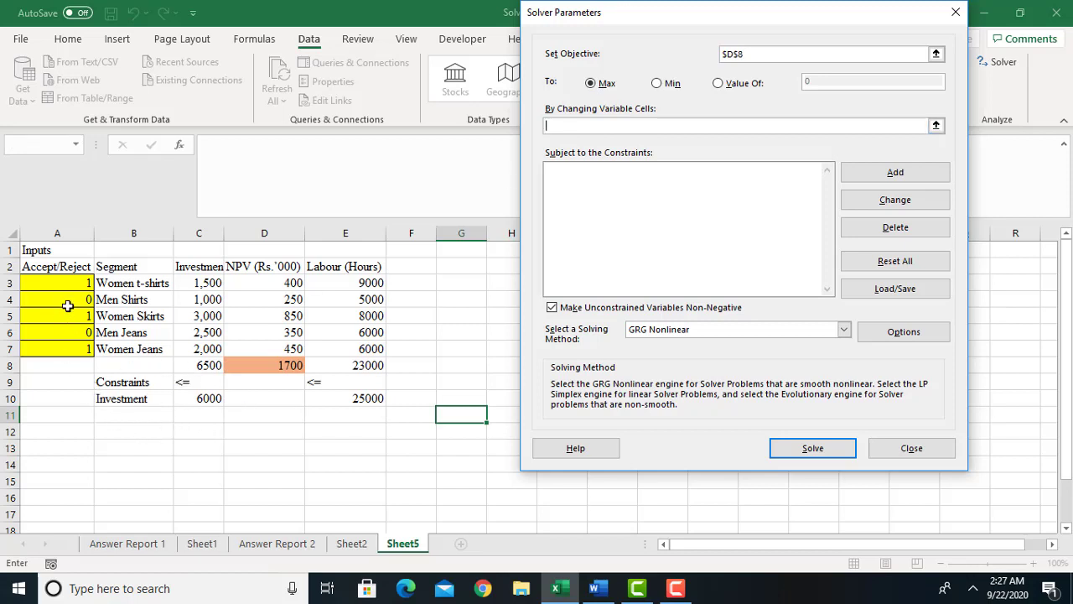
{"action": "left_click_drag", "start_coordinate": [76, 283], "coordinate": [65, 347]}
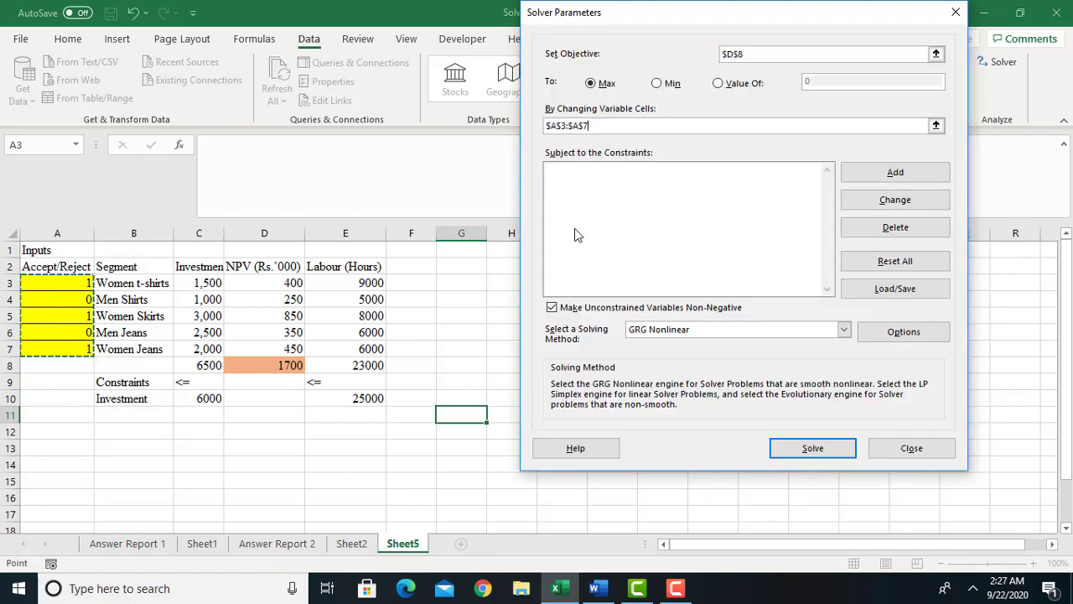
Add the Solver constraint that the investment total in C8 is <= the investment limit in C10
{"action": "left_click", "coordinate": [894, 176]}
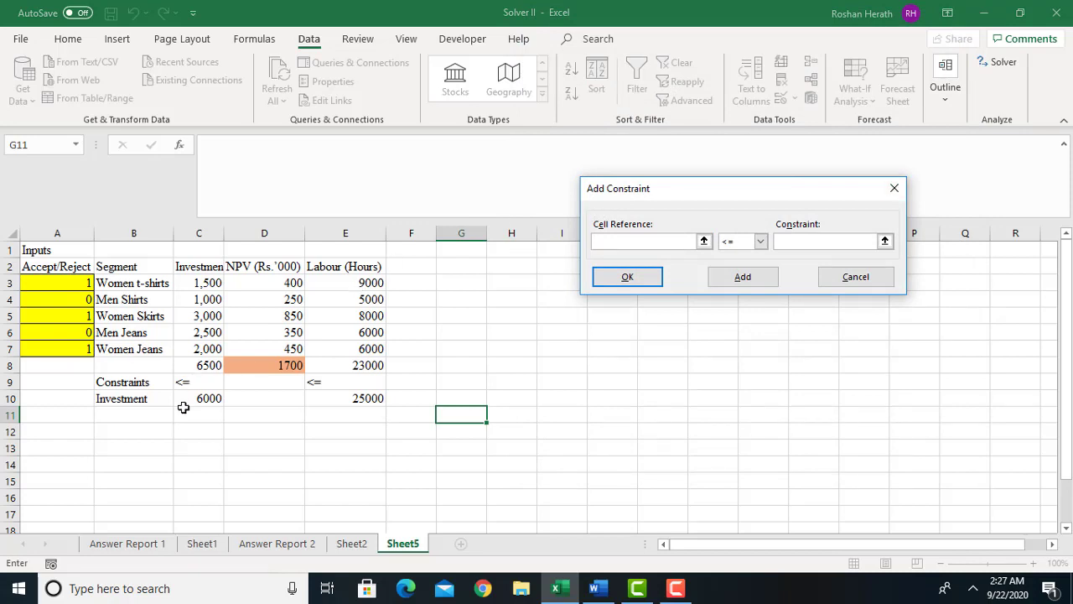
{"action": "left_click", "coordinate": [193, 366]}
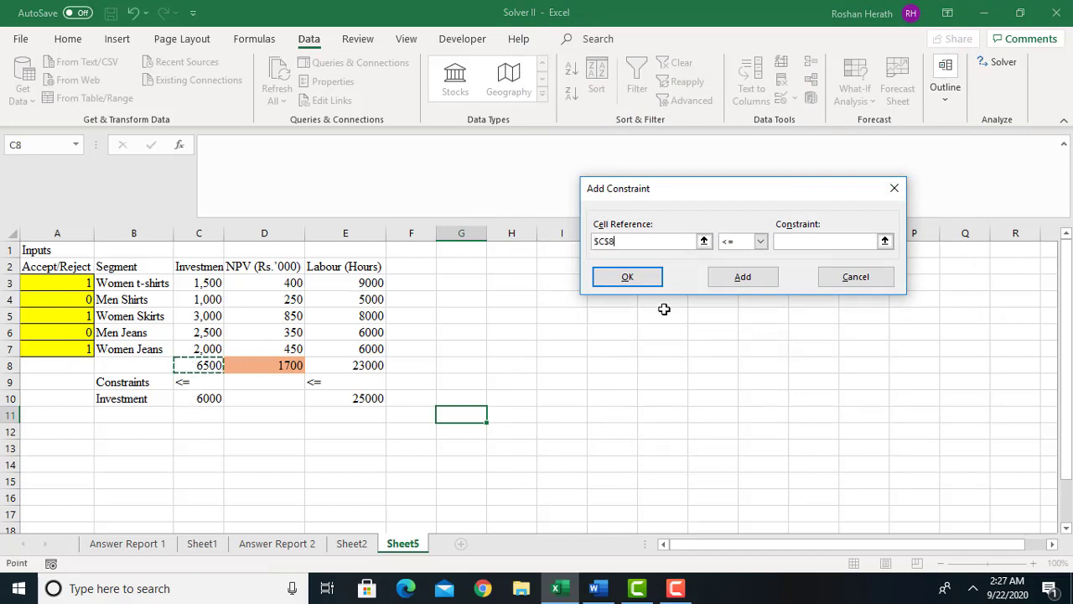
{"action": "left_click", "coordinate": [791, 241]}
{"action": "left_click", "coordinate": [196, 397]}
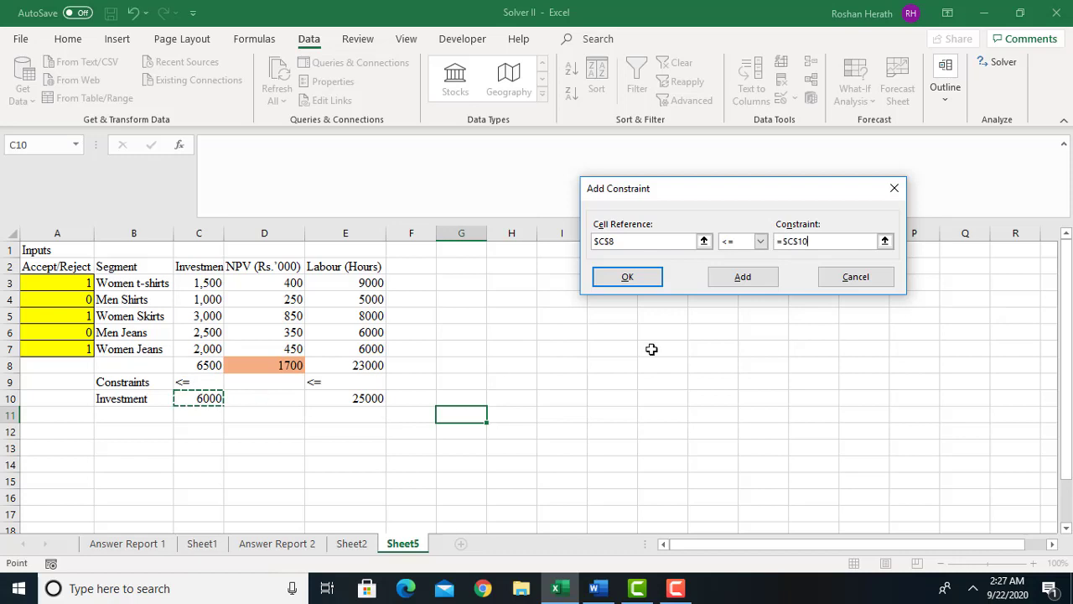
{"action": "left_click", "coordinate": [741, 279]}
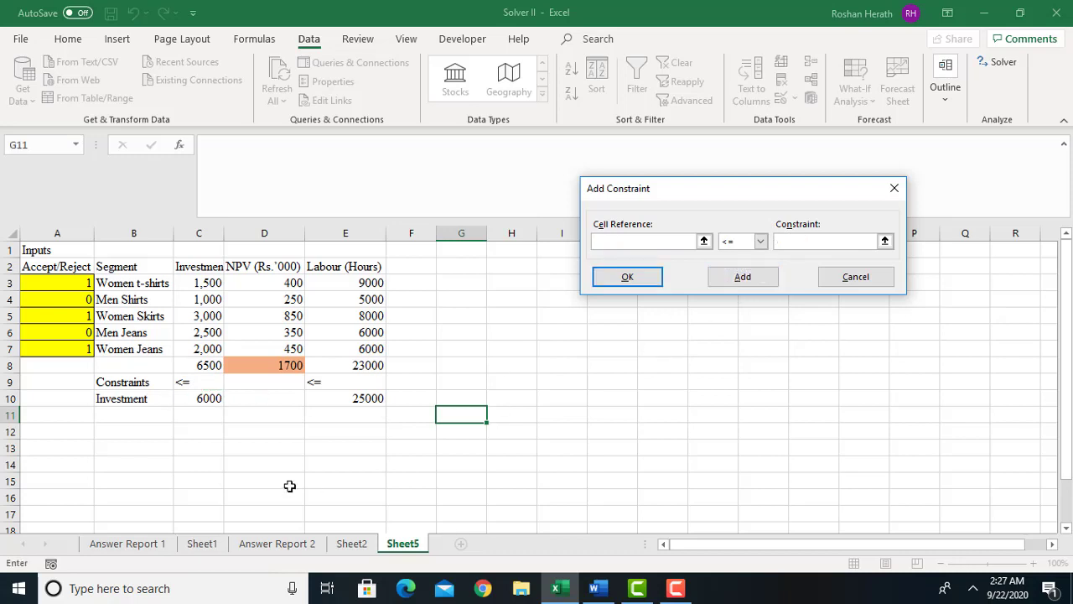
Add the Solver constraint that the labour-hours total in E8 is <= the labour limit in E10
{"action": "left_click", "coordinate": [358, 365]}
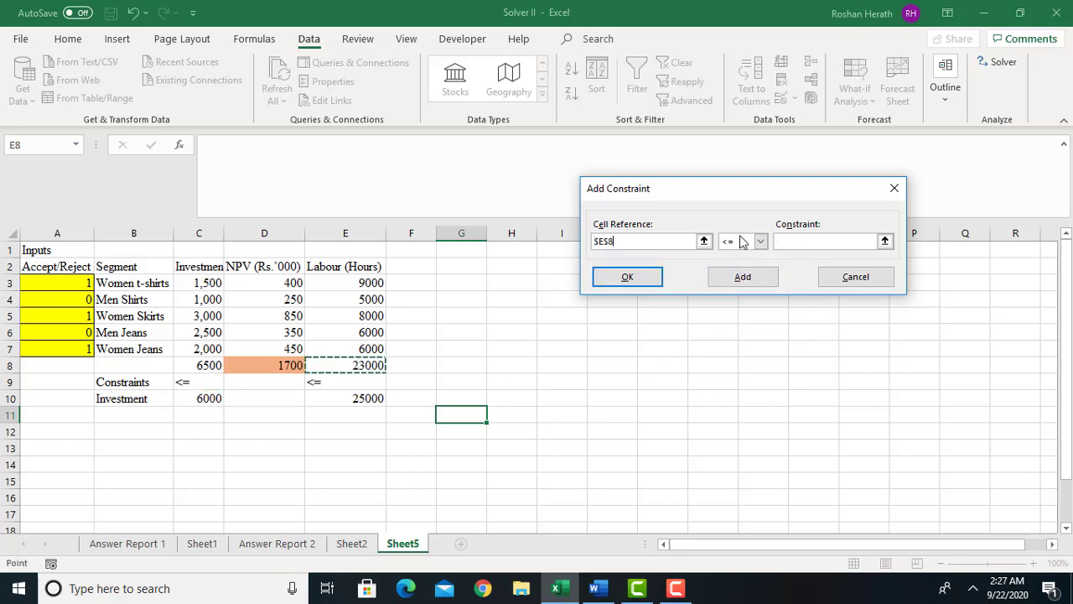
{"action": "left_click", "coordinate": [826, 244]}
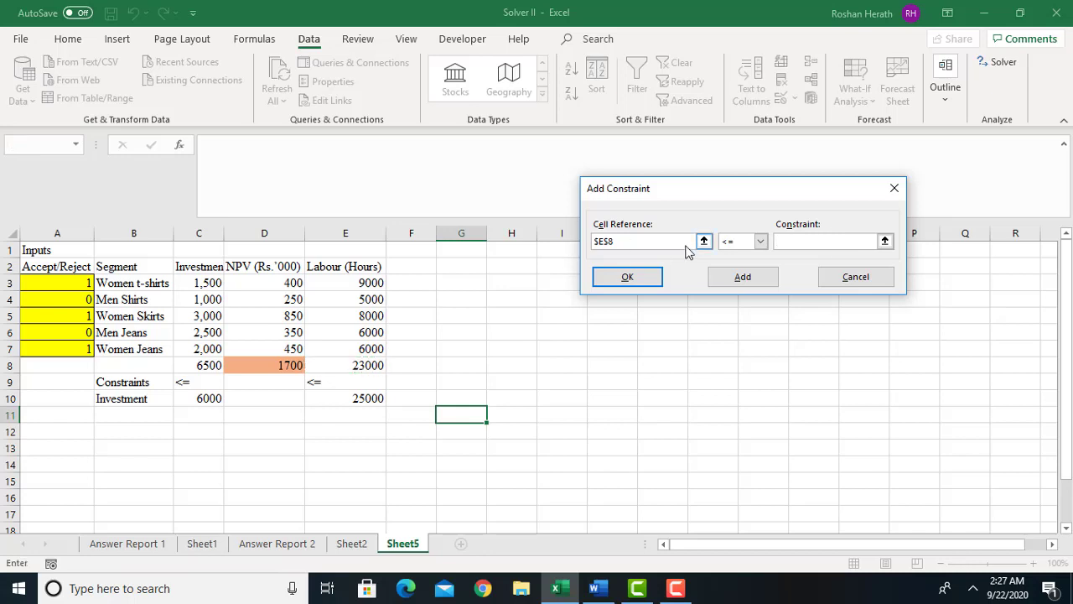
{"action": "left_click", "coordinate": [369, 396]}
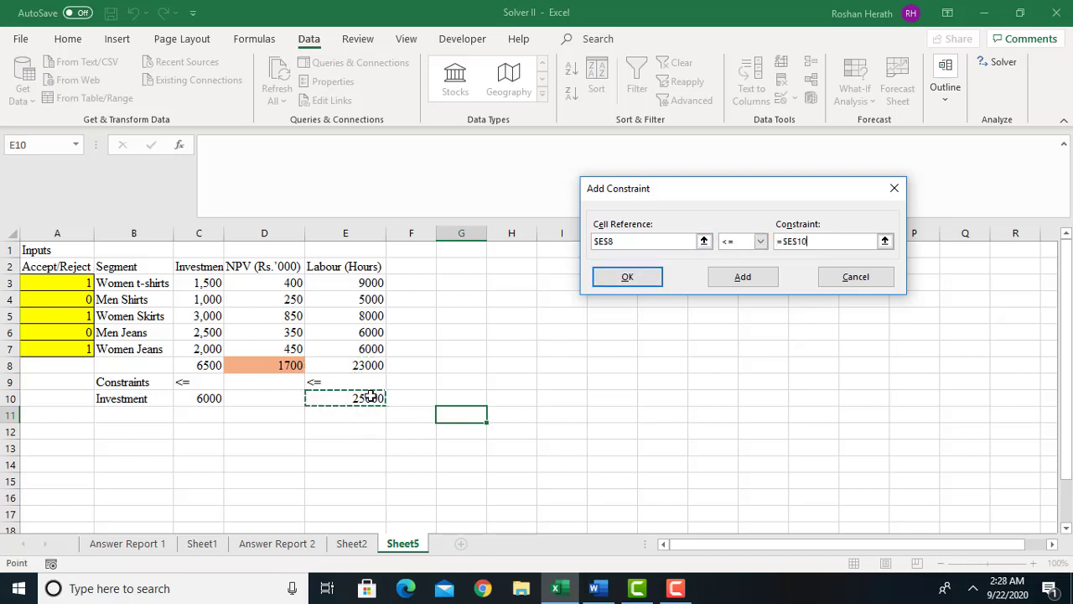
{"action": "left_click", "coordinate": [744, 279]}
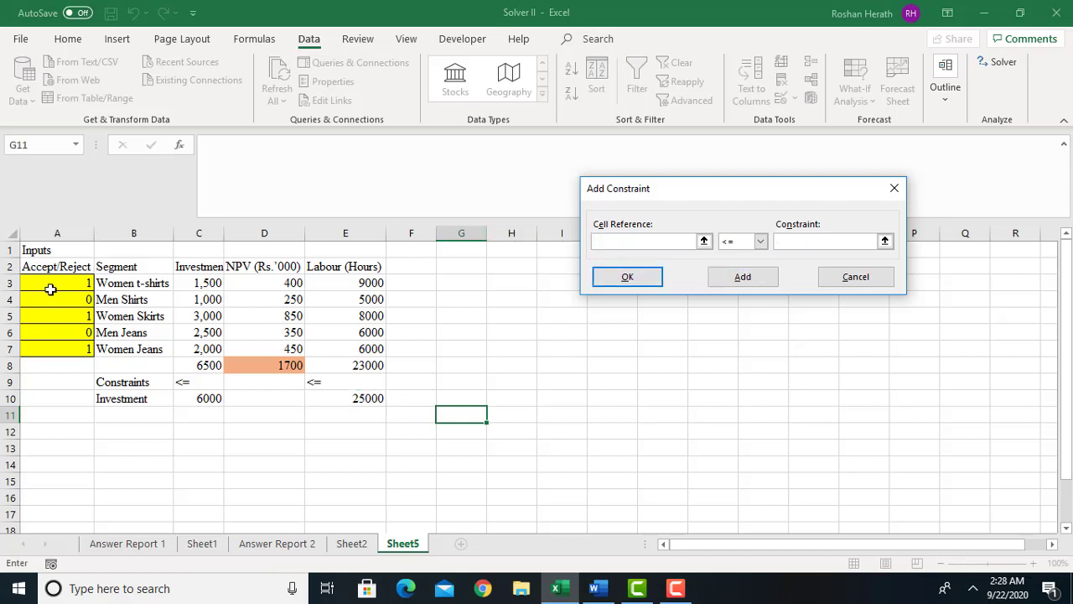
Constrain the Accept/Reject cells A3:A7 to binary values and finish adding constraints
{"action": "left_click_drag", "start_coordinate": [50, 284], "coordinate": [43, 347]}
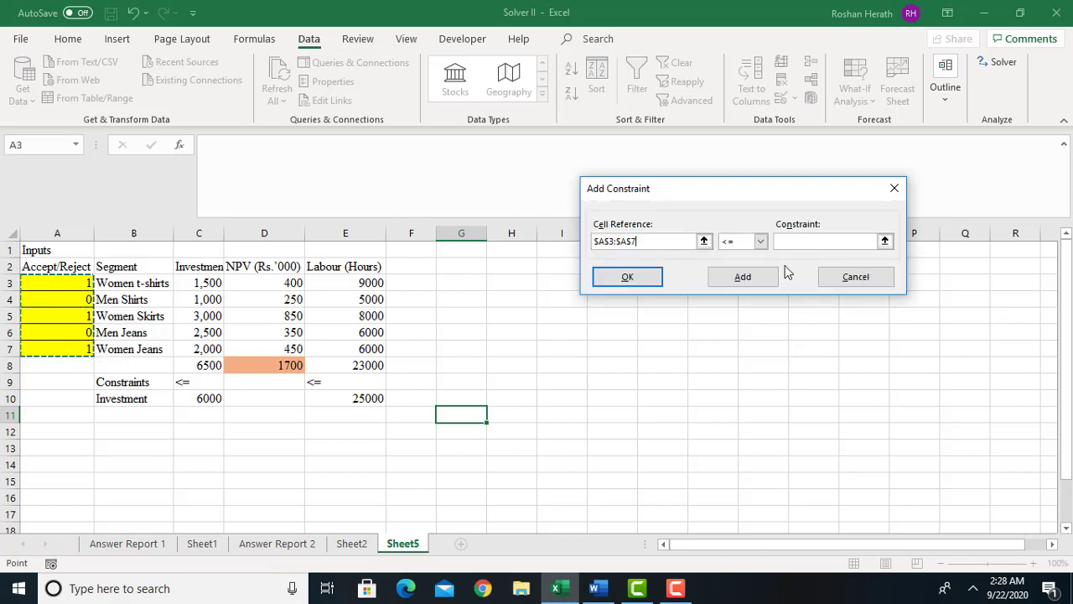
{"action": "left_click", "coordinate": [760, 242]}
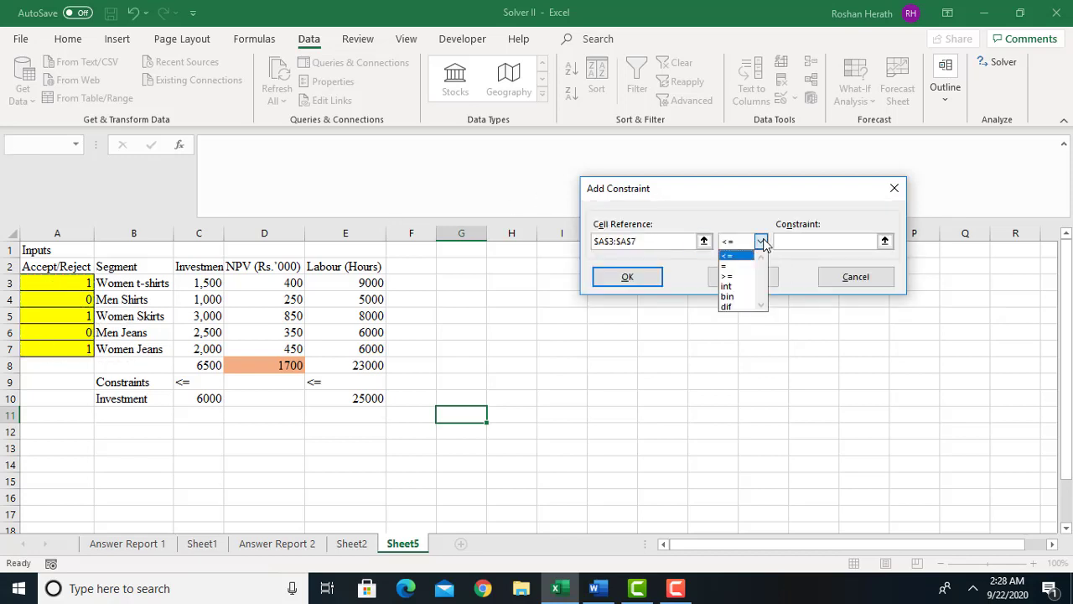
{"action": "left_click", "coordinate": [728, 298]}
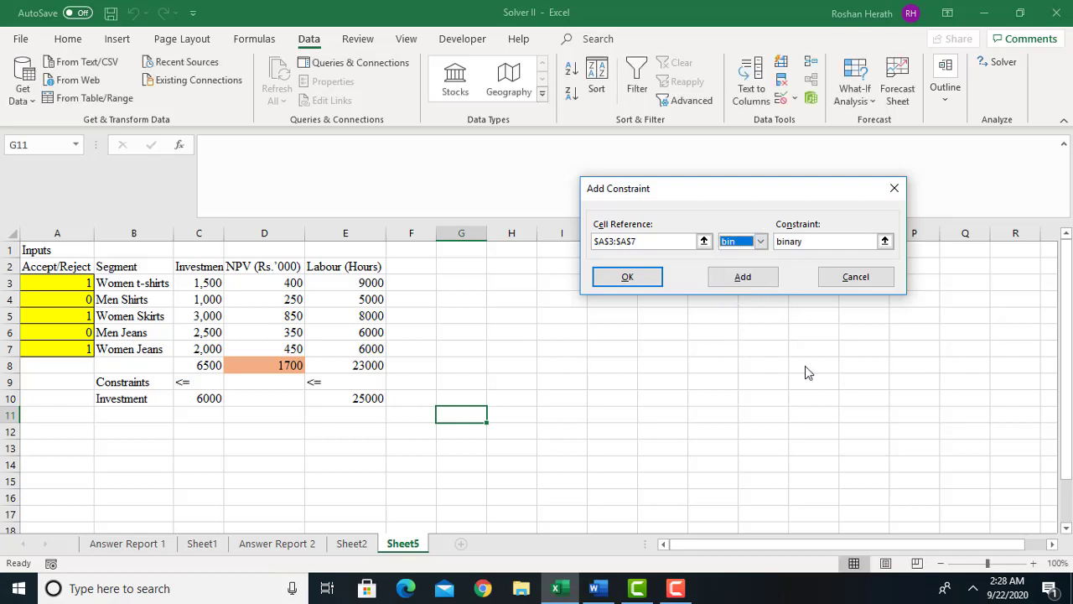
{"action": "left_click", "coordinate": [651, 284]}
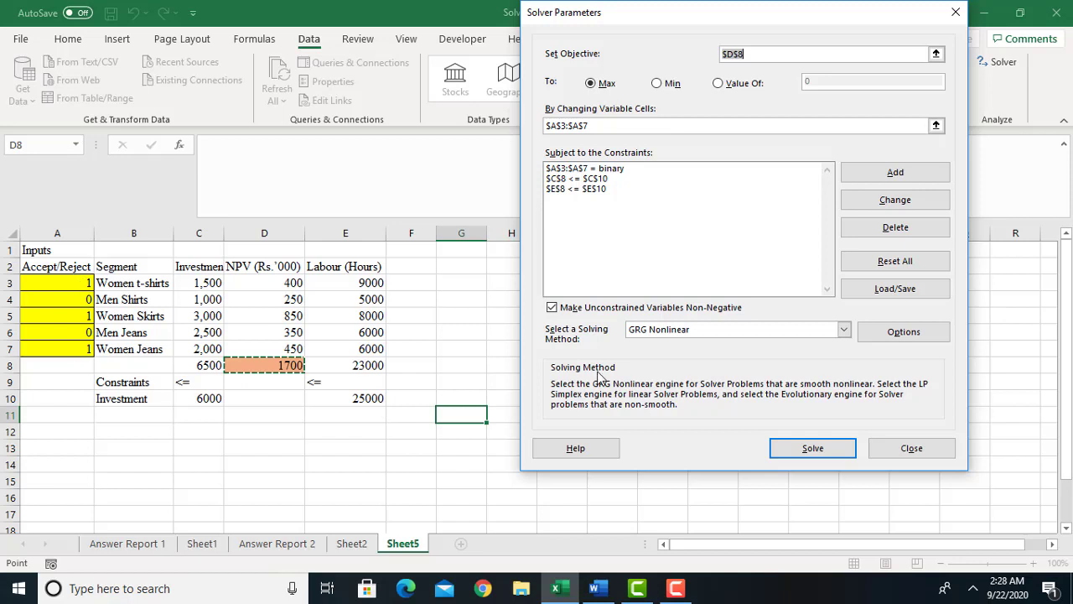
Solve the model with the Simplex LP method, keeping the Solver solution and generating an Answer report
{"action": "left_click", "coordinate": [842, 331]}
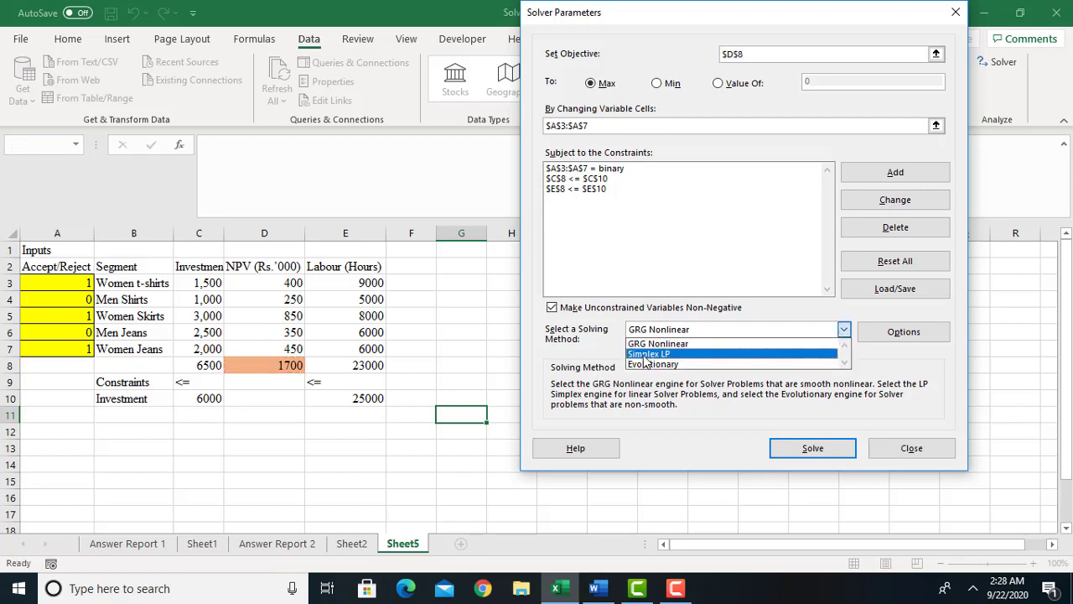
{"action": "left_click", "coordinate": [644, 355]}
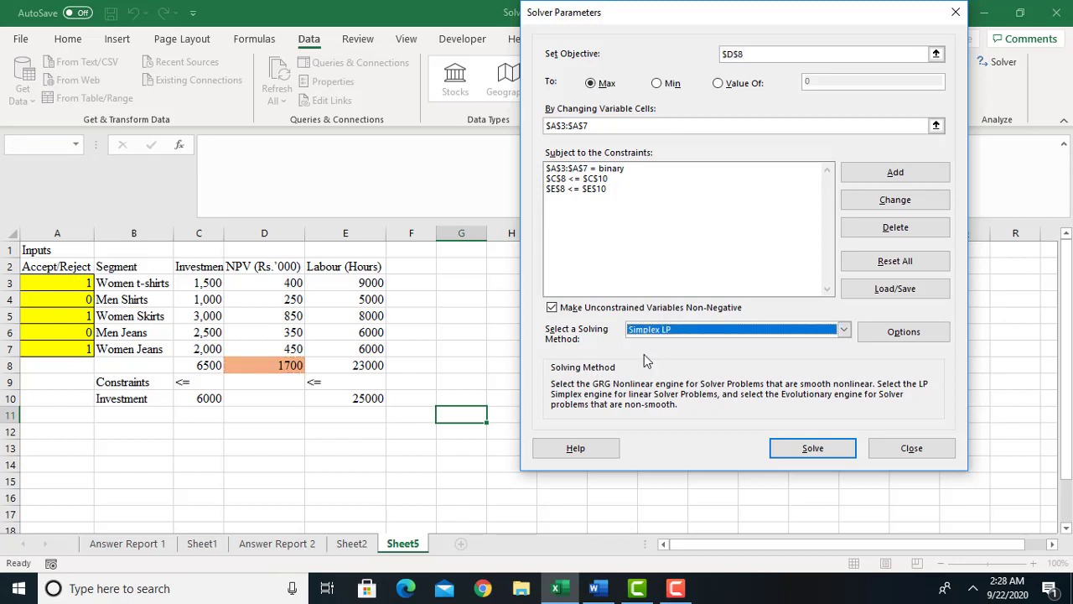
{"action": "left_click", "coordinate": [809, 450]}
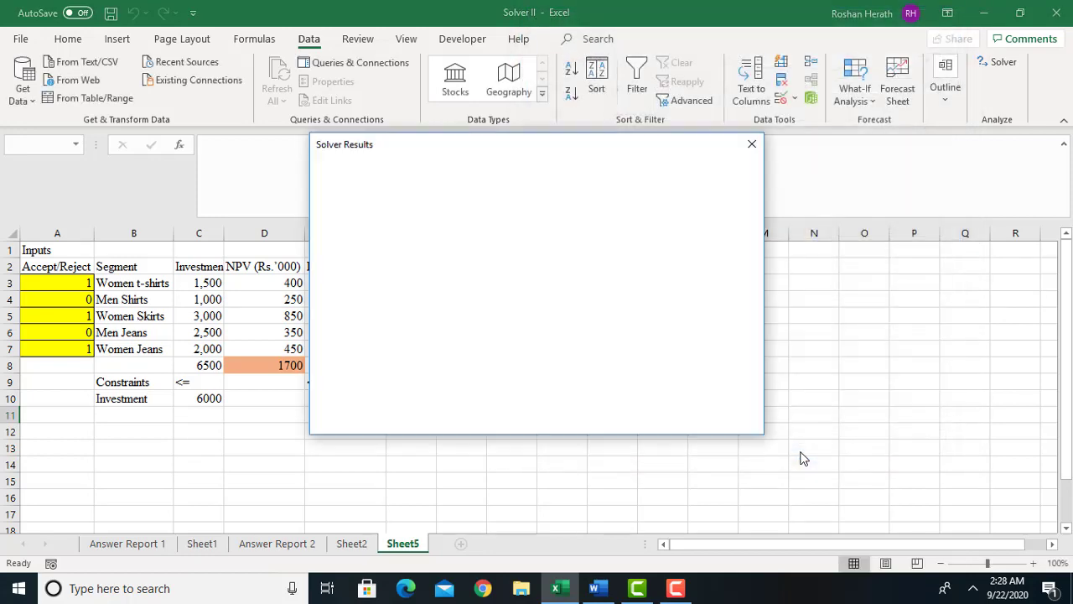
{"action": "left_click", "coordinate": [576, 207]}
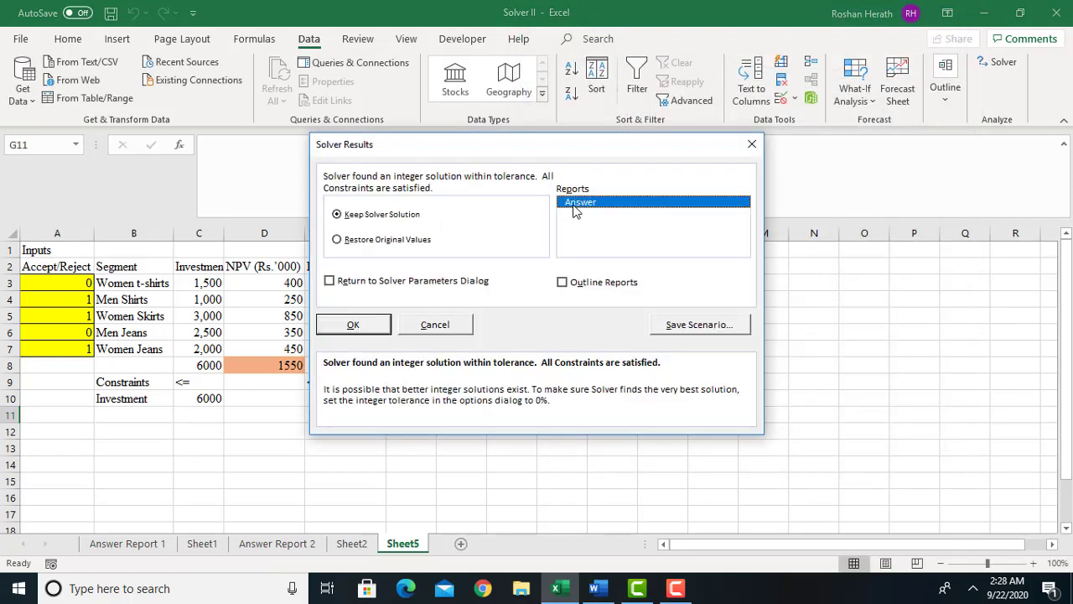
{"action": "left_click", "coordinate": [346, 328]}
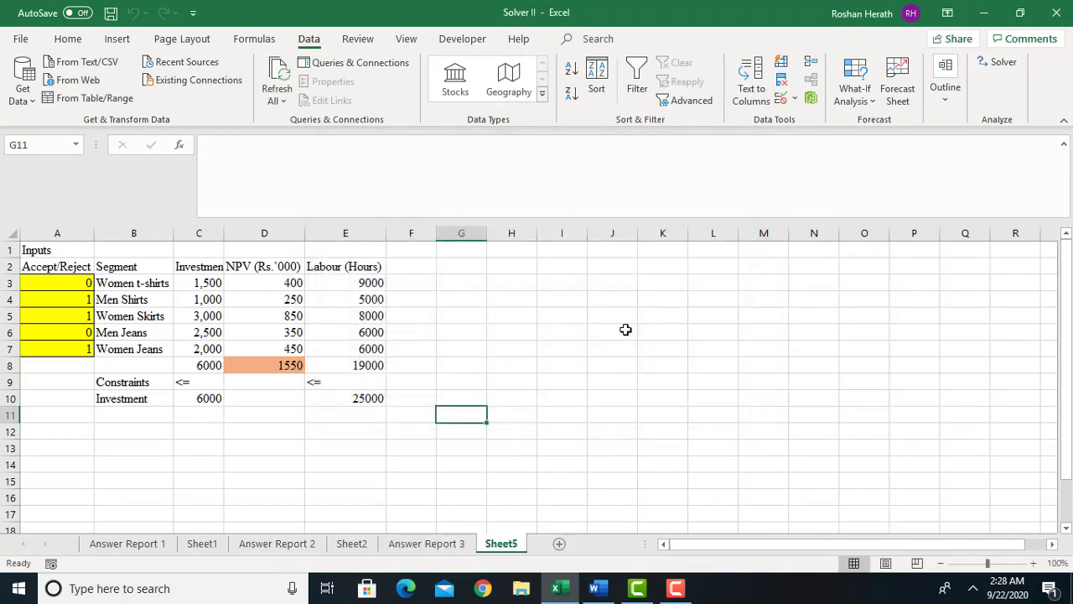
Widen the Investment column slightly and review the investment total, its limit and the NPV total
{"action": "left_click", "coordinate": [625, 330]}
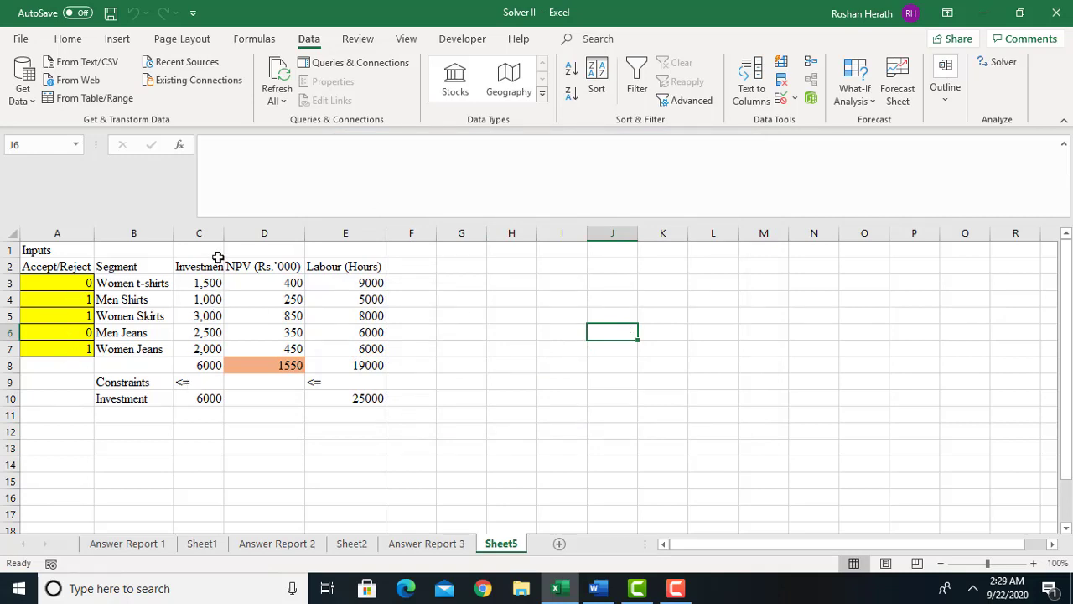
{"action": "left_click_drag", "start_coordinate": [223, 233], "coordinate": [230, 234]}
{"action": "left_click", "coordinate": [210, 369]}
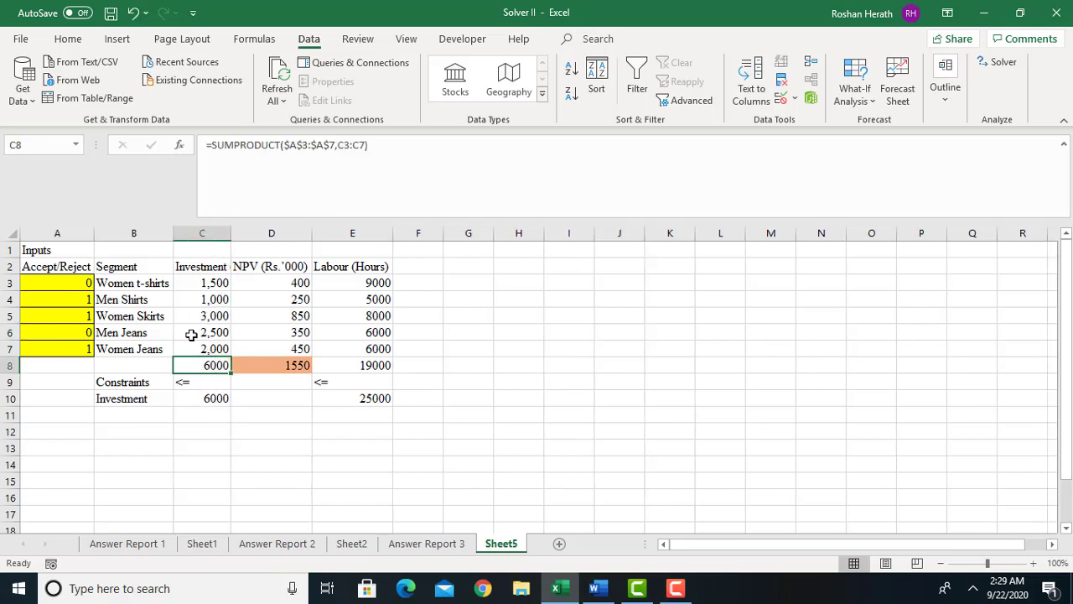
{"action": "left_click", "coordinate": [214, 400]}
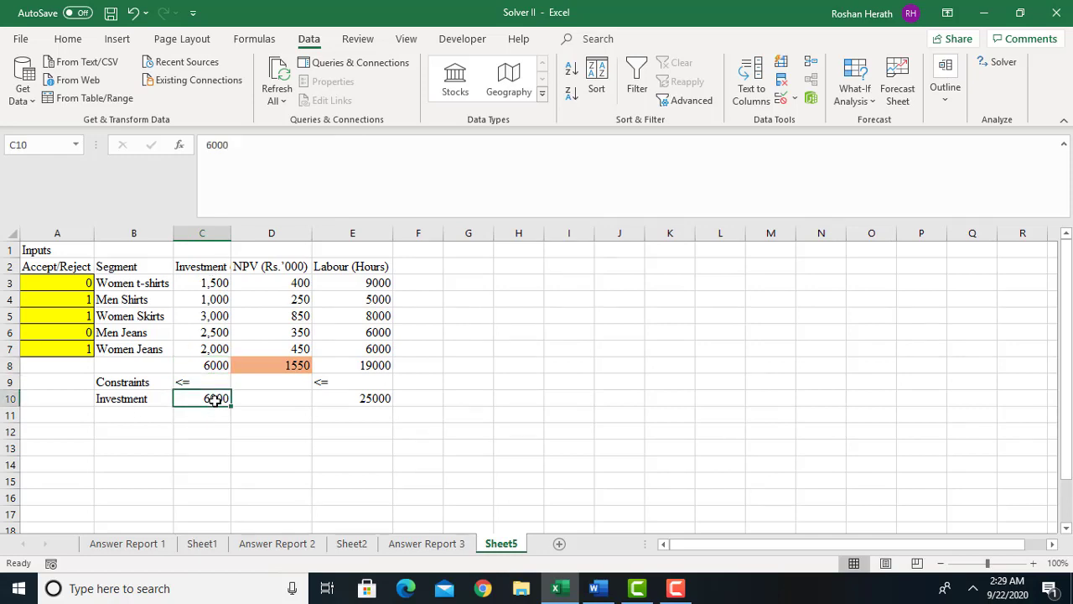
{"action": "left_click", "coordinate": [288, 364]}
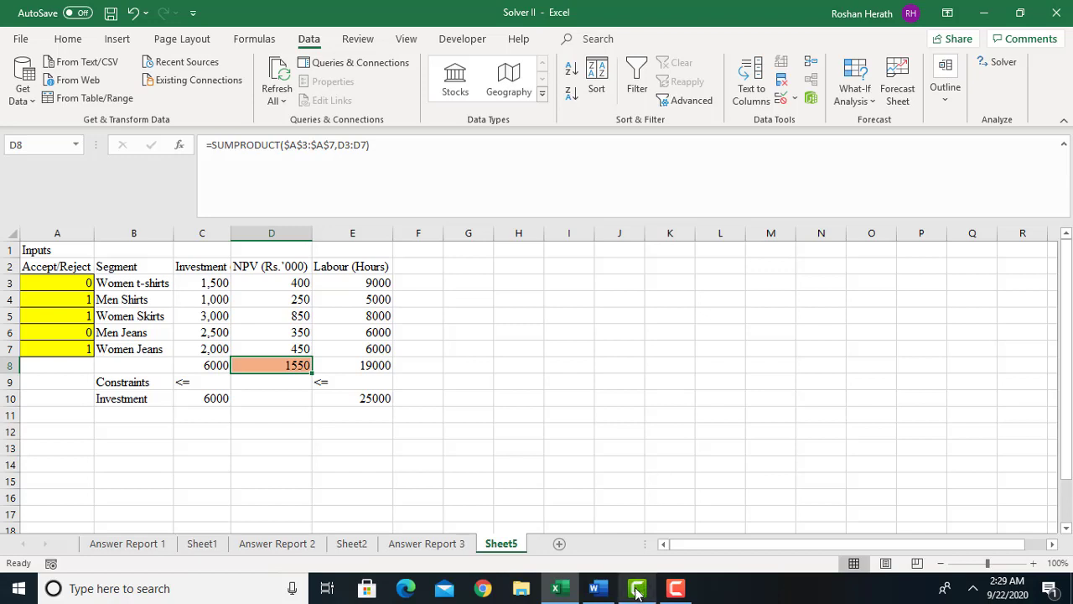
{"action": "mouse_move", "coordinate": [637, 592]}
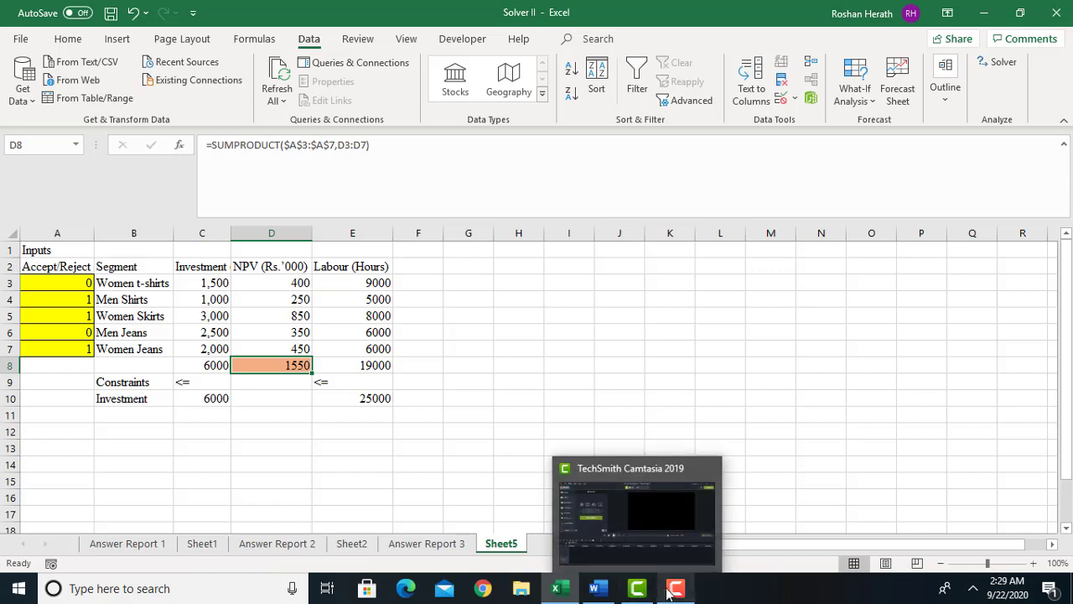
{"action": "left_click", "coordinate": [675, 588]}
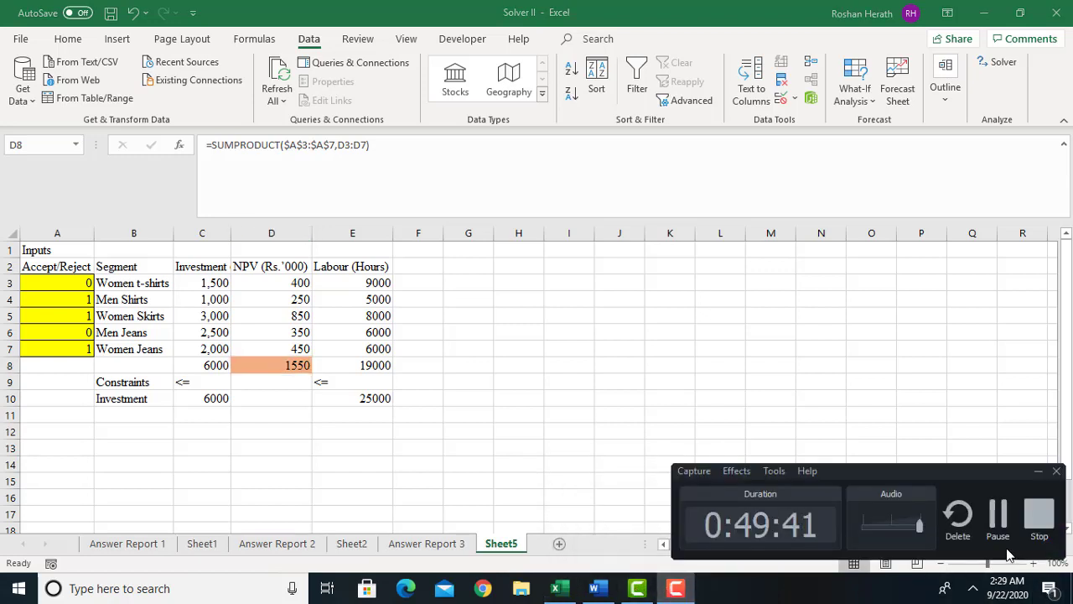